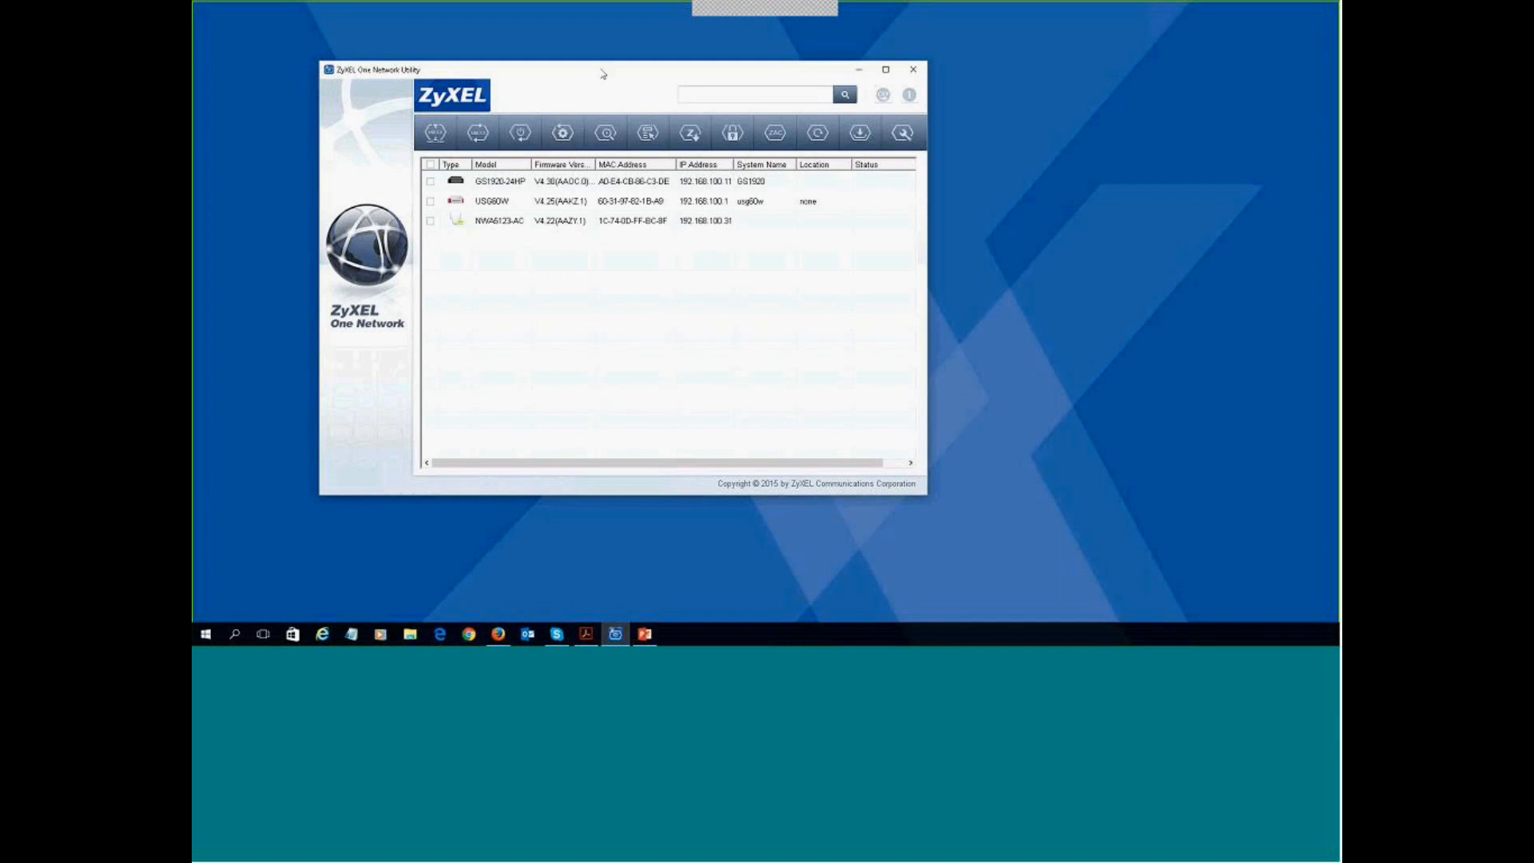
- Select the USG60W in ZyXEL One Network Utility and launch its web management page
left_click_drag(603, 74, 626, 91)
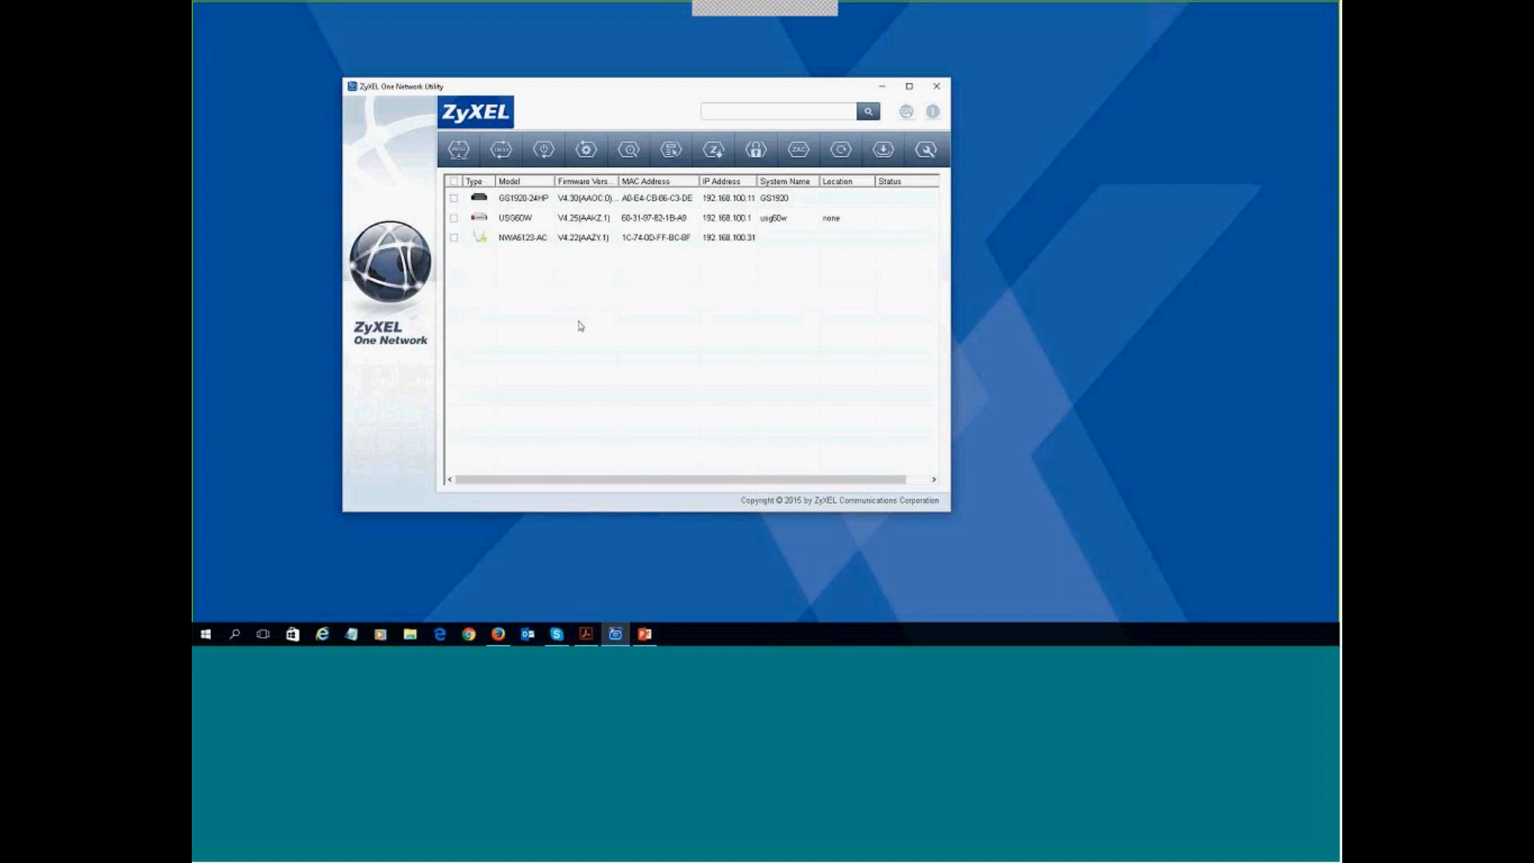
left_click(682, 219)
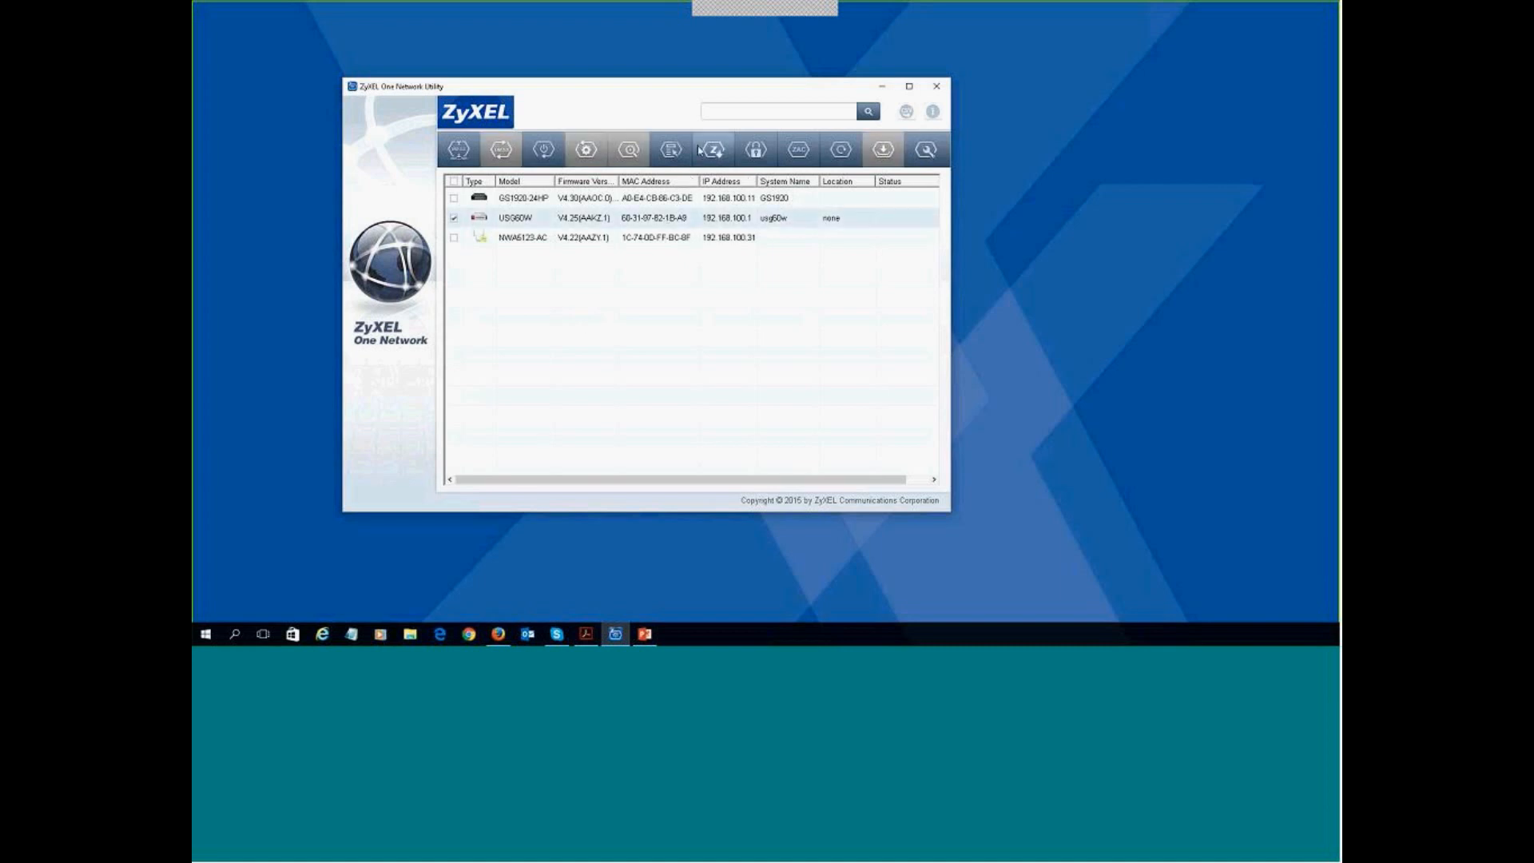
left_click(673, 150)
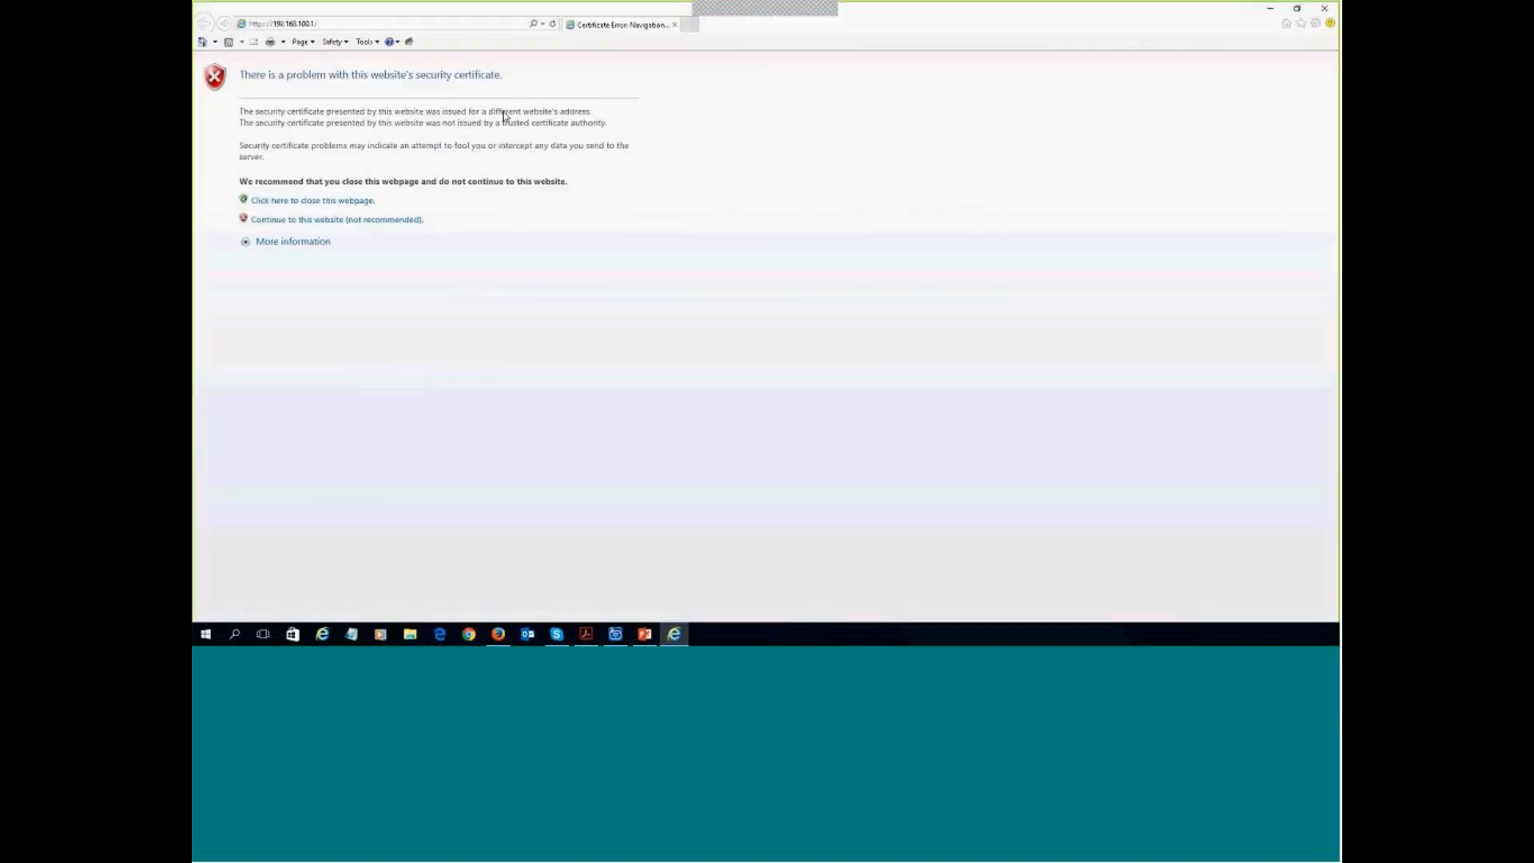
- Get past the certificate warning and log in as admin with the account password
left_click(370, 221)
type("admin")
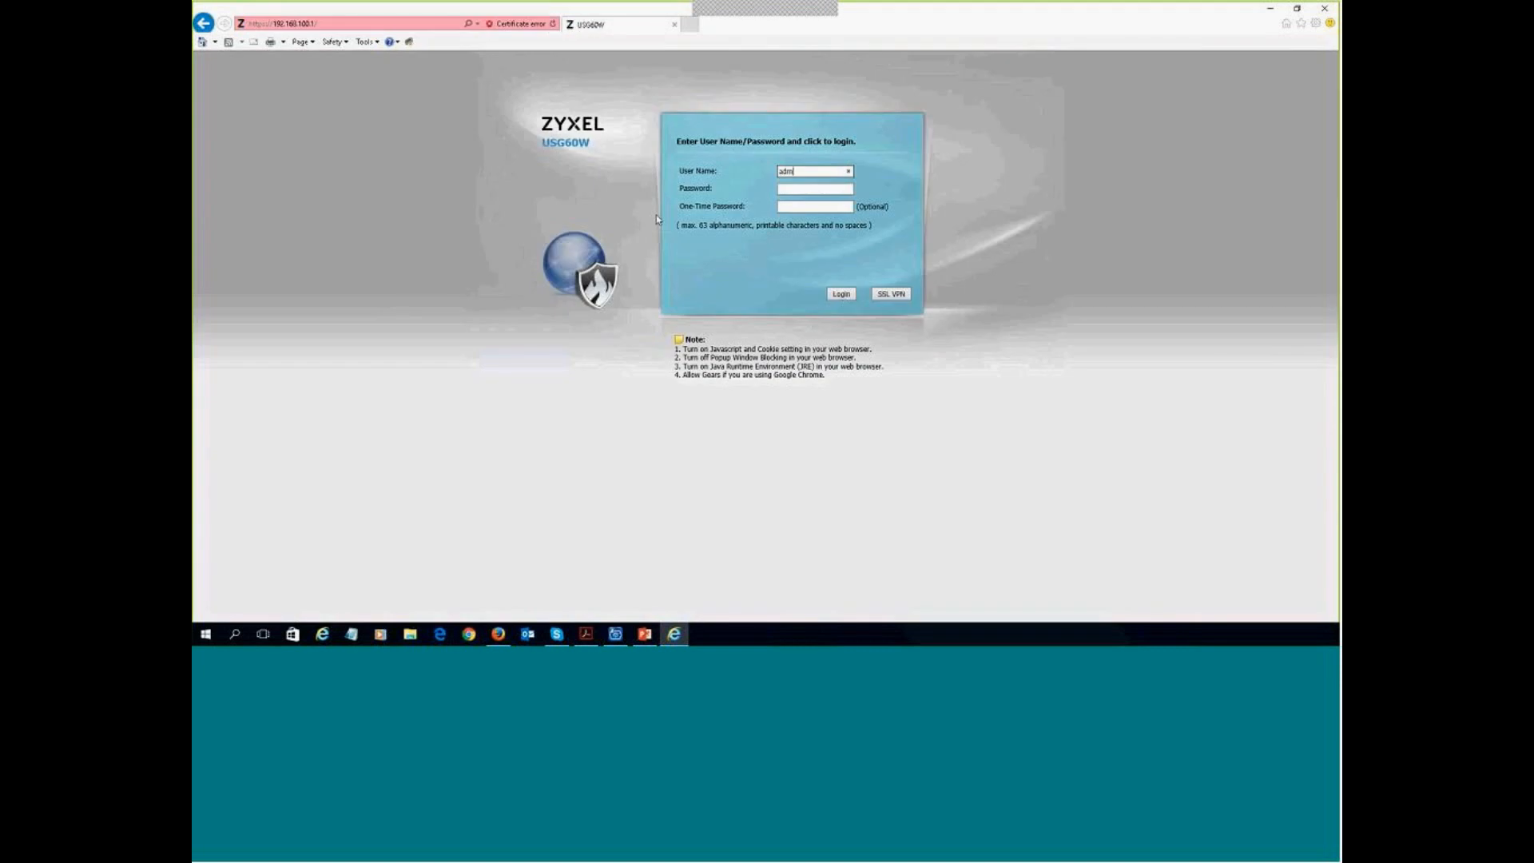
key("Tab")
type("12345")
key("BackSpace")
key("BackSpace")
type("345678")
key("Return")
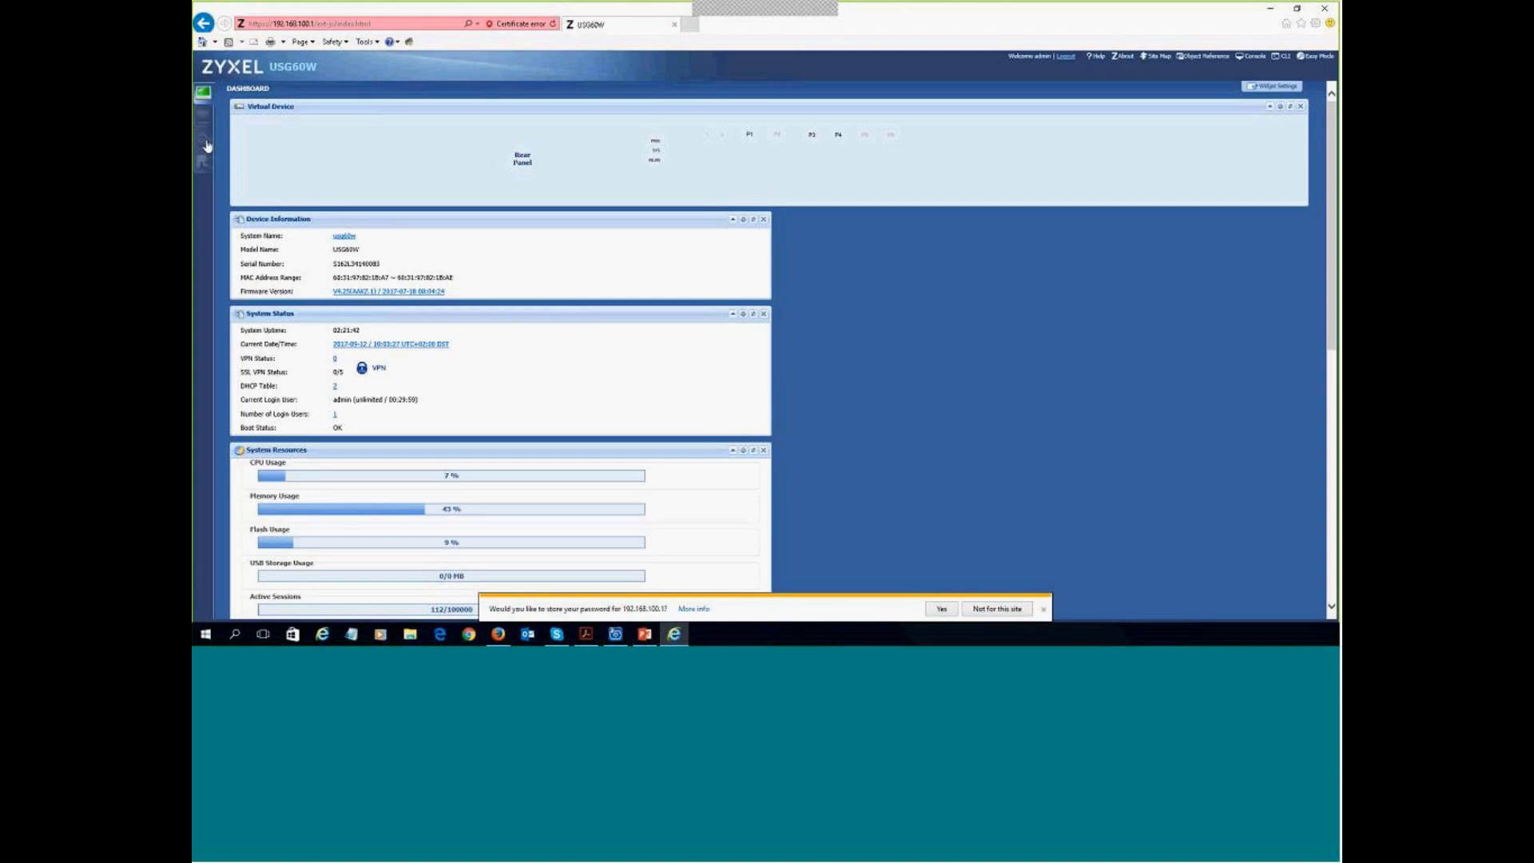
- Go to Network > Interface > VLAN and begin adding a new VLAN interface
left_click(202, 138)
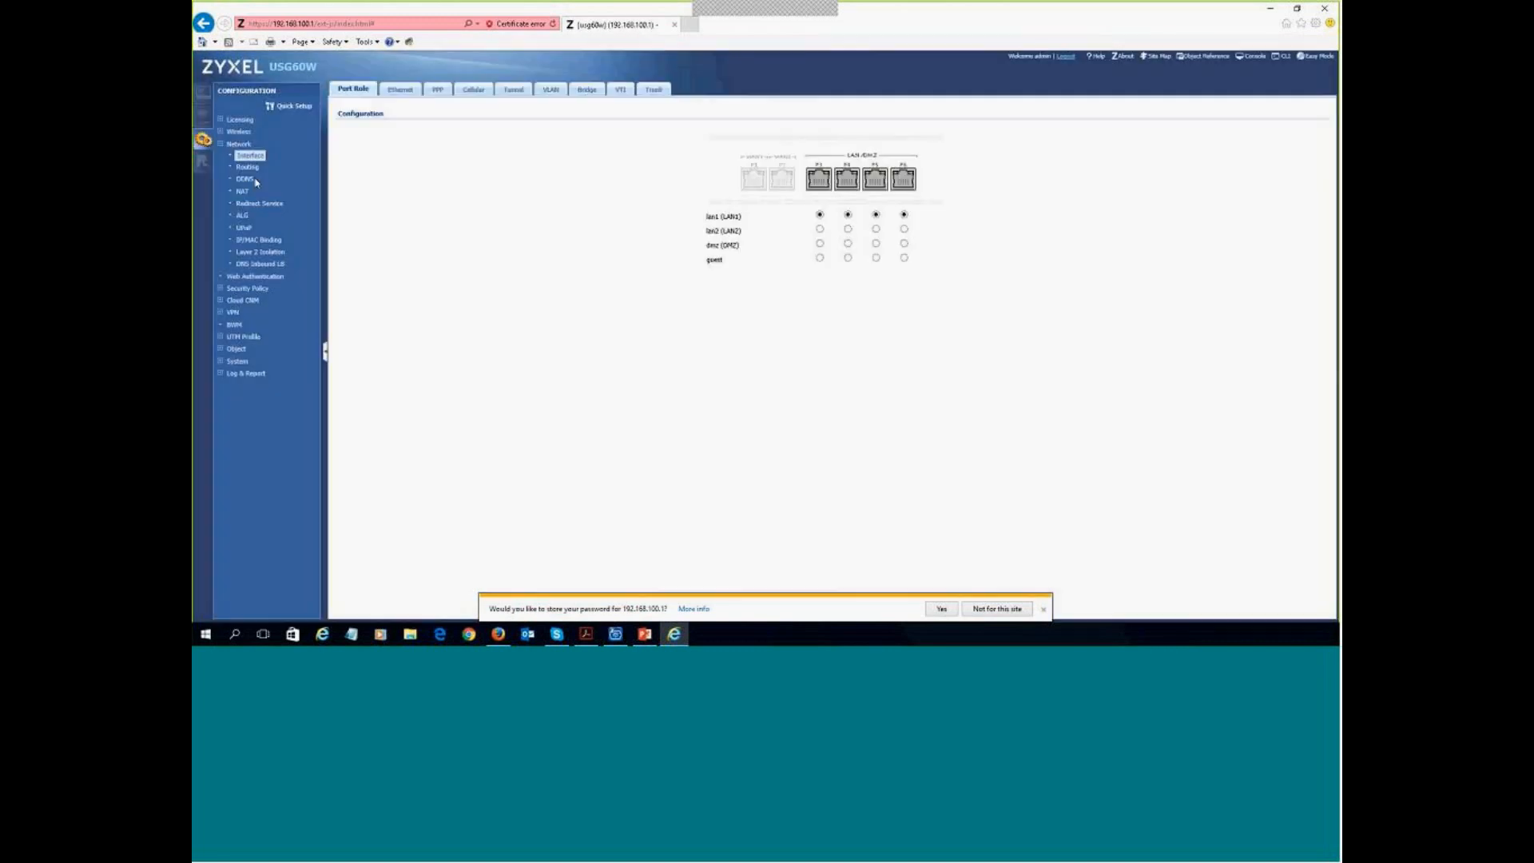
left_click(552, 90)
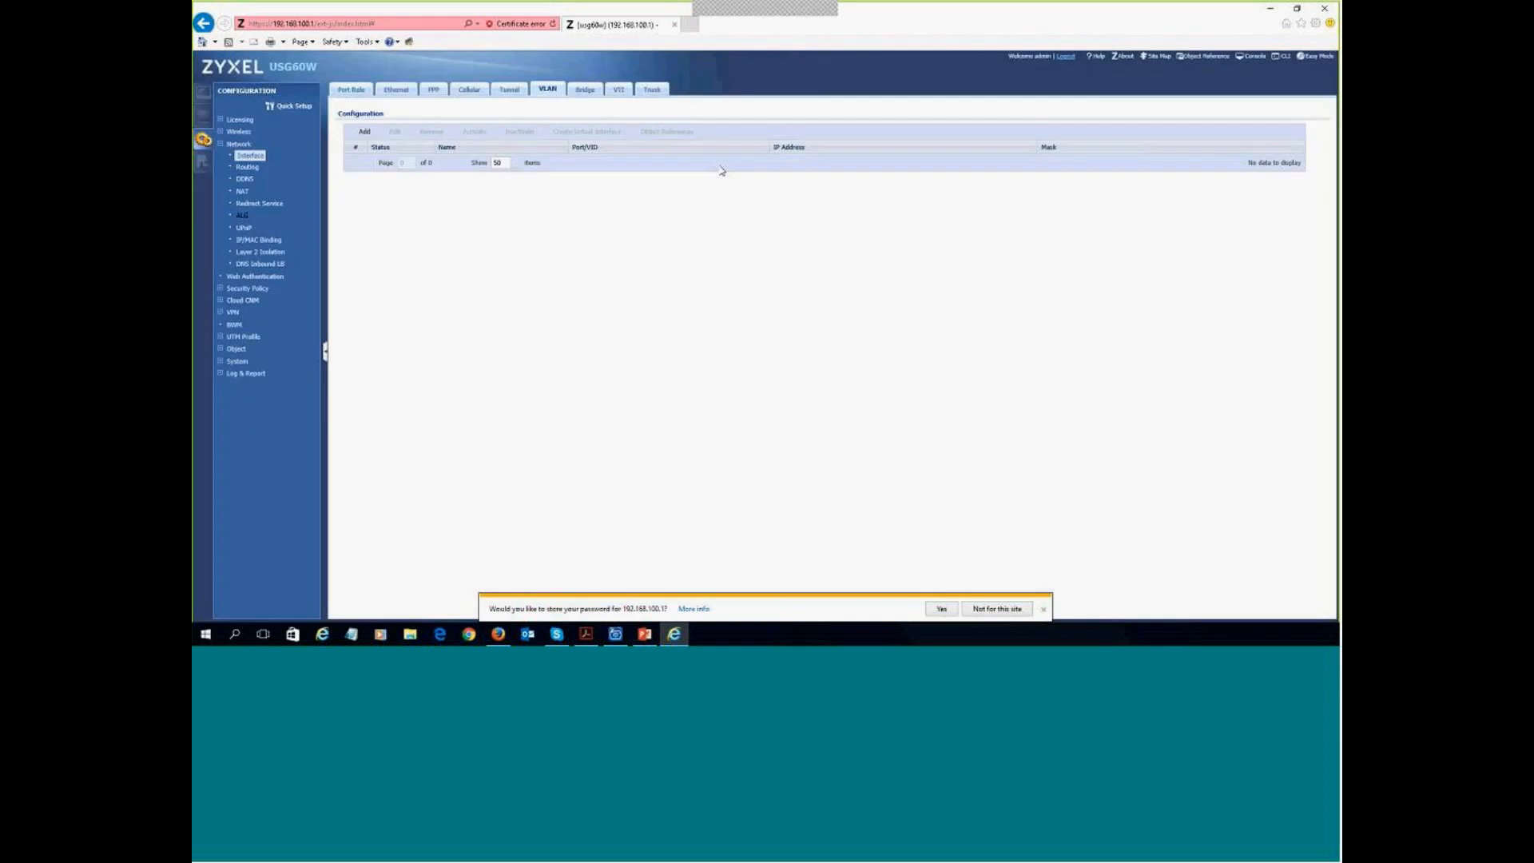
left_click(553, 92)
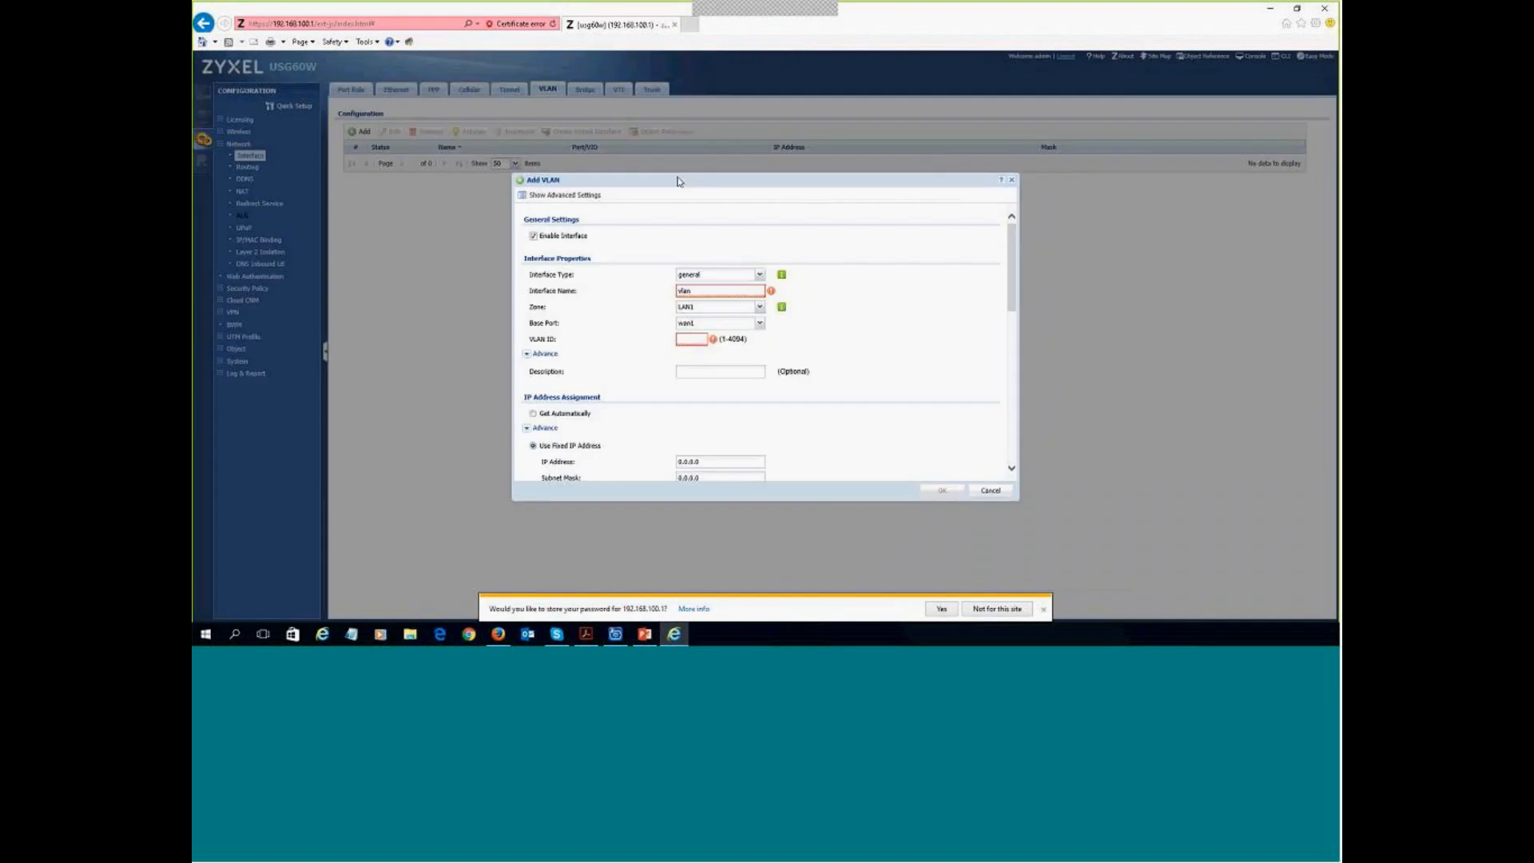
- Make vlan50 an internal interface in zone LAN1 on base port wan1 with VLAN ID 50
left_click(759, 274)
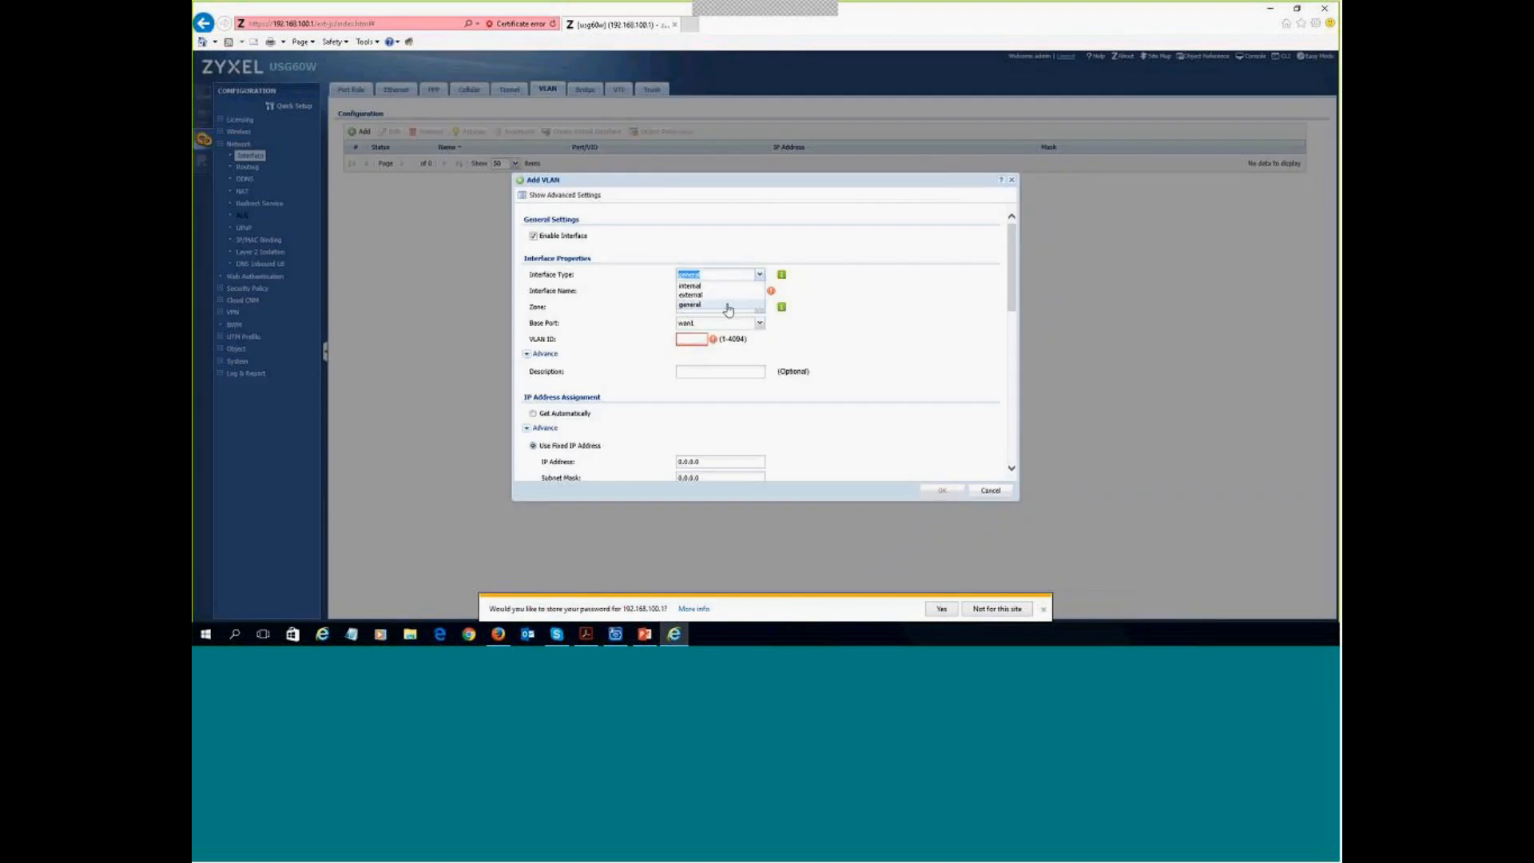
left_click(690, 285)
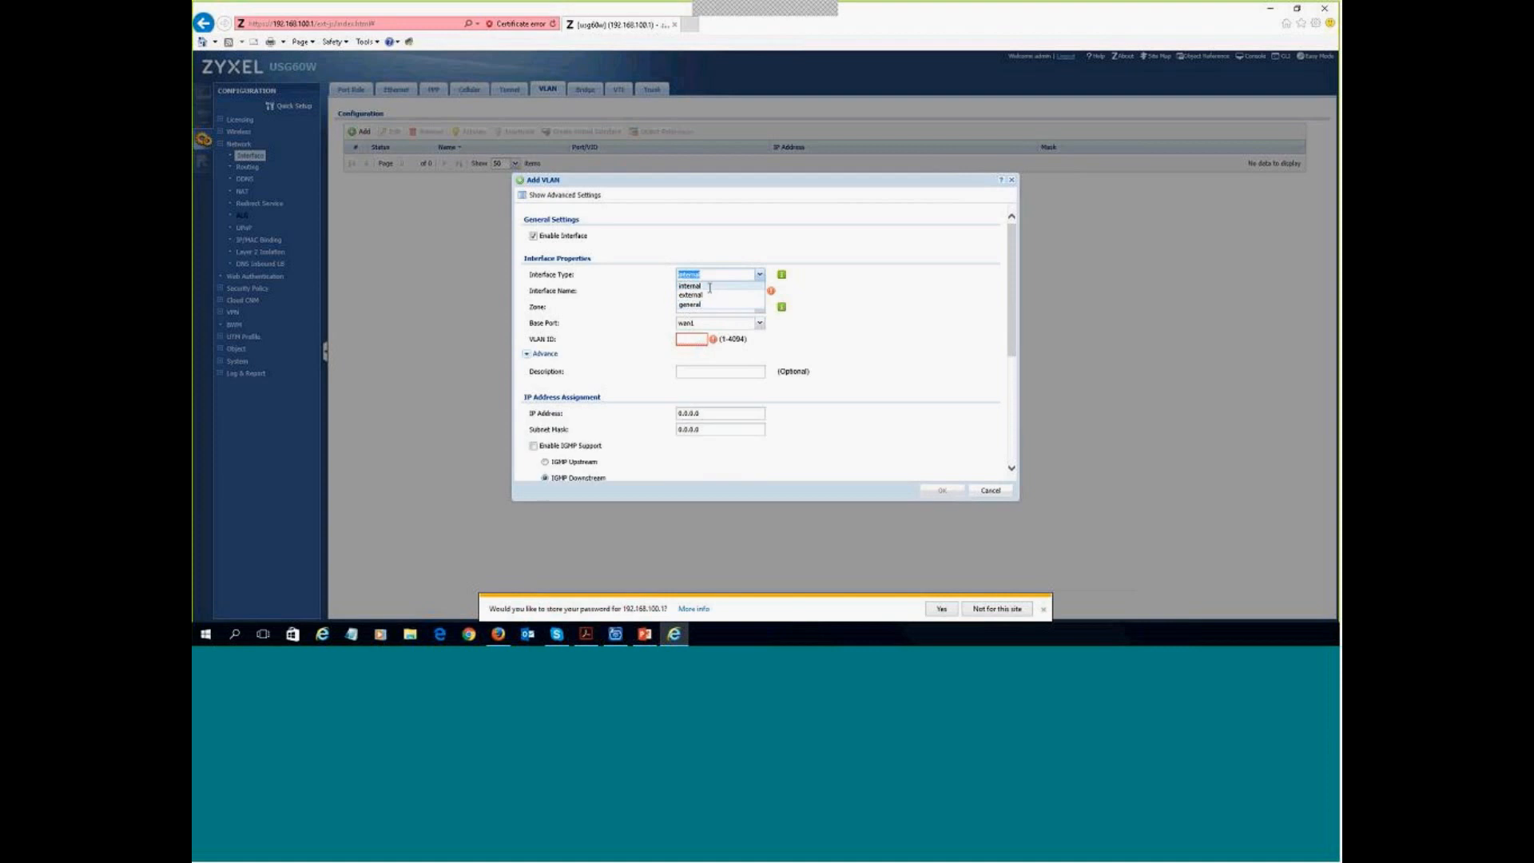
left_click(708, 291)
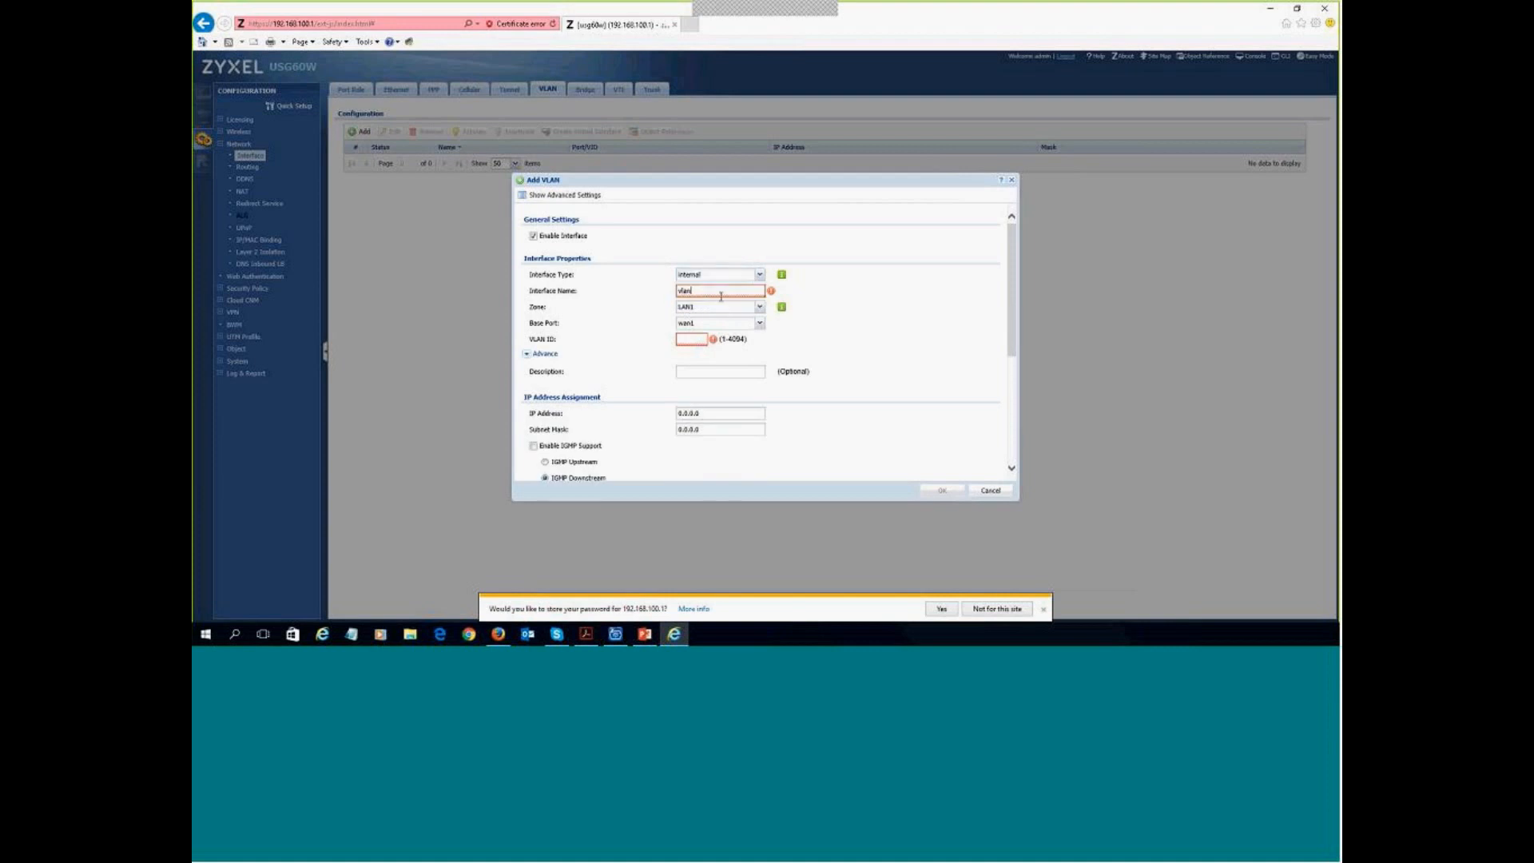
type("60")
left_click(759, 307)
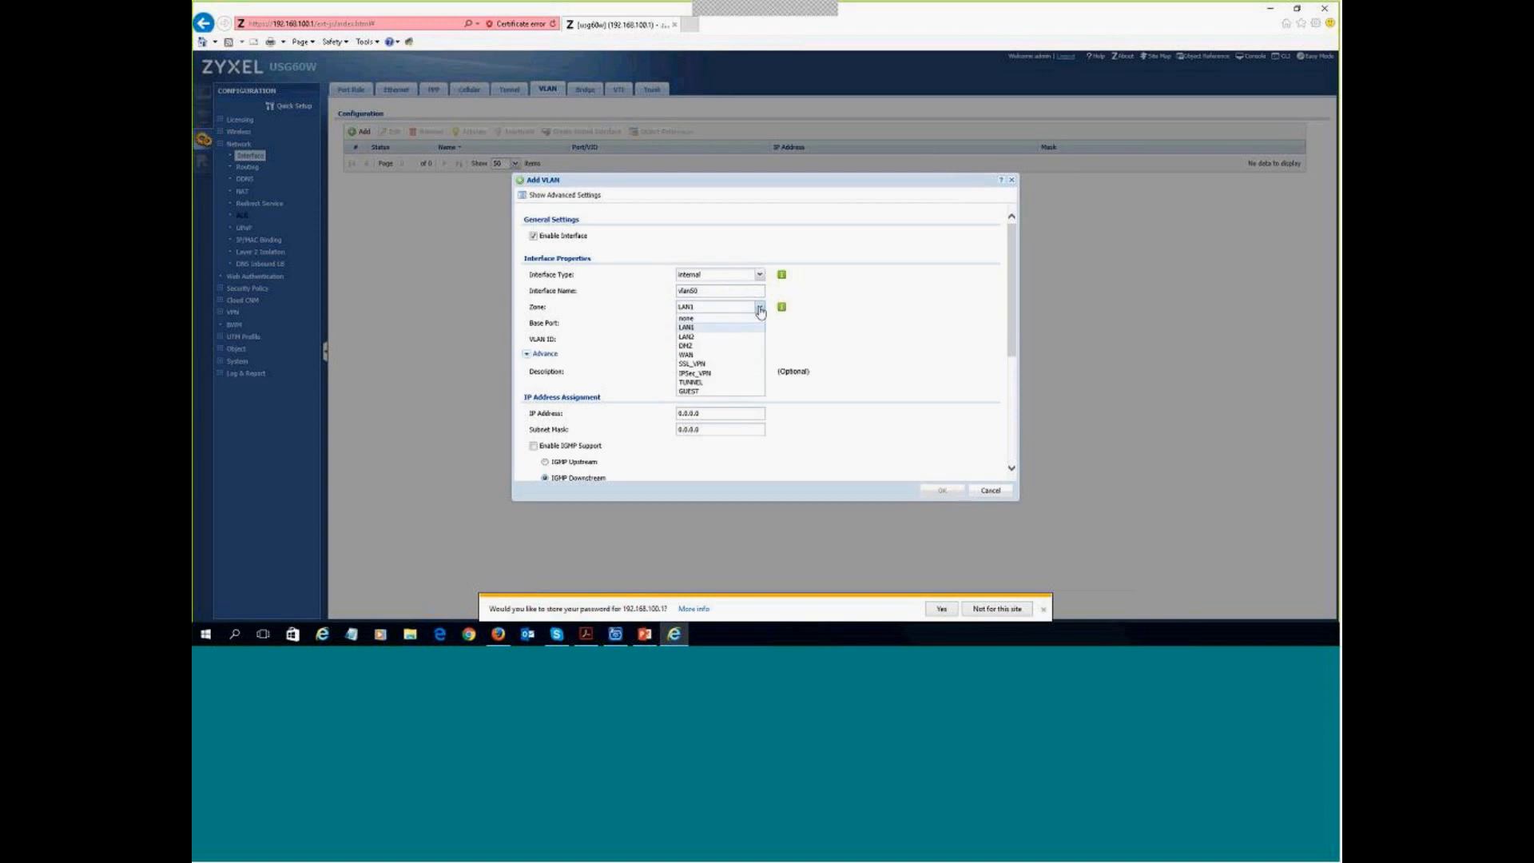
left_click(760, 311)
left_click(758, 324)
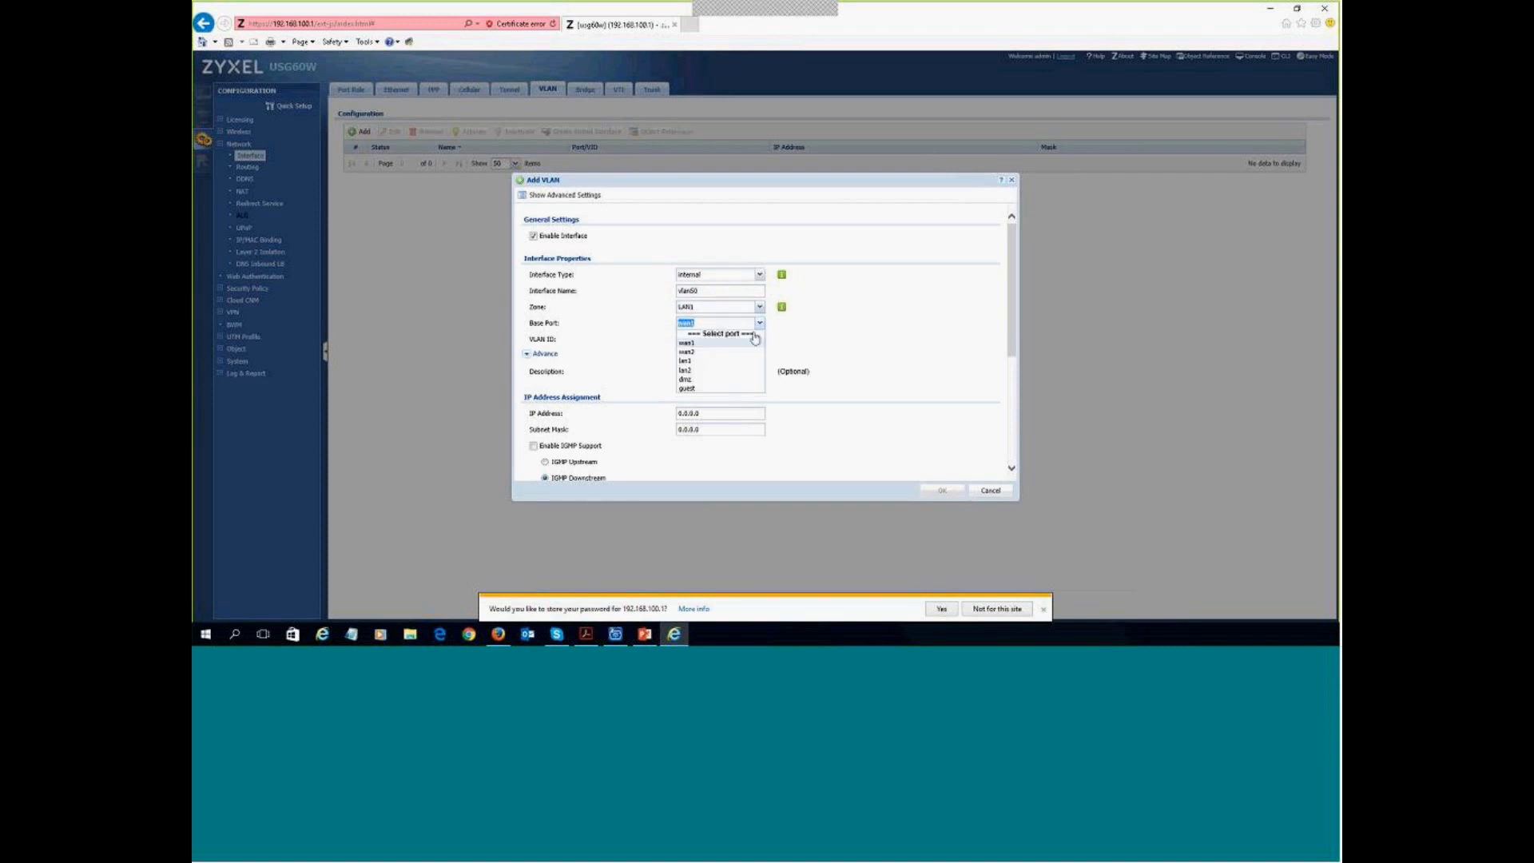
left_click(689, 343)
left_click(697, 338)
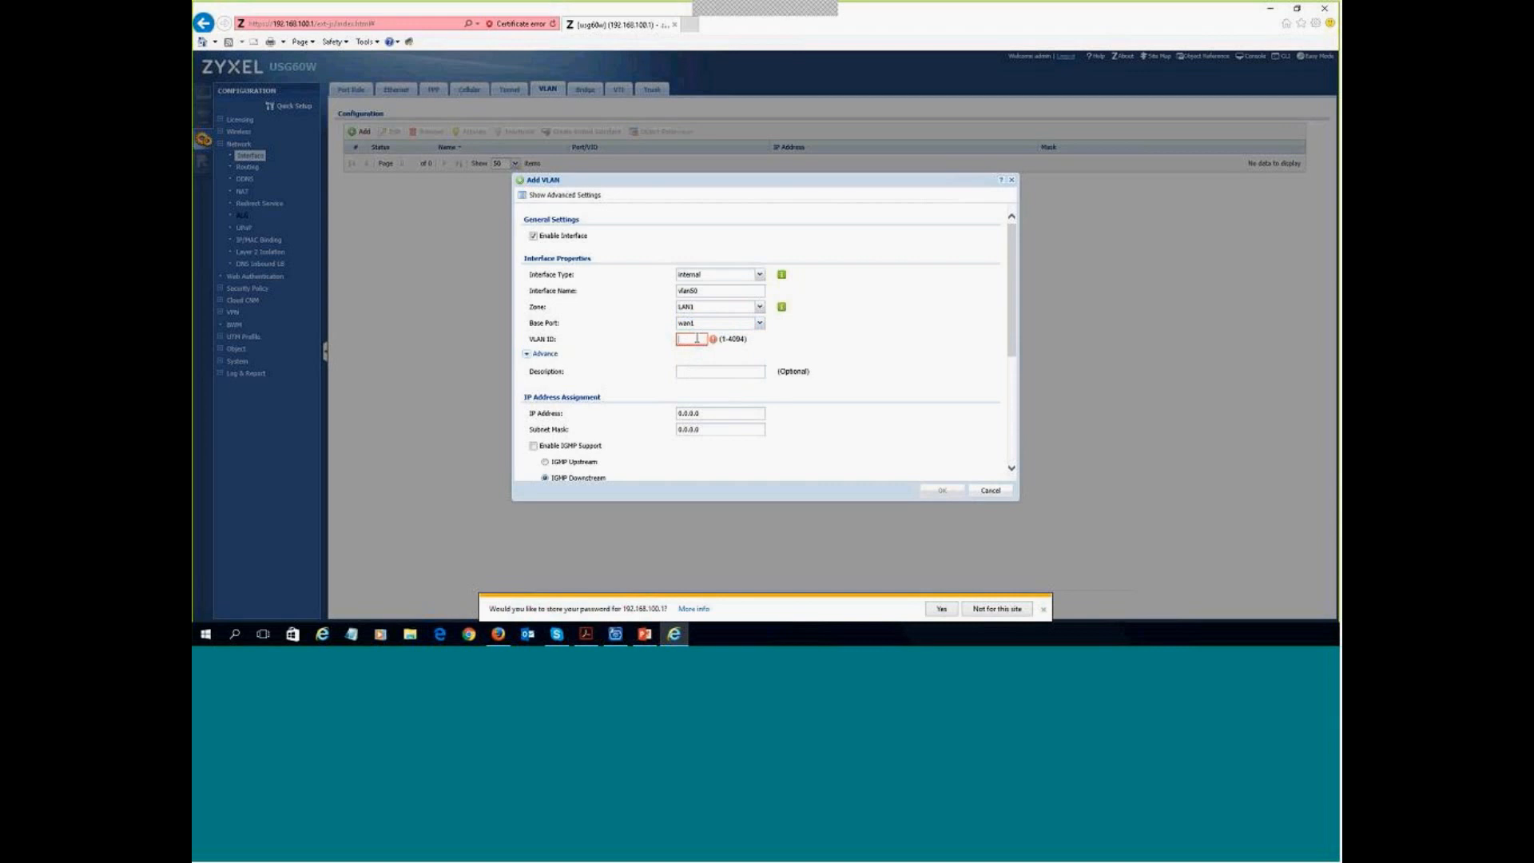
type("50")
- Give vlan50 IP address 10.10.50.1 with subnet mask 255.255.255.0
left_click(708, 414)
key("ctrl+a")
type("10")
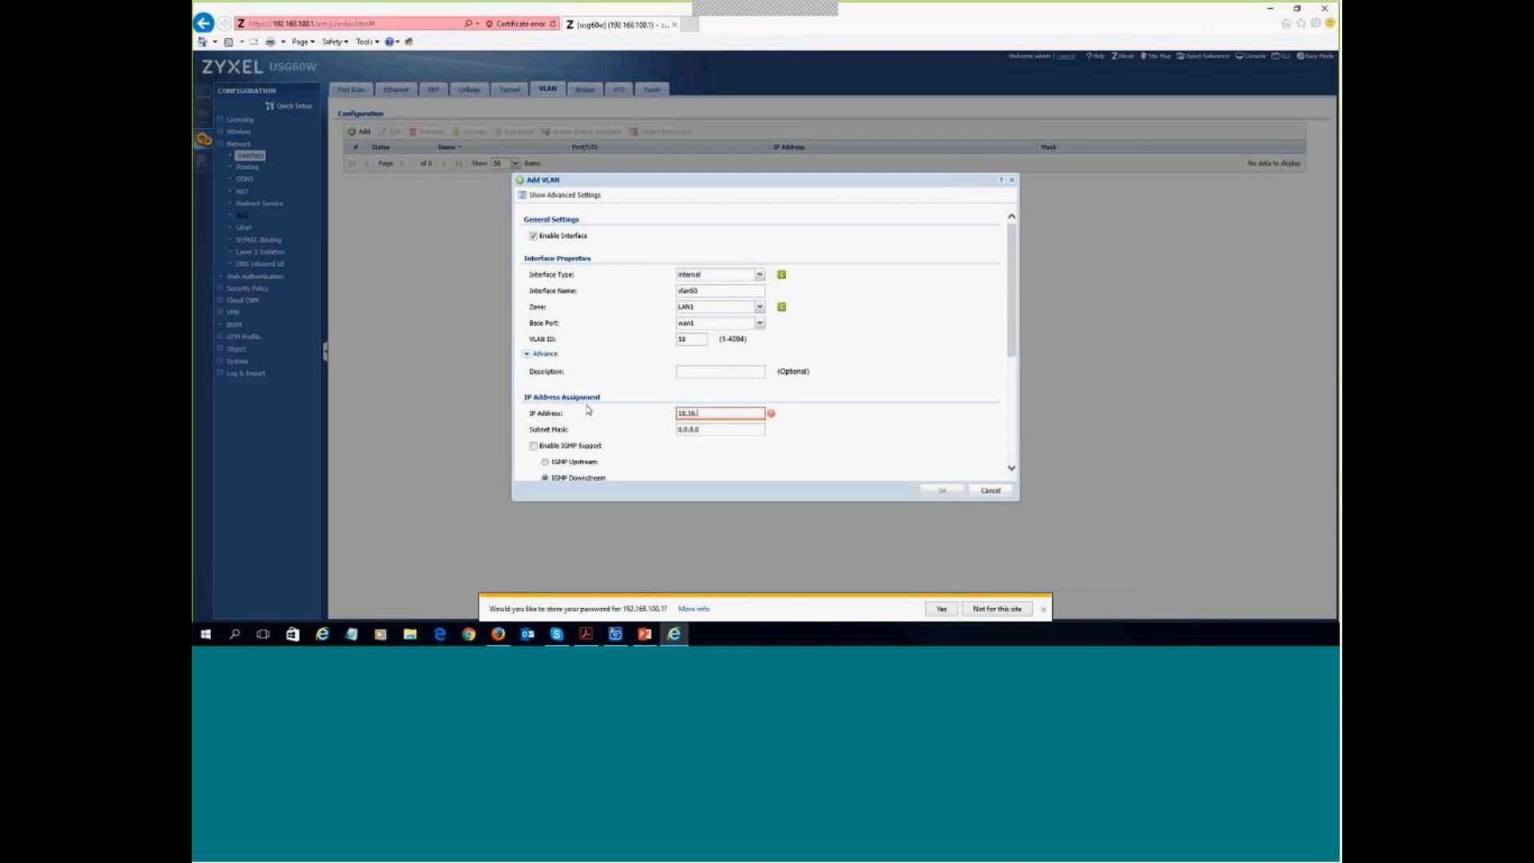
type(".10.50.1")
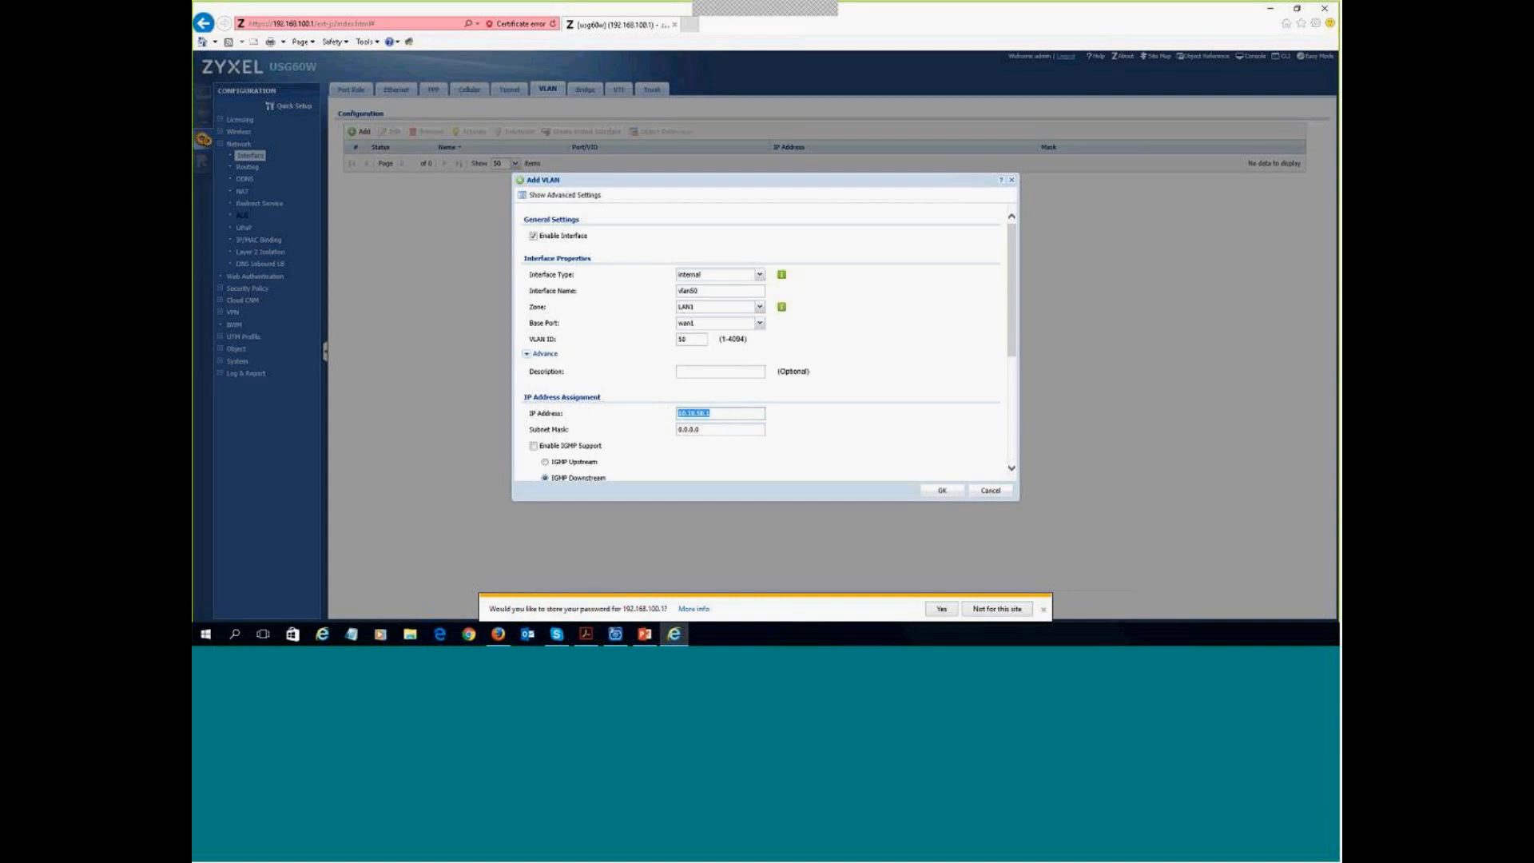
key("Tab")
type("255.255.2")
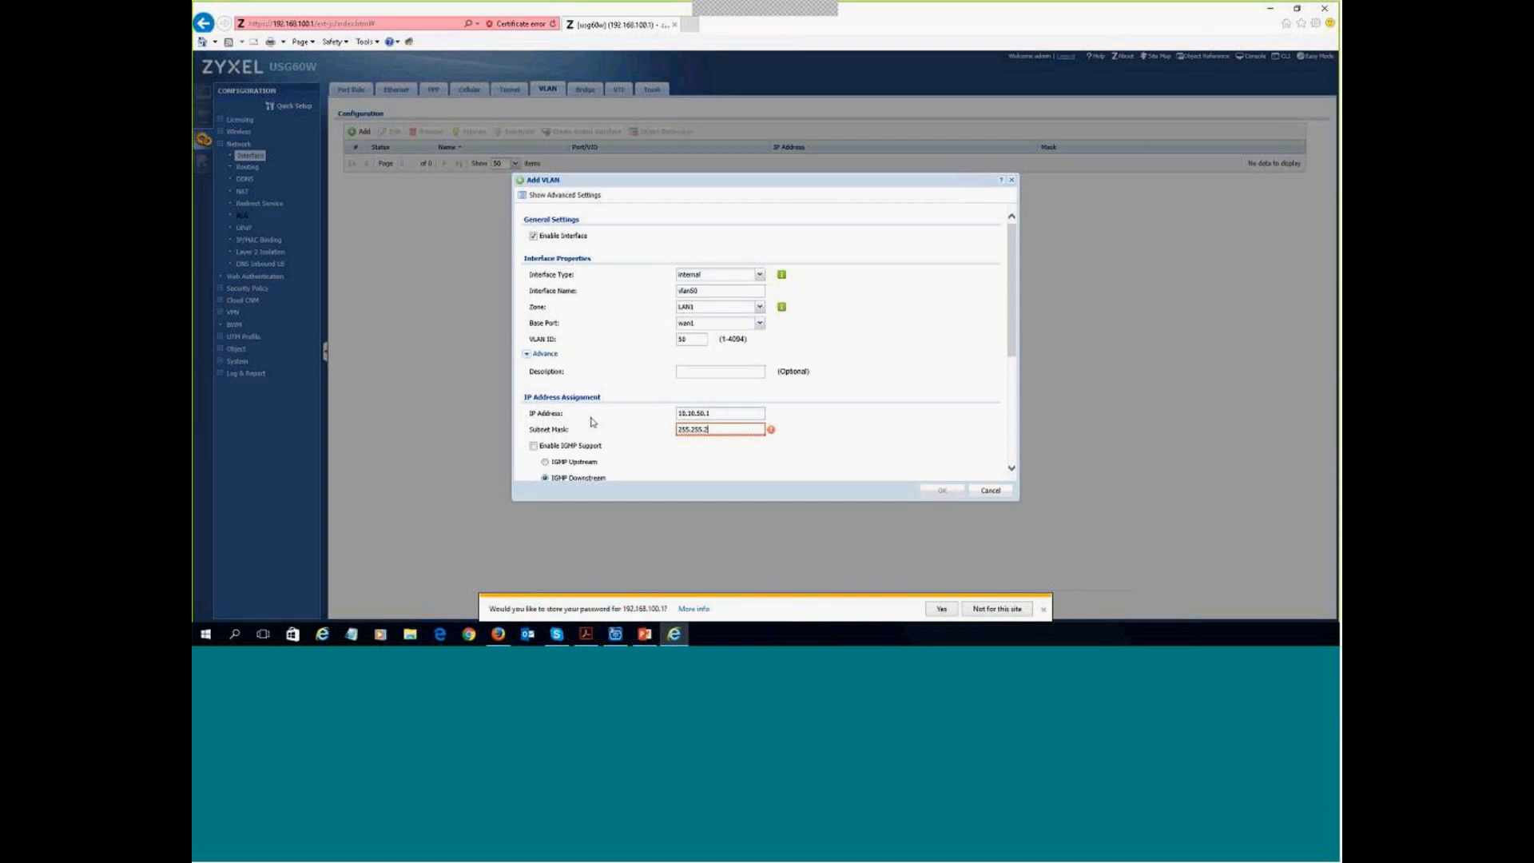
type("55.255.0")
scroll(798, 380, "down", 4)
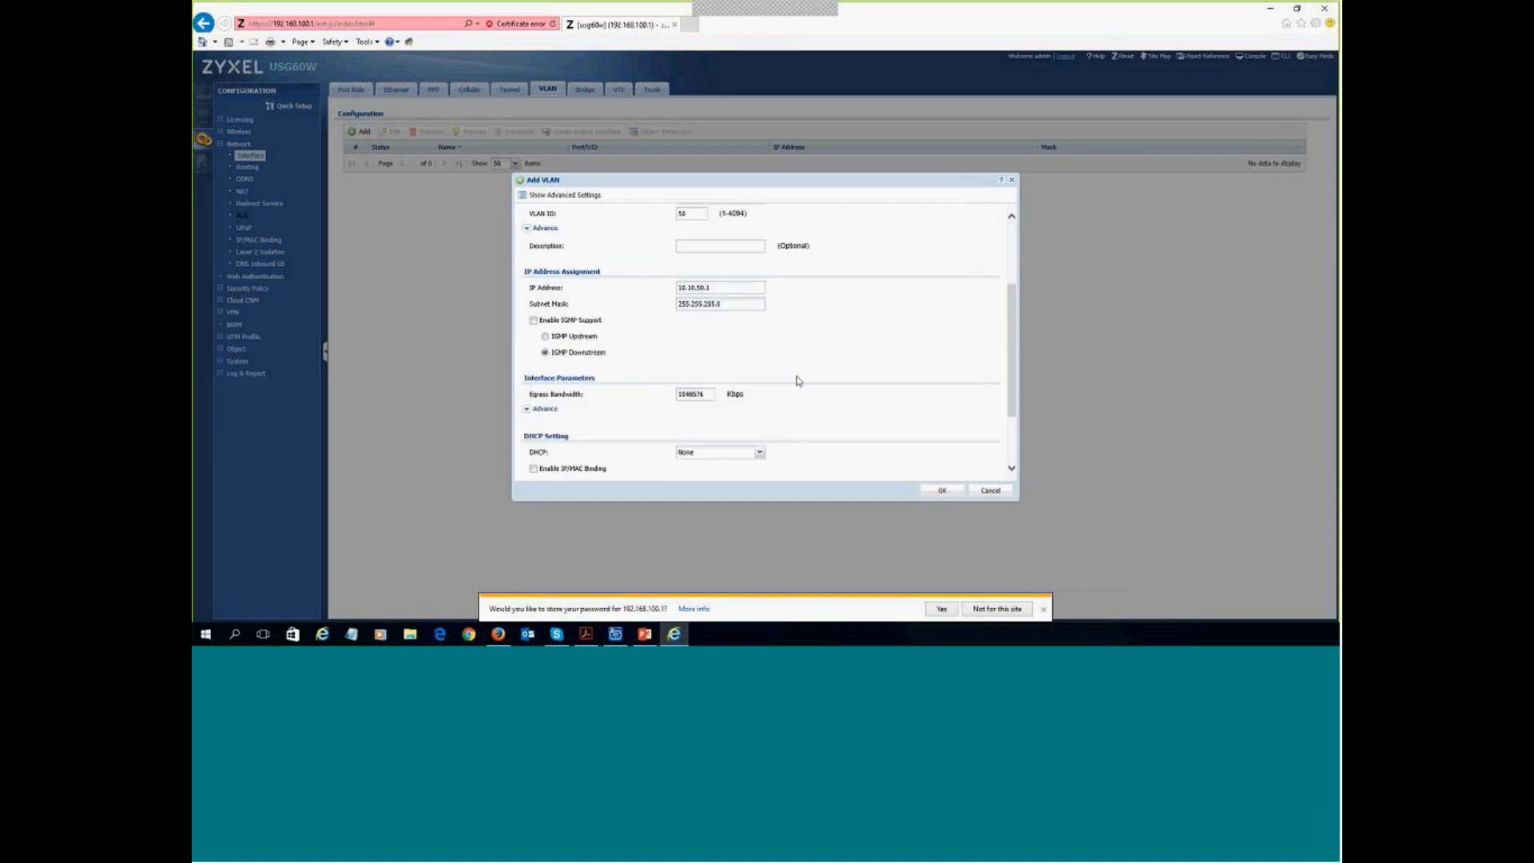
scroll(774, 388, "down", 1)
- Run a DHCP server on vlan50 with a pool starting at 10.10.50.100, size 100, and ZyWALL as first DNS
left_click(759, 368)
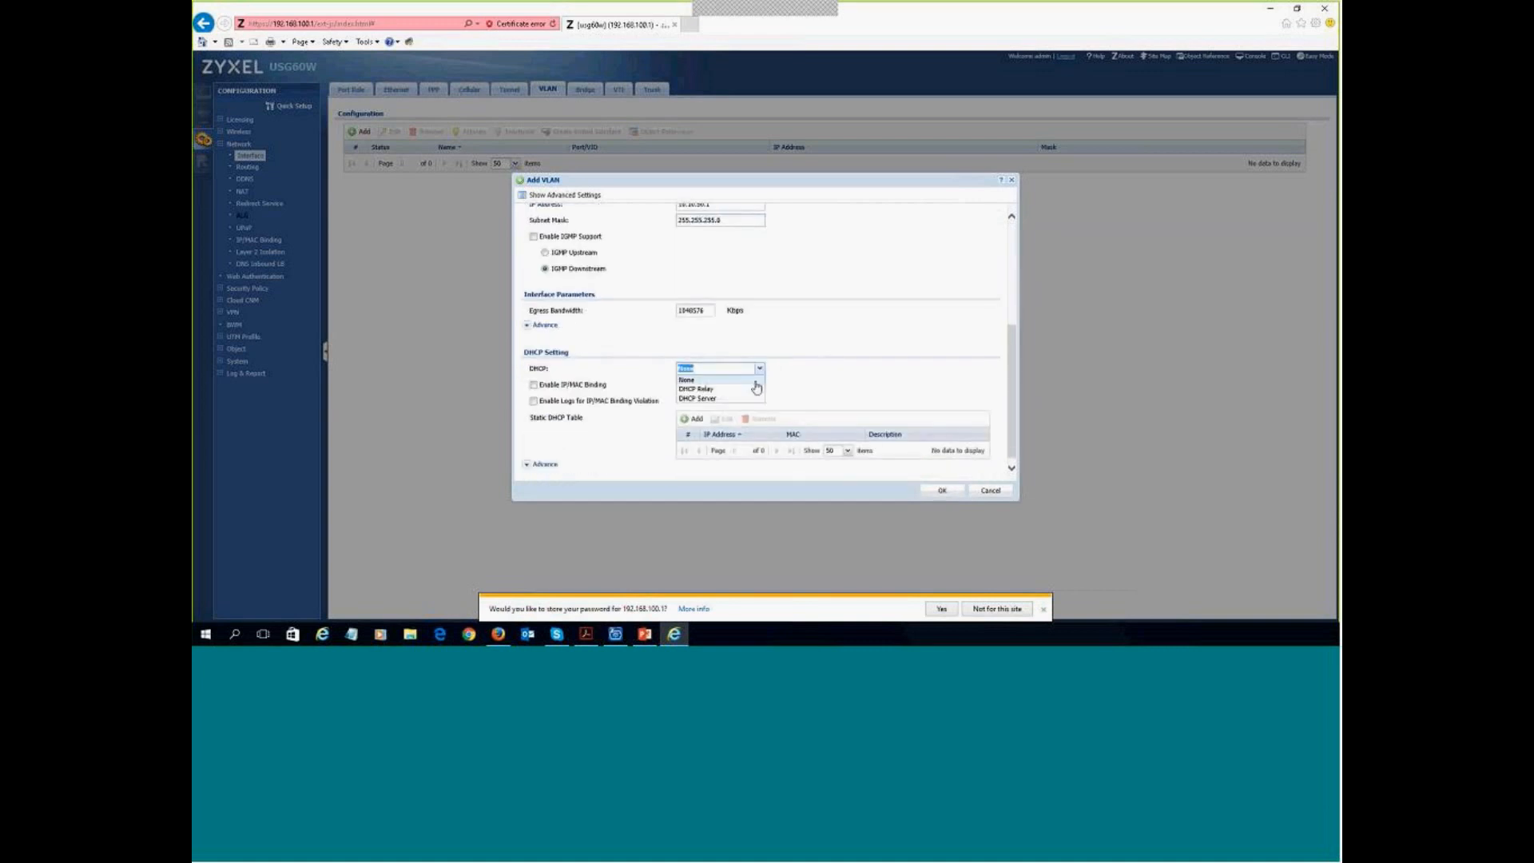
left_click(697, 398)
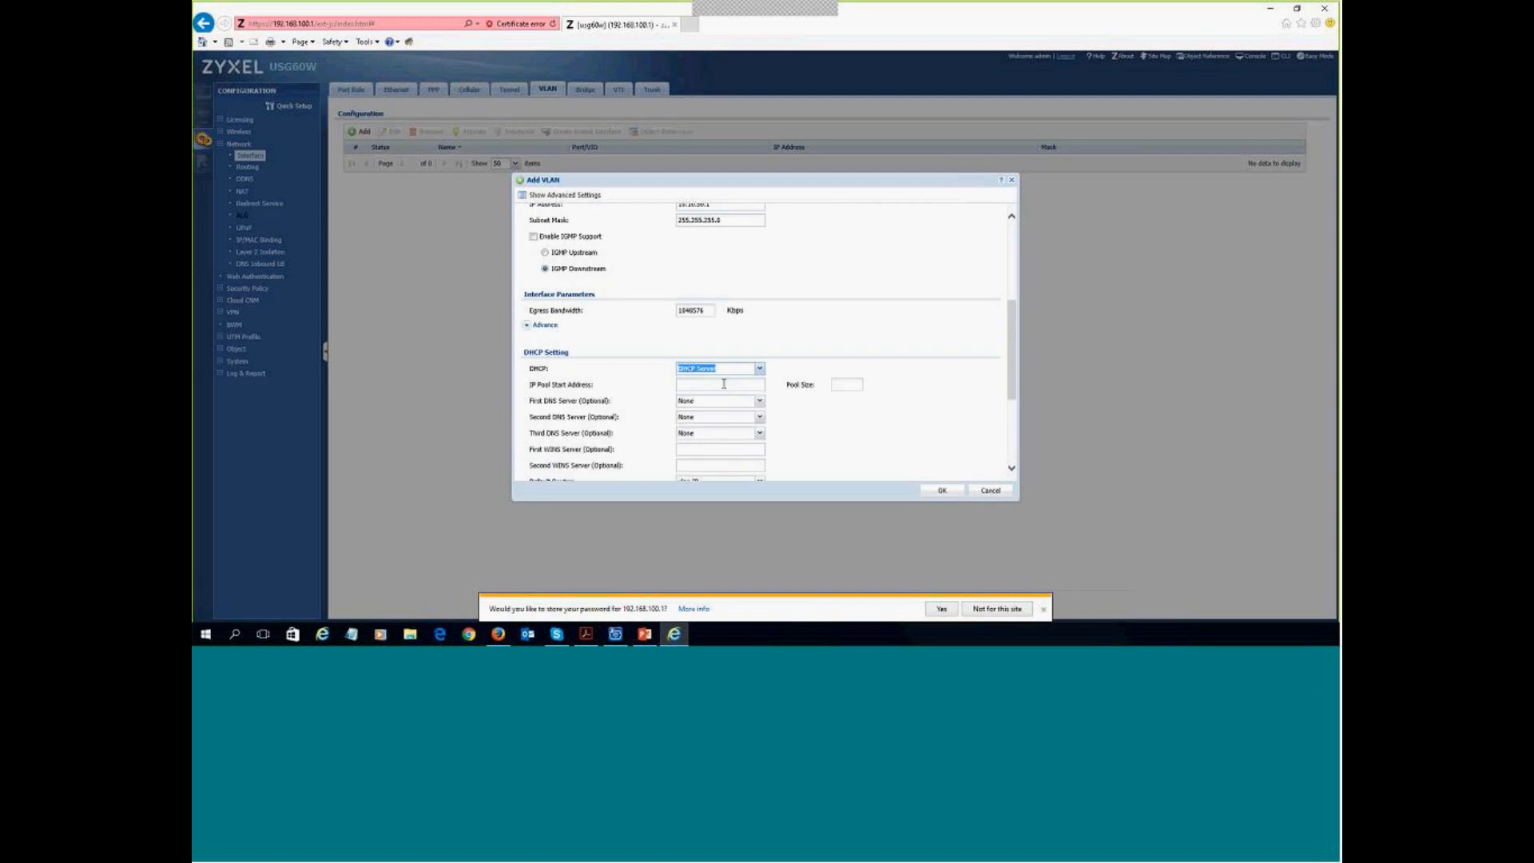
left_click(724, 383)
type("10.10.50.1")
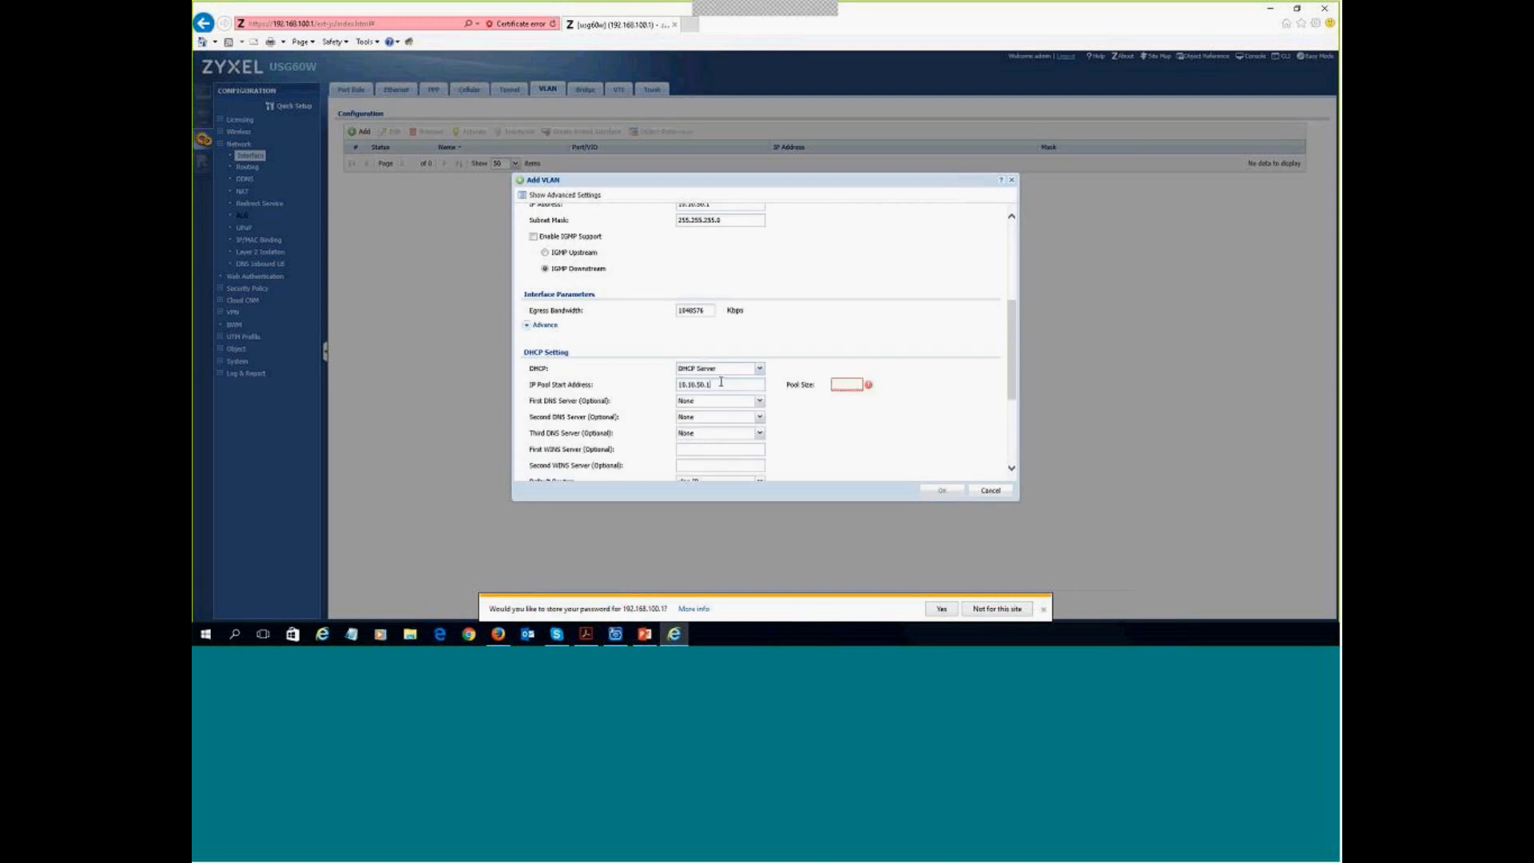
type("00")
left_click(837, 384)
type("100")
left_click(759, 400)
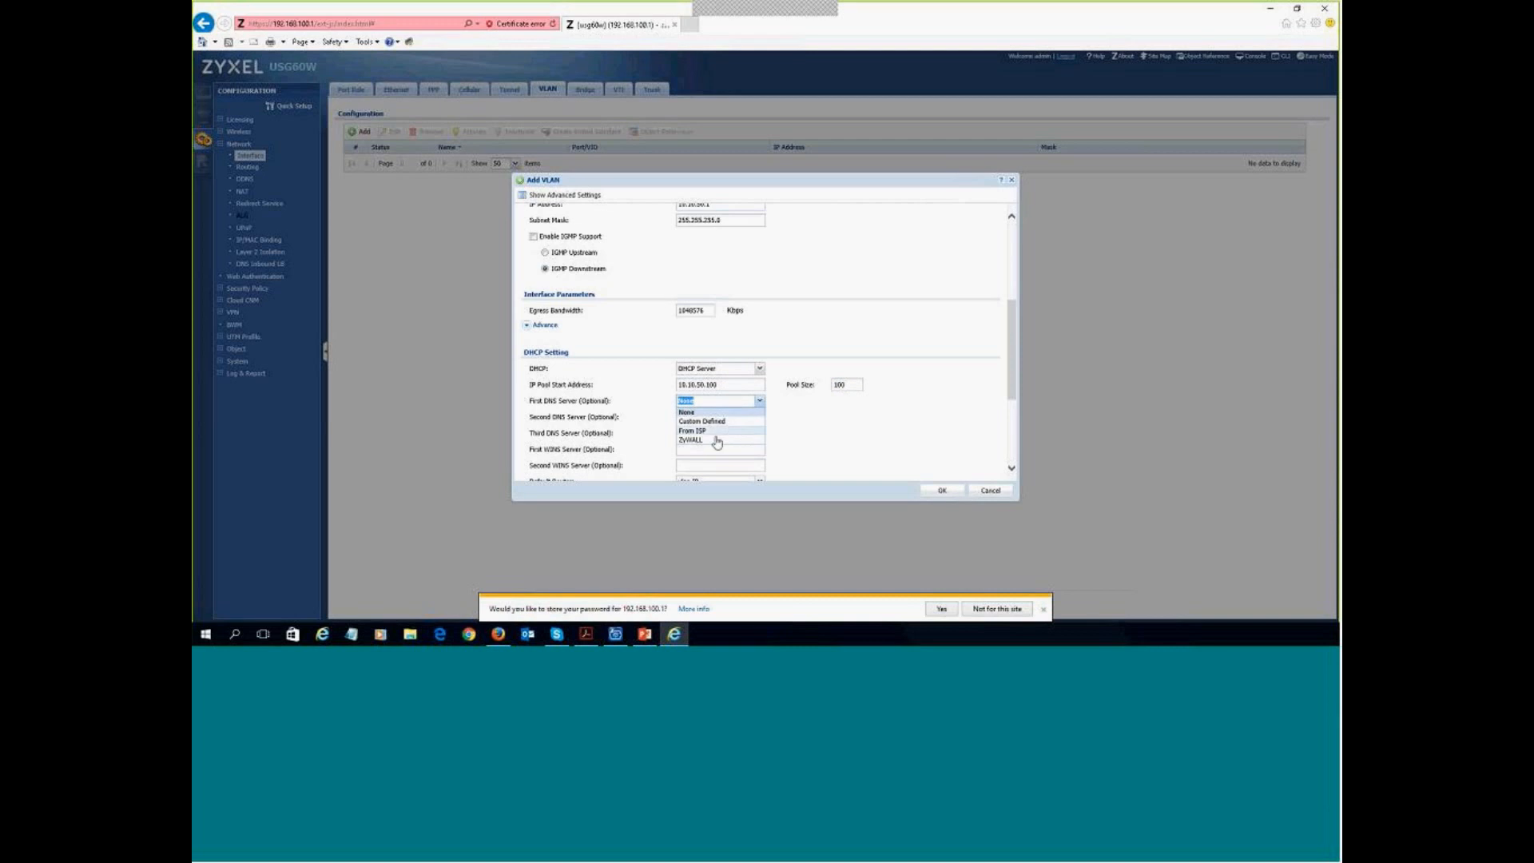
left_click(715, 439)
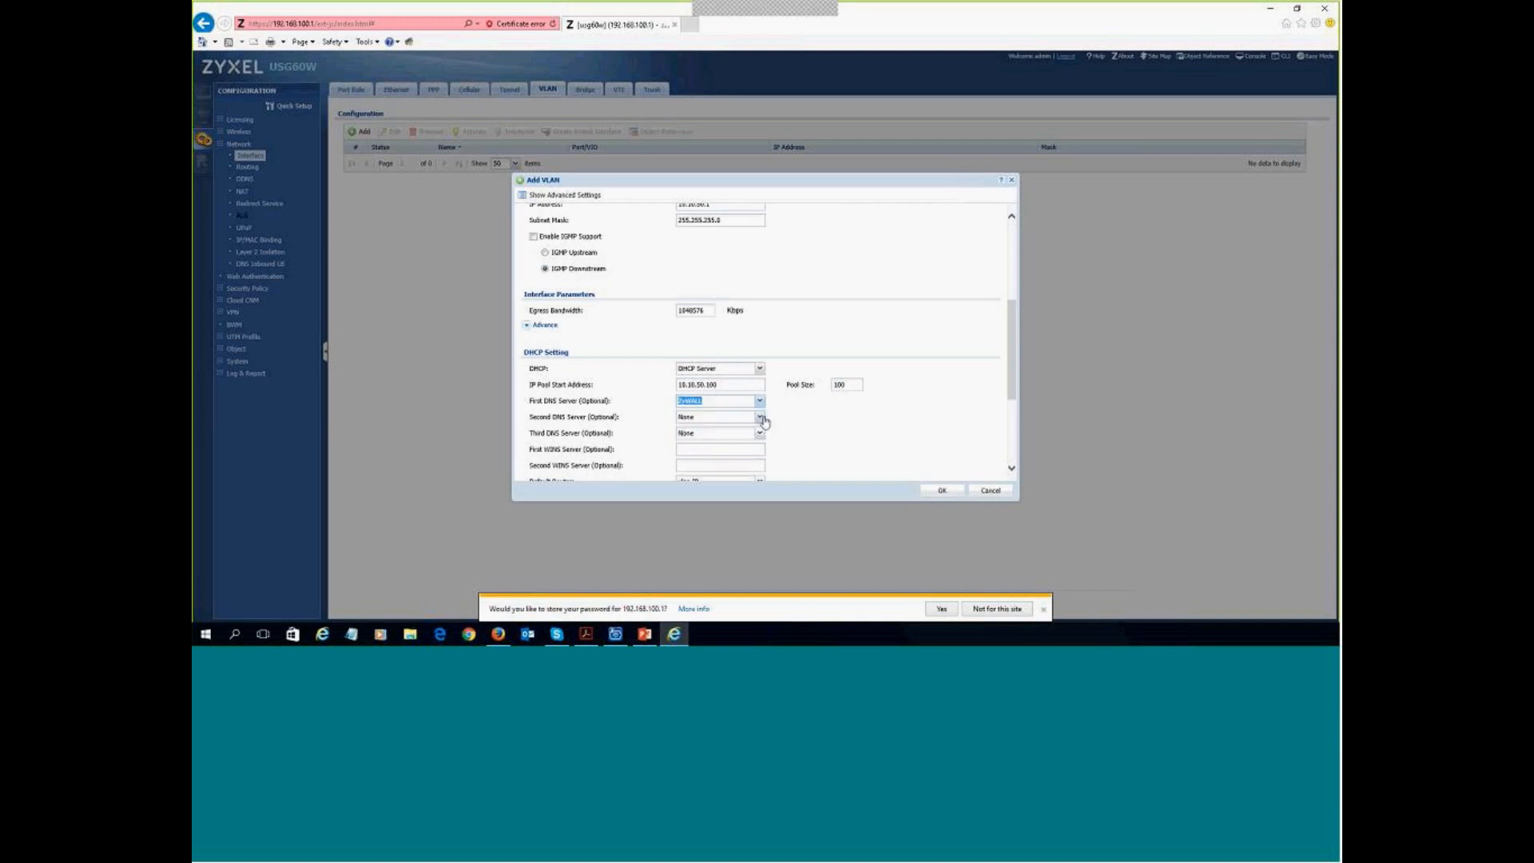
left_click(863, 424)
- Shorten the DHCP lease to 1 day and save the vlan50 interface
scroll(887, 403, "down", 3)
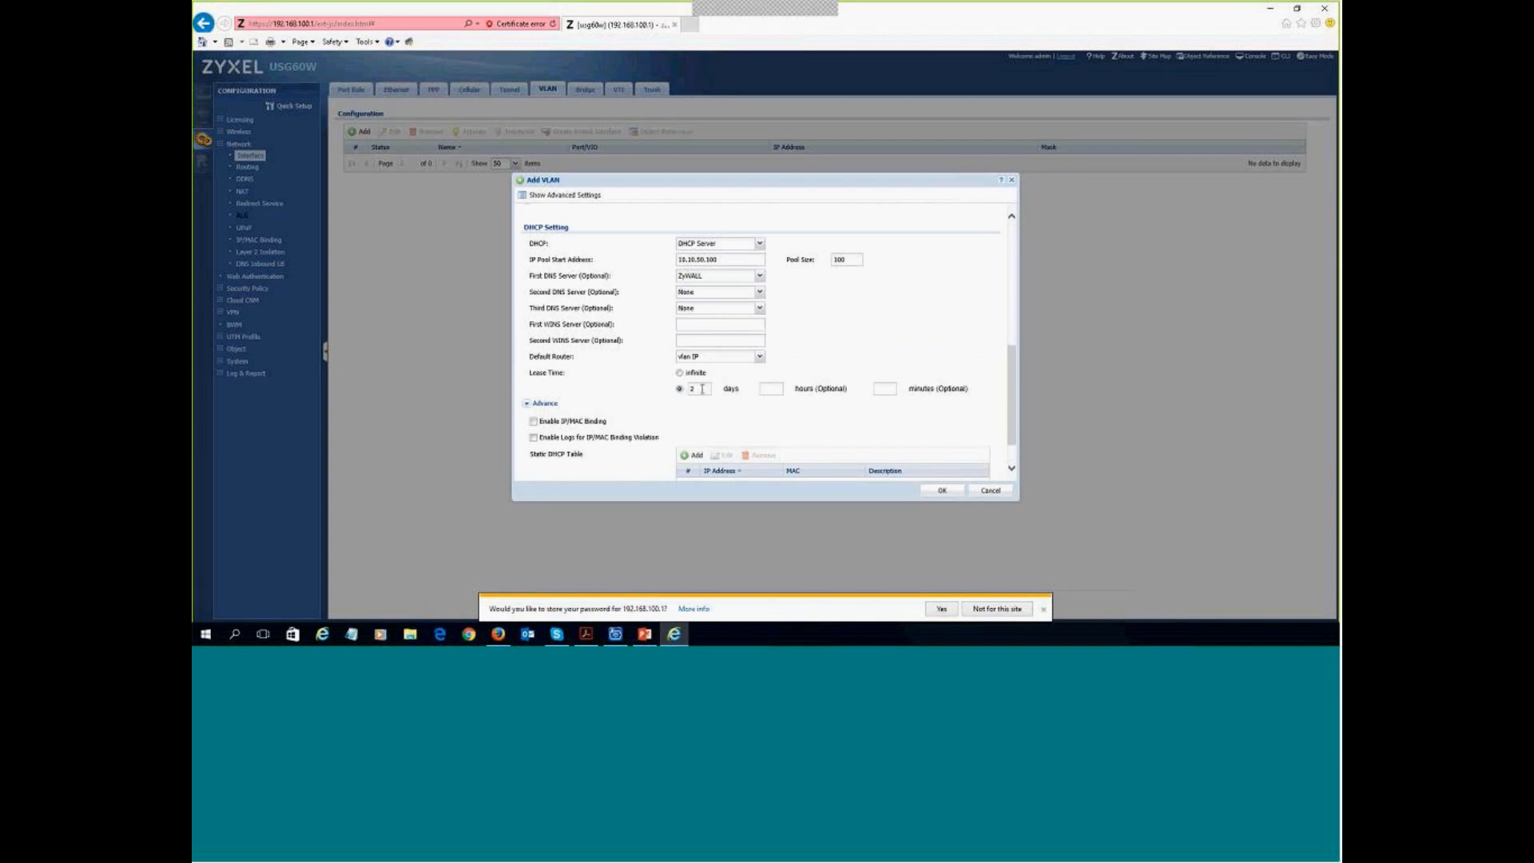
left_click_drag(703, 389, 672, 392)
type("1")
scroll(782, 406, "down", 1)
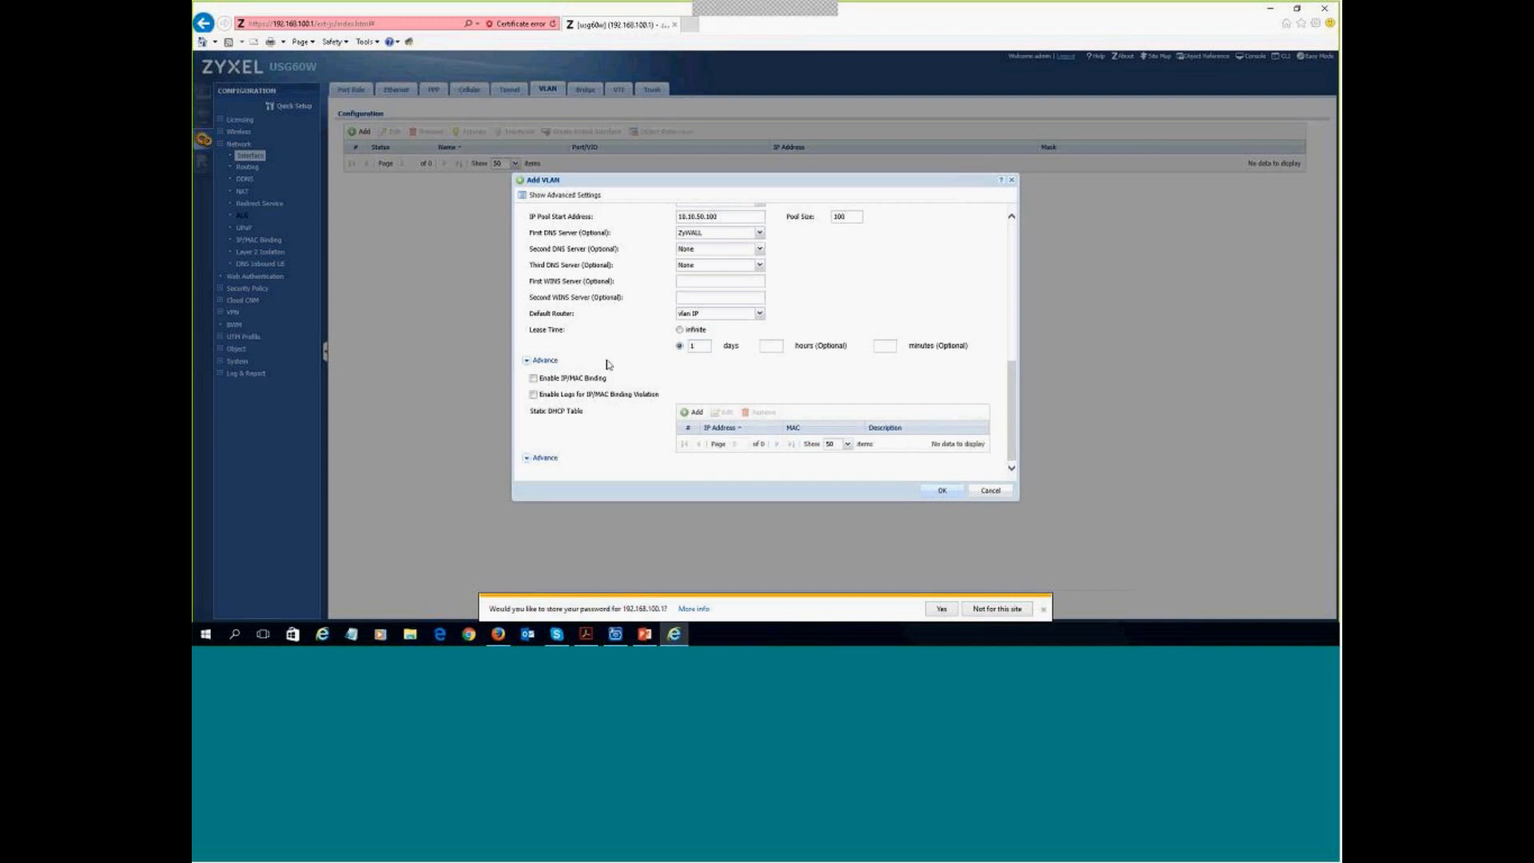
key("Return")
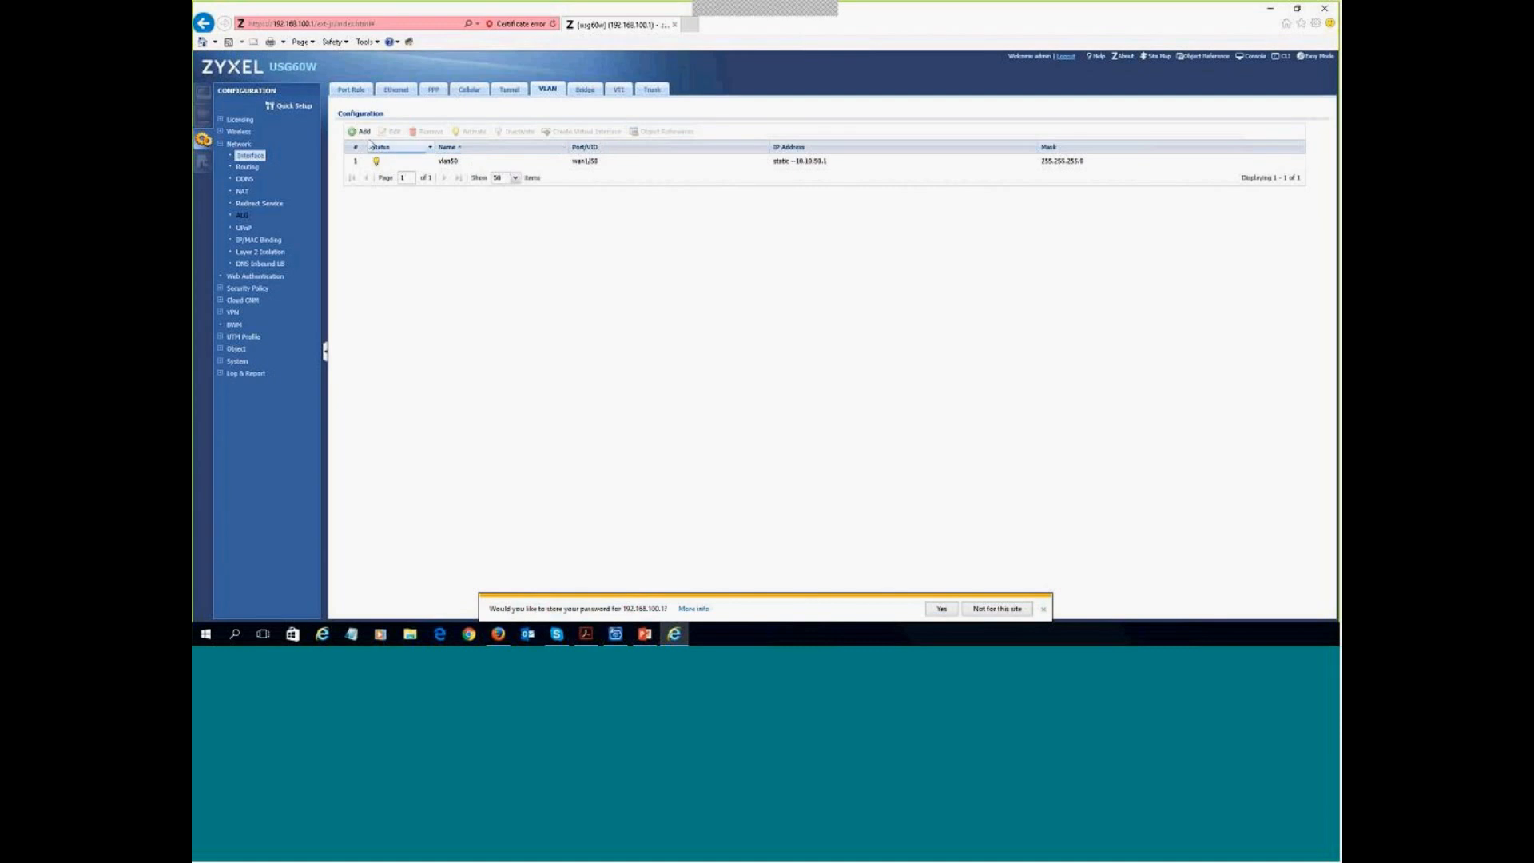
left_click(361, 131)
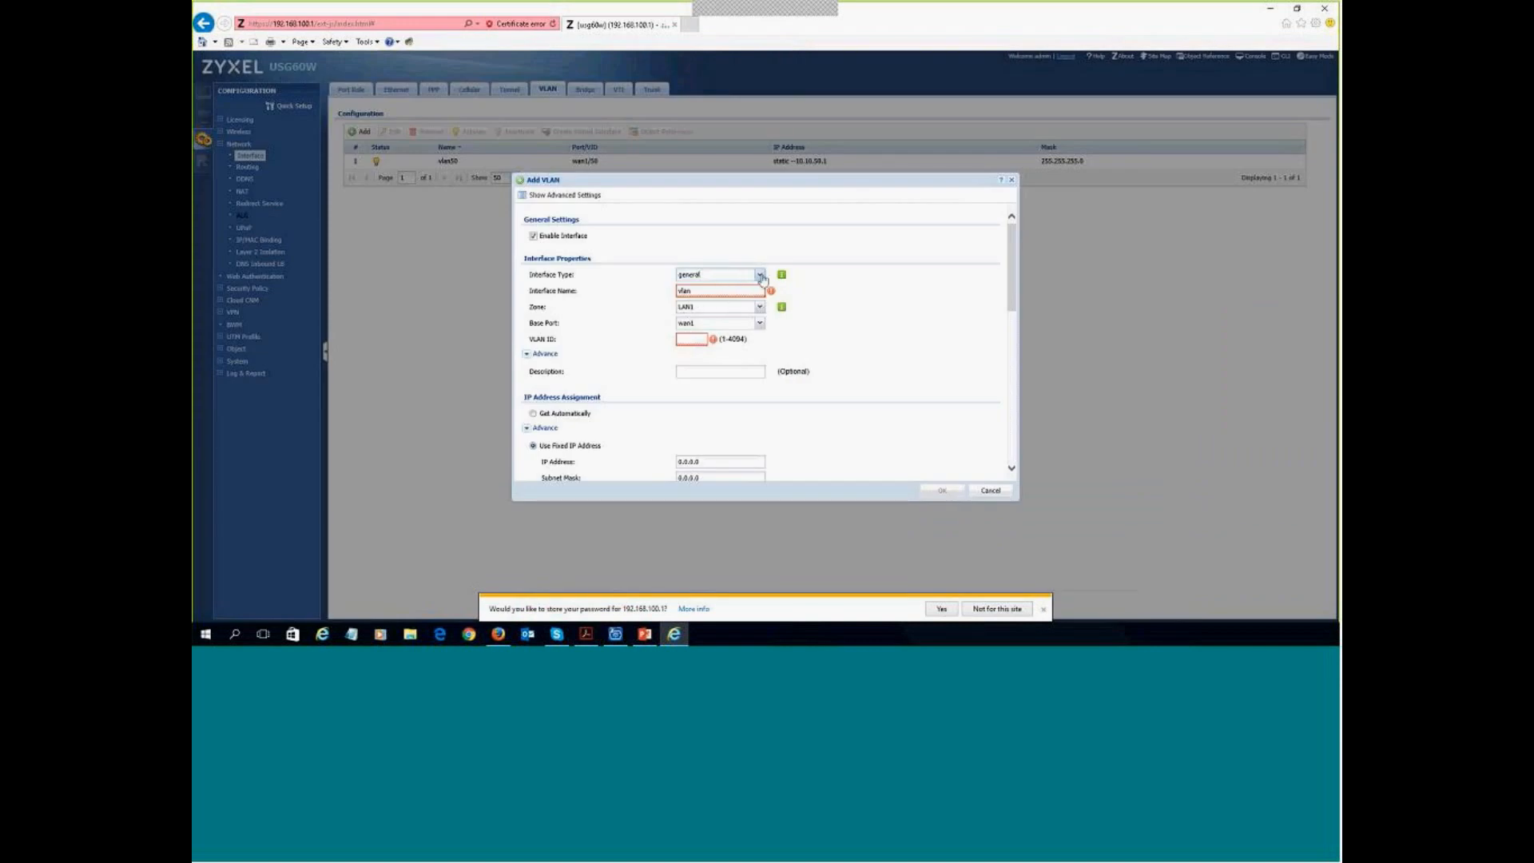
- Define internal interface vlan60 with VLAN ID 60, IP 10.10.60.1 and mask 255.255.255.0
left_click(760, 276)
left_click(717, 286)
left_click(713, 295)
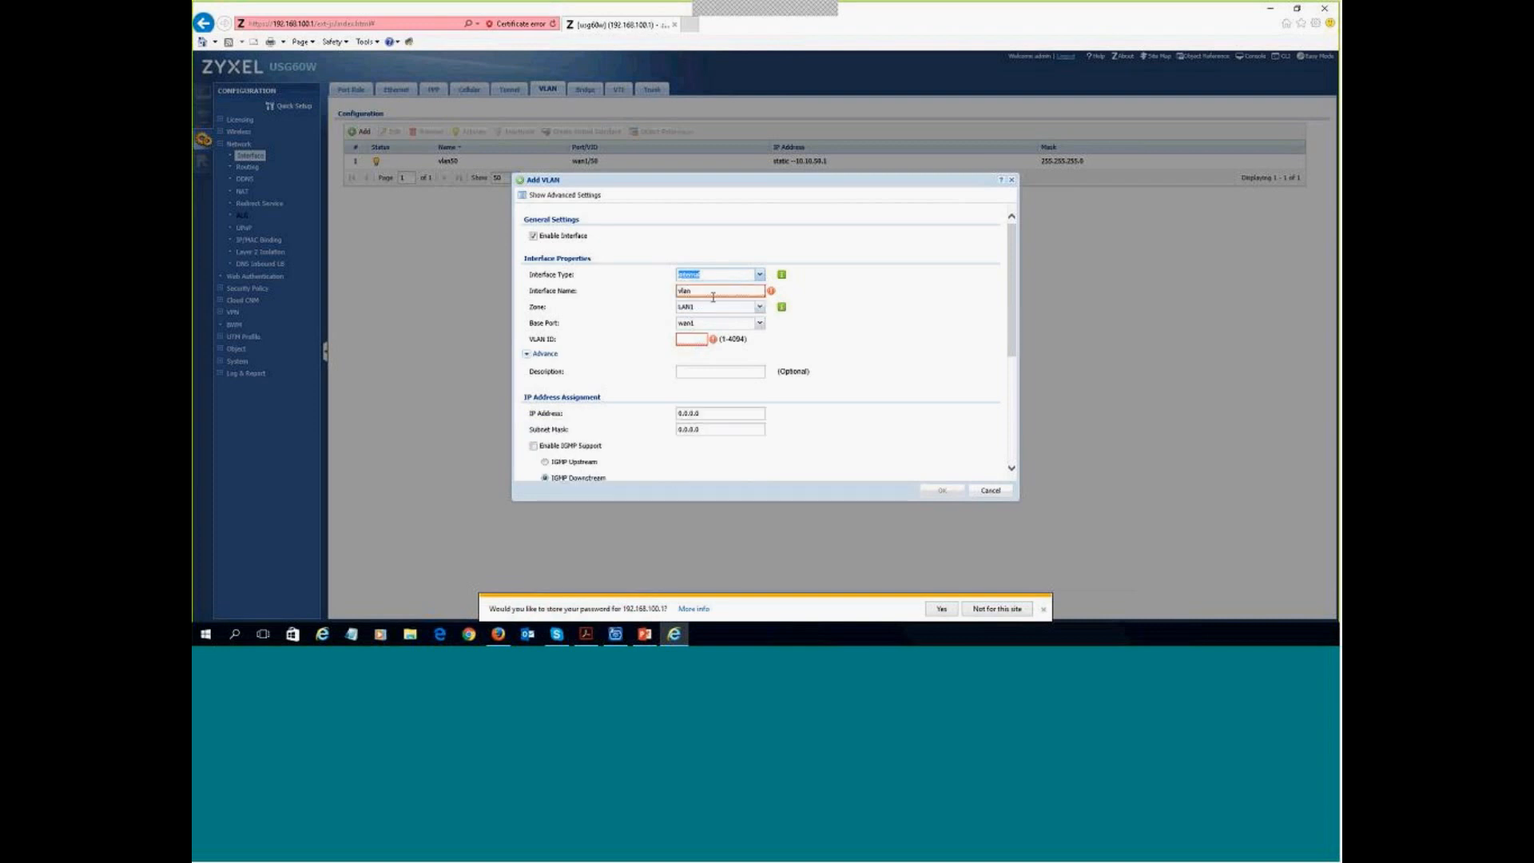
type("vlan60")
left_click(707, 337)
type("60")
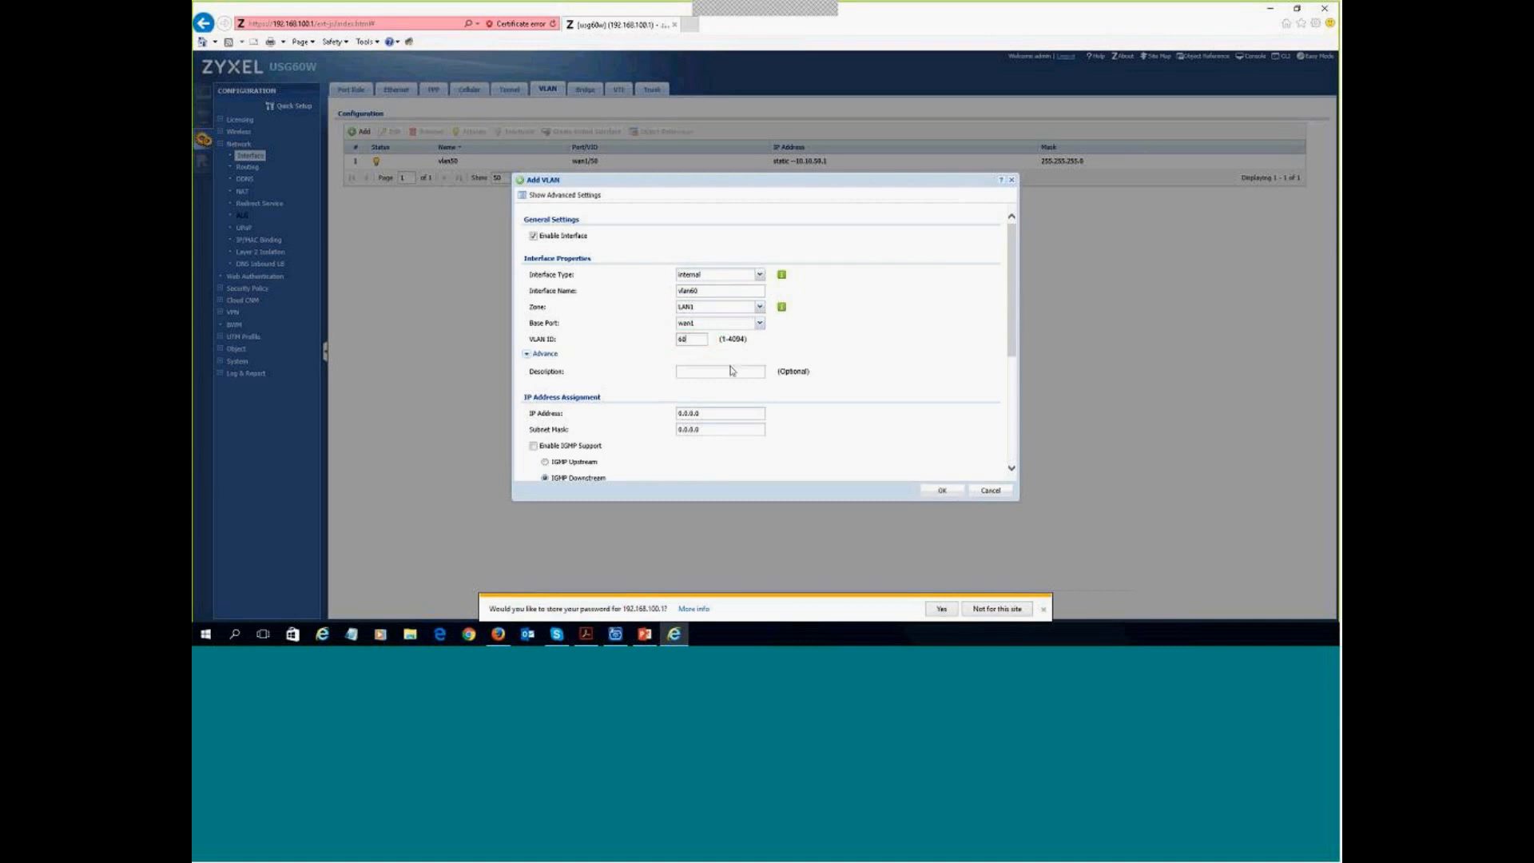
key("Tab")
key("Tab")
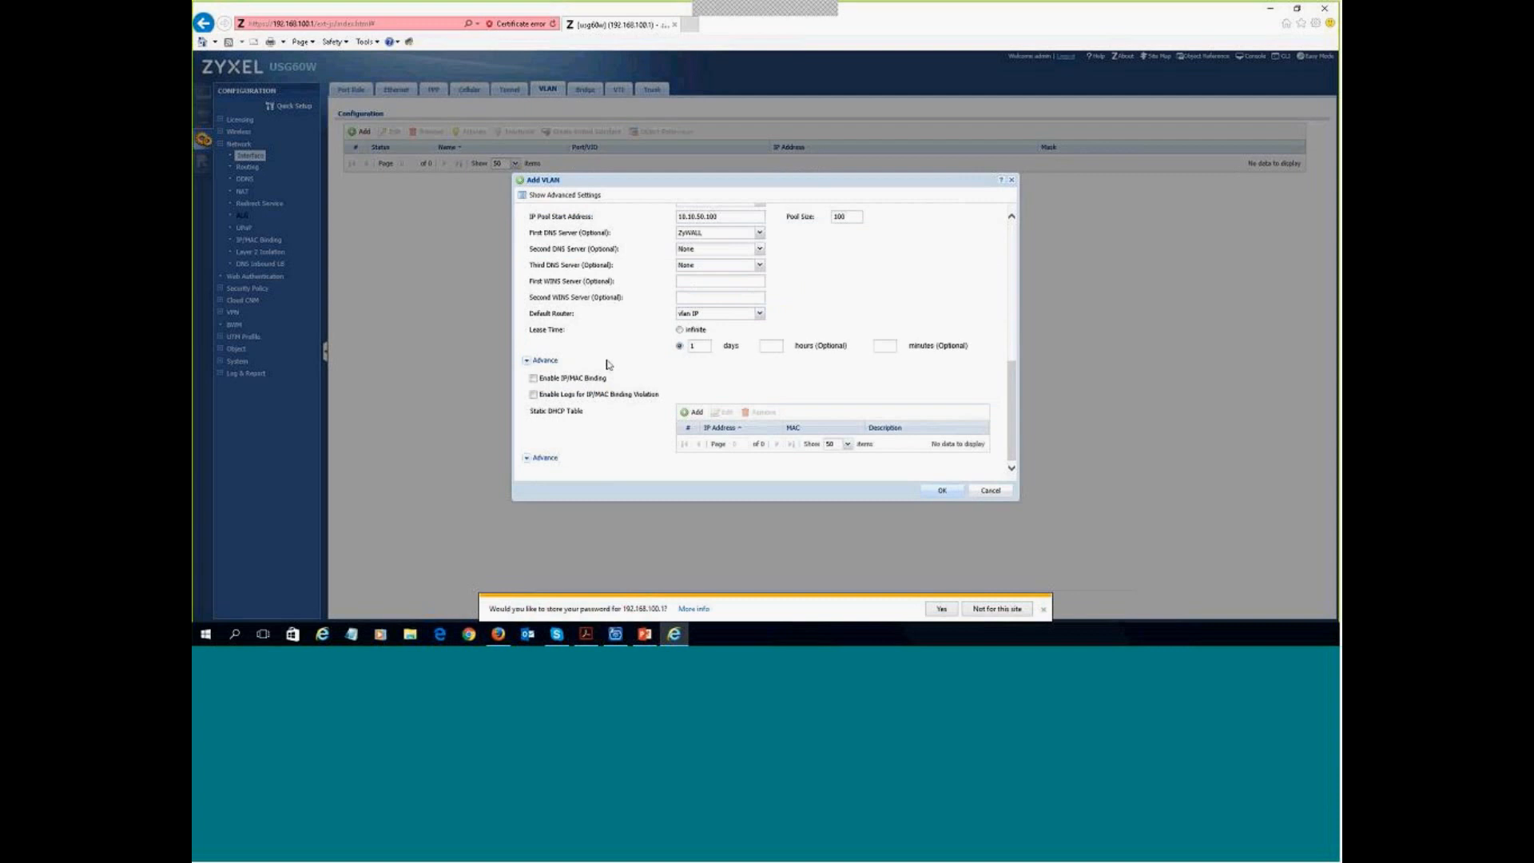
scroll(607, 363, "up", 5)
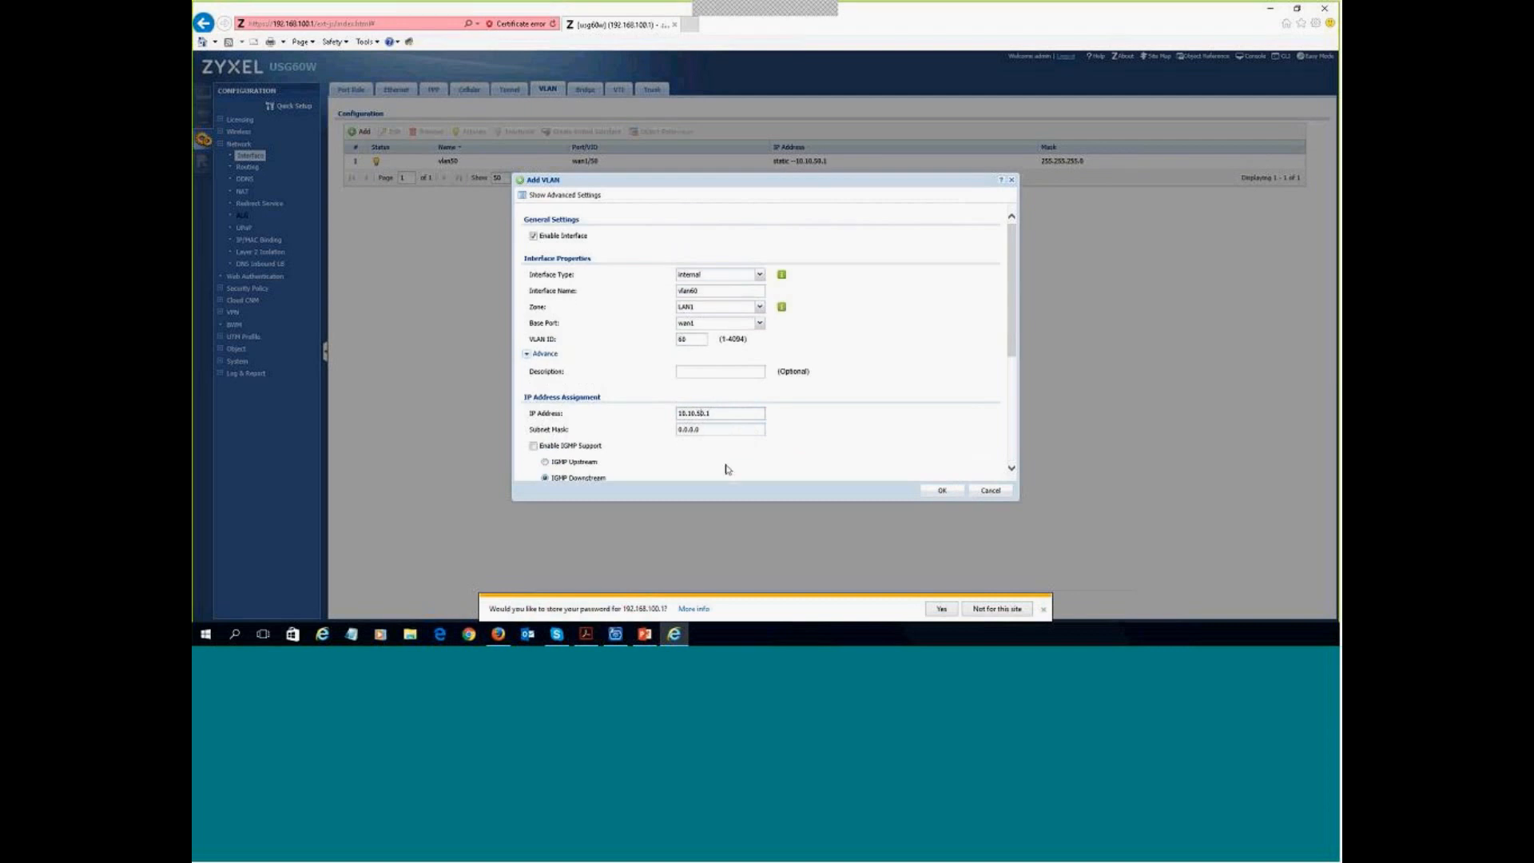
key("Tab")
type("255.255.255.0")
- Serve DHCP from 10.10.60.100 with pool size 100 and ZyWALL DNS, then save vlan60
scroll(704, 453, "down", 5)
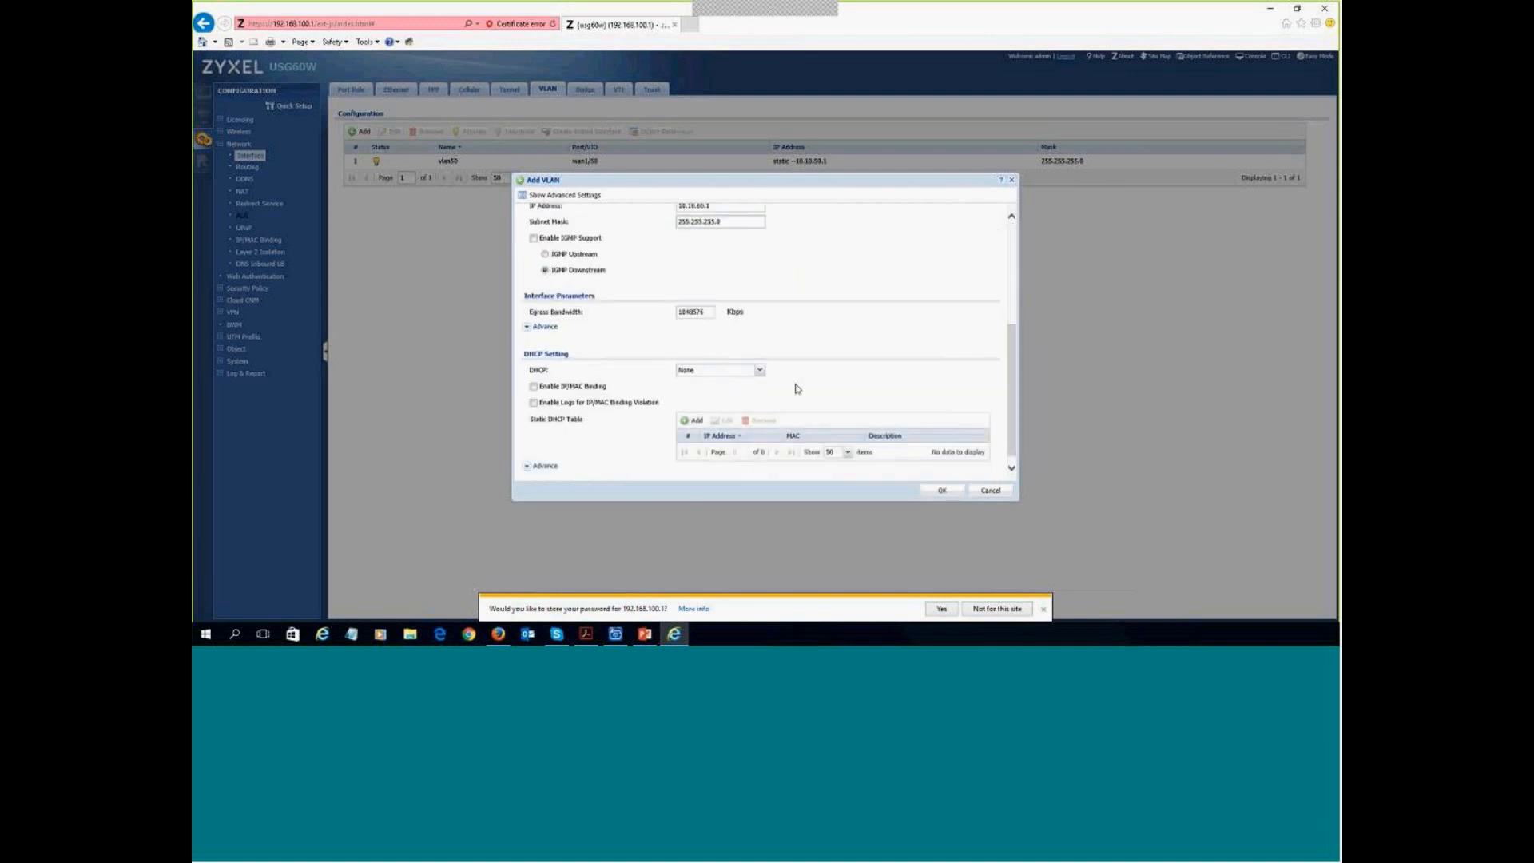
left_click(759, 362)
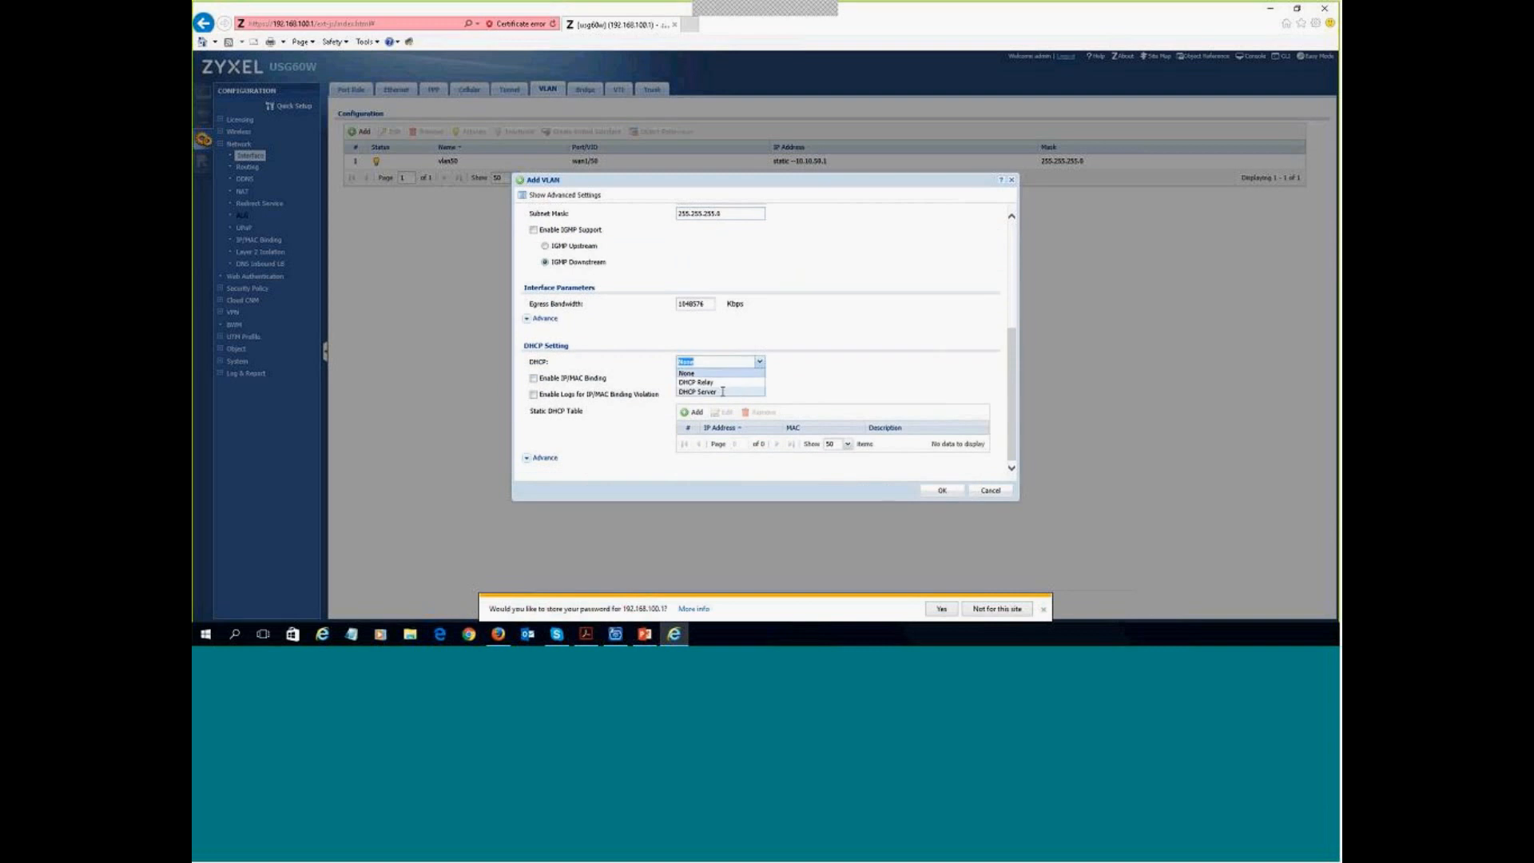
left_click(732, 392)
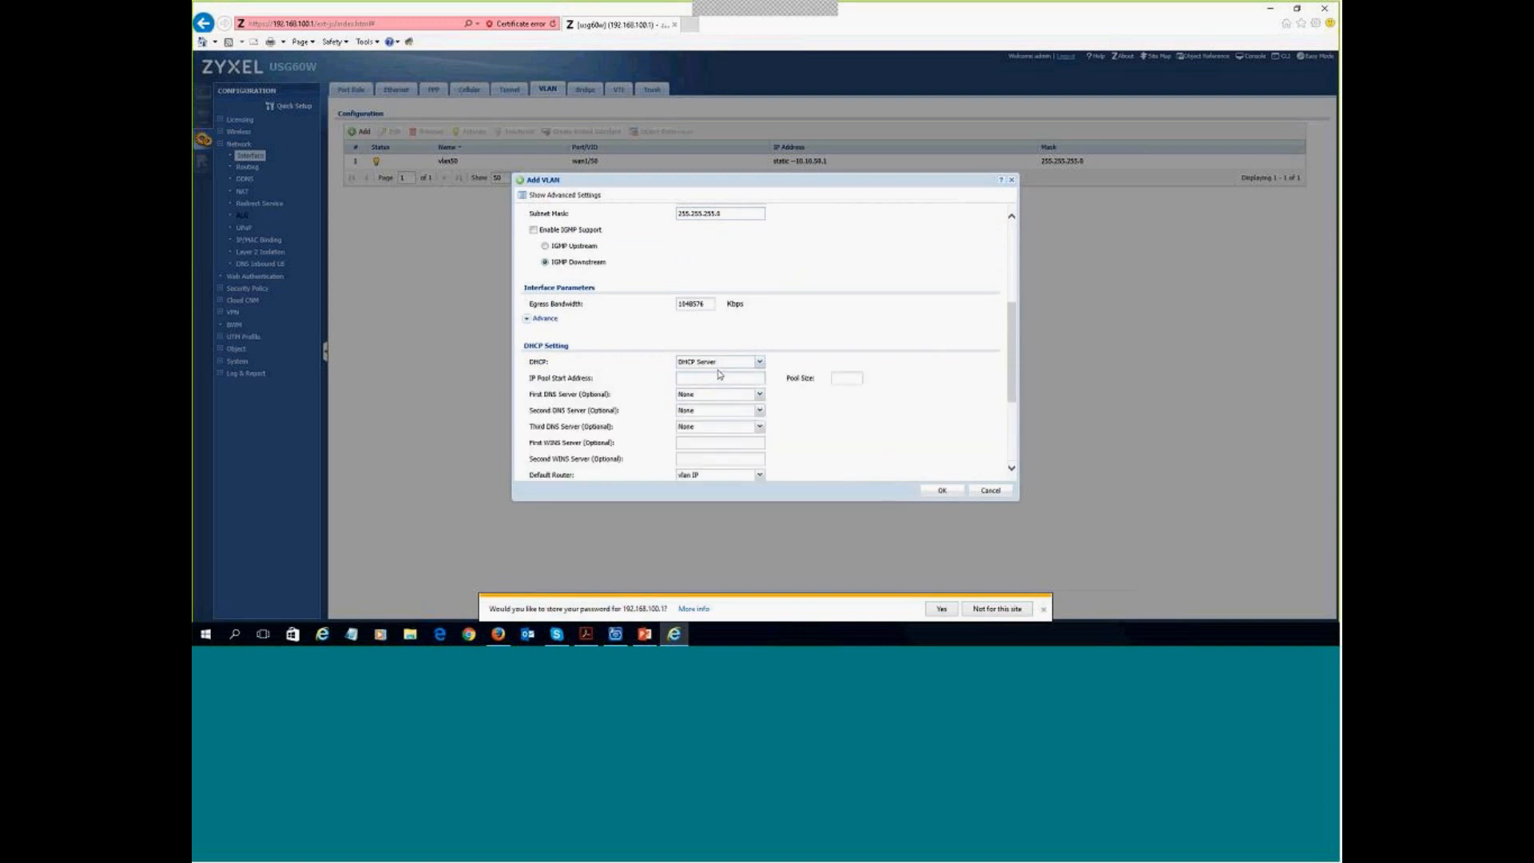
left_click(701, 379)
type("10.10.50.1")
left_click(843, 379)
type("100")
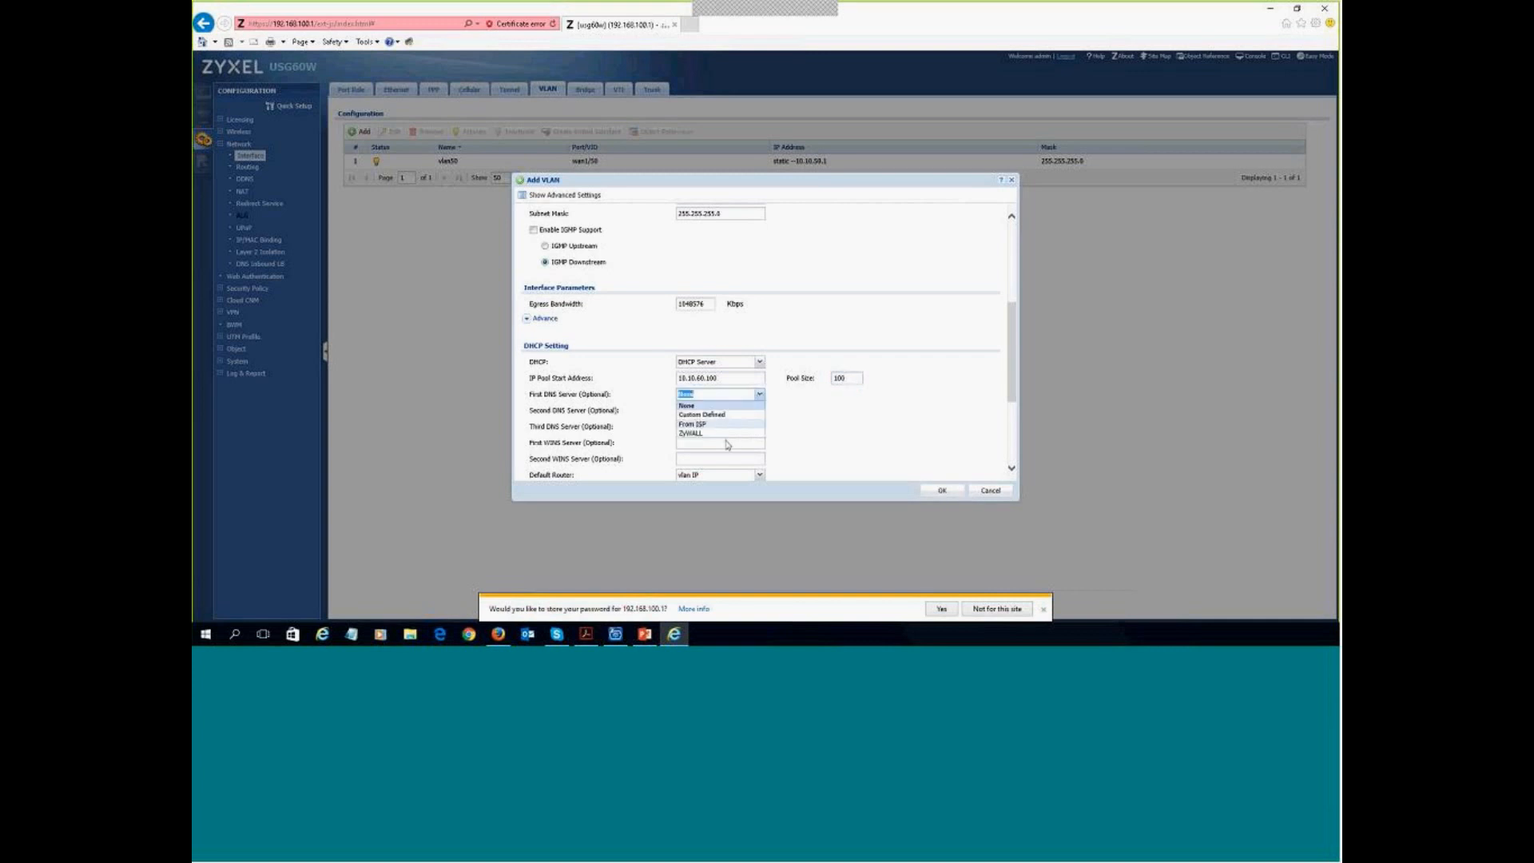
left_click(699, 435)
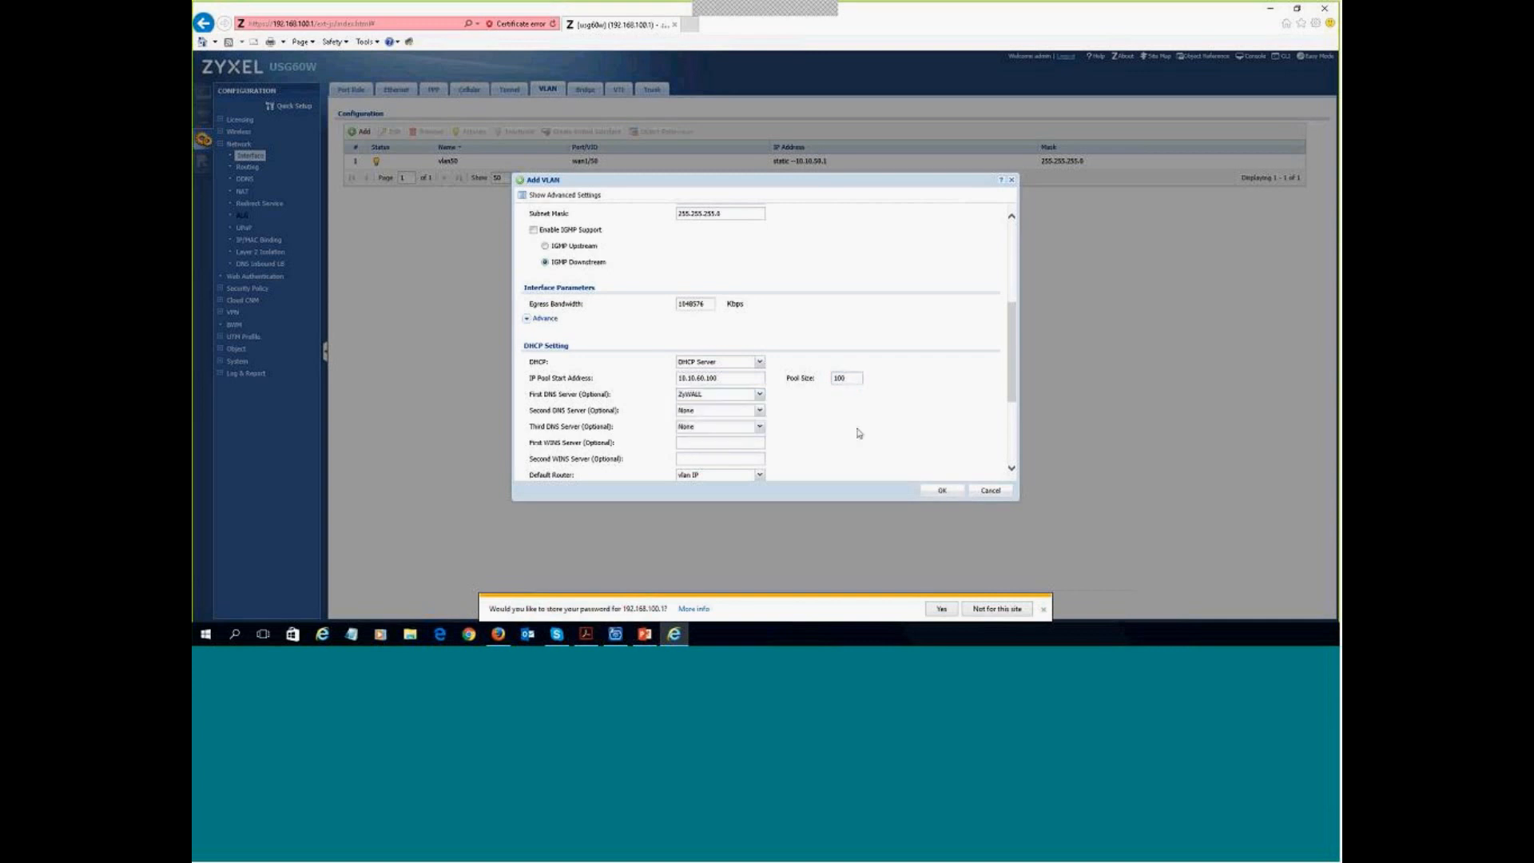
left_click_drag(1013, 397, 1014, 458)
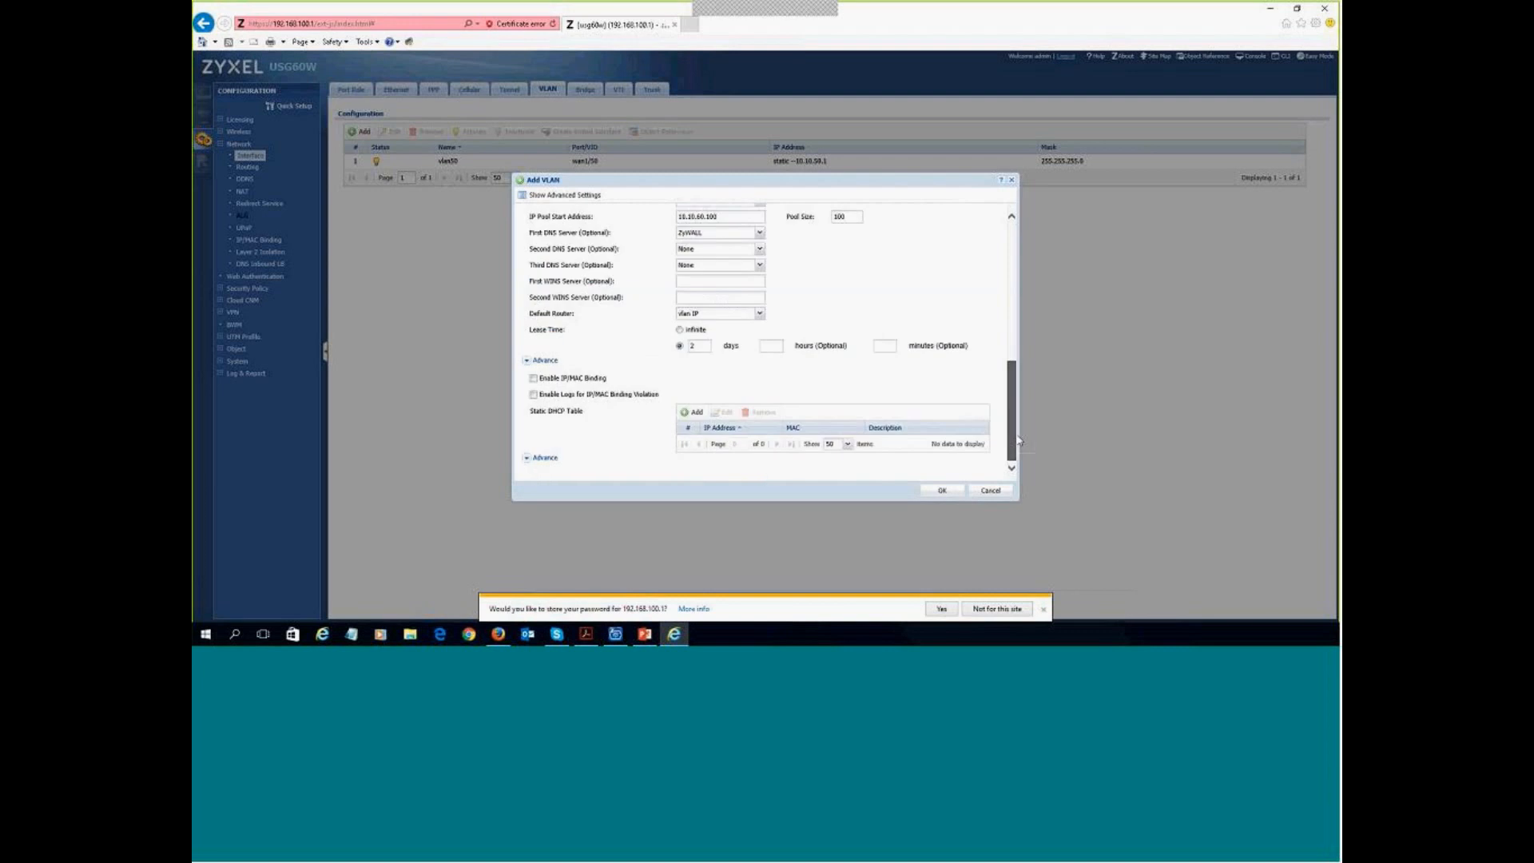
left_click(941, 490)
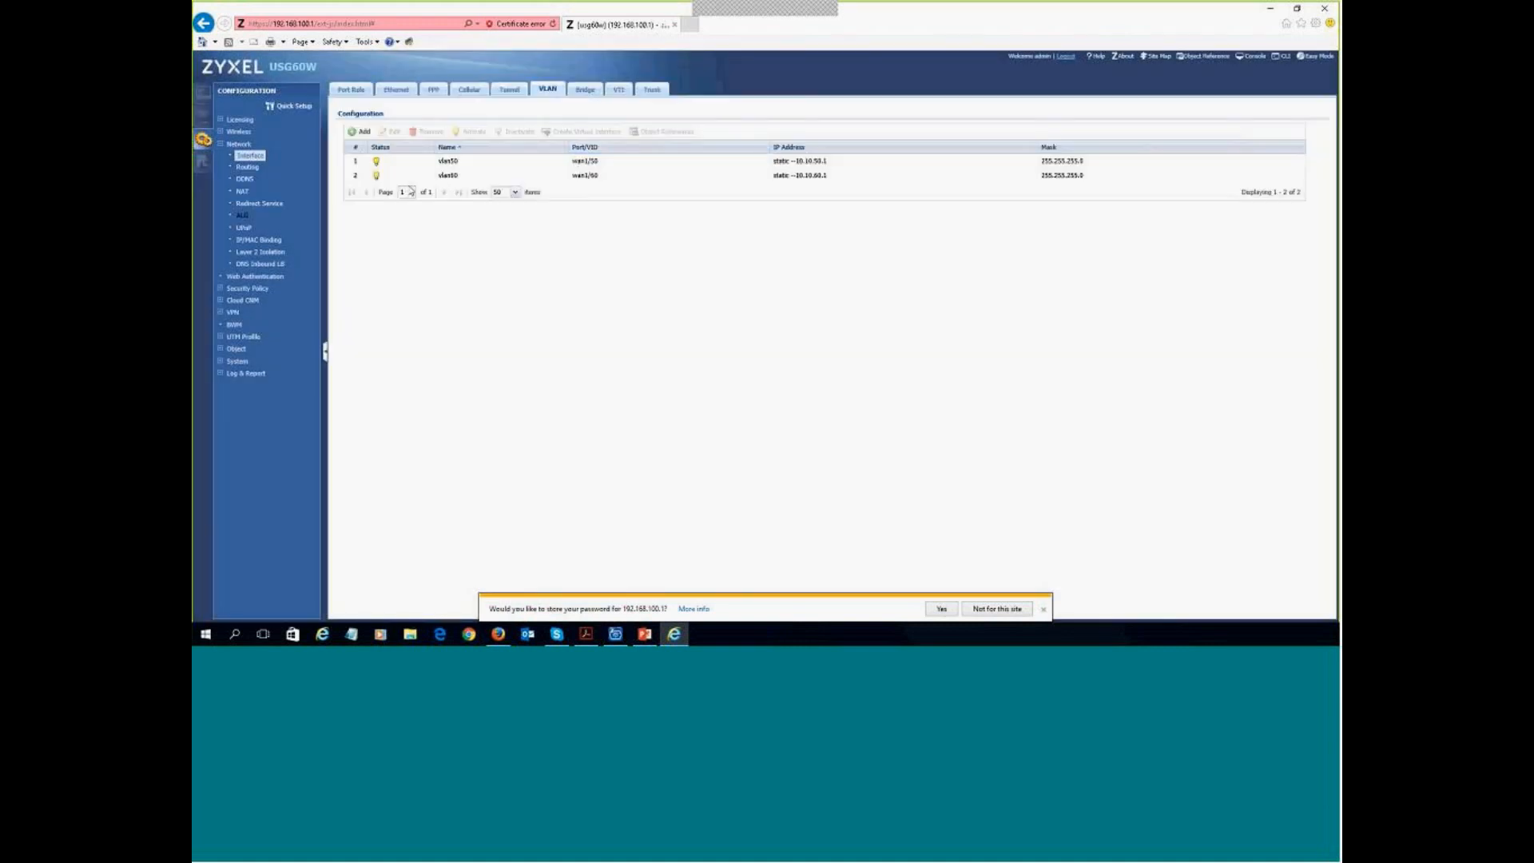
- Add a new internal VLAN interface named vlan70 with VLAN ID 70
left_click(361, 132)
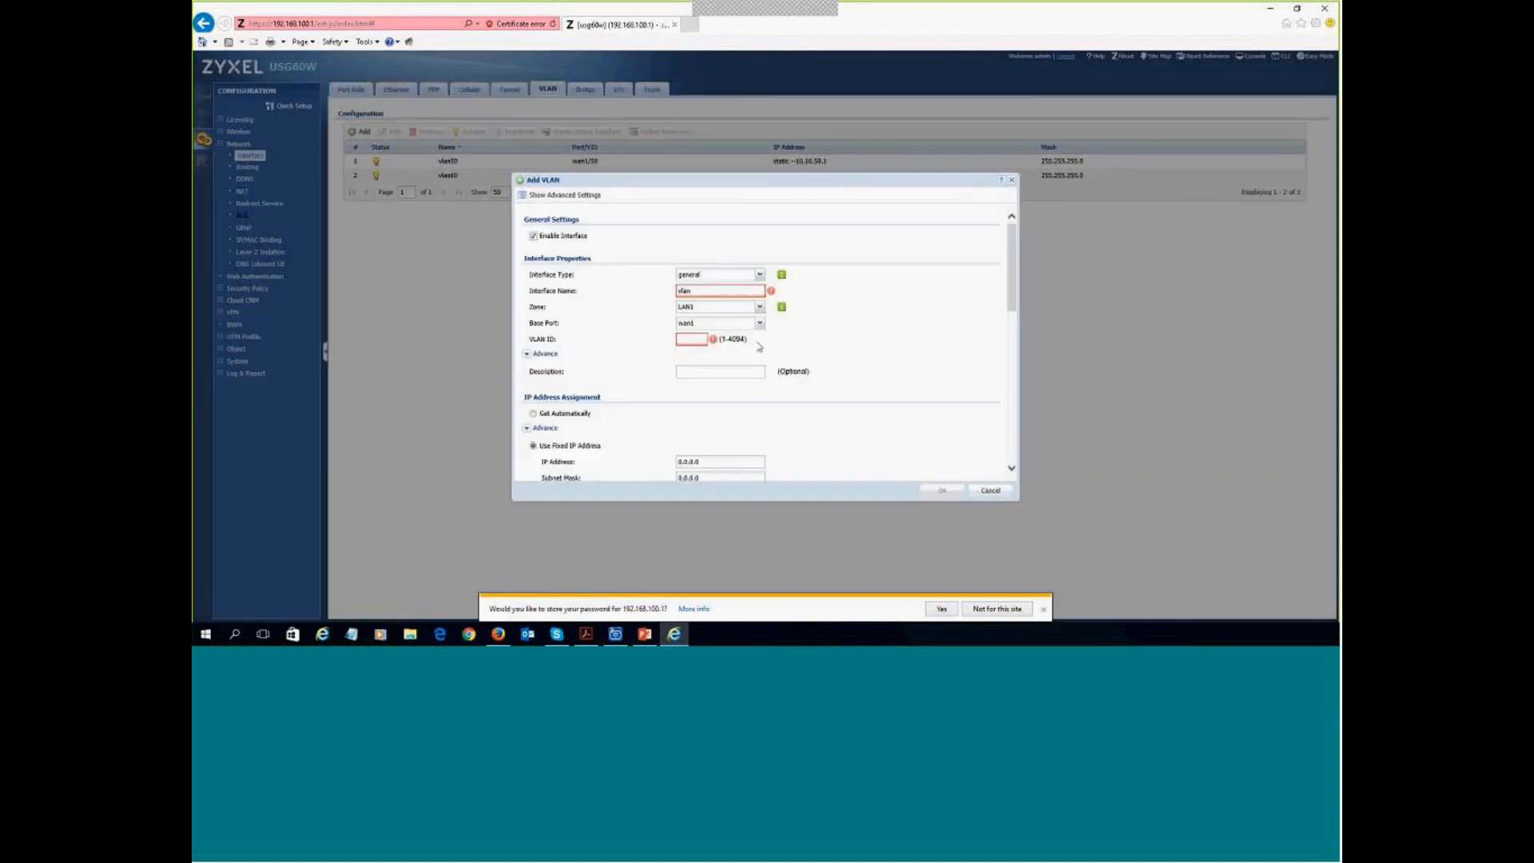
left_click(750, 276)
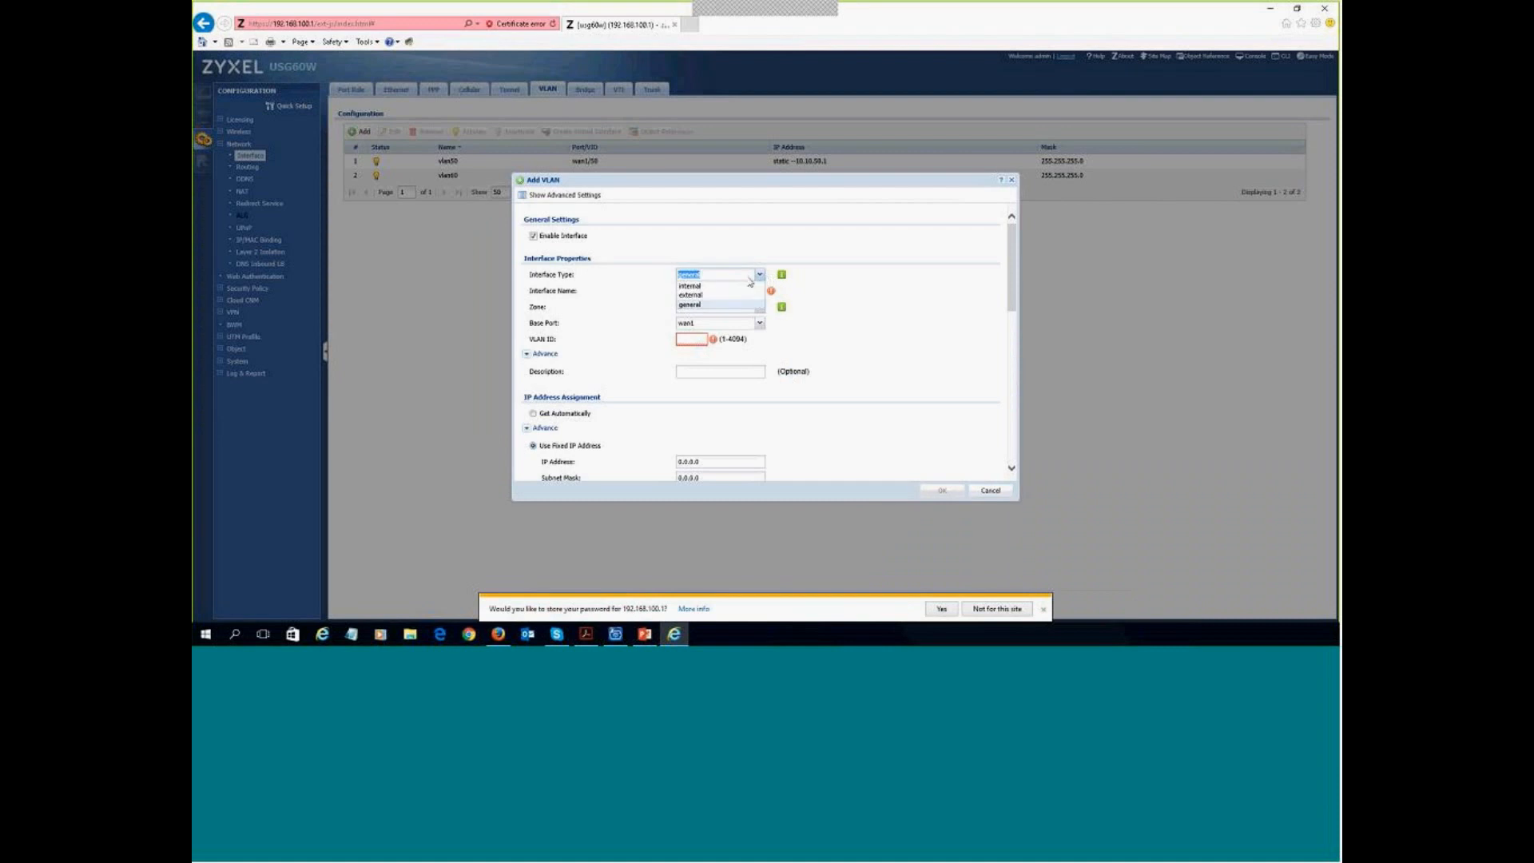
left_click(723, 286)
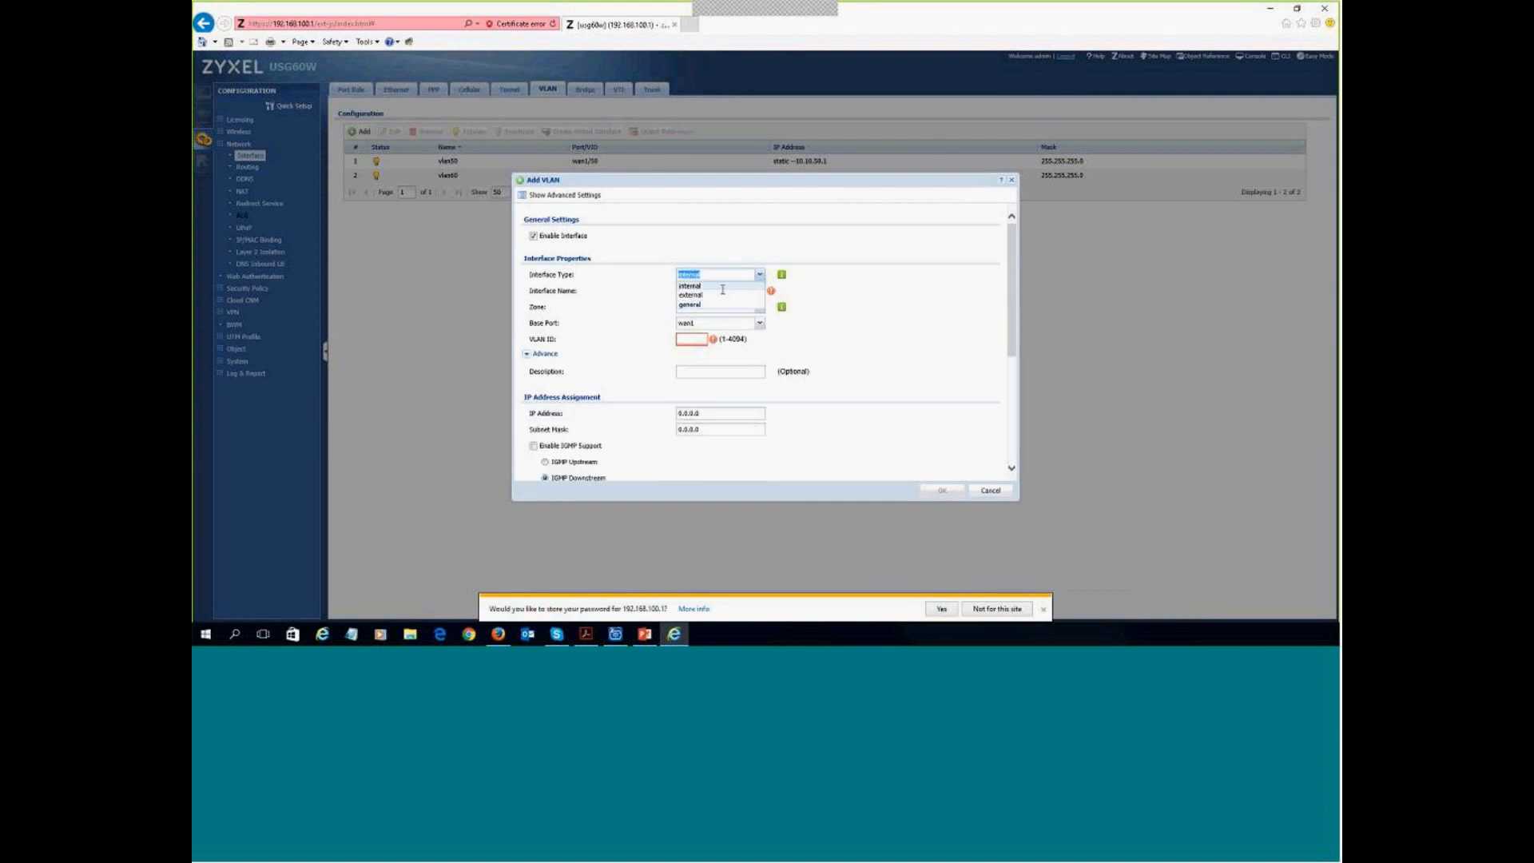
left_click(710, 292)
type("vlan70")
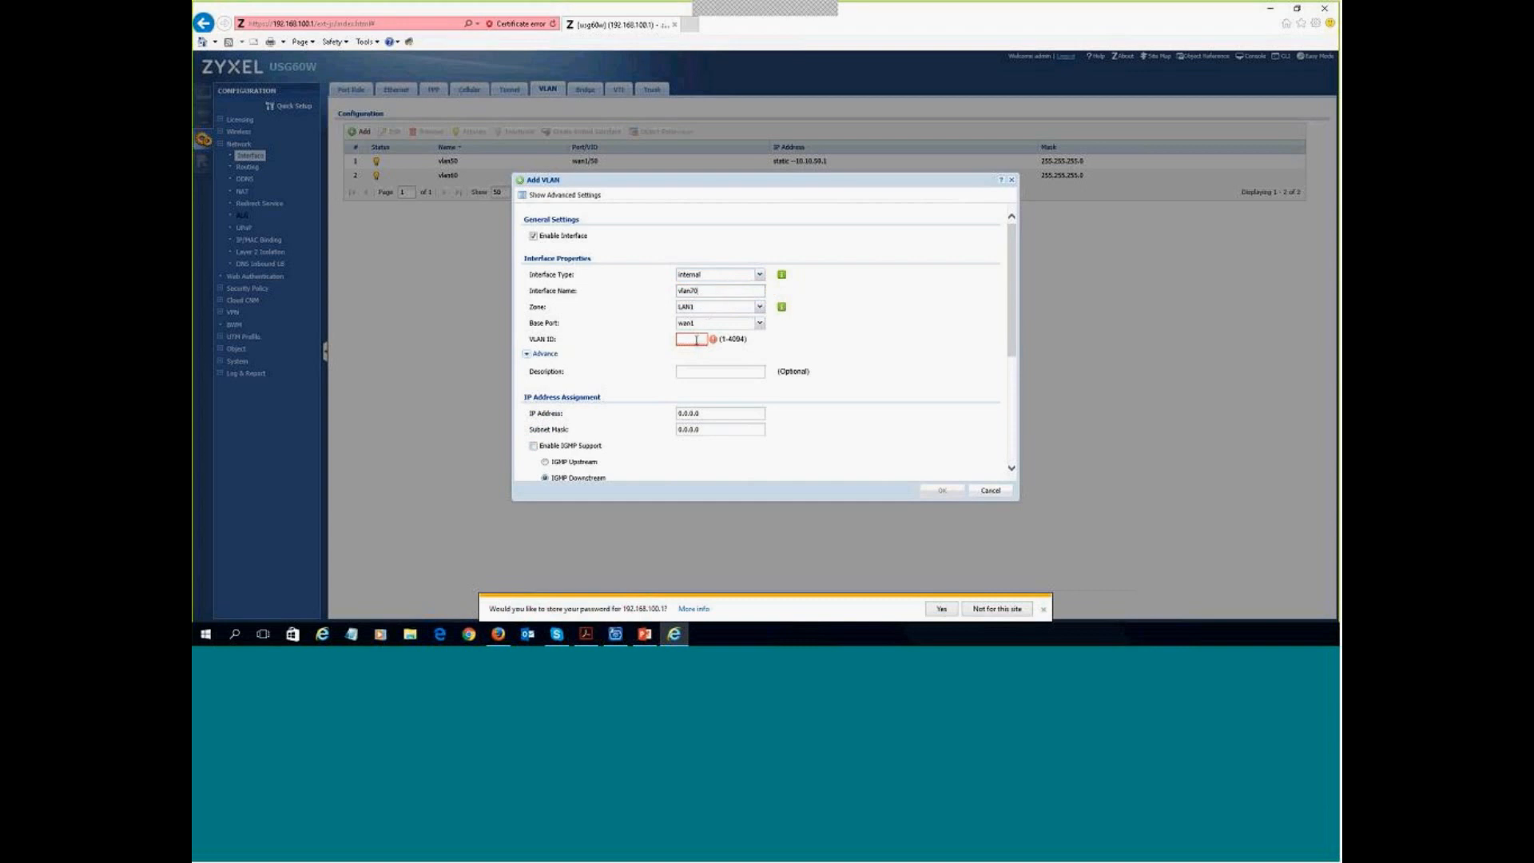
type("70")
- Set vlan70's IP address to 192.168.70.1 and subnet mask to 255.255.255.0
scroll(715, 332, "down", 2)
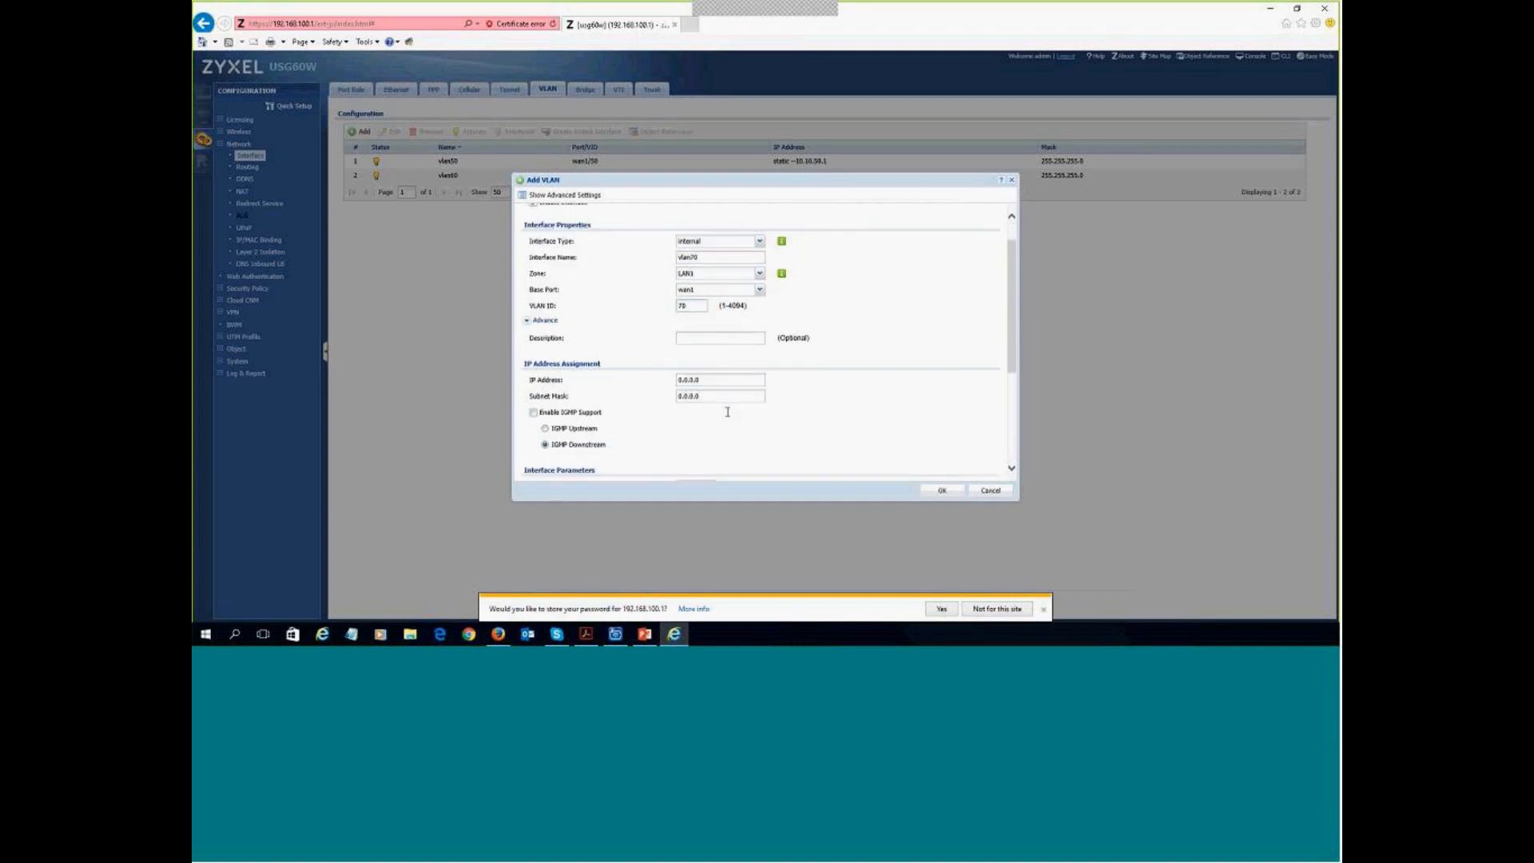
left_click(716, 328)
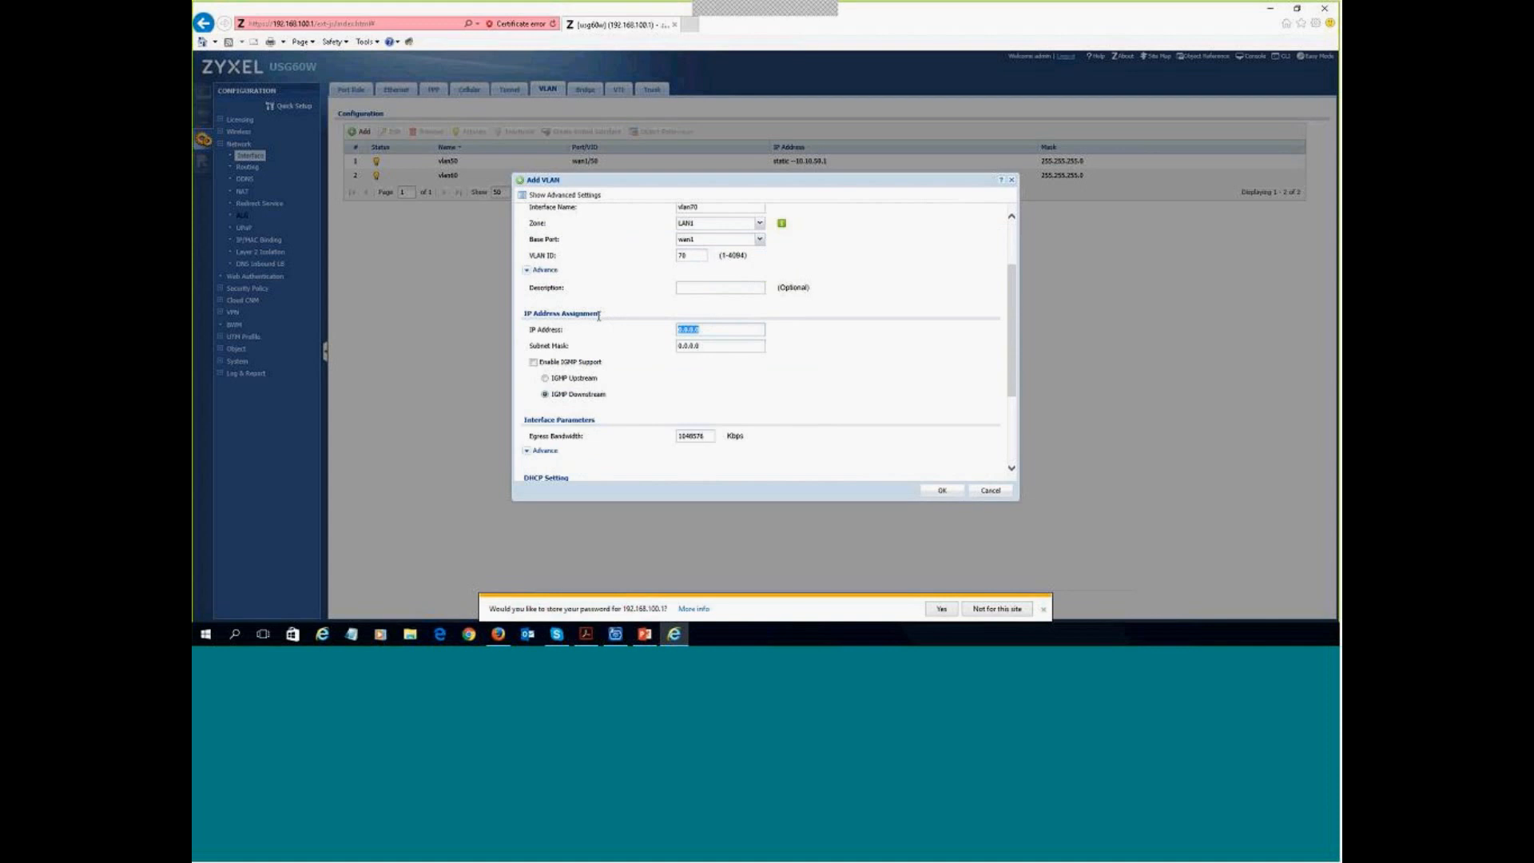
type("192.168.70.1")
double_click(722, 331)
key("ctrl+c")
key("Tab")
type("255.255.2")
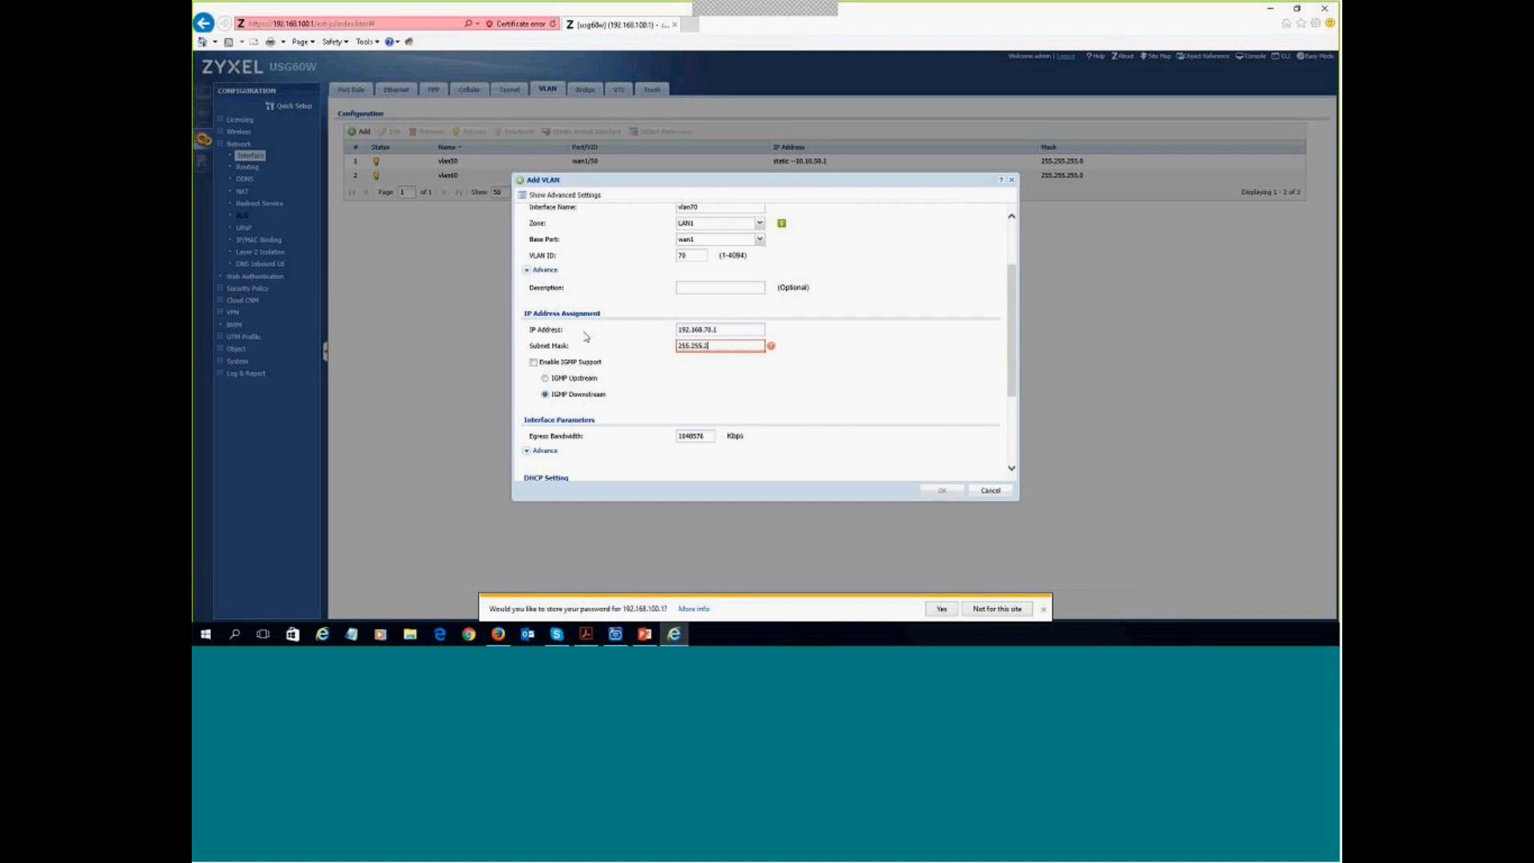
type("55.0")
- Run a DHCP server on vlan70 with a pool starting at 192.168.70.100, size 100, and ZyWALL as first DNS
scroll(748, 371, "down", 3)
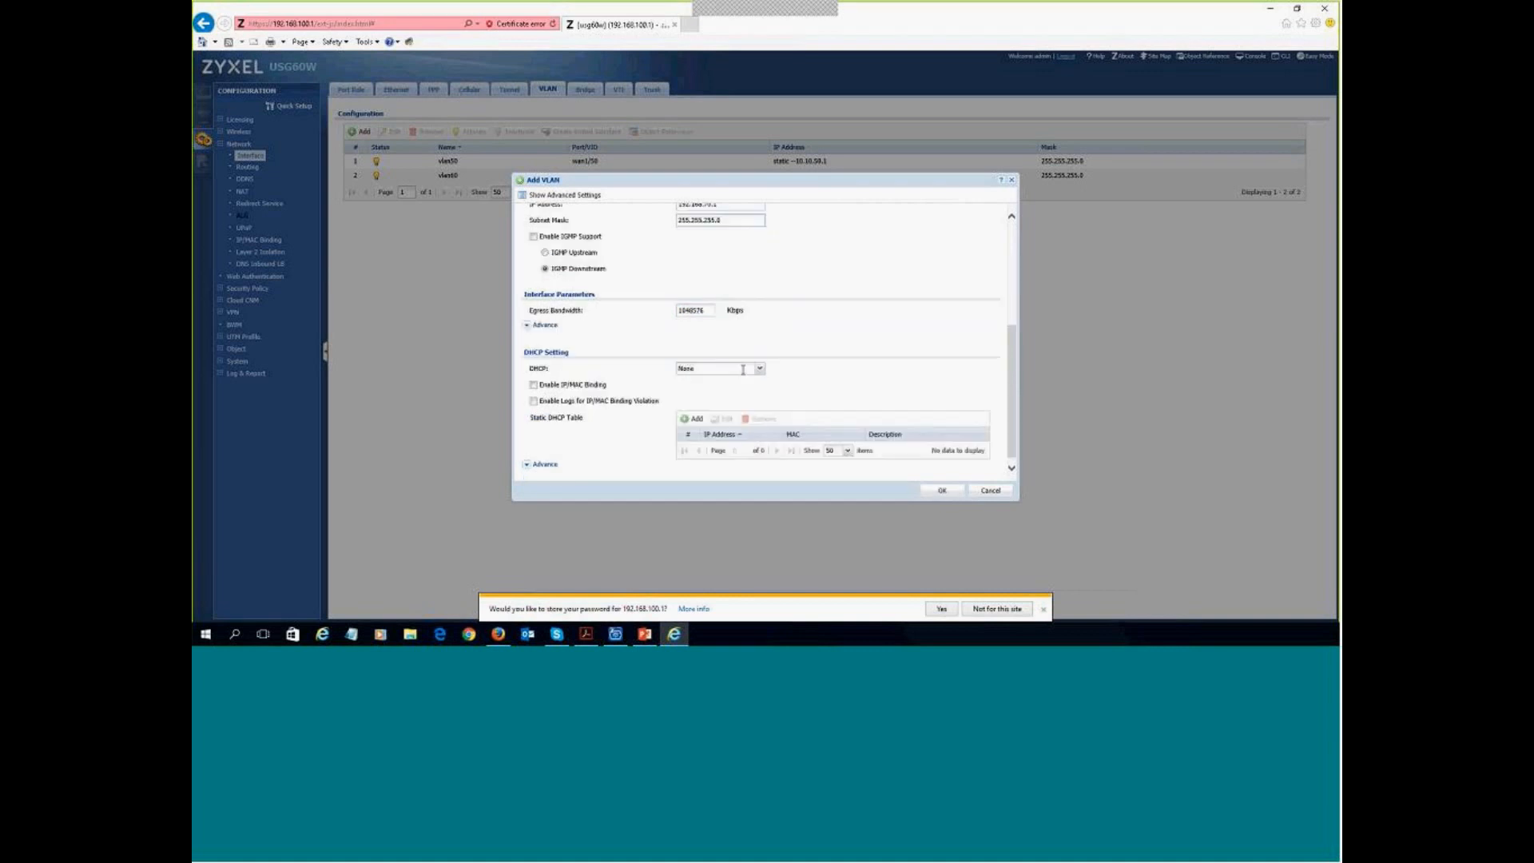
left_click(760, 368)
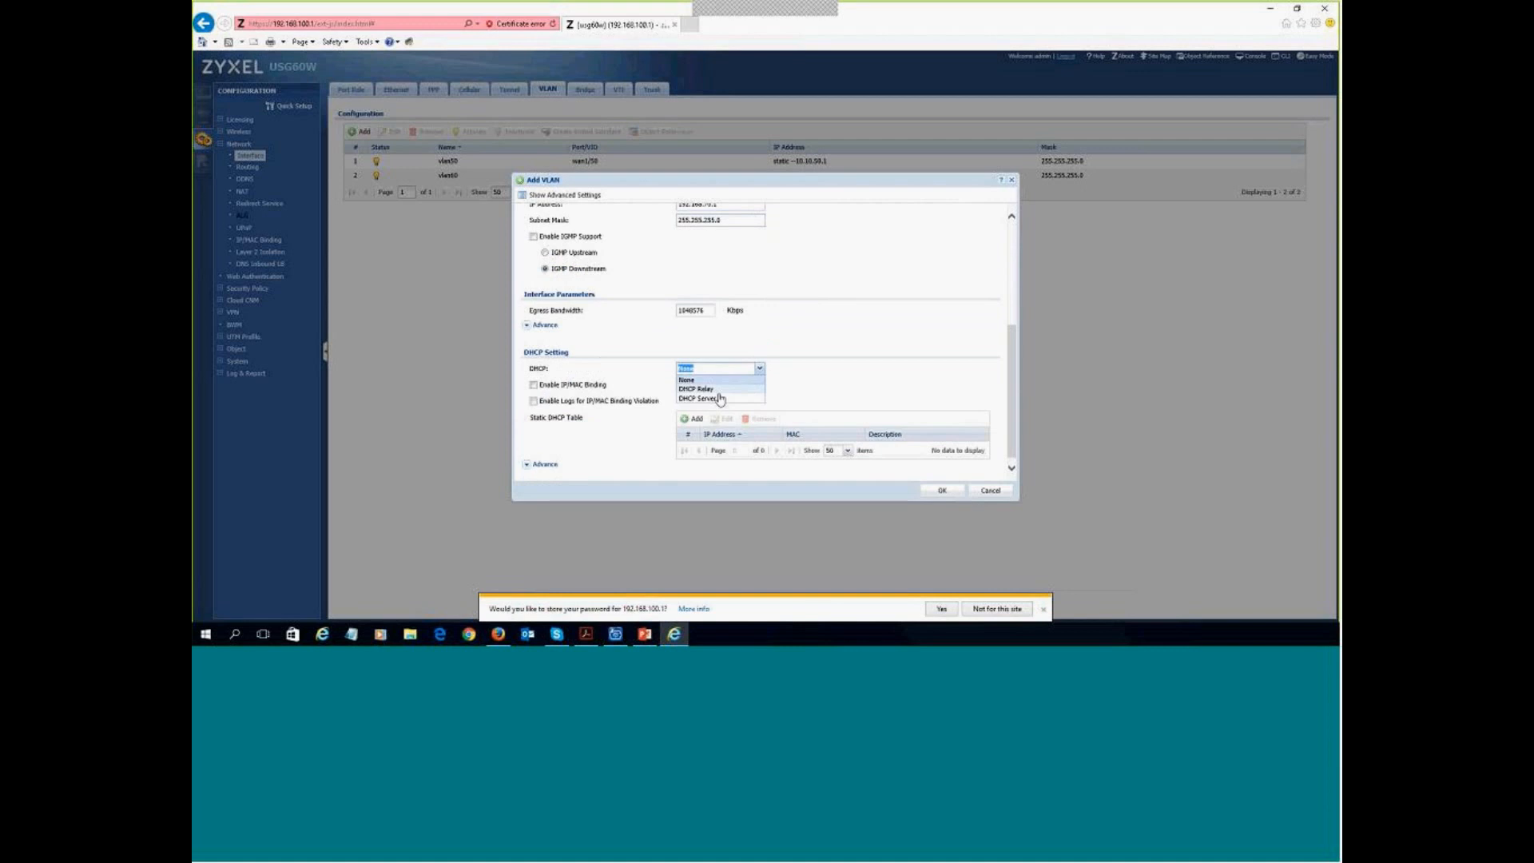
left_click(724, 390)
left_click(725, 389)
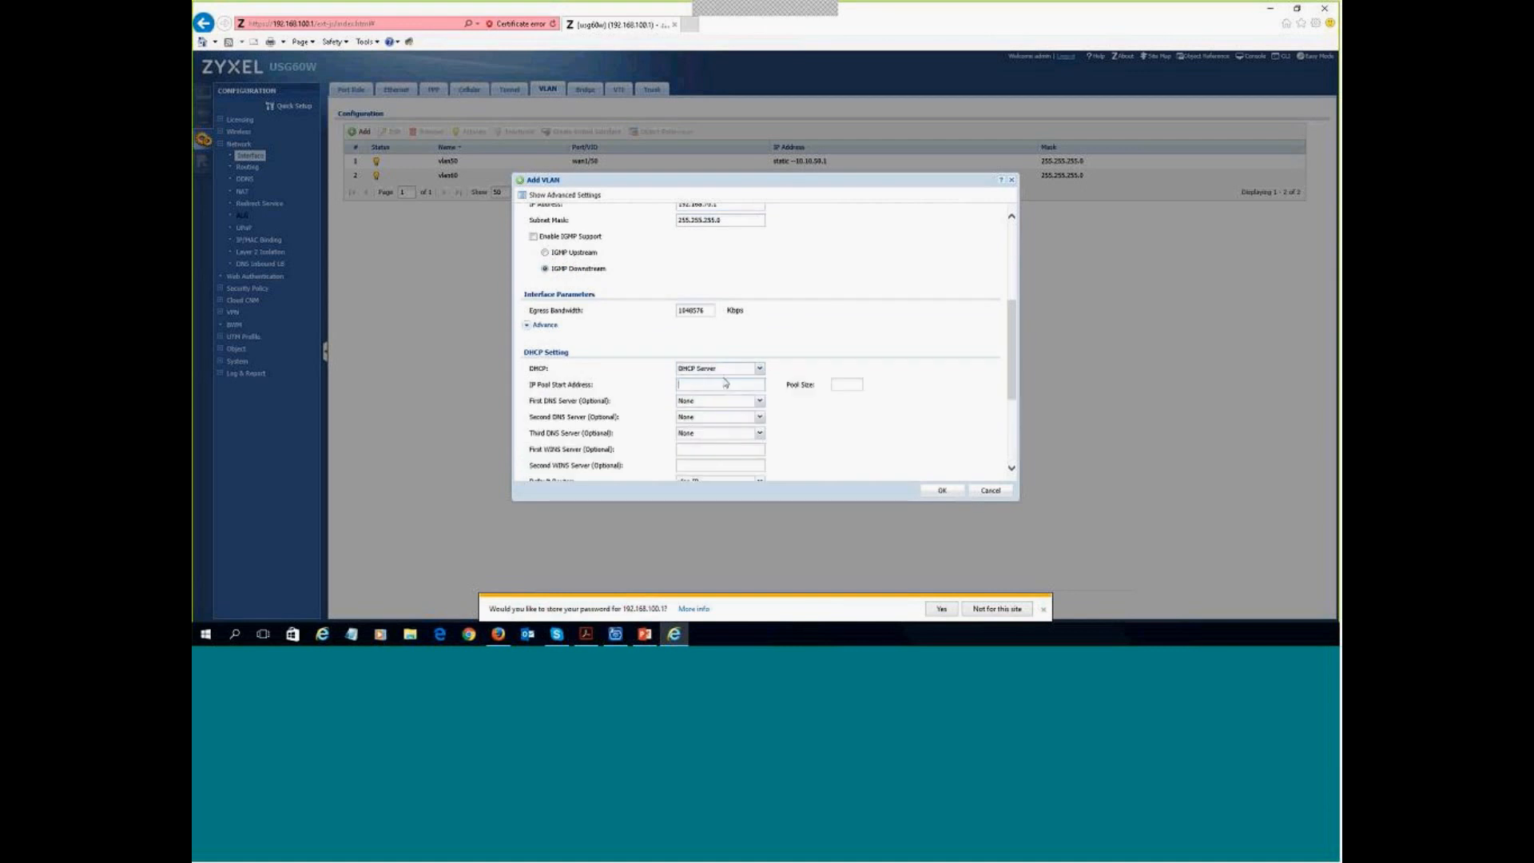
key("ctrl+v")
type("00")
left_click(840, 384)
type("100")
left_click(760, 400)
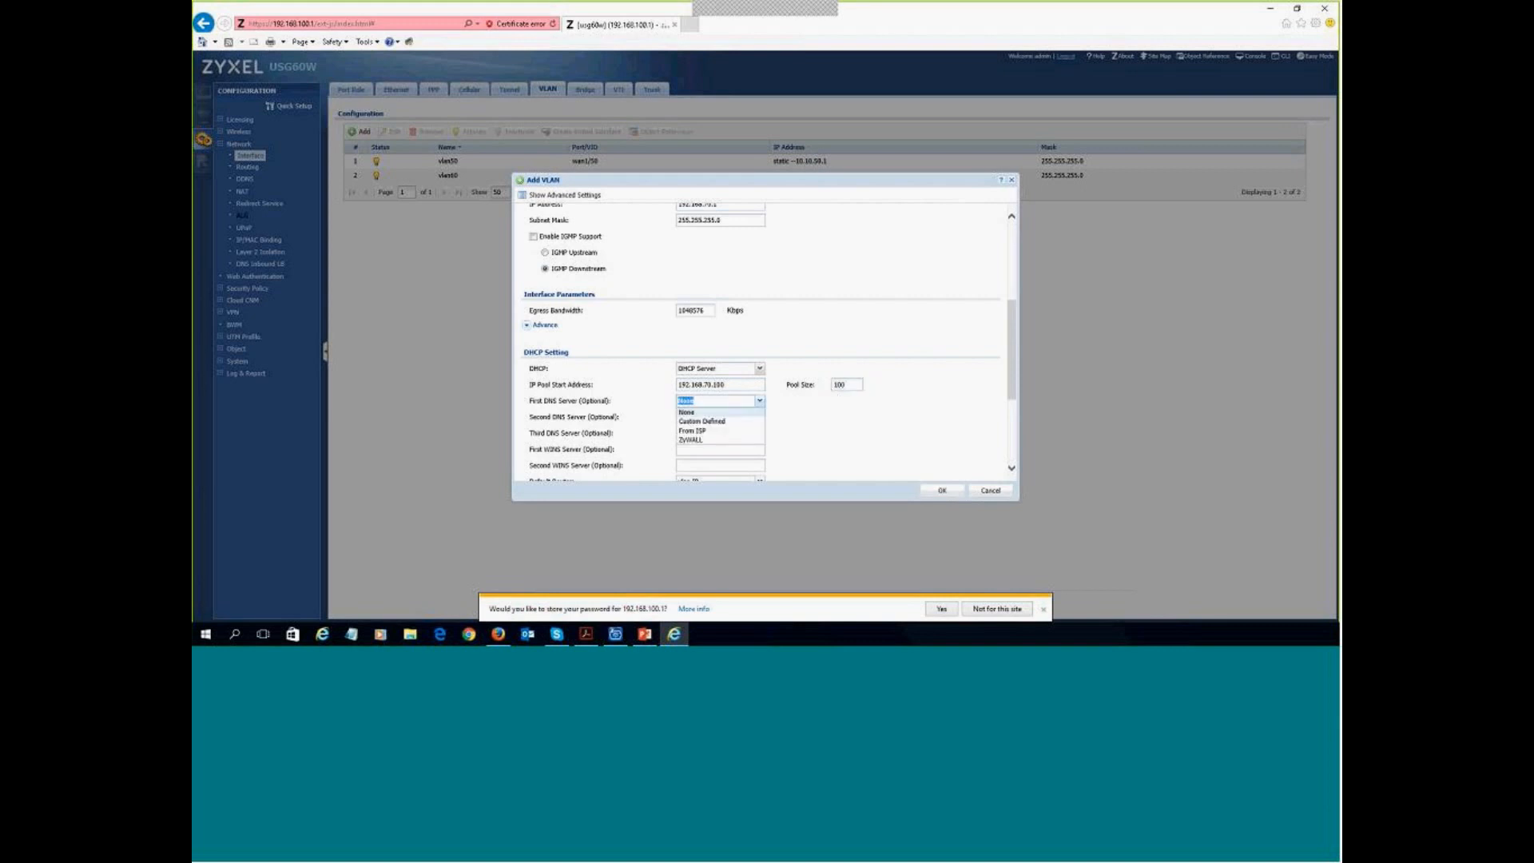
left_click(696, 440)
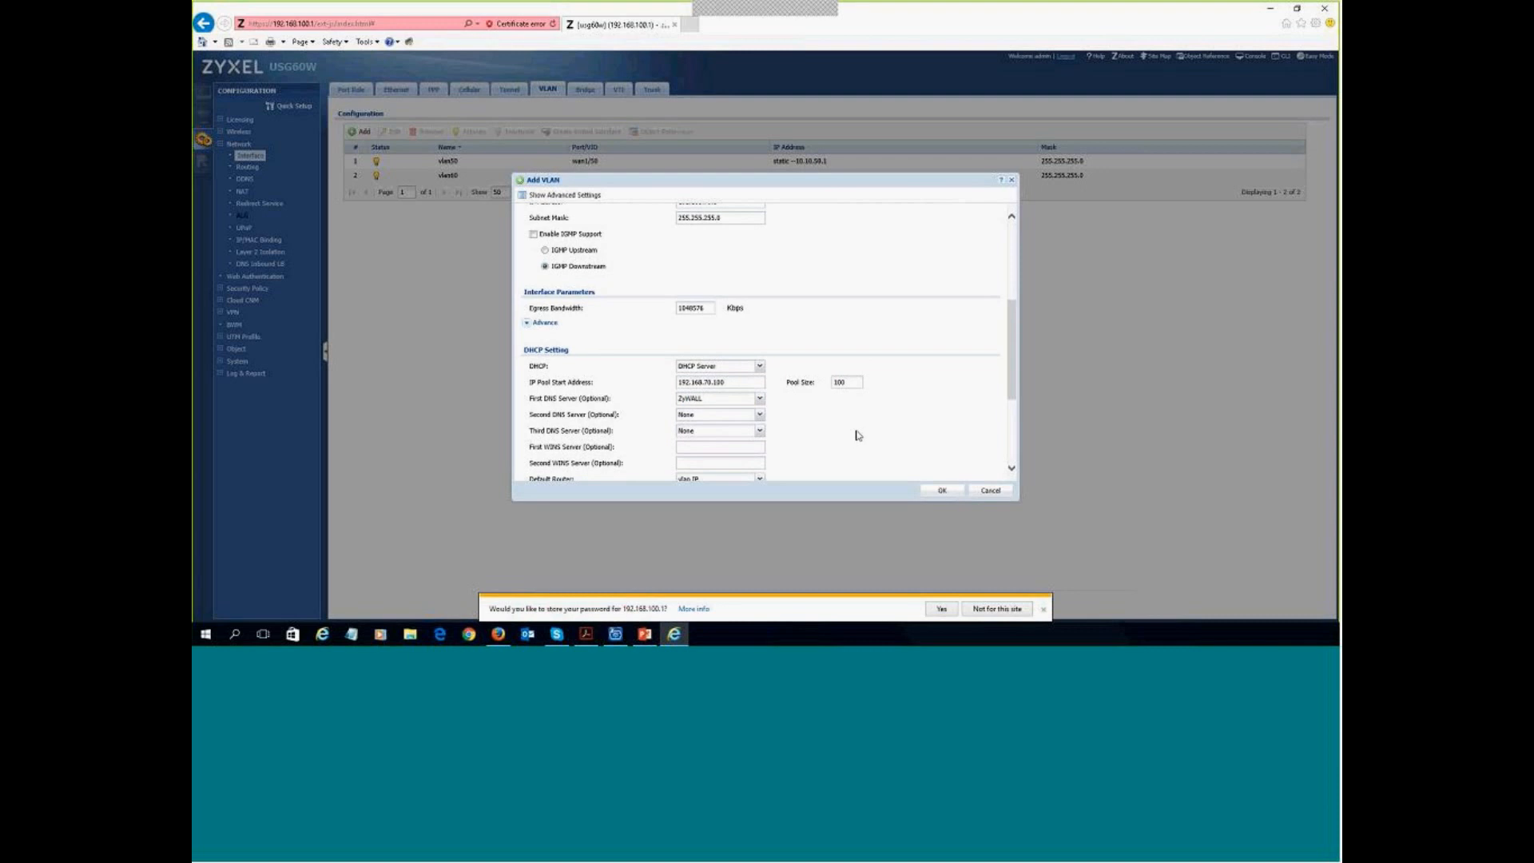
- Set the DHCP lease to 1 day and save the vlan70 interface
scroll(857, 435, "down", 1)
scroll(757, 374, "down", 1)
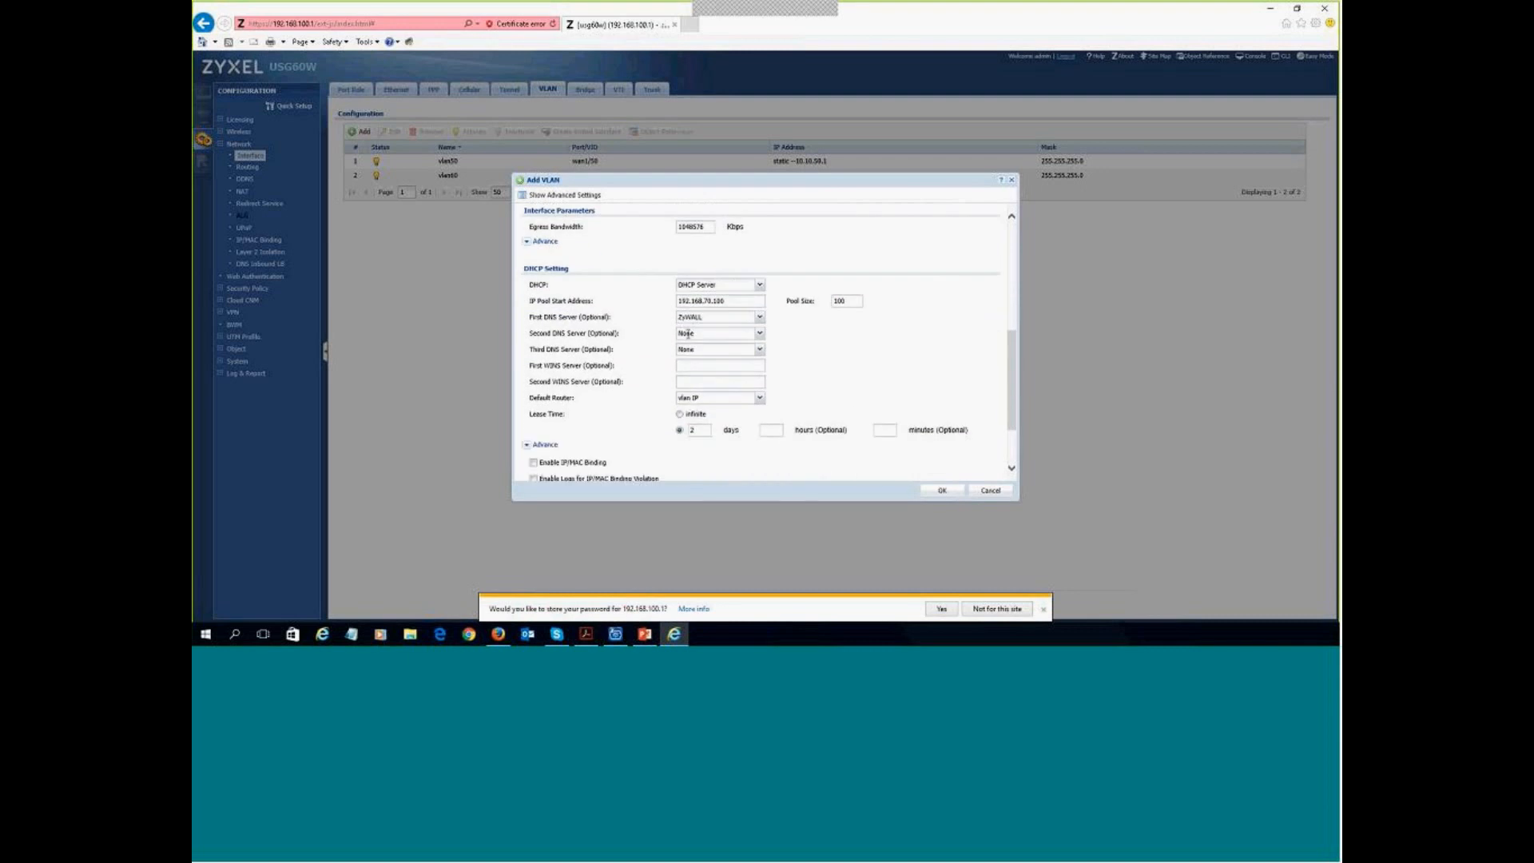
double_click(707, 427)
type("1")
scroll(827, 376, "down", 2)
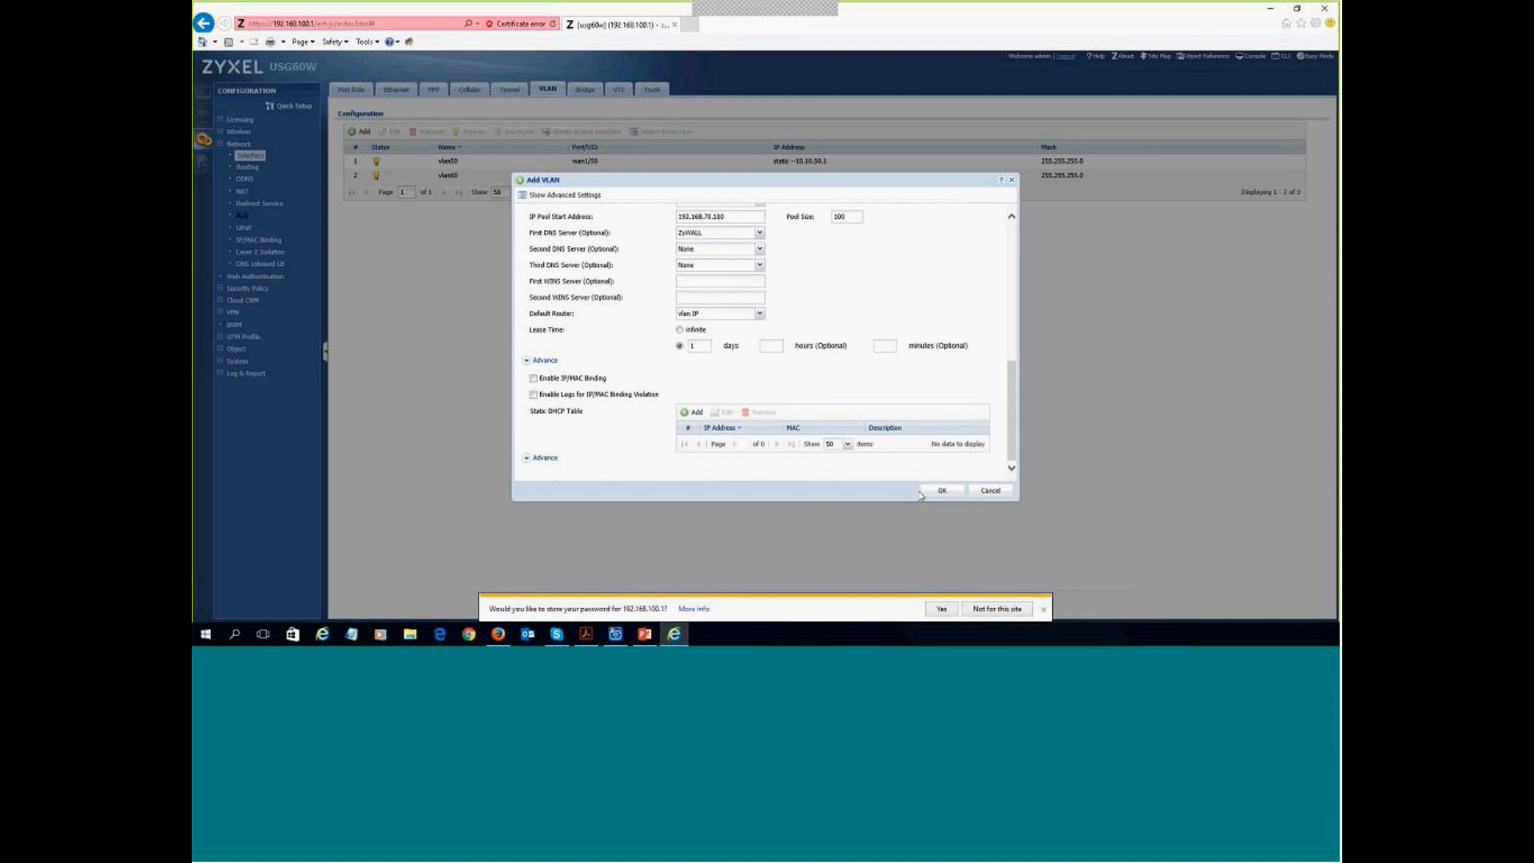
left_click(944, 493)
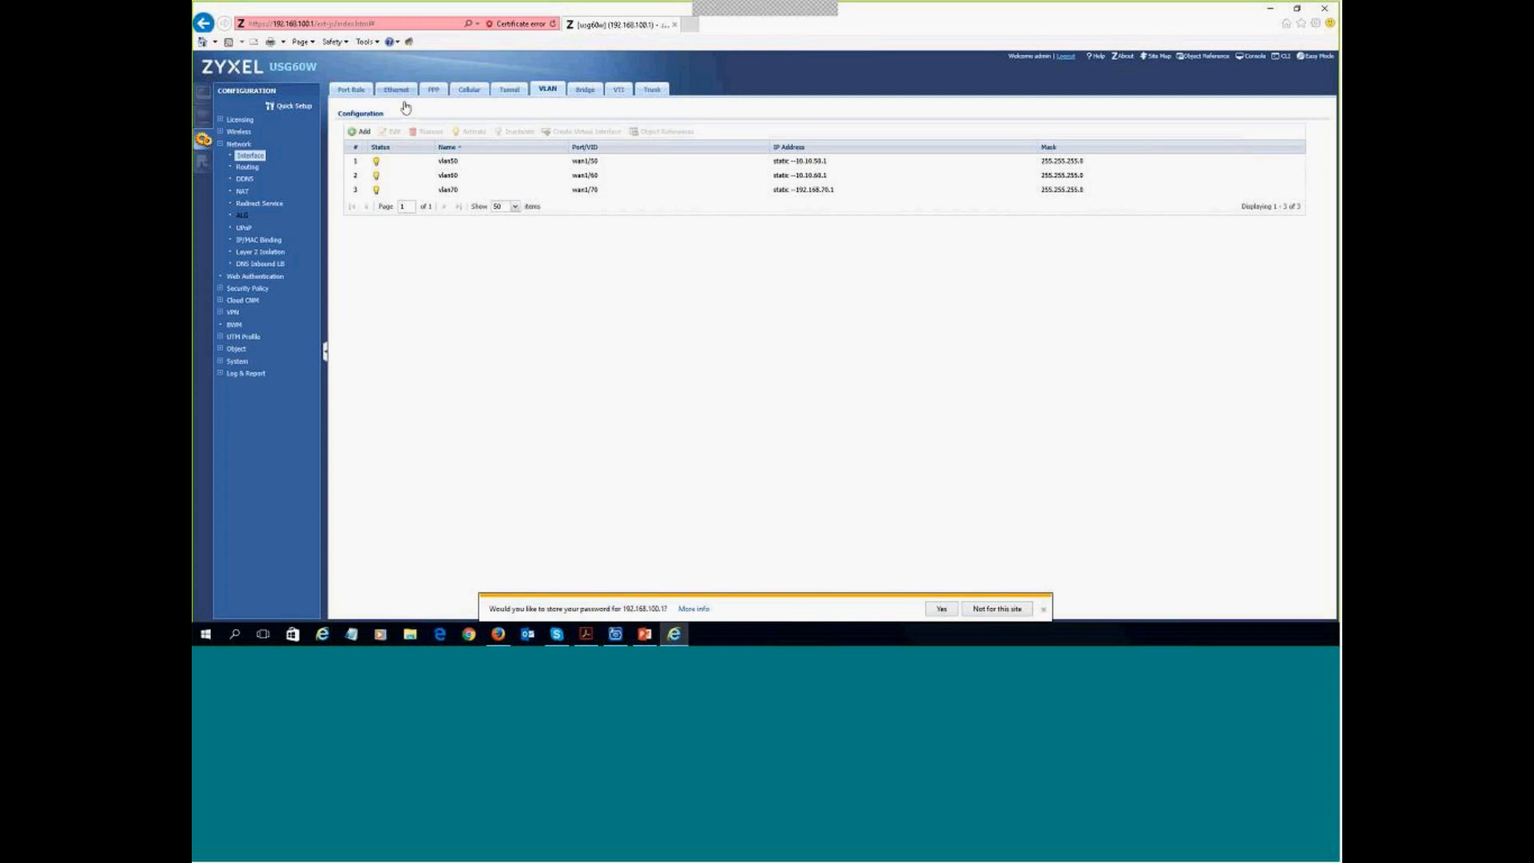
- Review the Ethernet and VLAN interface lists, then begin adding a fourth VLAN interface
left_click(397, 91)
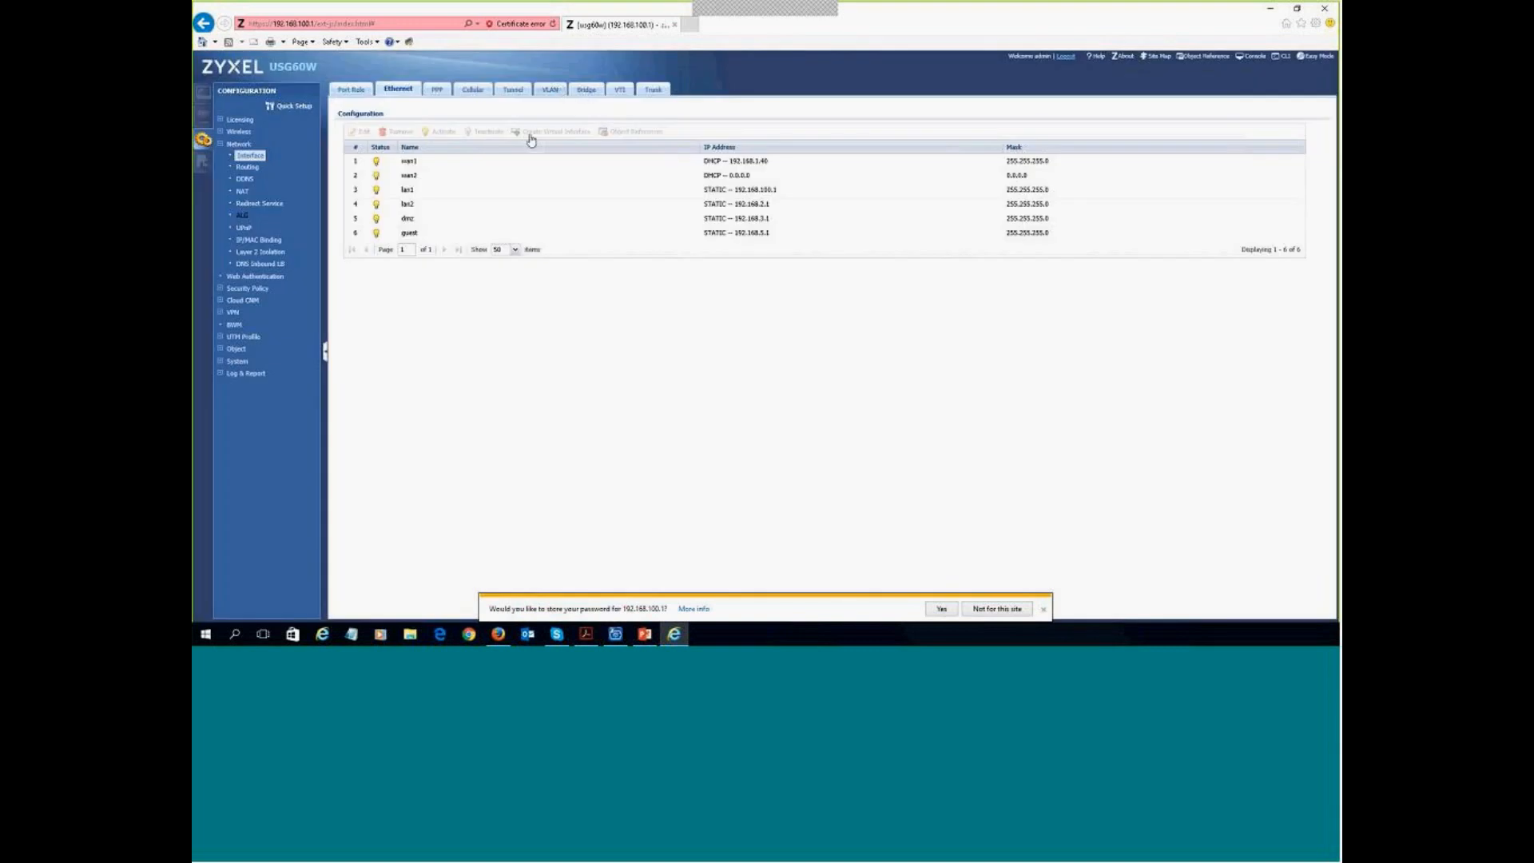
left_click(550, 89)
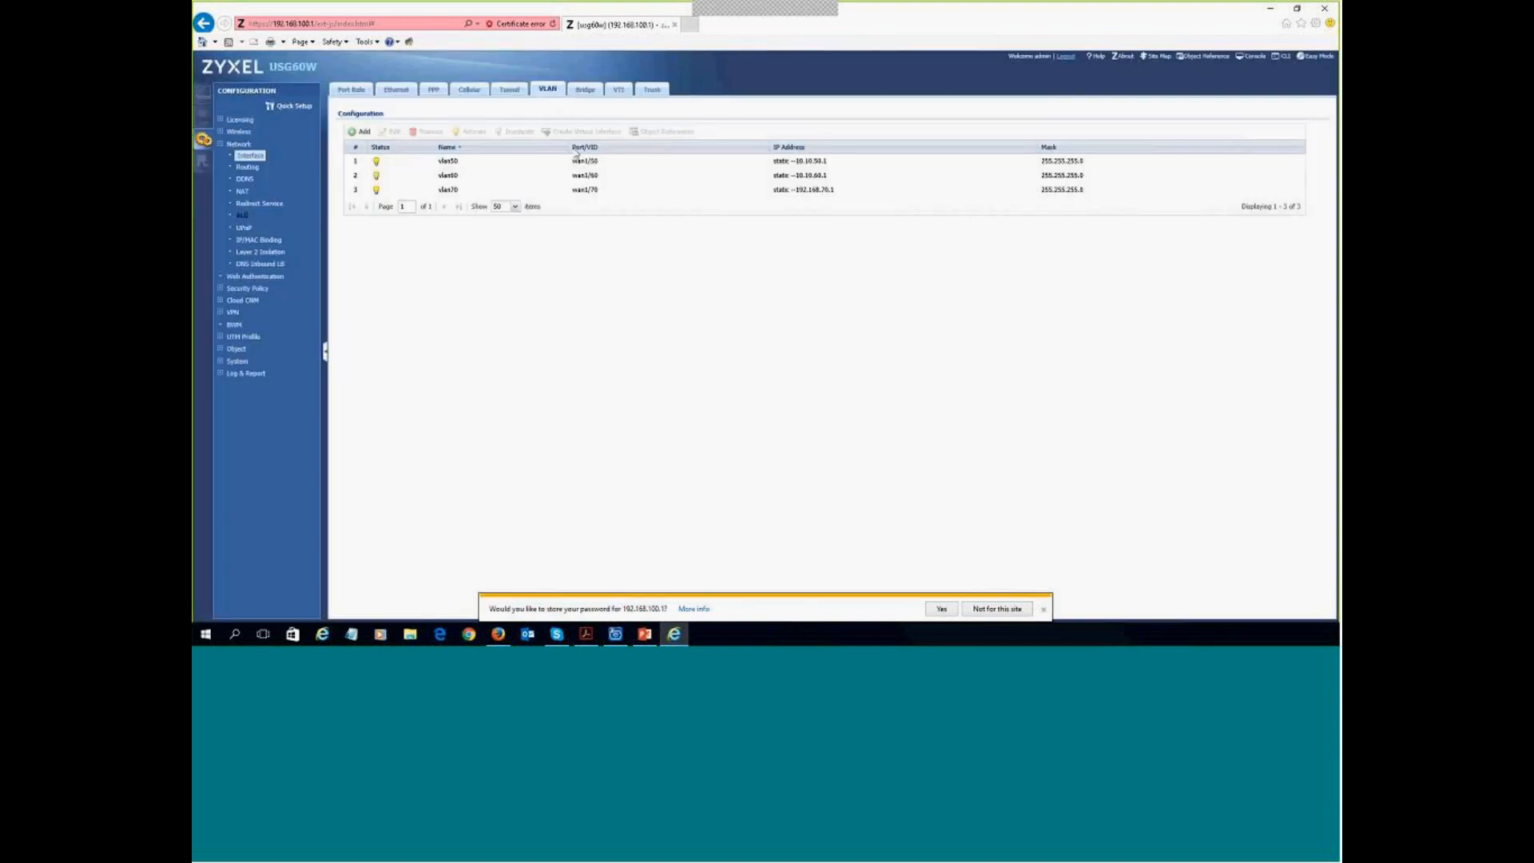
left_click(456, 193)
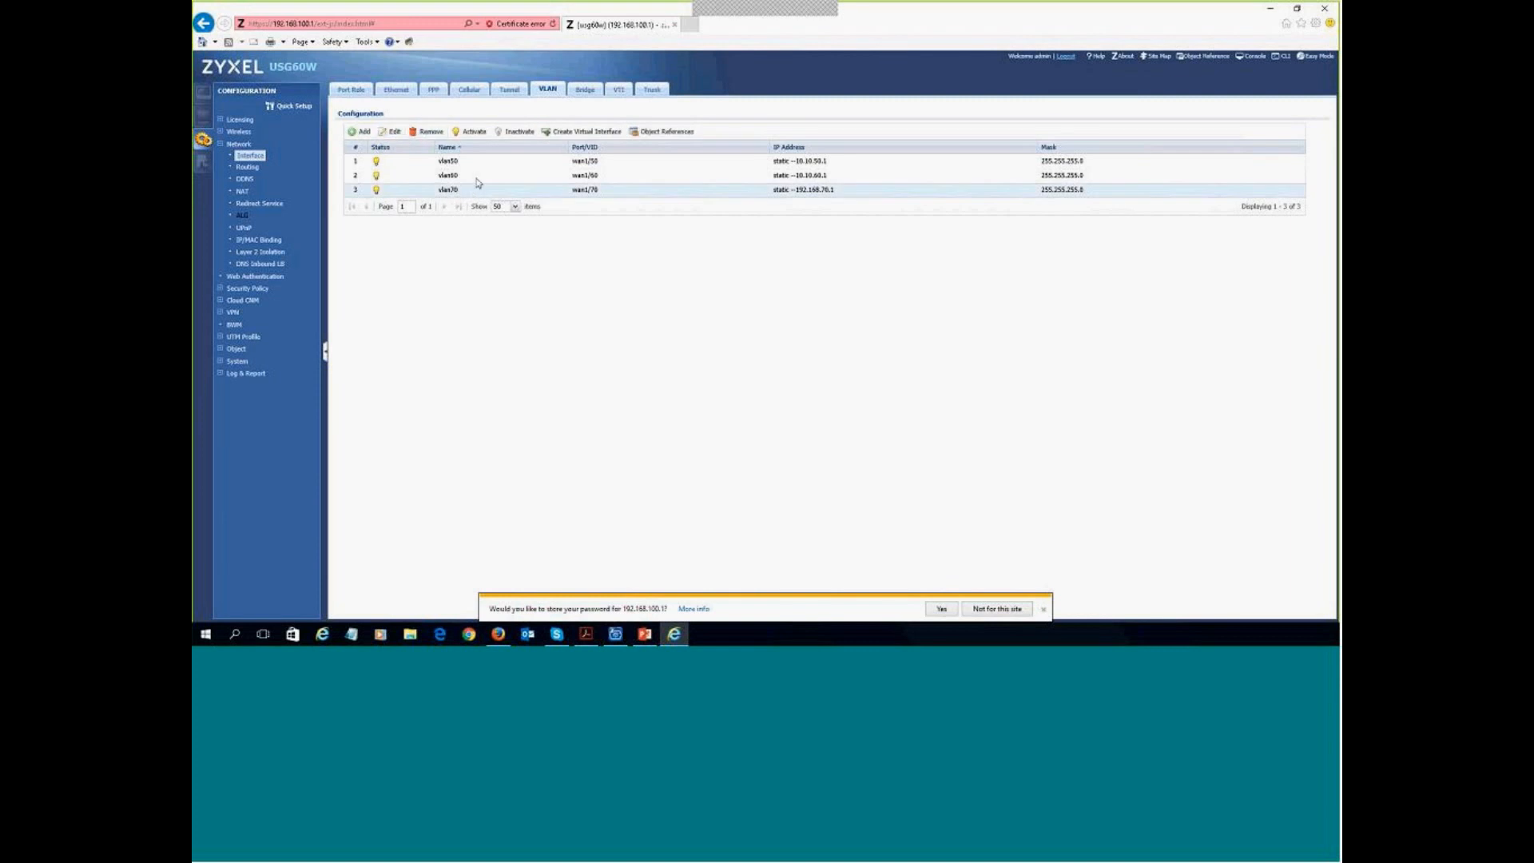
left_click(360, 131)
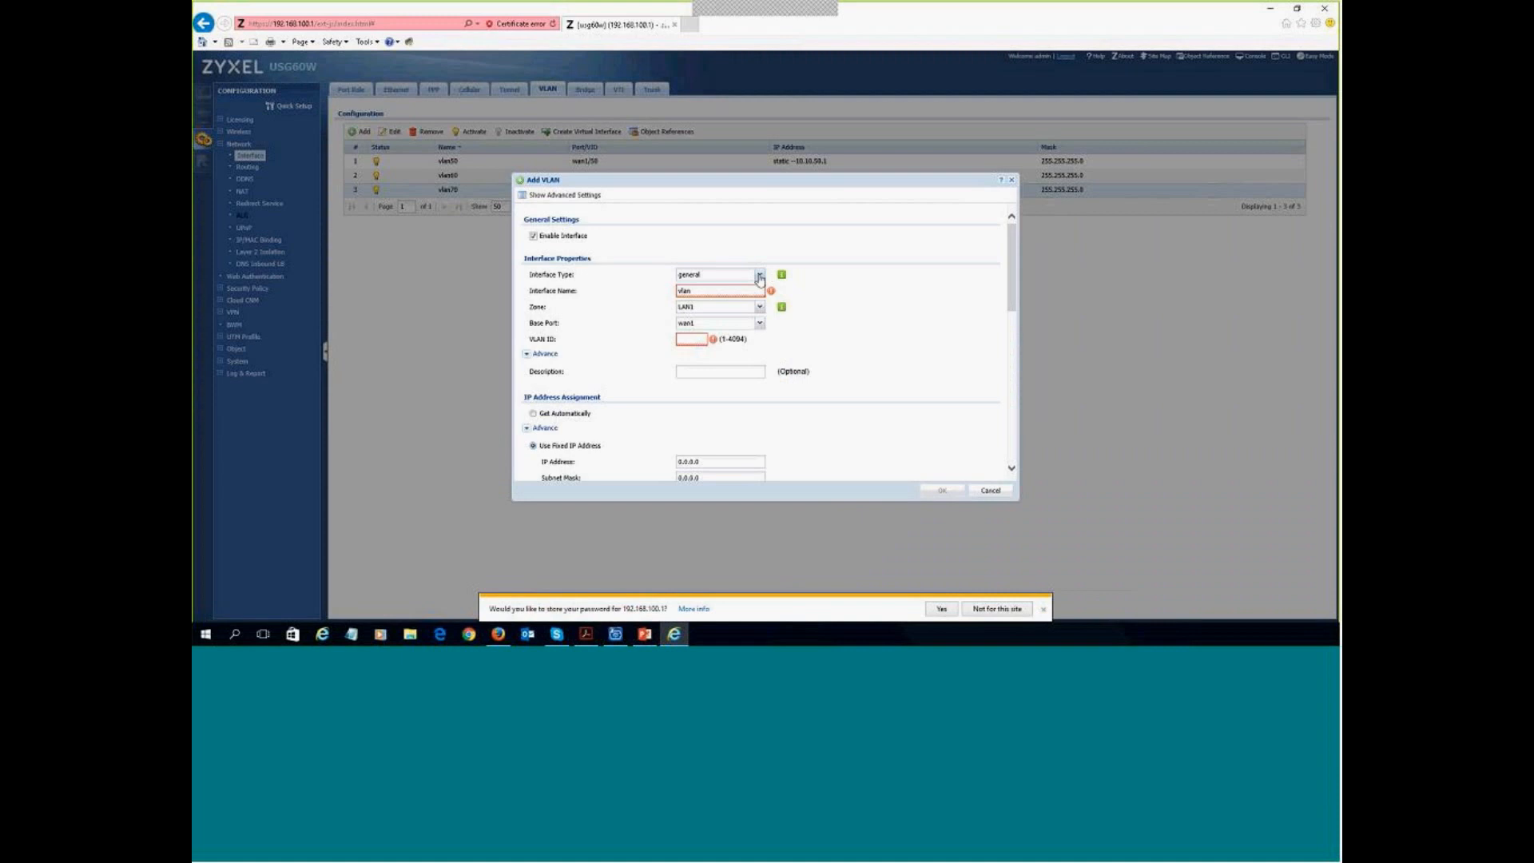
- Make vlan80 an internal interface on wan1 with VLAN ID 80, IP 192.168.80.1, mask 255.255.255.0
left_click(760, 276)
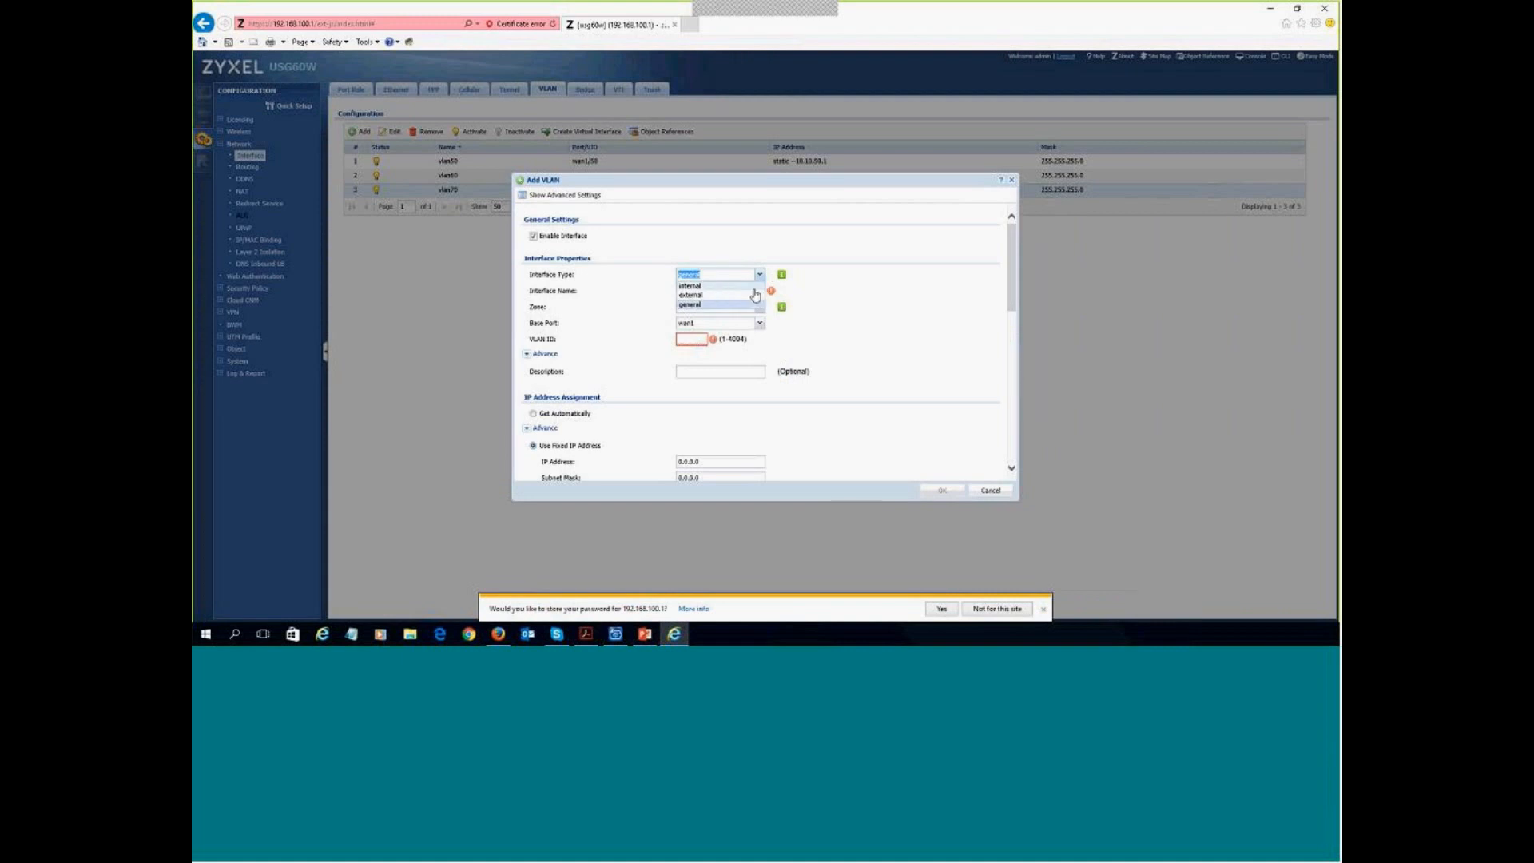
left_click(721, 286)
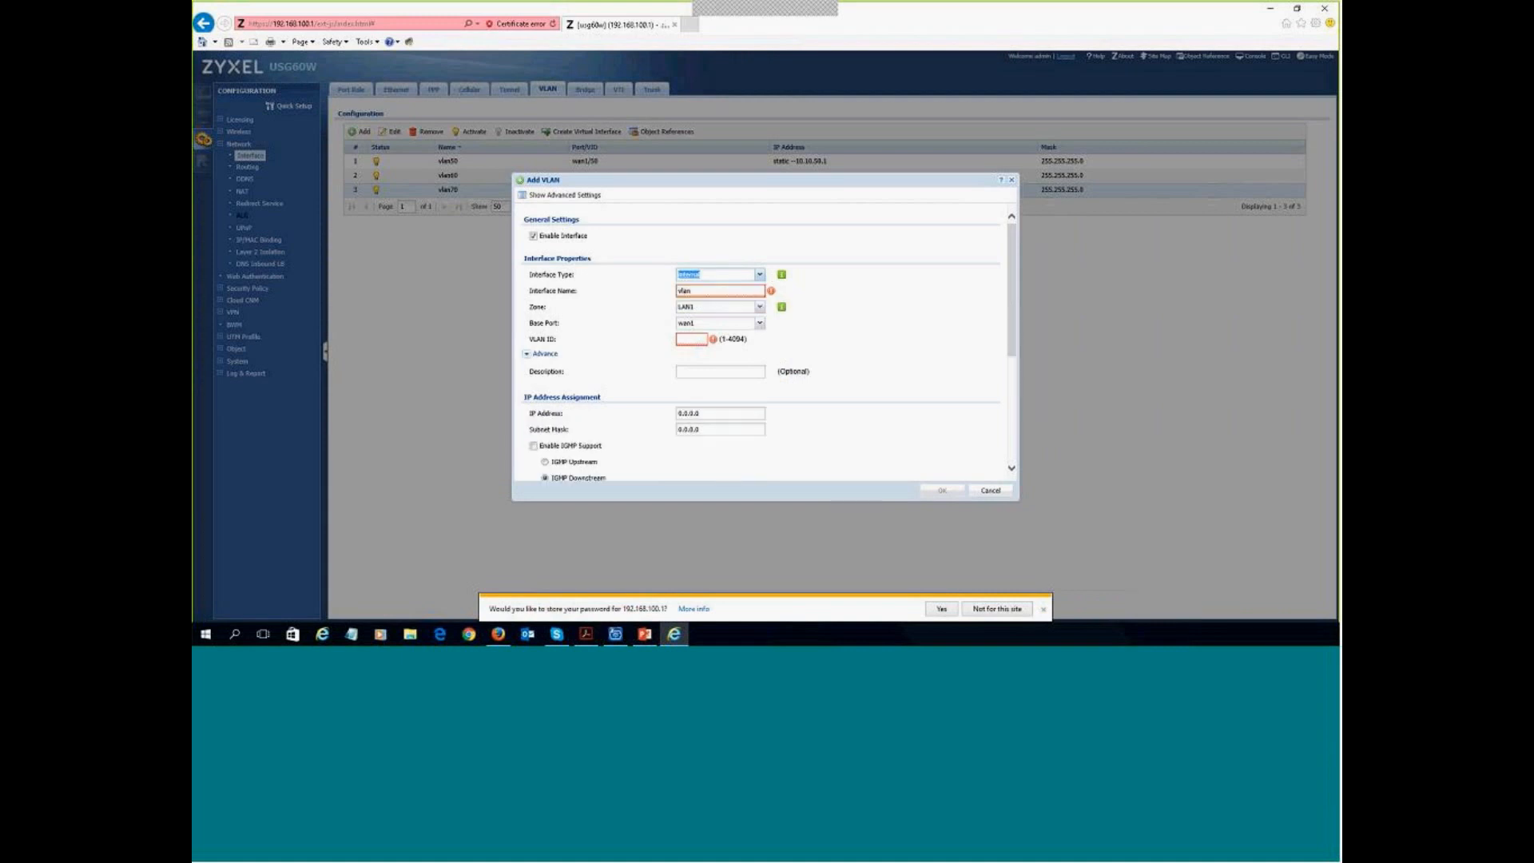
left_click(724, 286)
type("vlan80")
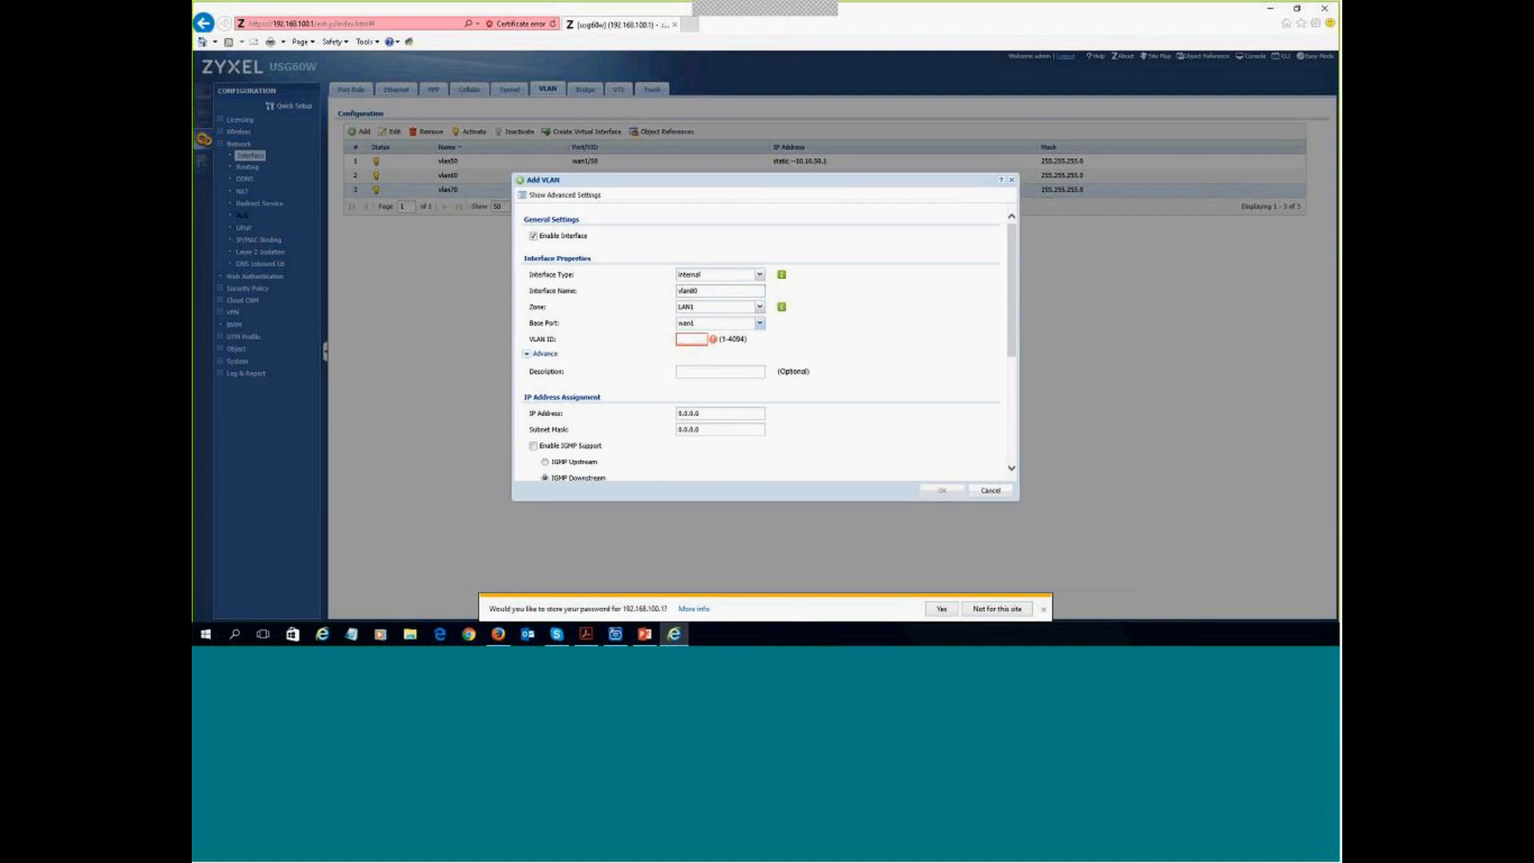
left_click(695, 339)
type("80")
type("192.168.70.1")
key("shift+Left")
key("shift+Left")
key("shift+Left")
key("shift+Left")
key("shift+Left")
key("shift+Left")
key("shift+Left")
key("shift+Left")
key("shift+Left")
key("shift+Left")
key("shift+Left")
key("Tab")
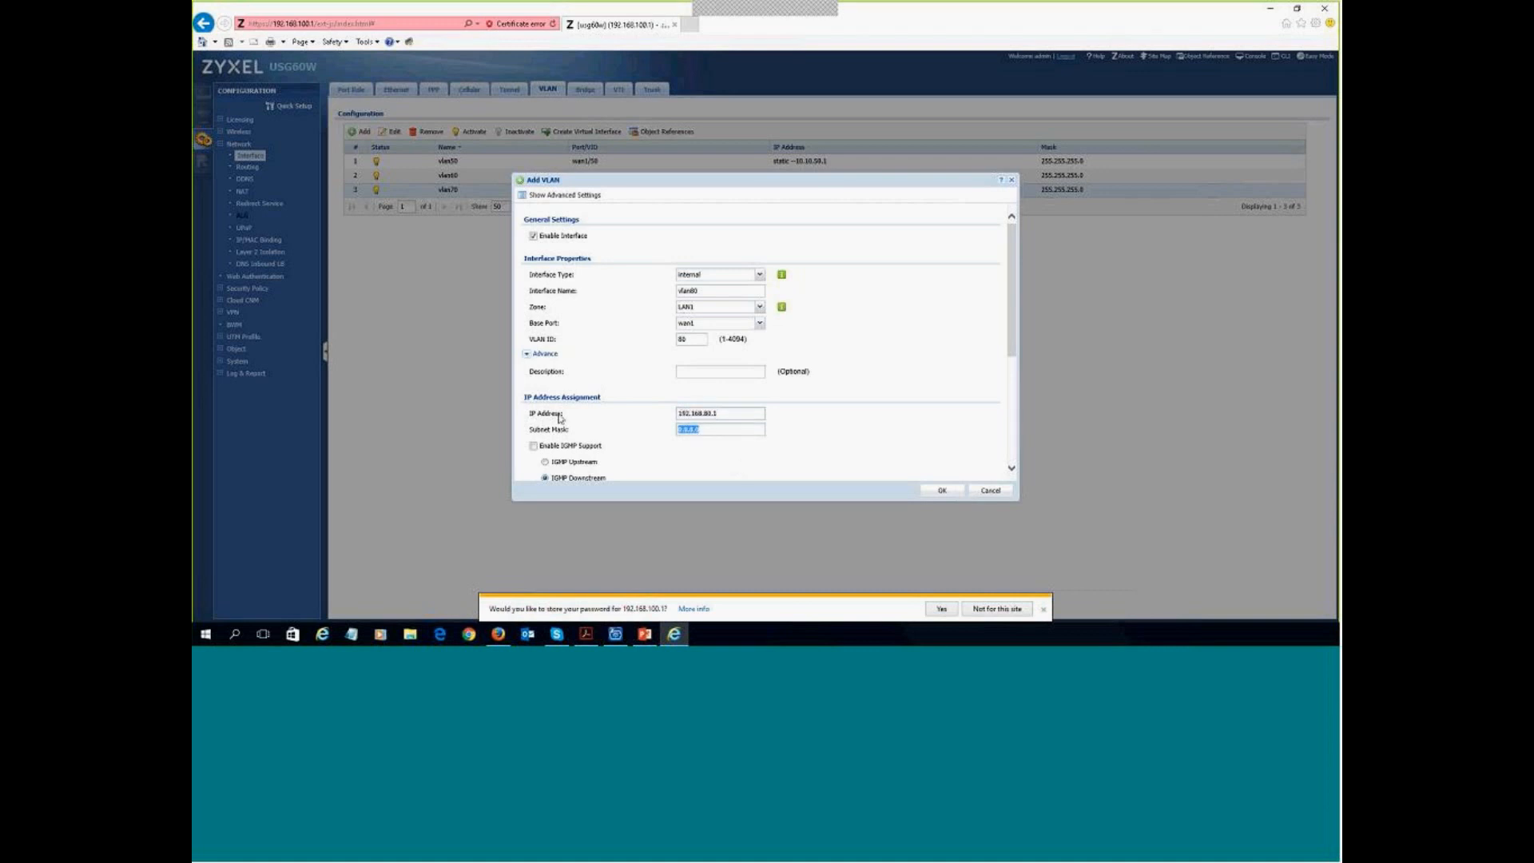
type("255.255")
type(".255.255.0")
scroll(696, 426, "down", 3)
- Serve DHCP on vlan80 from 192.168.80.100 with pool size 100 and ZyWALL as first DNS
left_click(717, 410)
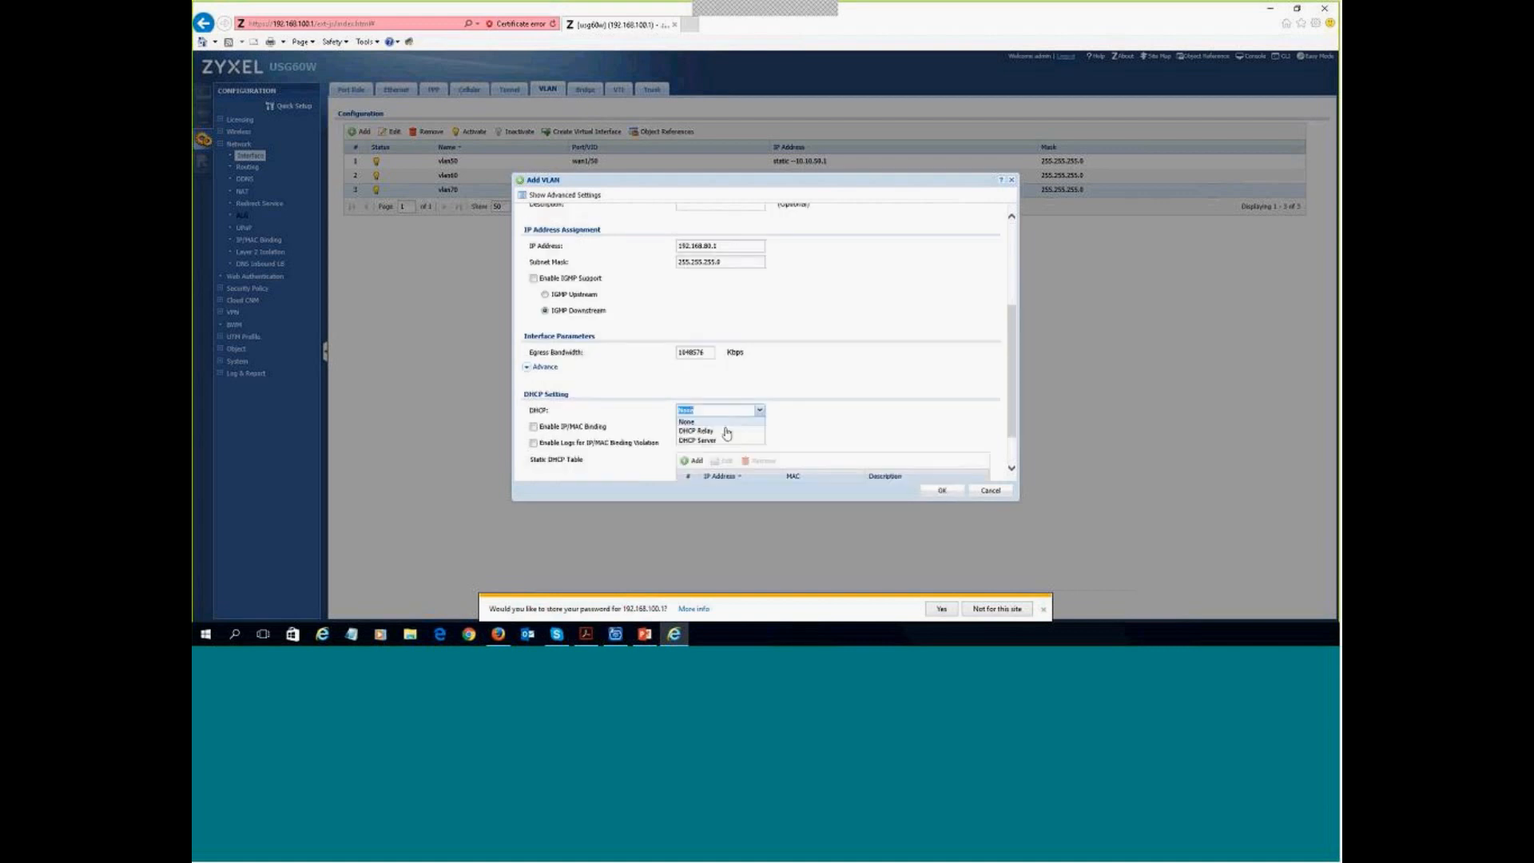
left_click(723, 440)
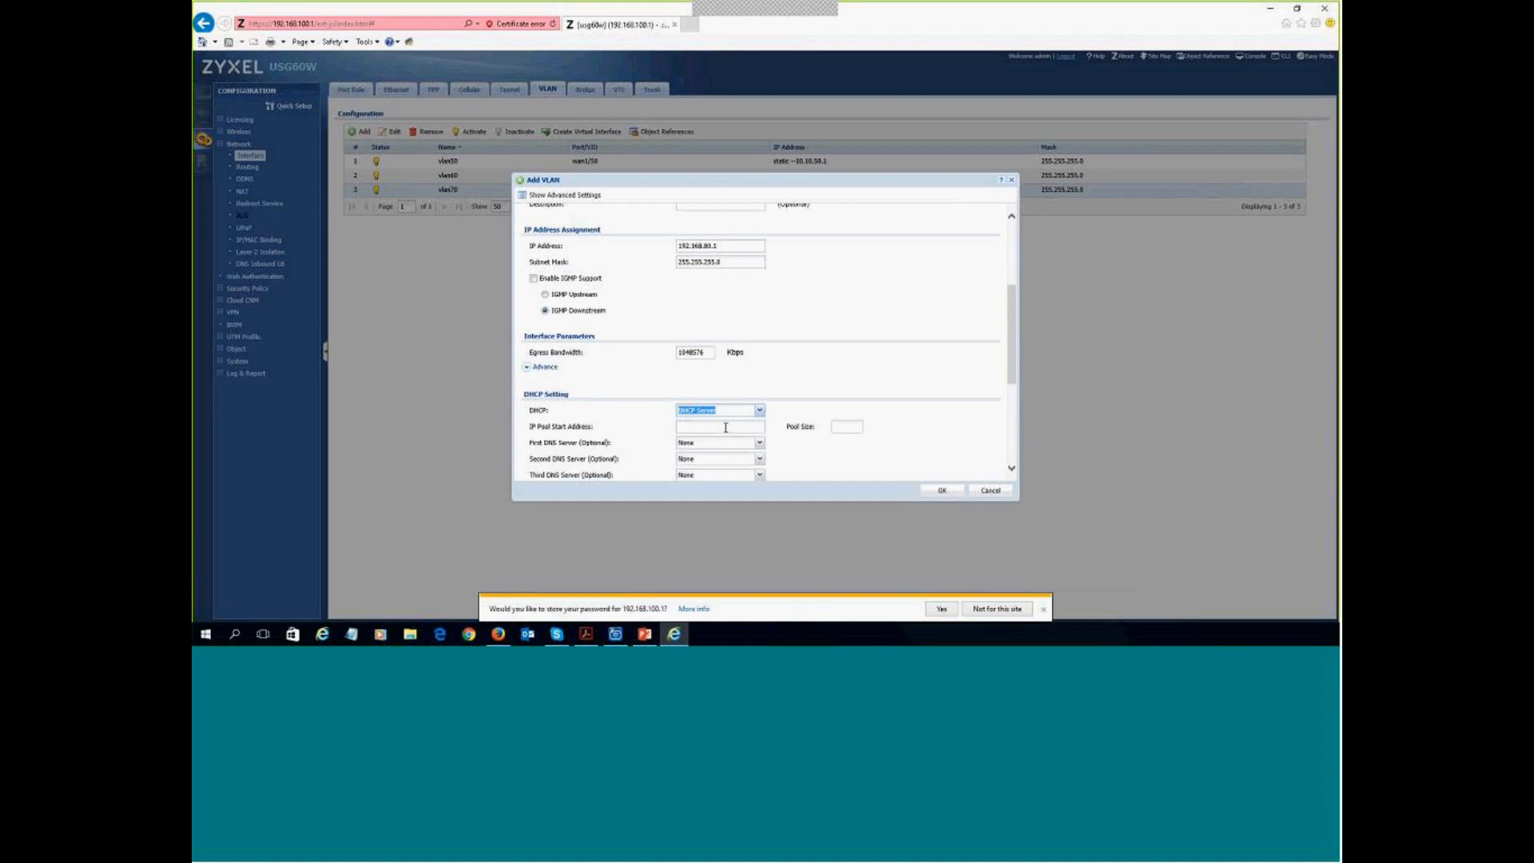
left_click(725, 427)
type("192.168.80.100")
left_click(842, 426)
type("100")
left_click(759, 443)
left_click(714, 482)
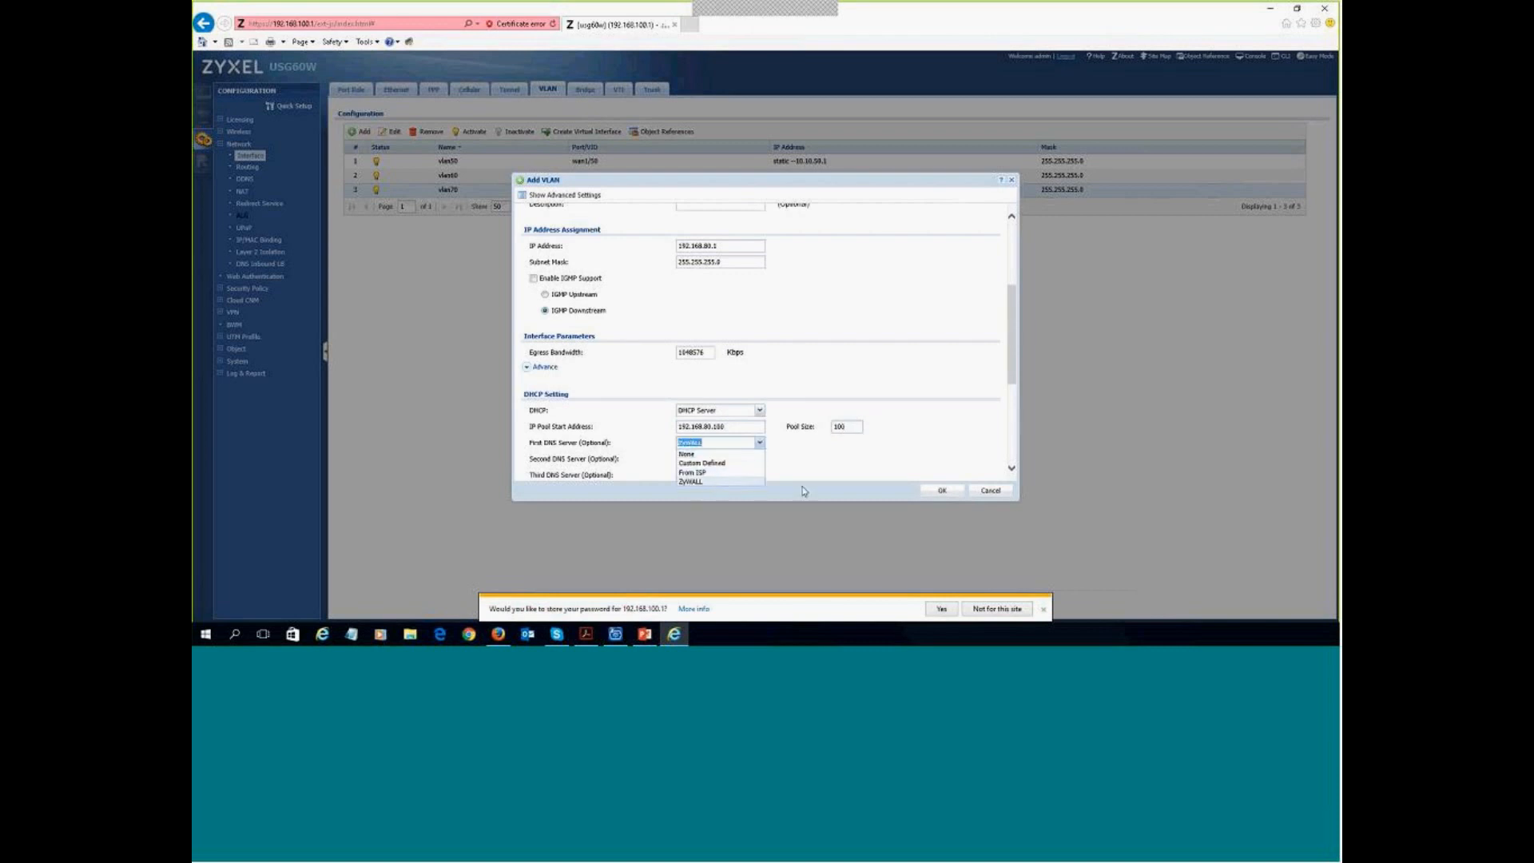
scroll(843, 462, "down", 1)
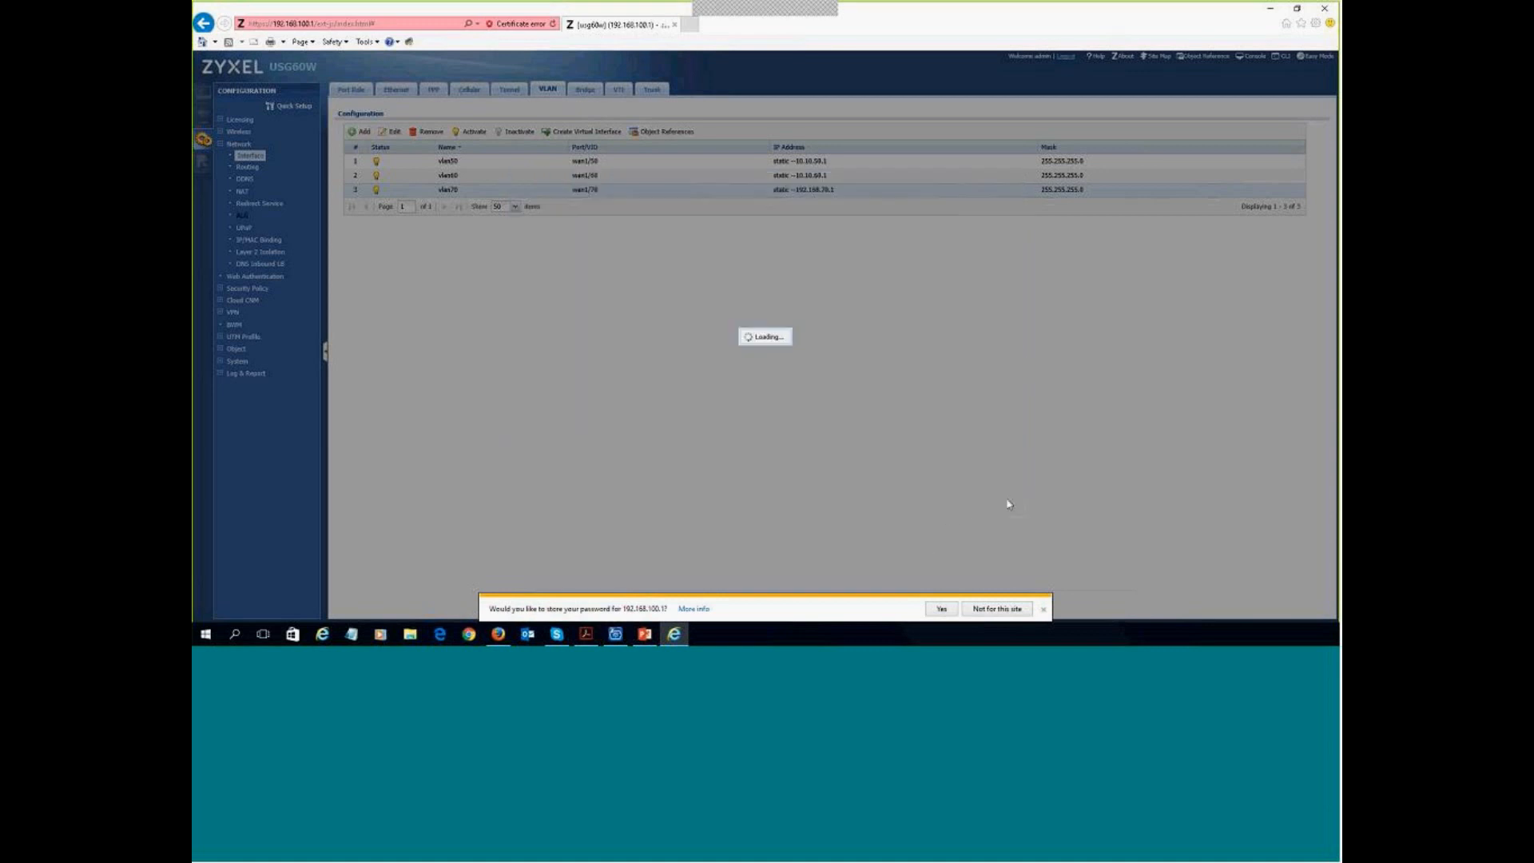
- Decline saving the password and show the Ejemplo network diagram slide full screen
left_click(1043, 609)
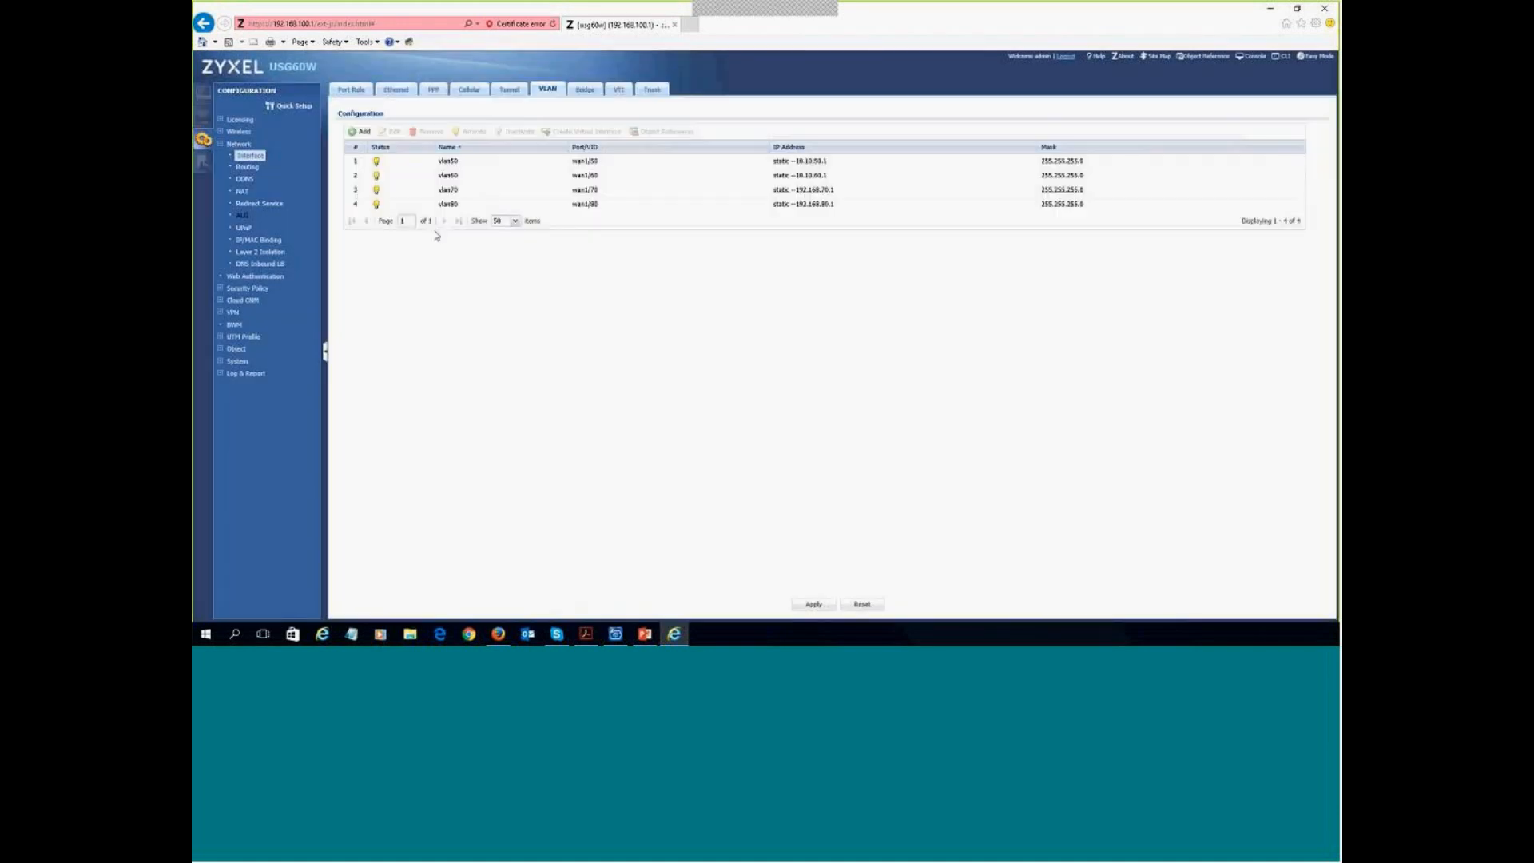
left_click(191, 418)
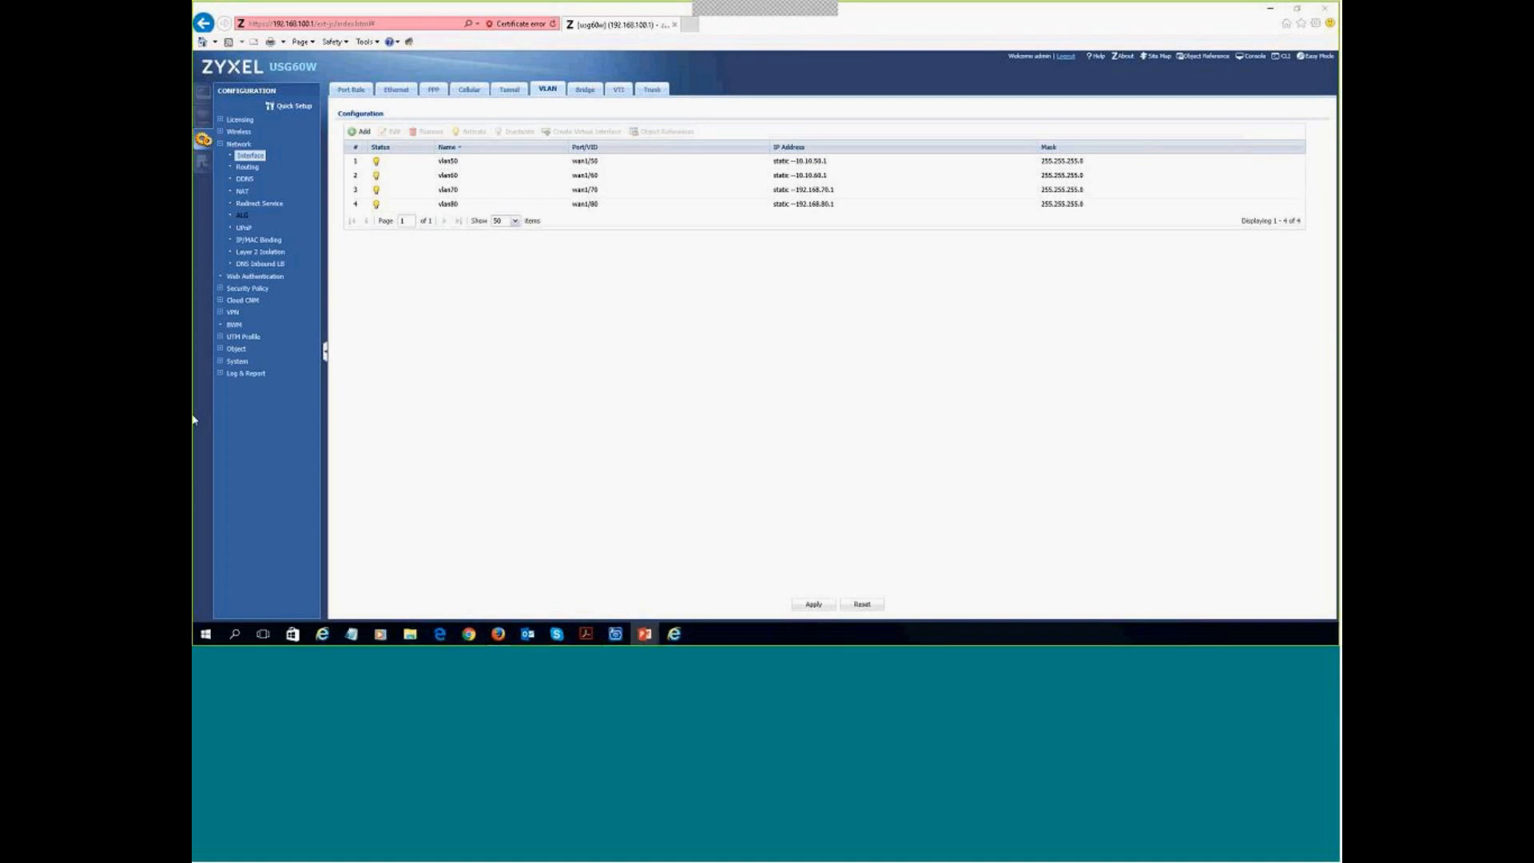
key("alt+Tab")
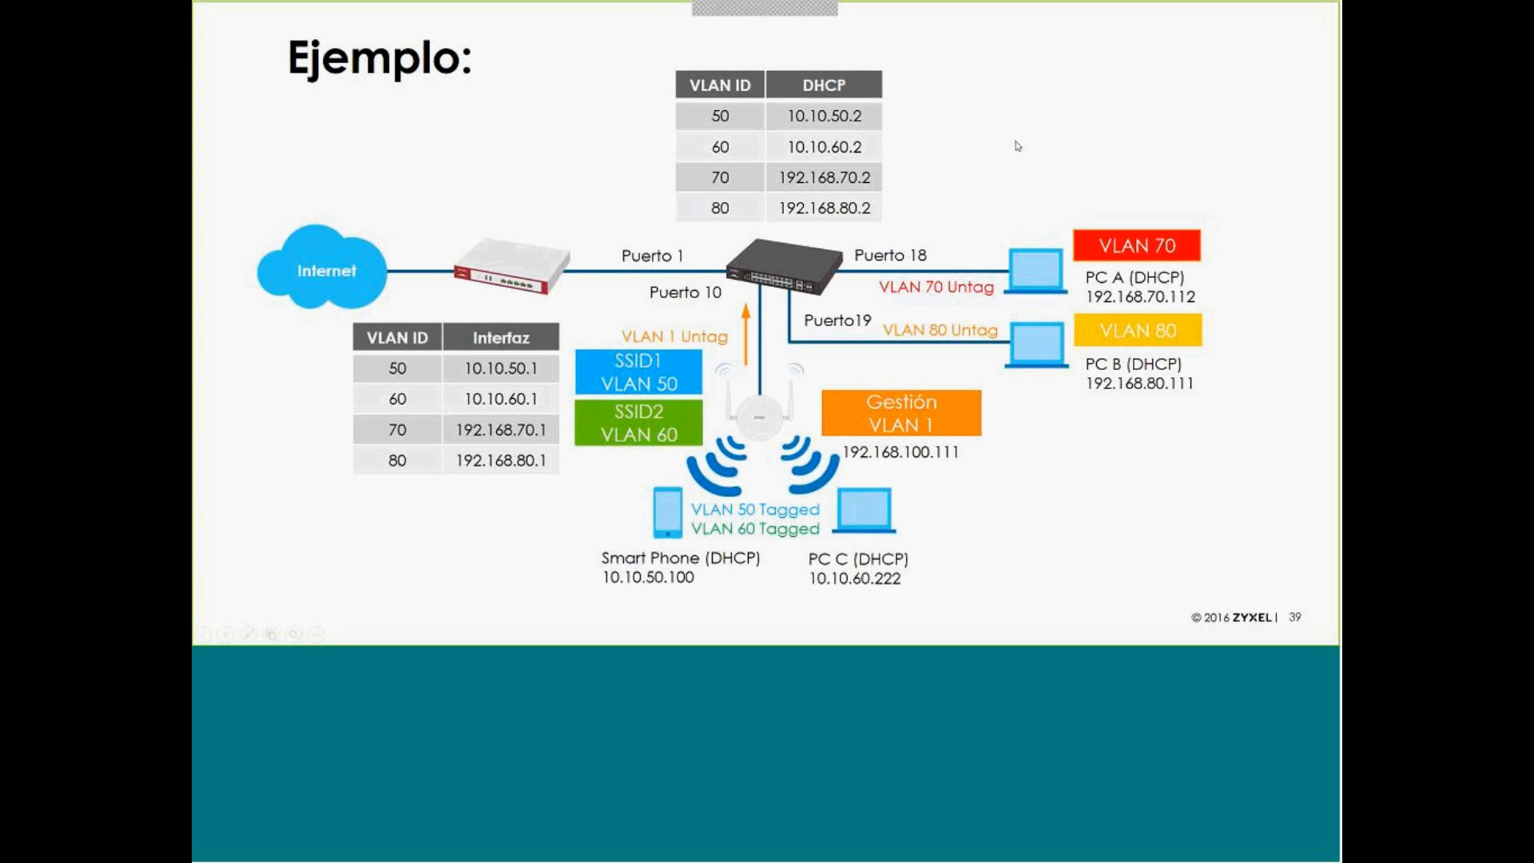
- Leave the slideshow and return to the browser showing the USG60W VLAN list with vlan80
key("alt+Tab")
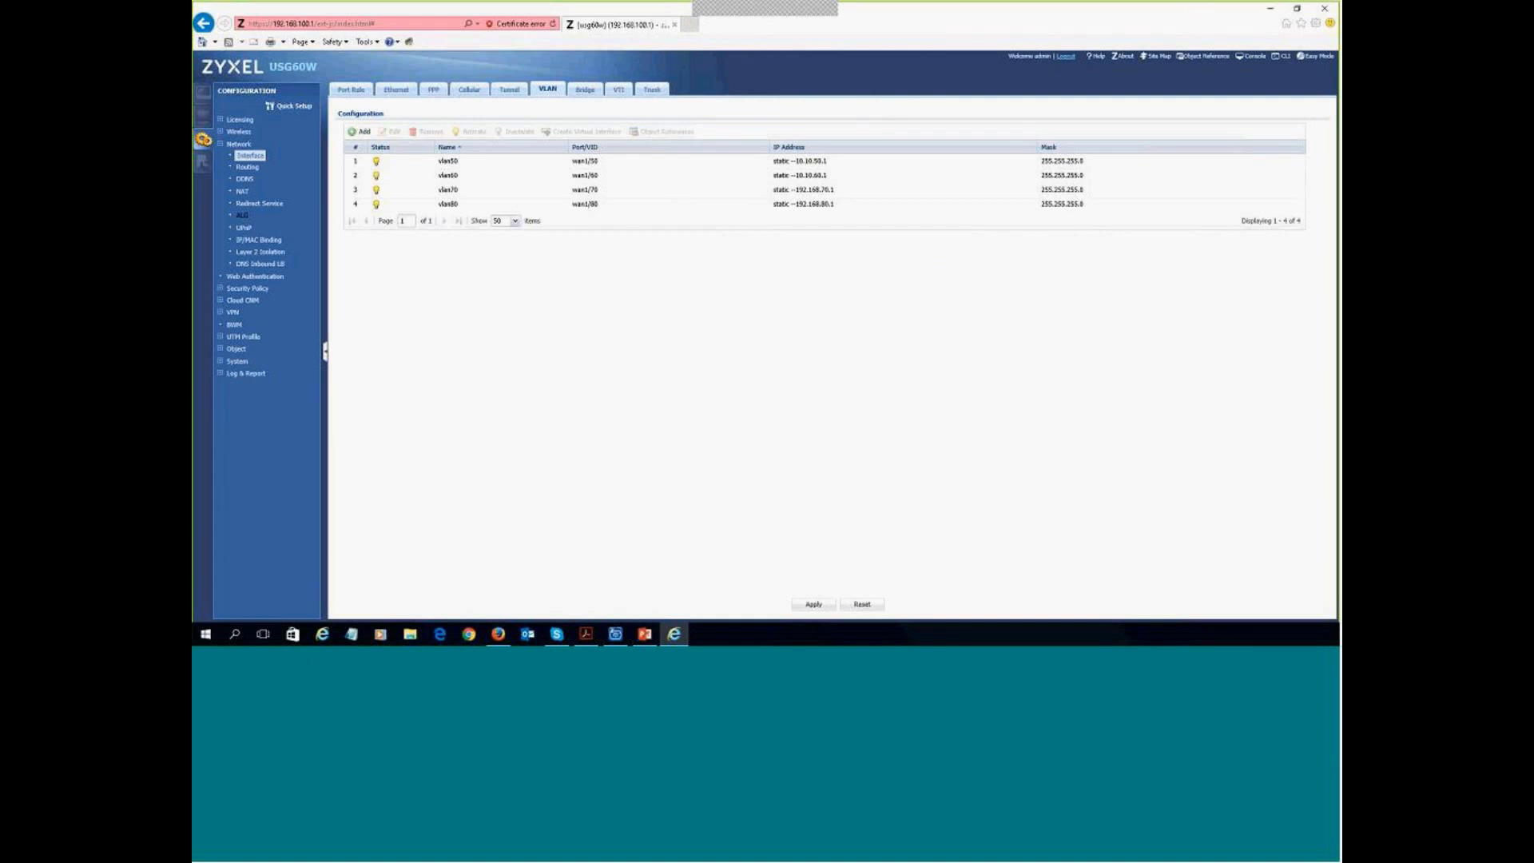
- Select the GS1920-24HP switch in ZON Utility and launch its web GUI at 192.168.100.11
left_click(1270, 8)
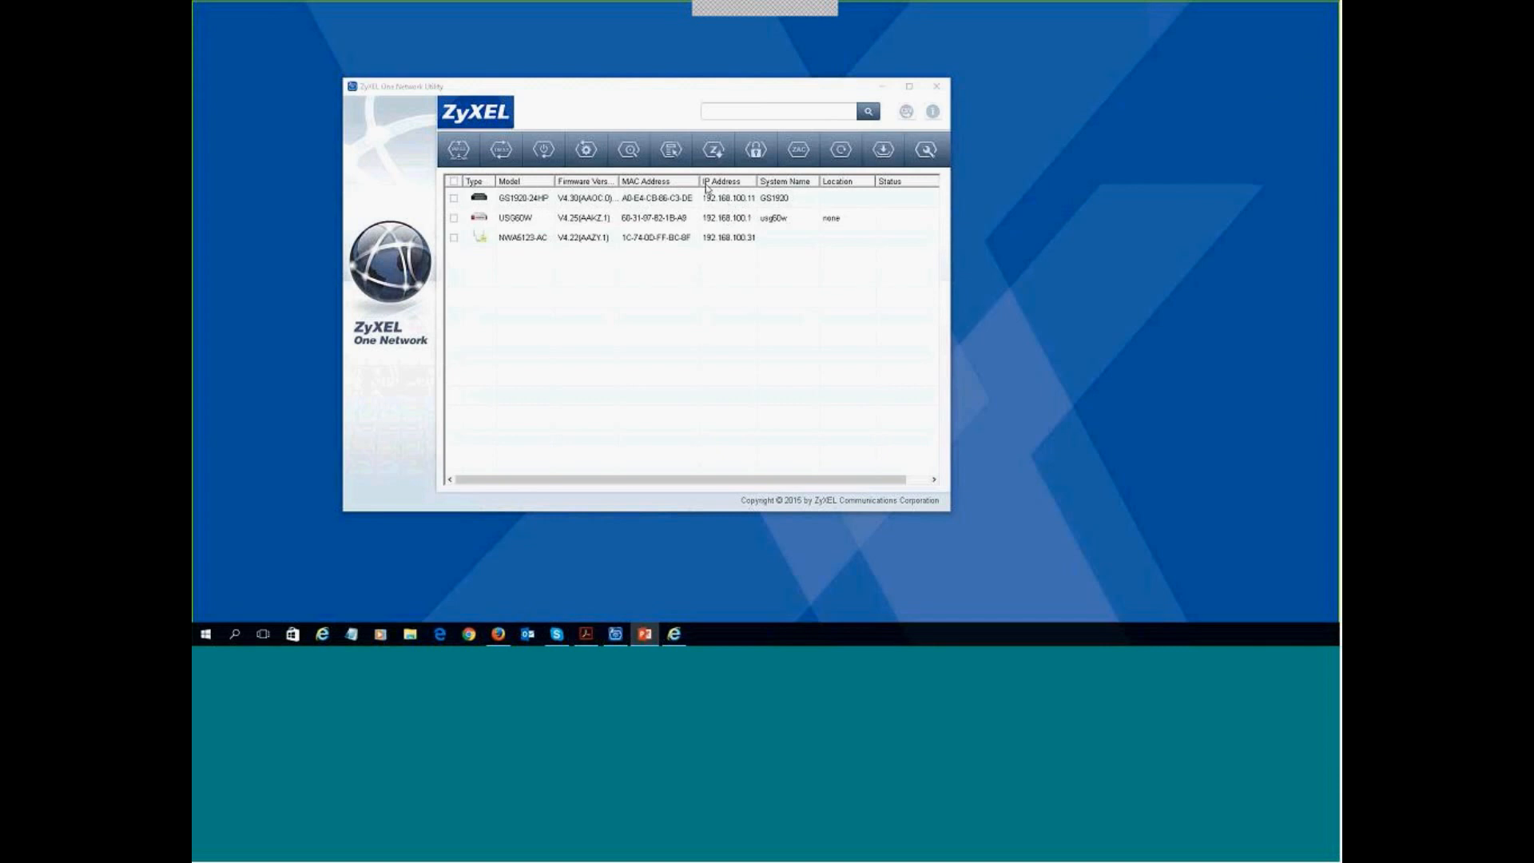
left_click(672, 149)
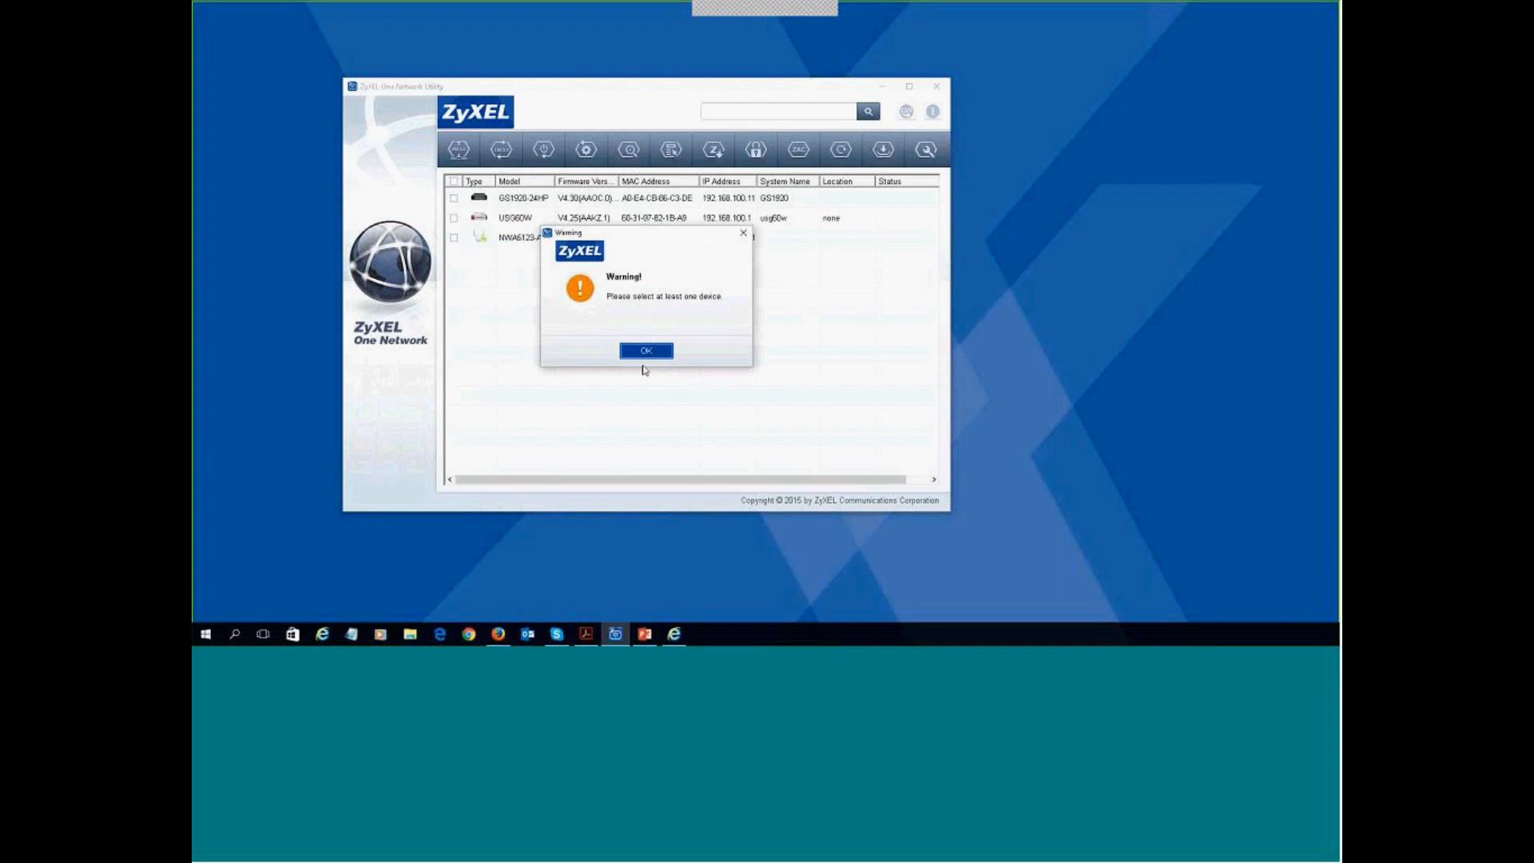
left_click(747, 234)
left_click(749, 235)
left_click(516, 200)
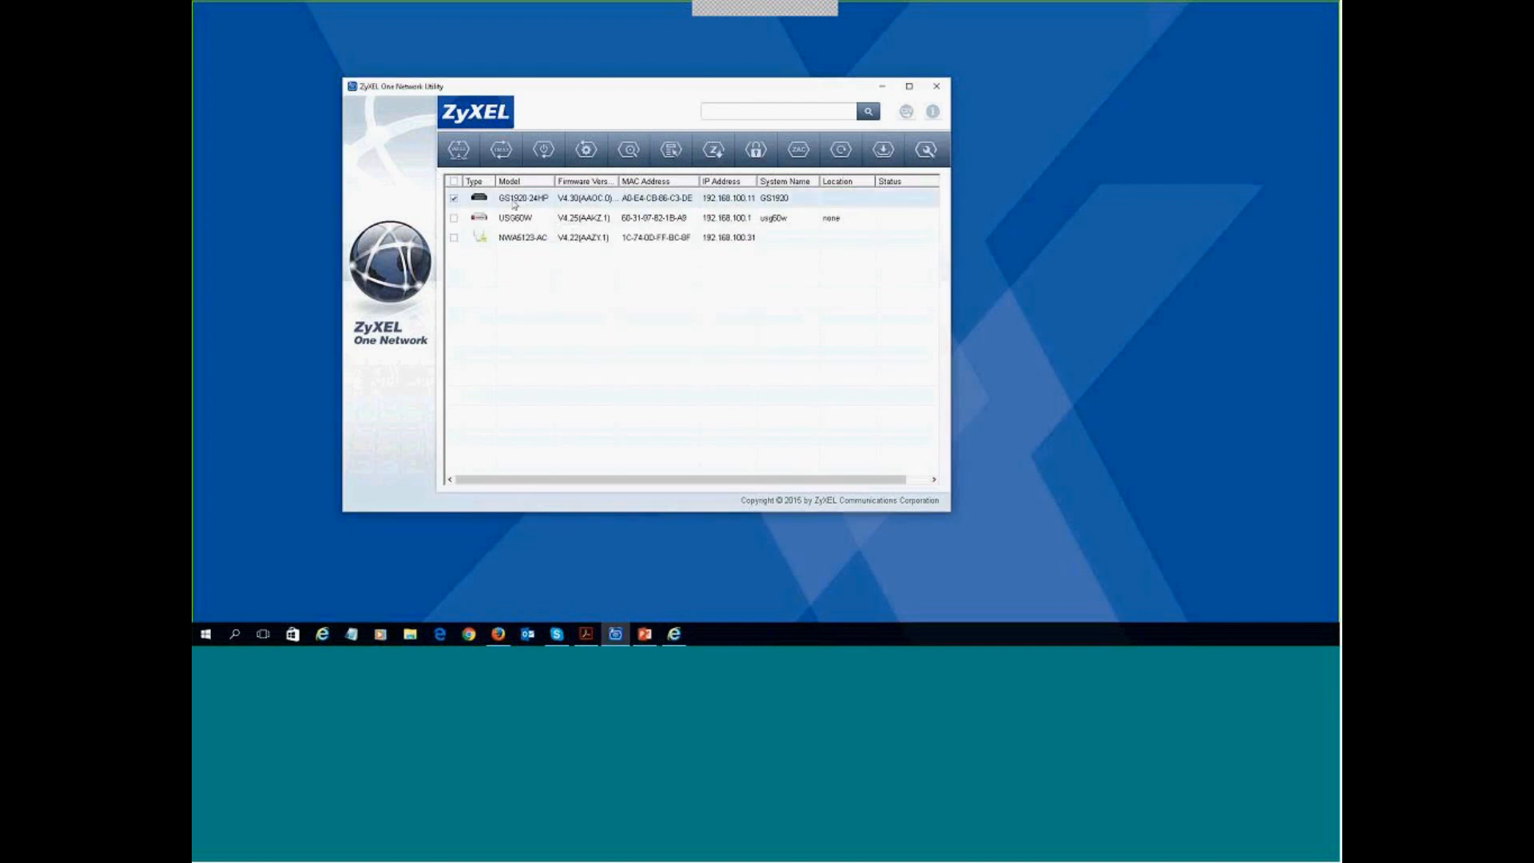
left_click(672, 150)
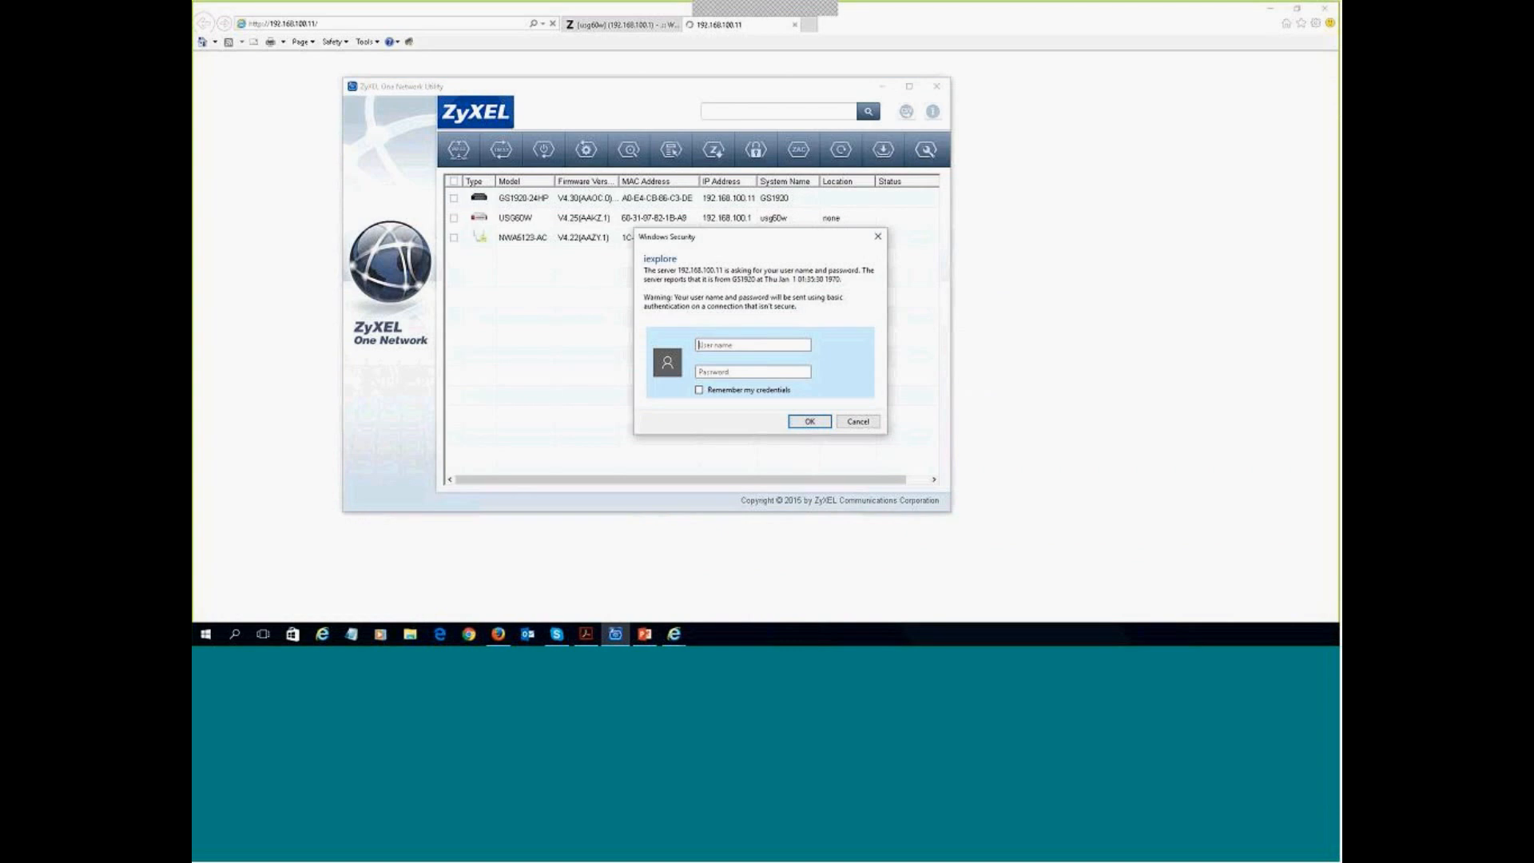
- Log in to the GS1920 web configurator with the administrator user name and password
type("admin")
key("Tab")
type("1234")
key("Return")
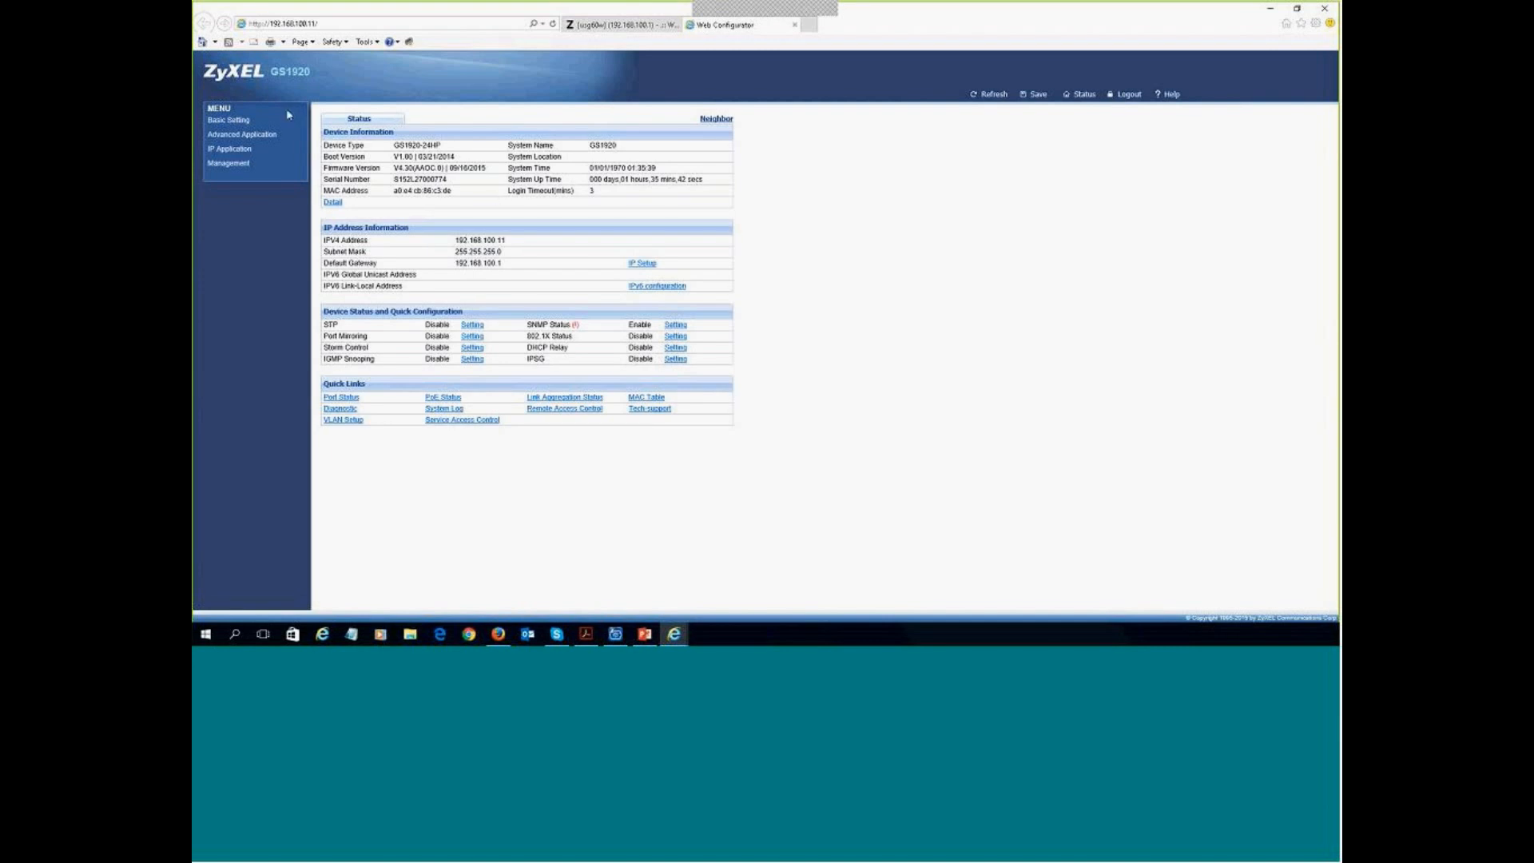
- Open Advanced Application > VLAN, review VLAN 1's port membership, then go to VLAN Configuration
left_click(232, 136)
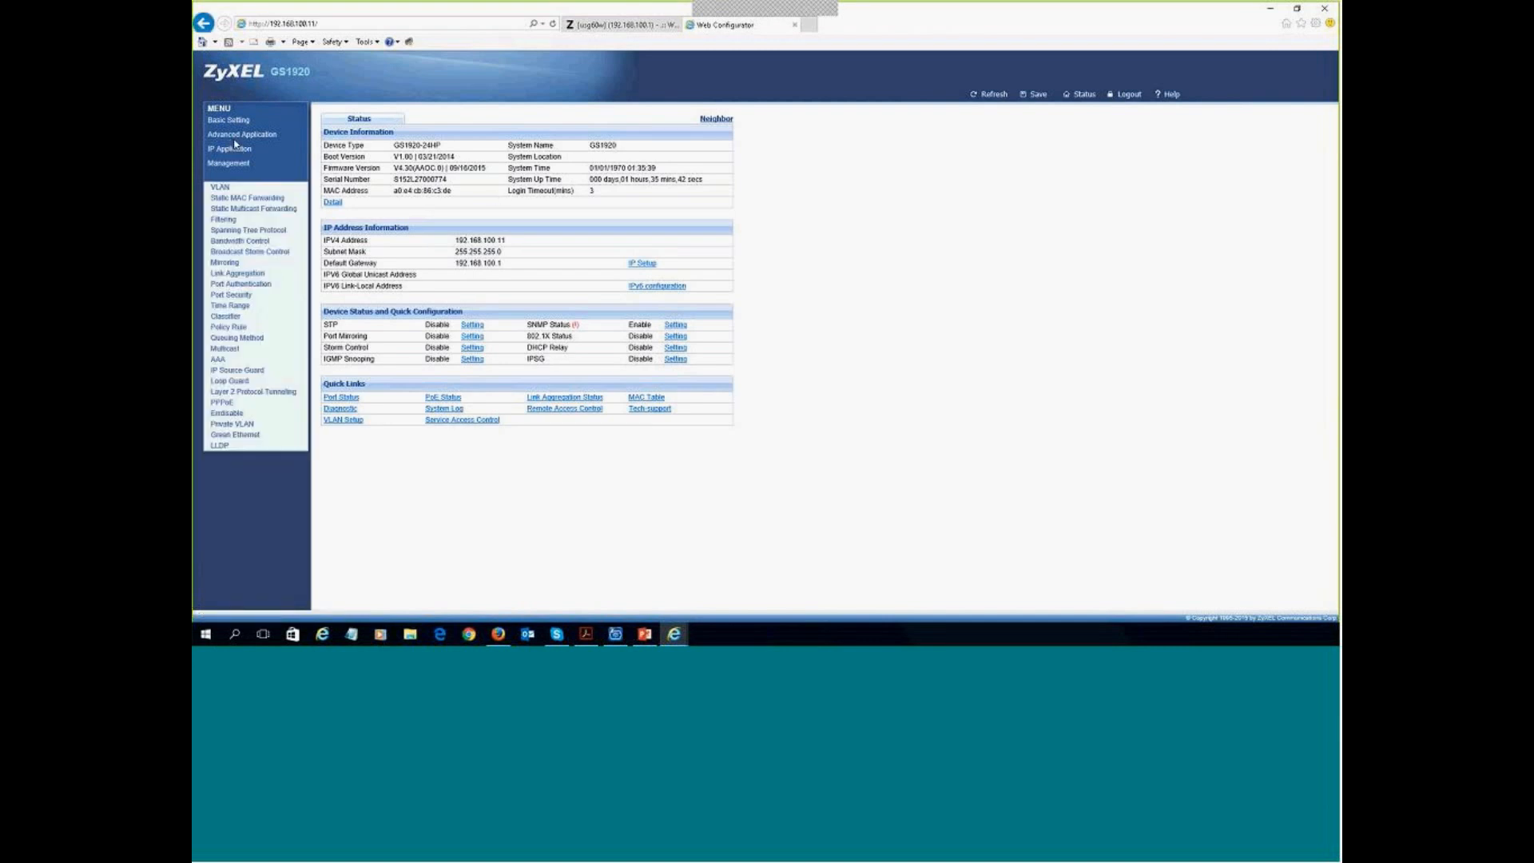
left_click(224, 195)
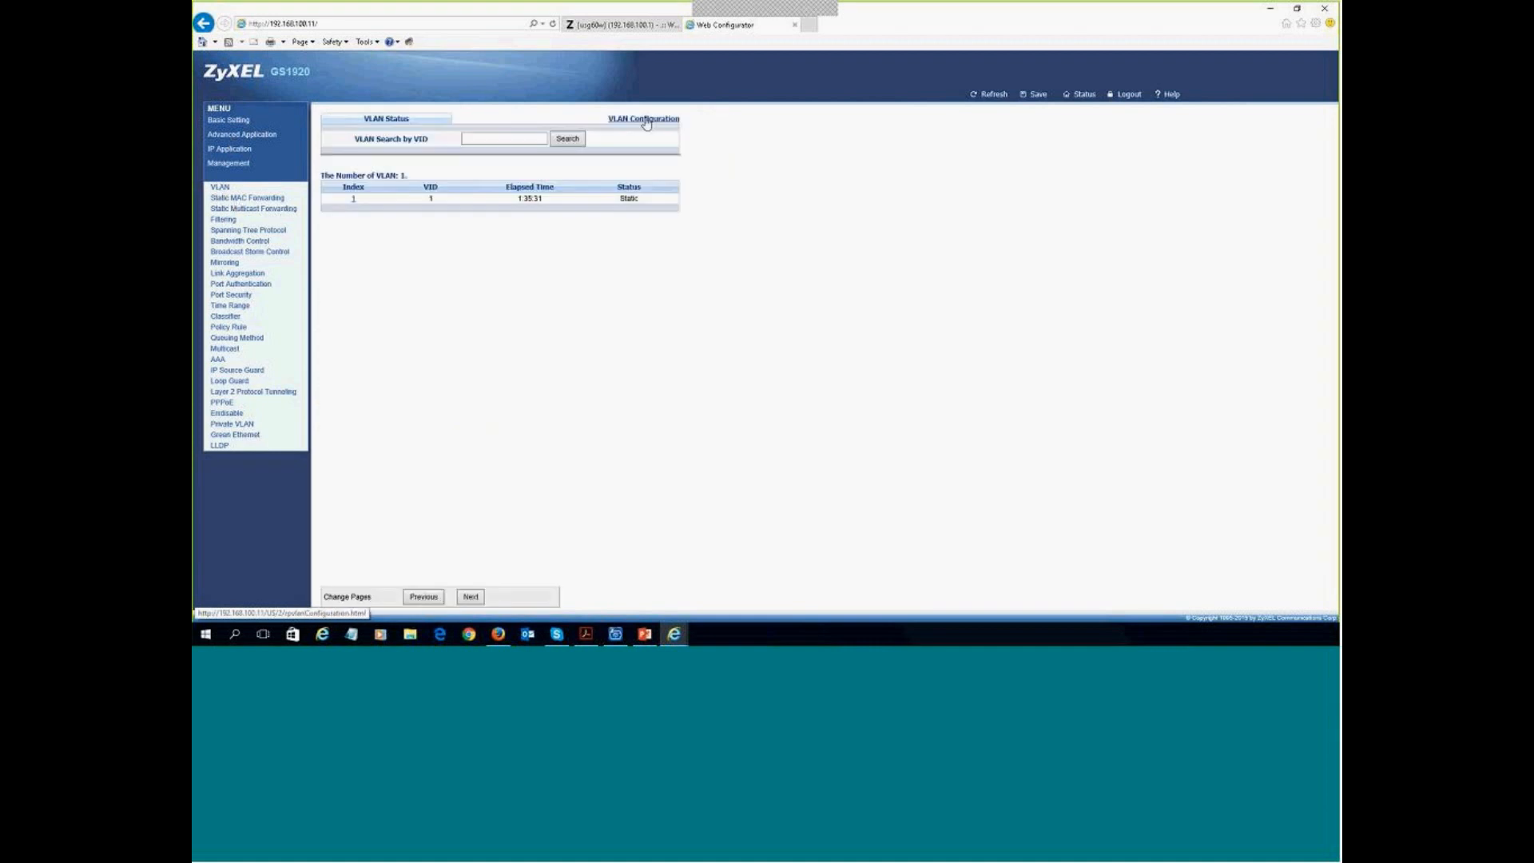
double_click(431, 198)
left_click(353, 200)
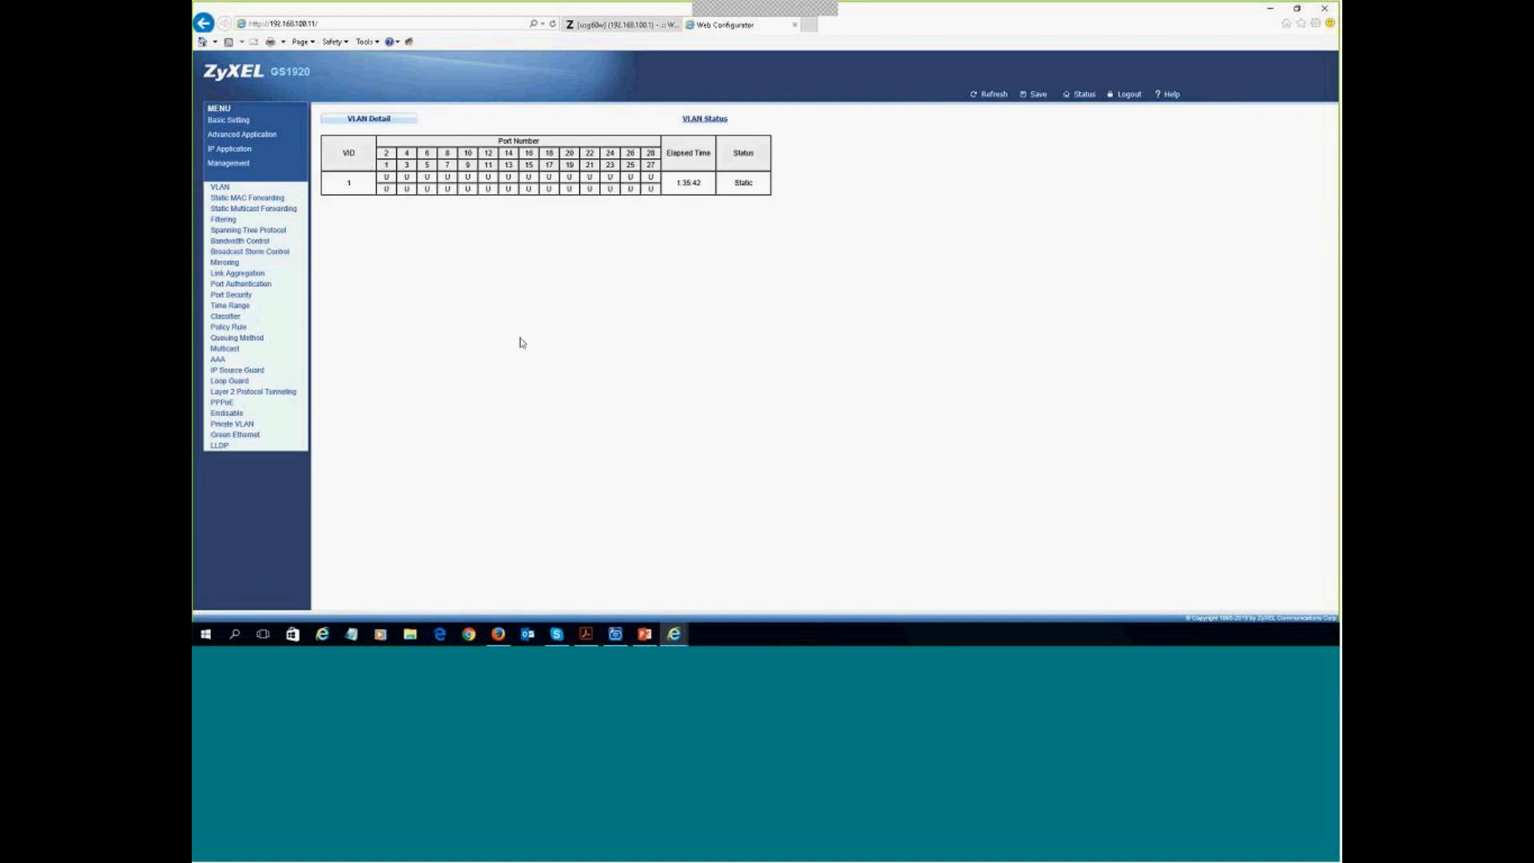
left_click(716, 121)
left_click(636, 120)
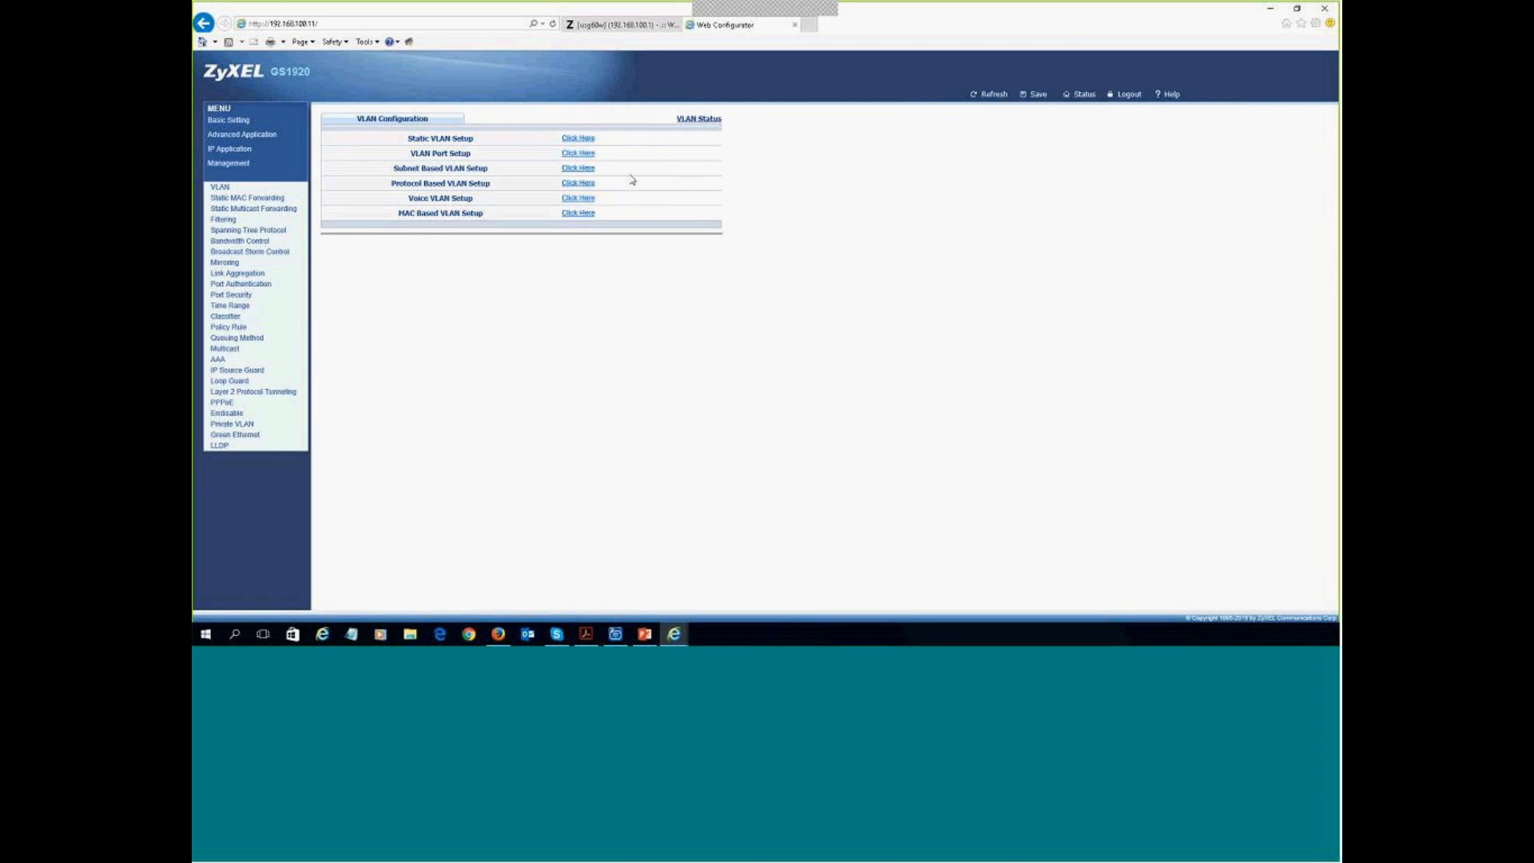
- Start a new static VLAN marked active, named vlan_50 with group ID 50, checking the example slide
left_click(573, 140)
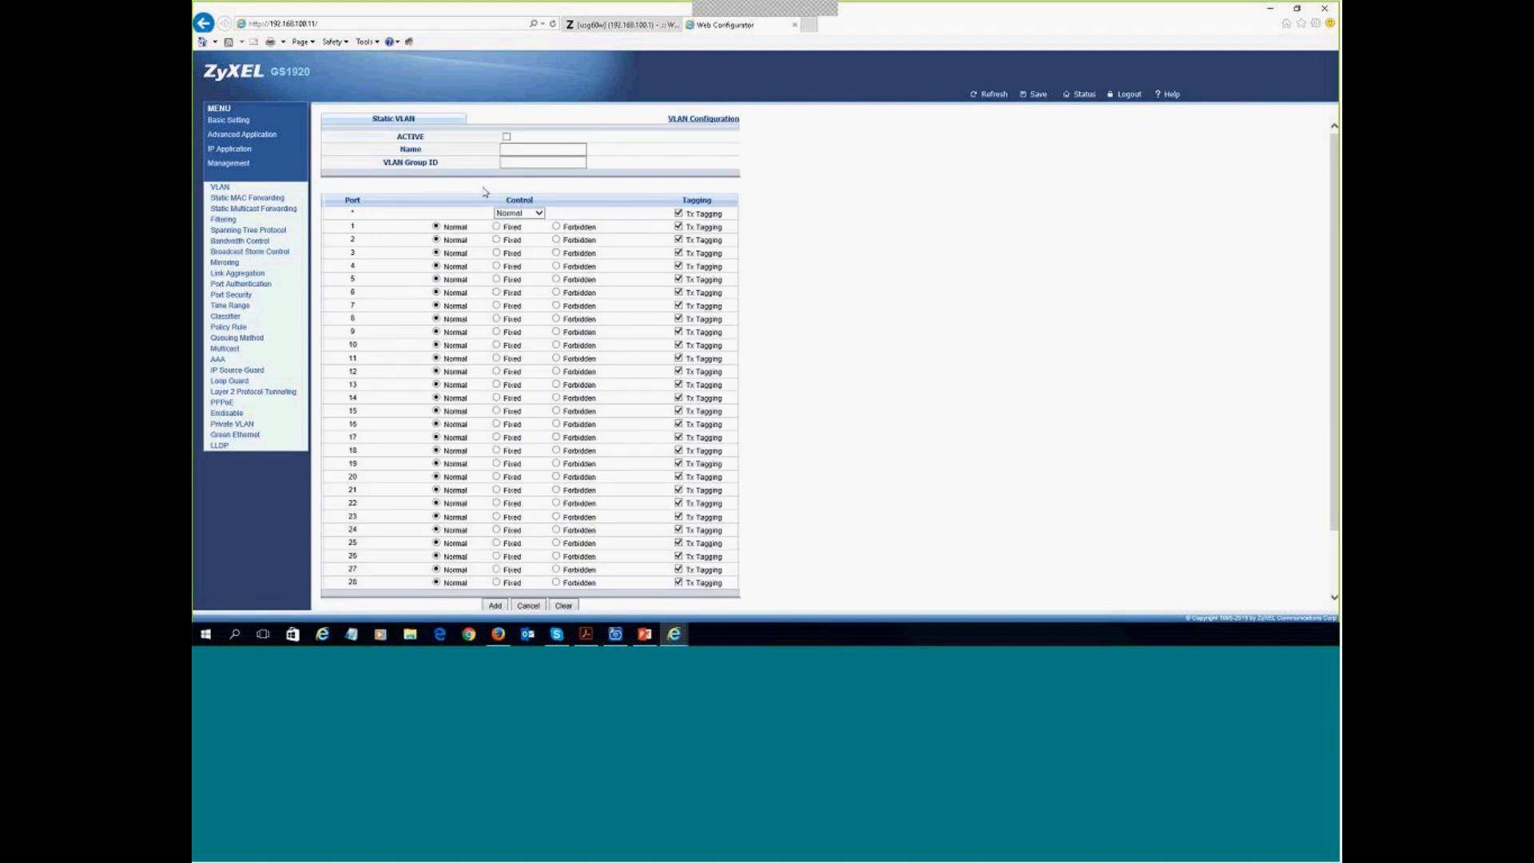
scroll(714, 230, "down", 2)
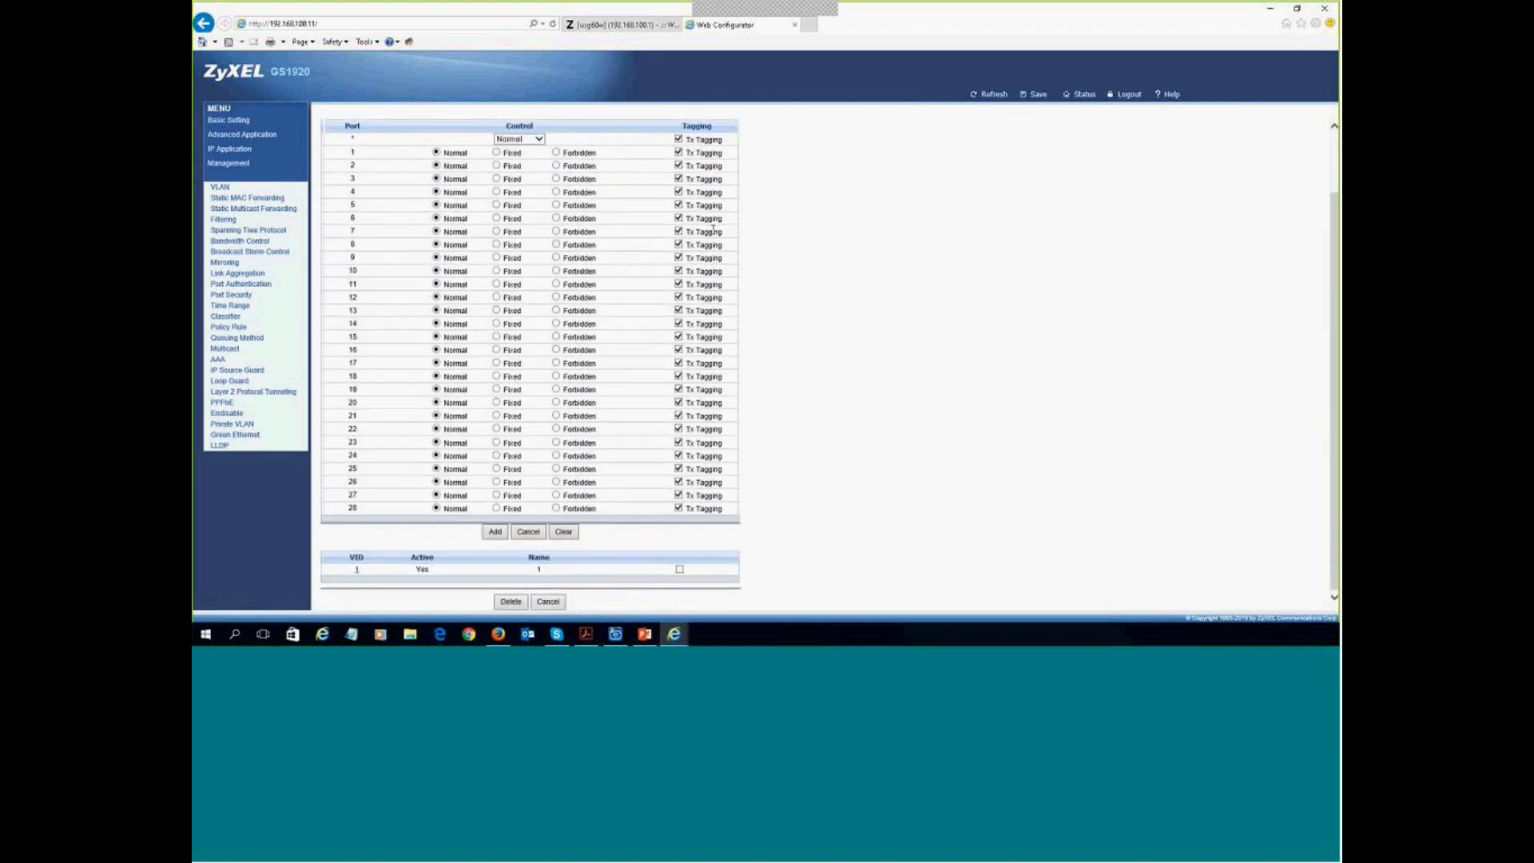
scroll(713, 229, "up", 2)
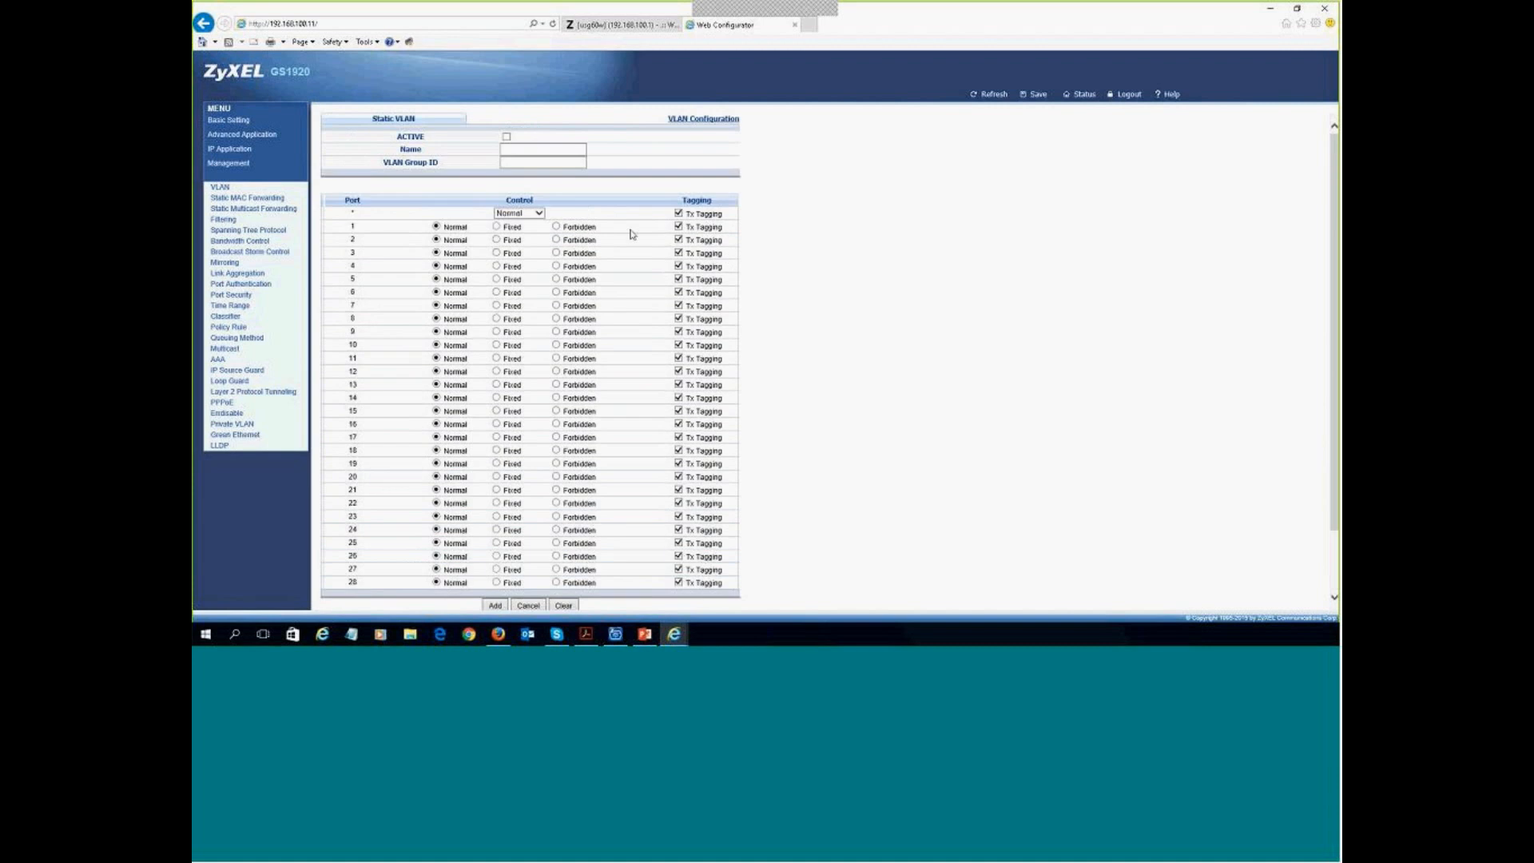
left_click(506, 137)
left_click(517, 149)
type("vlan_50")
left_click(513, 162)
type("50")
key("alt+Tab")
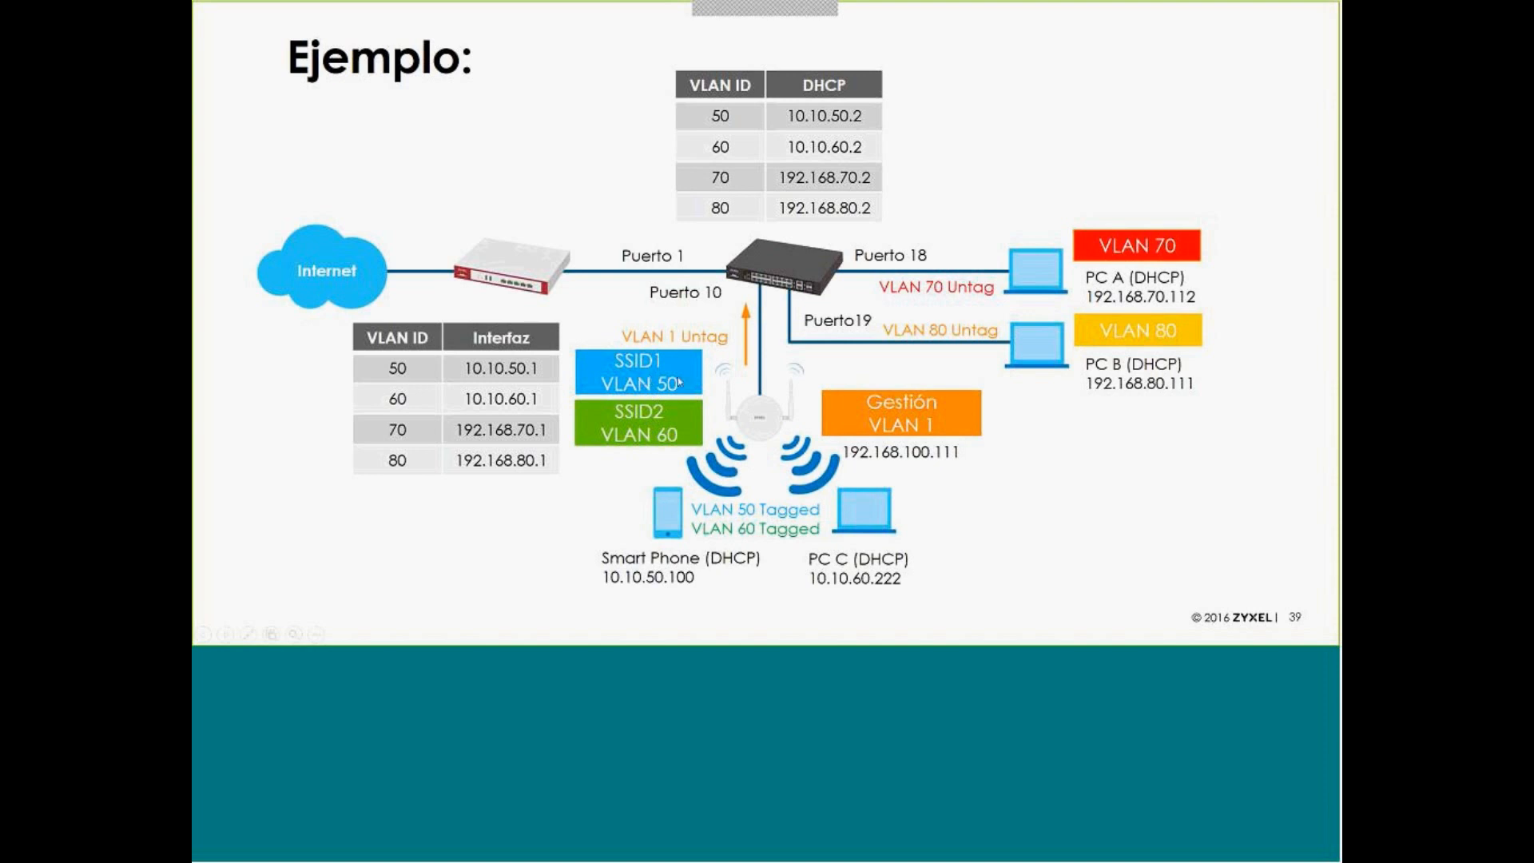
key("alt+Tab")
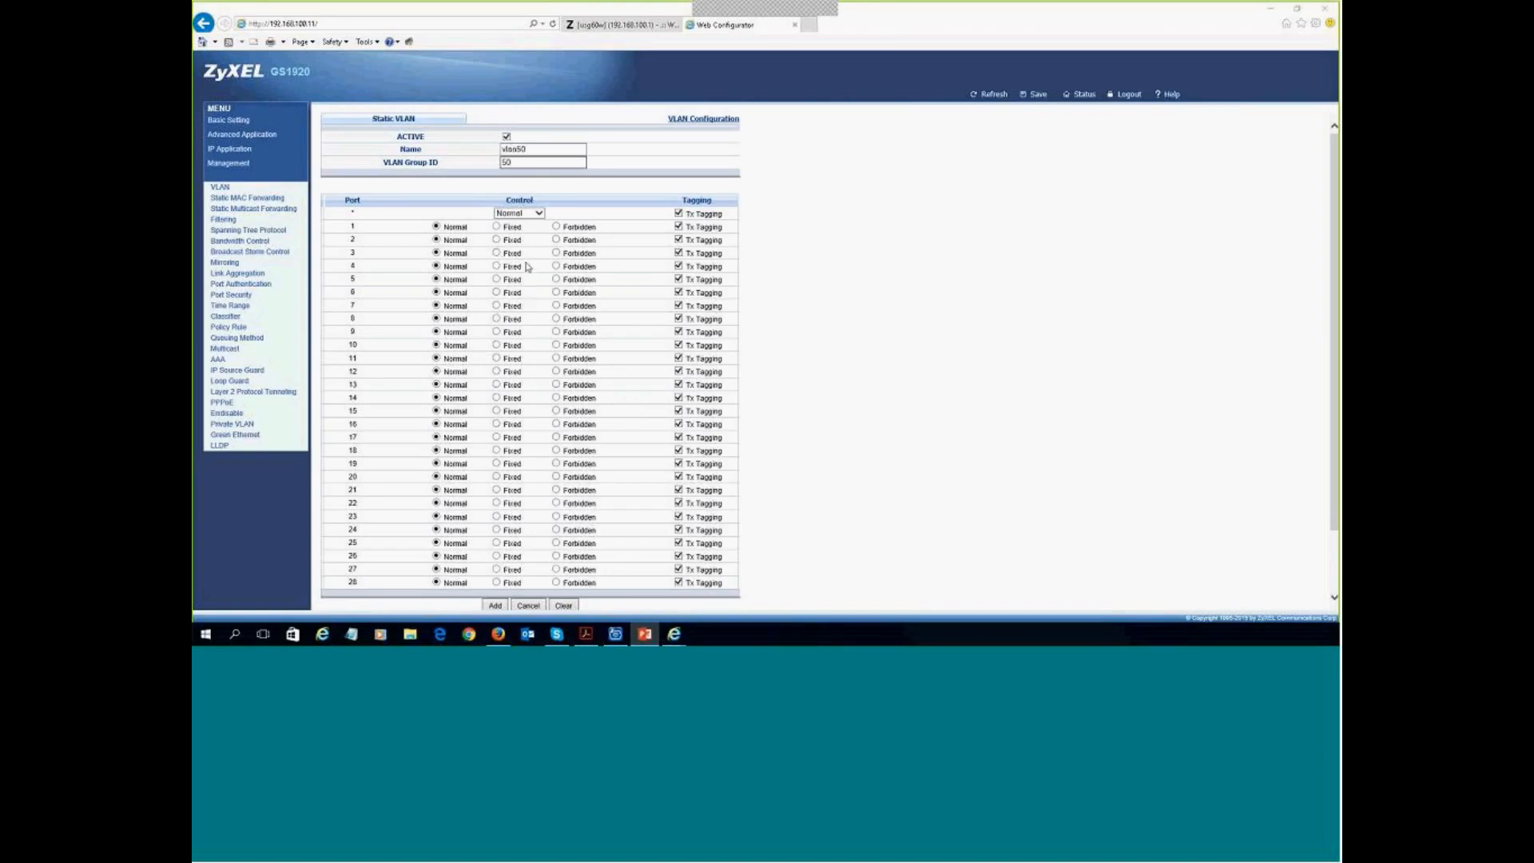
- Make ports 1 and 10 fixed members, clearing all-ports tagging and tagging port 10
scroll(527, 266, "down", 2)
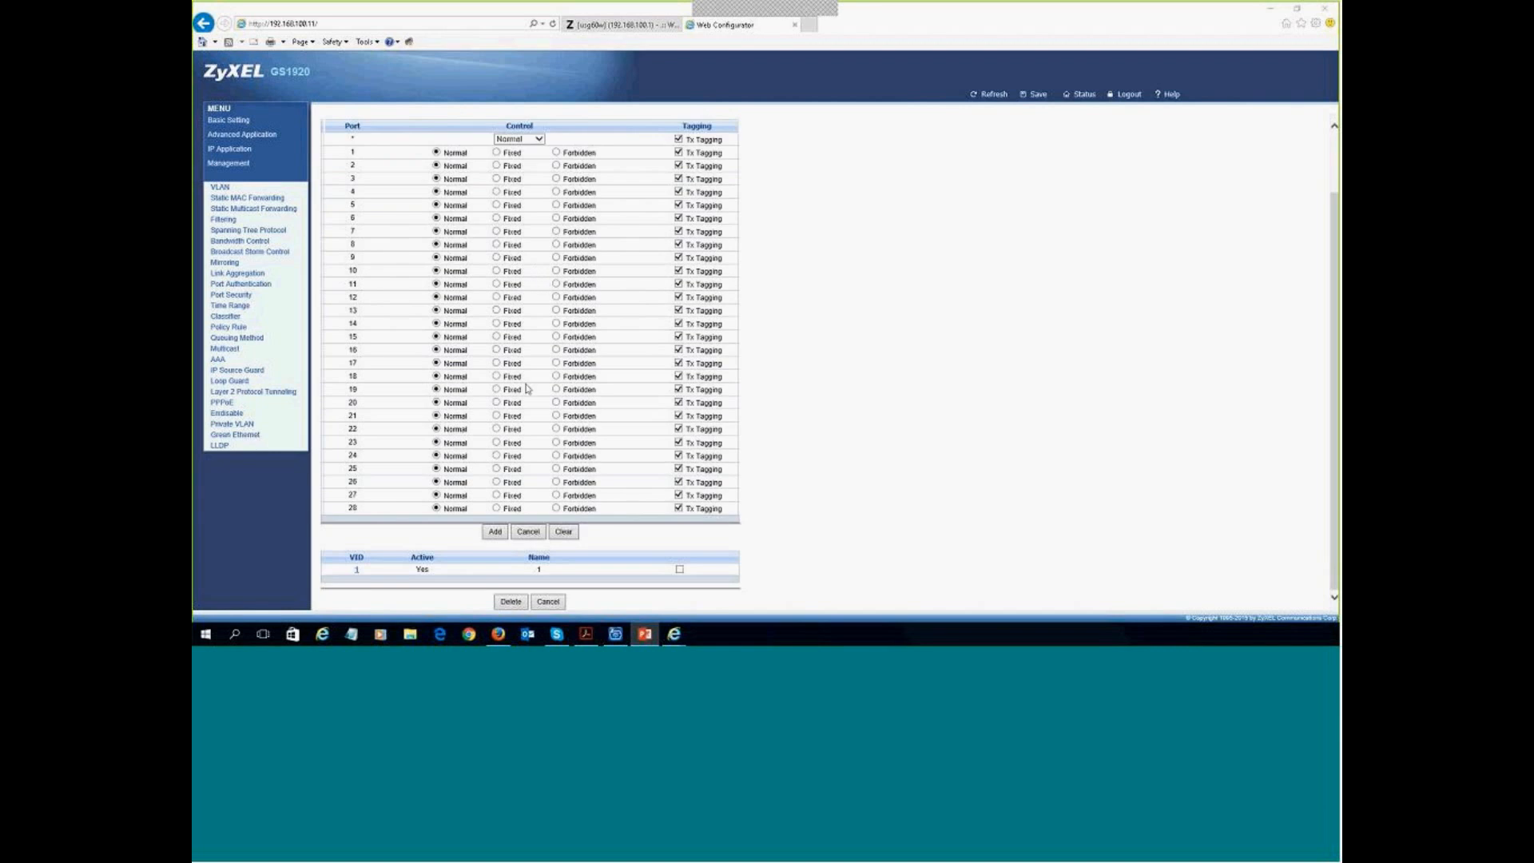
scroll(497, 182, "up", 2)
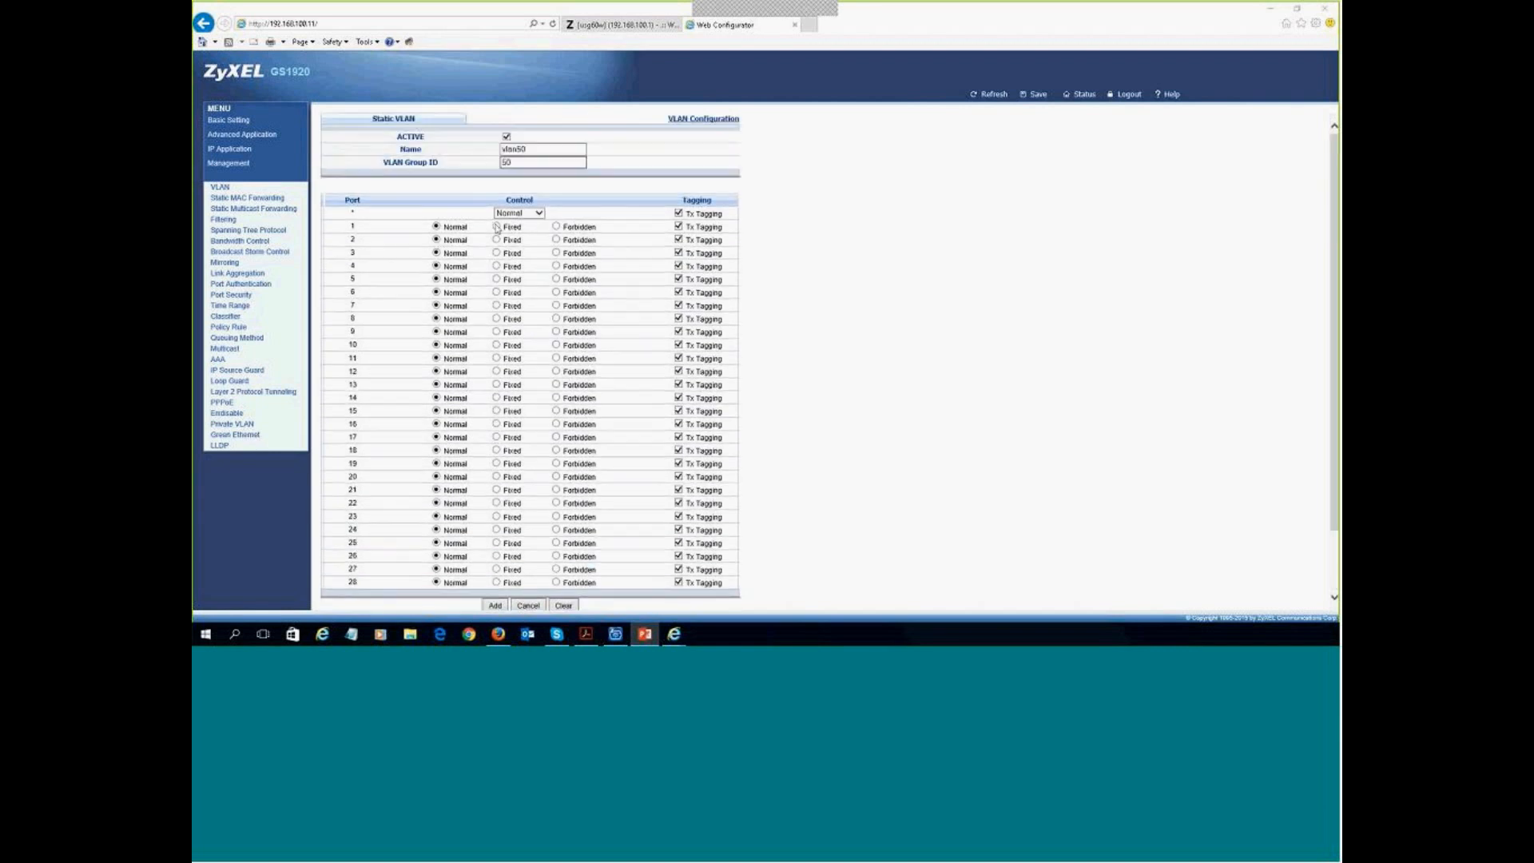
left_click(497, 226)
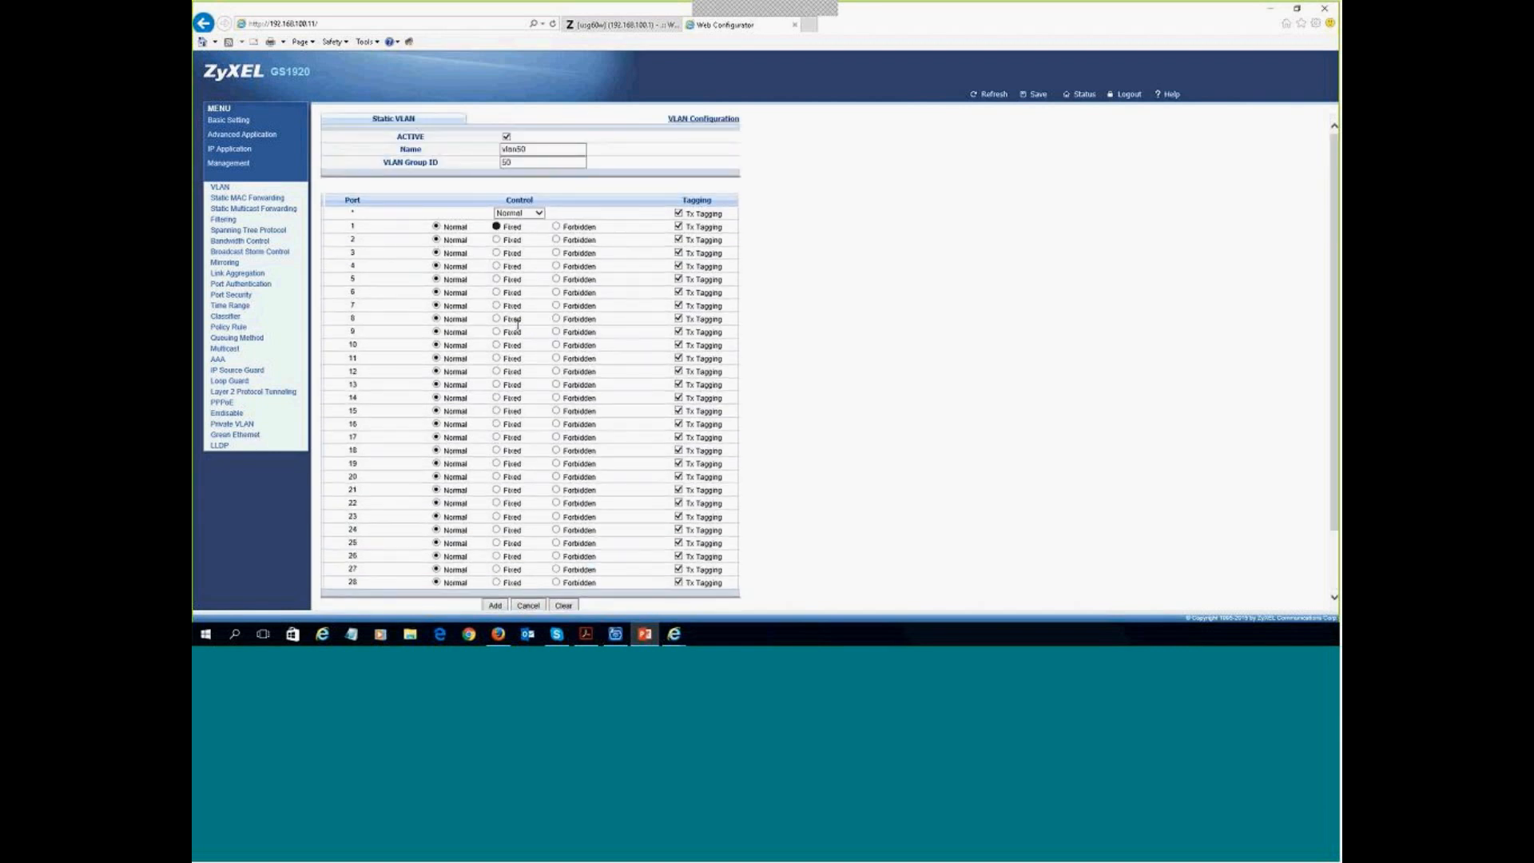
left_click(679, 214)
left_click(524, 213)
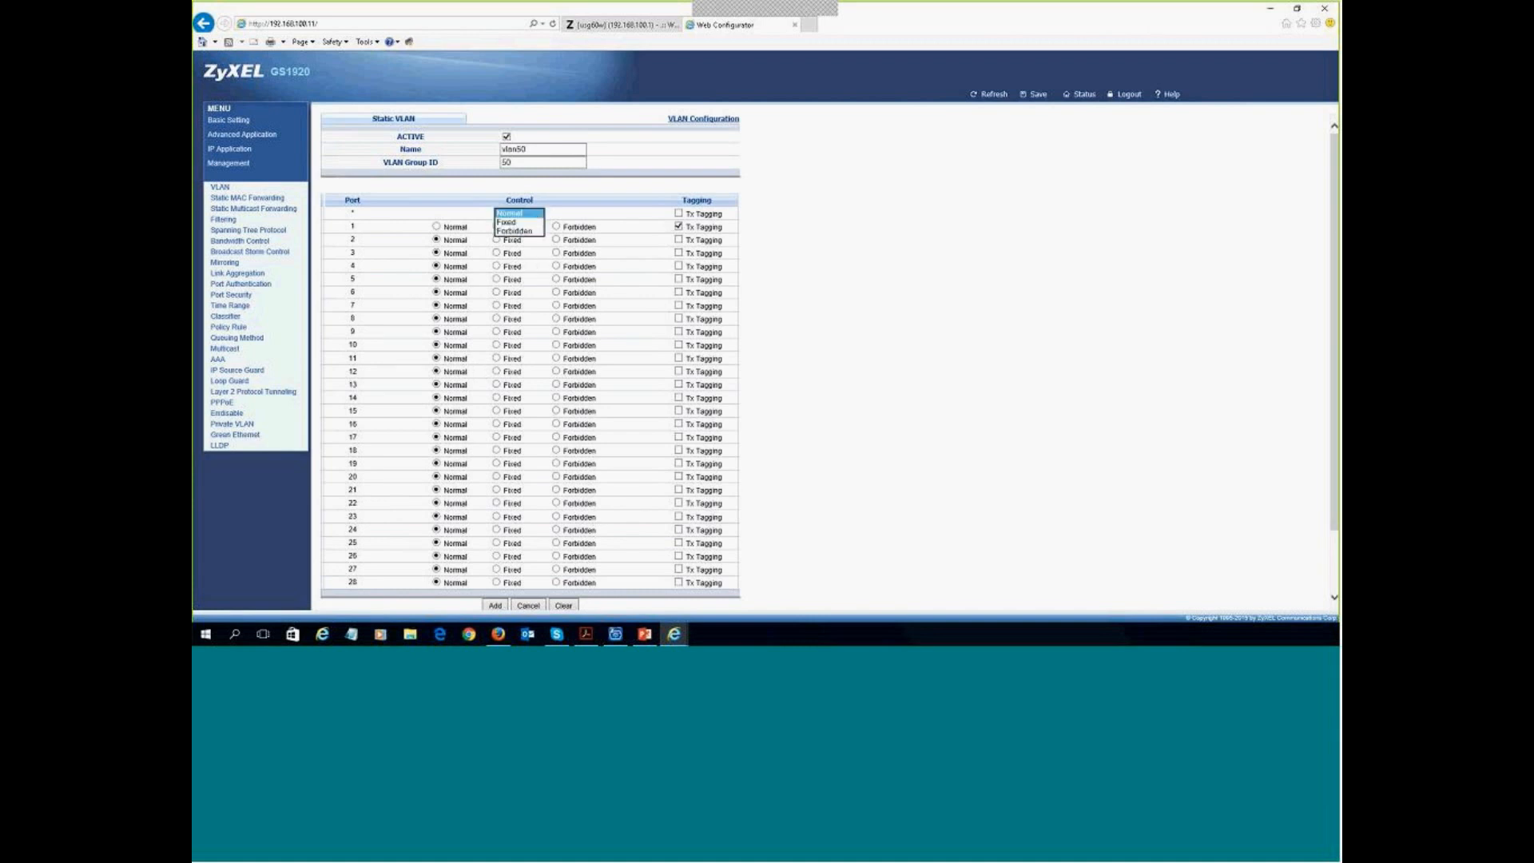
left_click(772, 208)
left_click(496, 346)
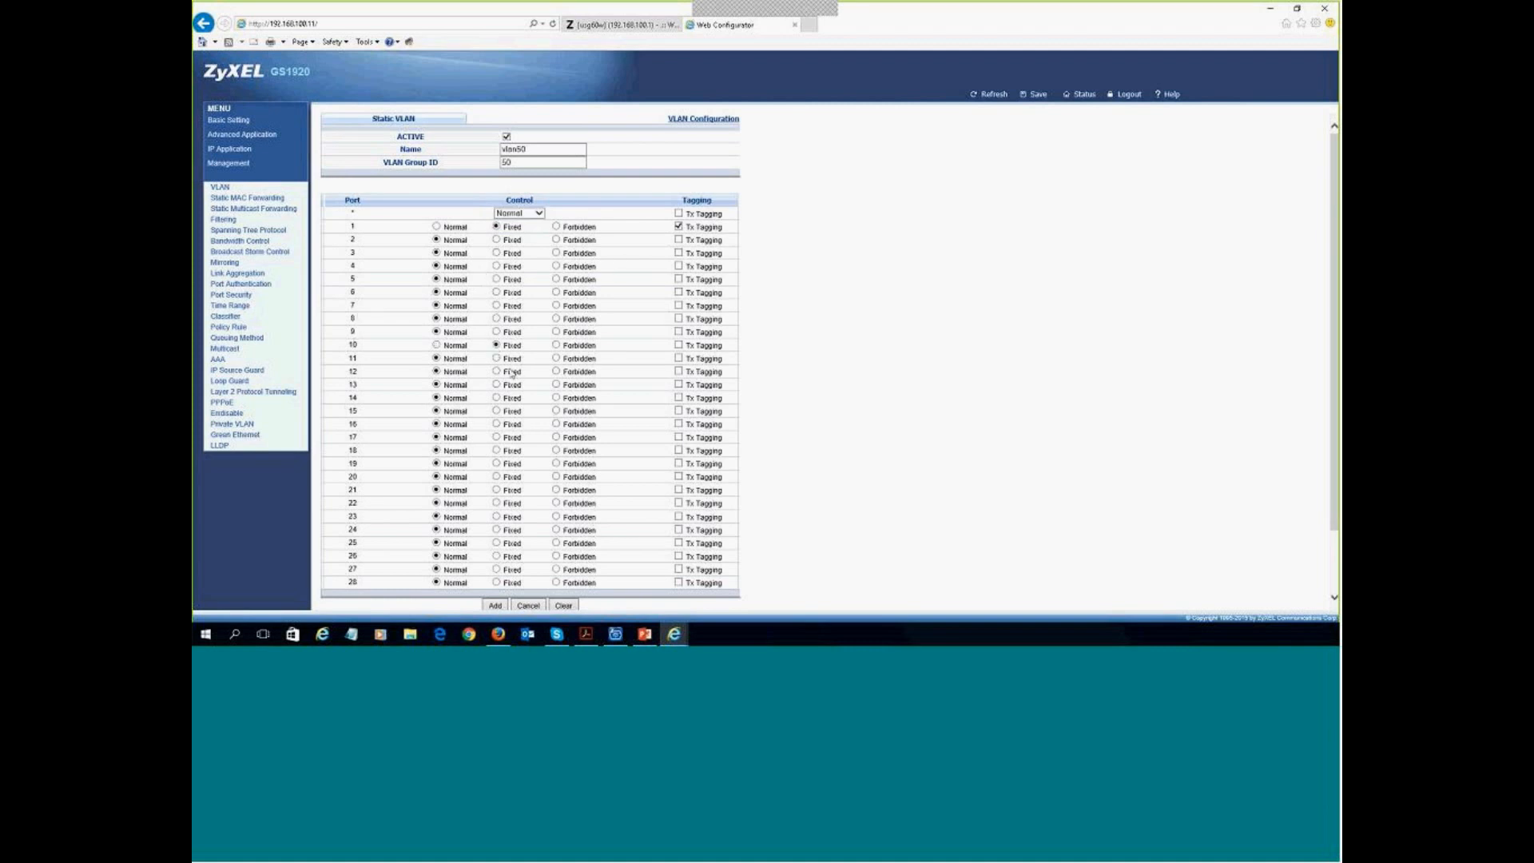
left_click(678, 346)
- Set all other ports to forbidden, keep ports 1 and 10 fixed, and add VLAN 50
left_click(537, 213)
left_click(515, 240)
left_click(496, 227)
left_click(497, 346)
scroll(602, 320, "down", 2)
scroll(574, 309, "up", 2)
scroll(554, 501, "down", 1)
scroll(554, 502, "down", 1)
left_click(495, 531)
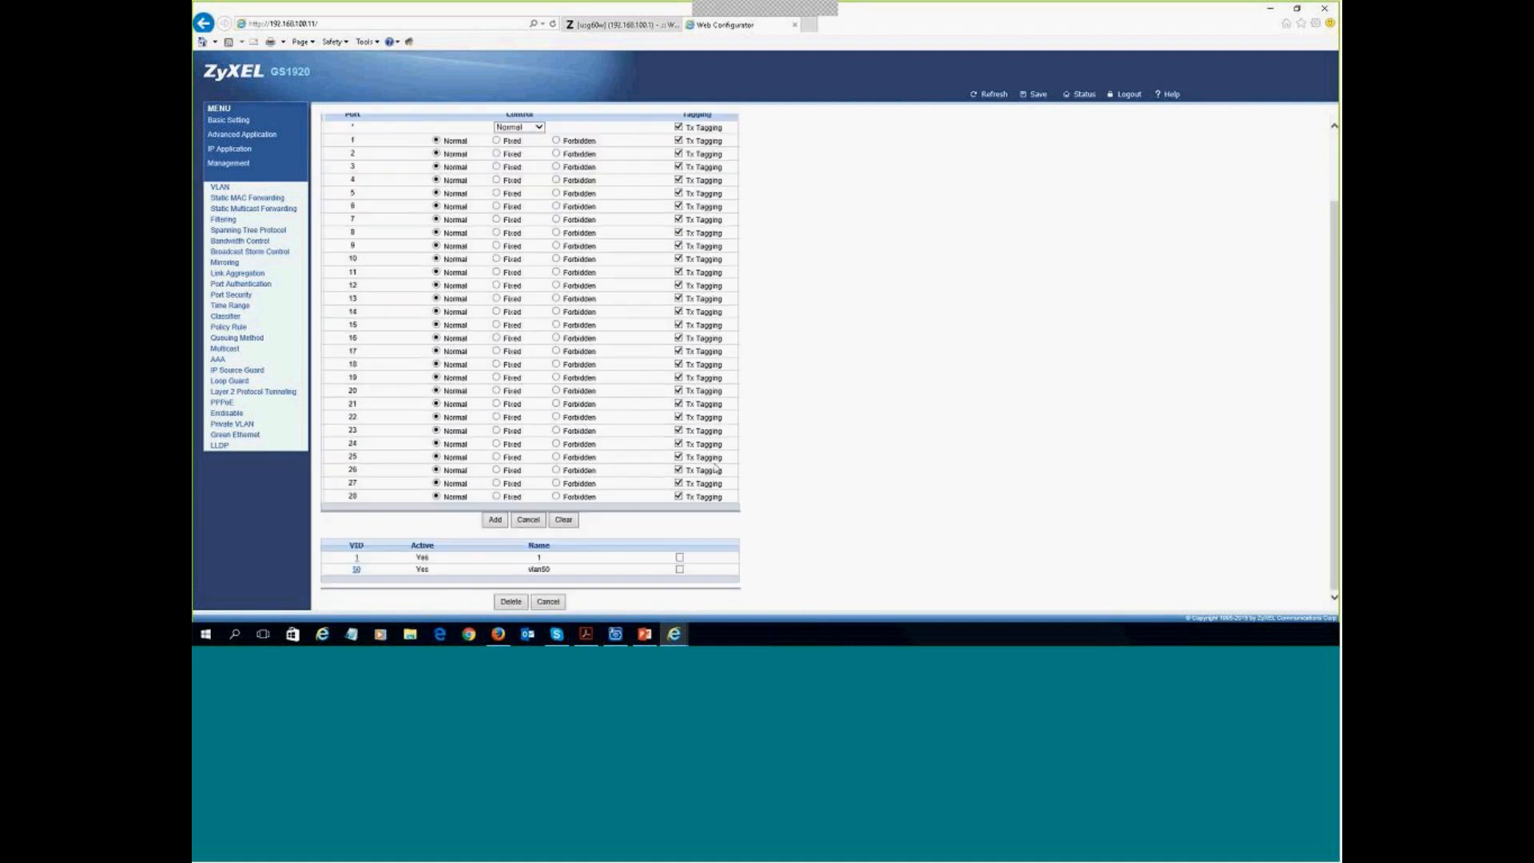
- Enter name vlan60 and group ID 60 for the next VLAN, then view the diagram slide
scroll(733, 343, "down", 2)
scroll(548, 286, "up", 2)
left_click(520, 150)
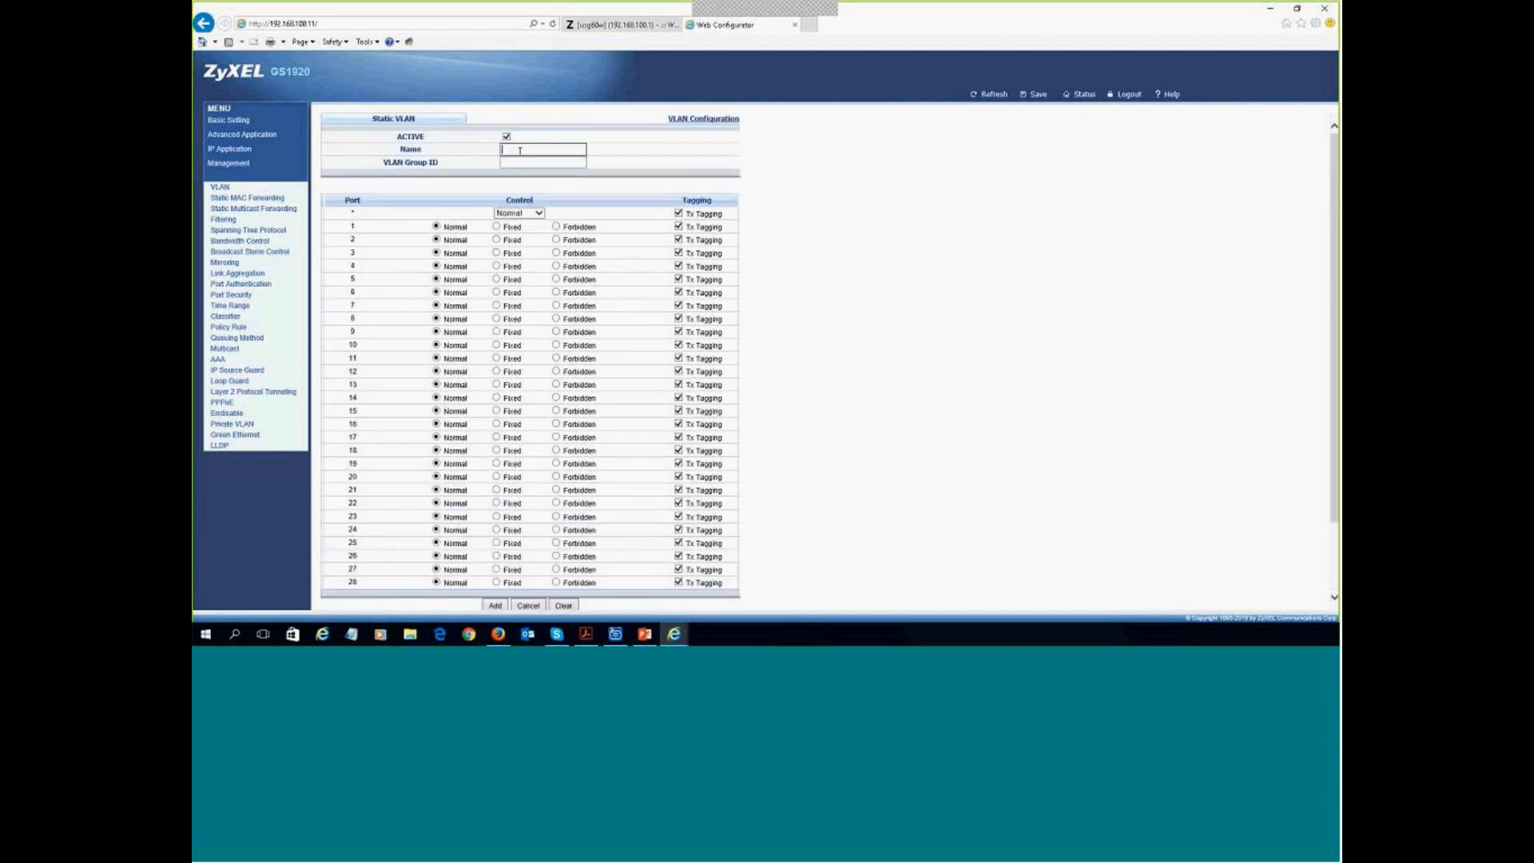
type("60")
left_click(532, 162)
left_click_drag(527, 149, 430, 140)
type("vla")
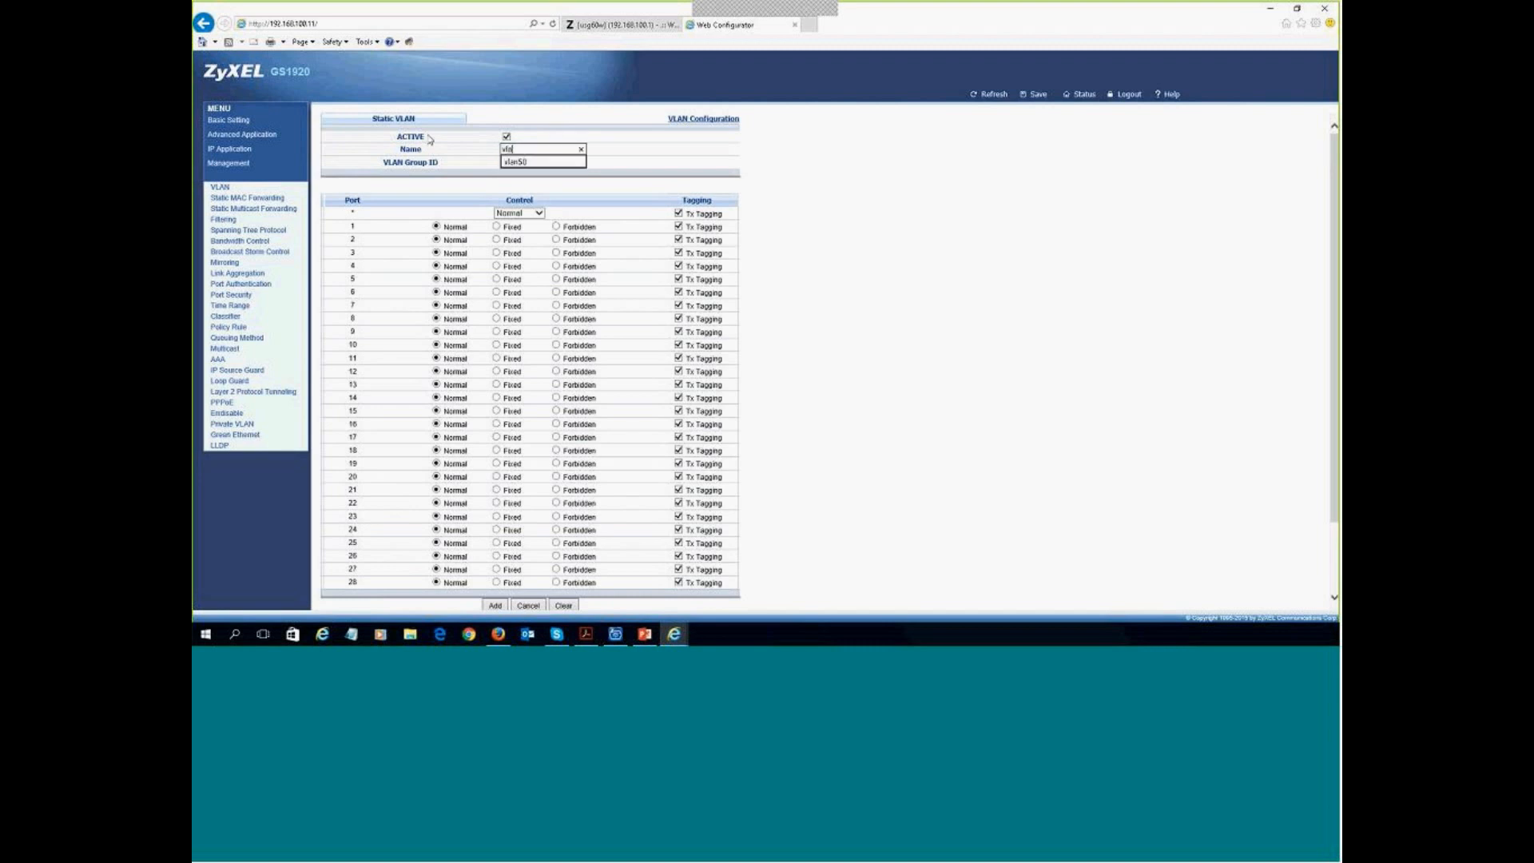
type("n60")
left_click(508, 159)
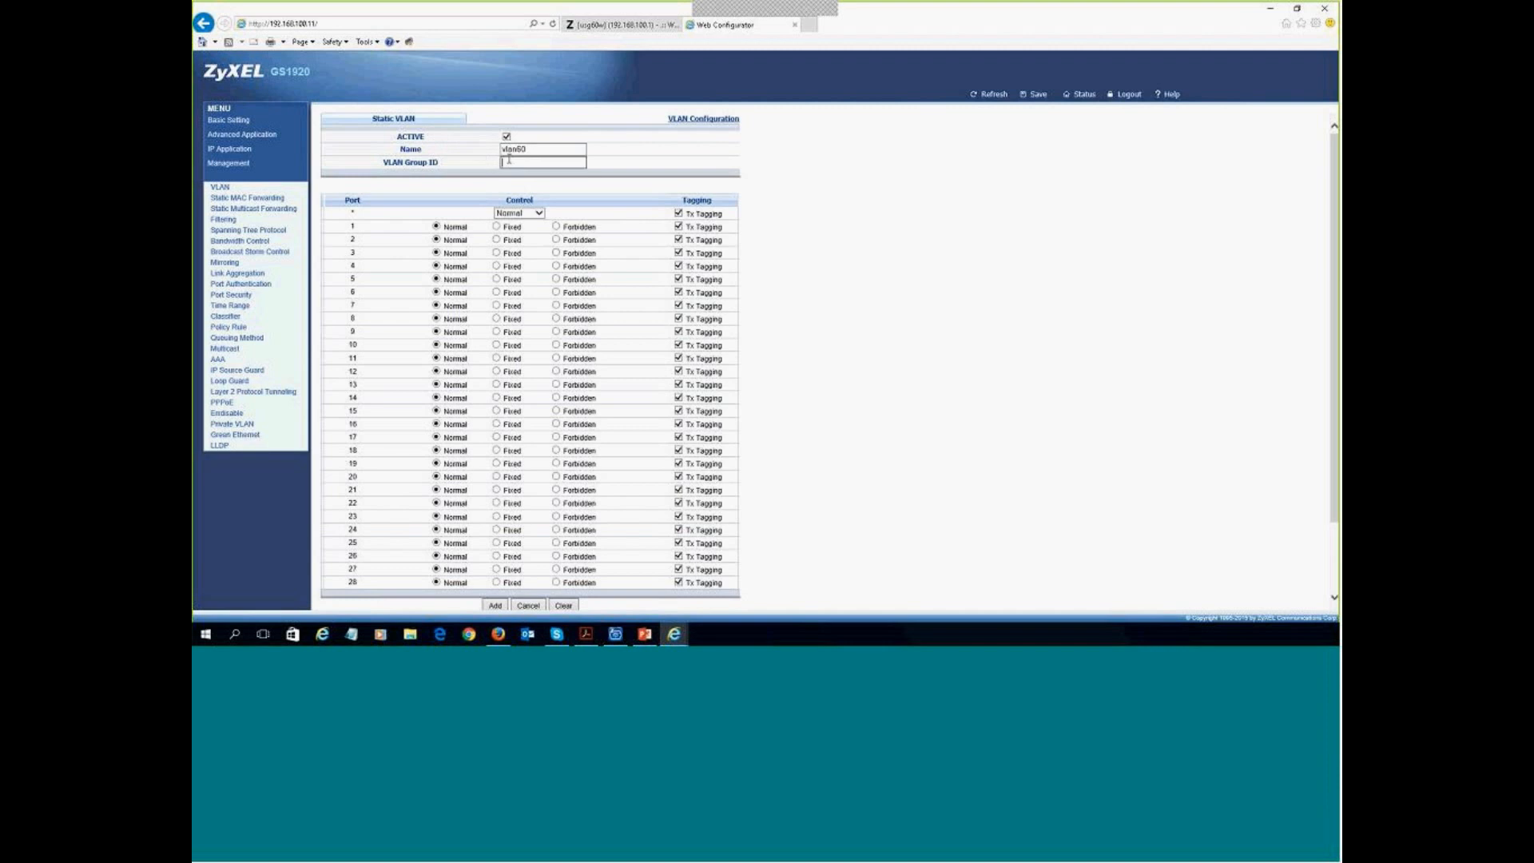
type("60")
key("alt+Tab")
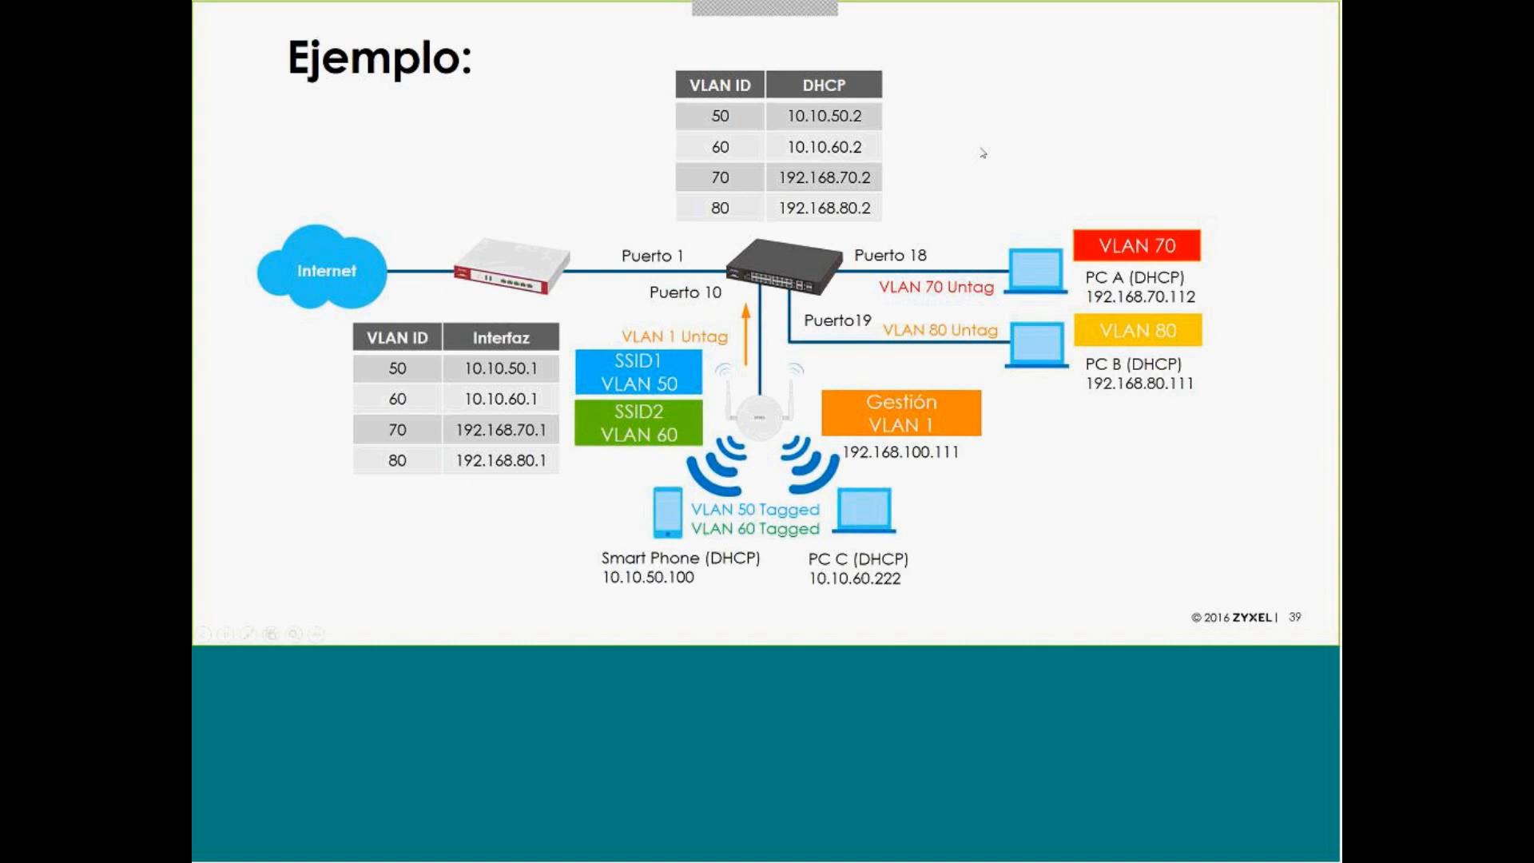
- Return from the diagram slide to the switch's Static VLAN form holding vlan60
key("alt+Tab")
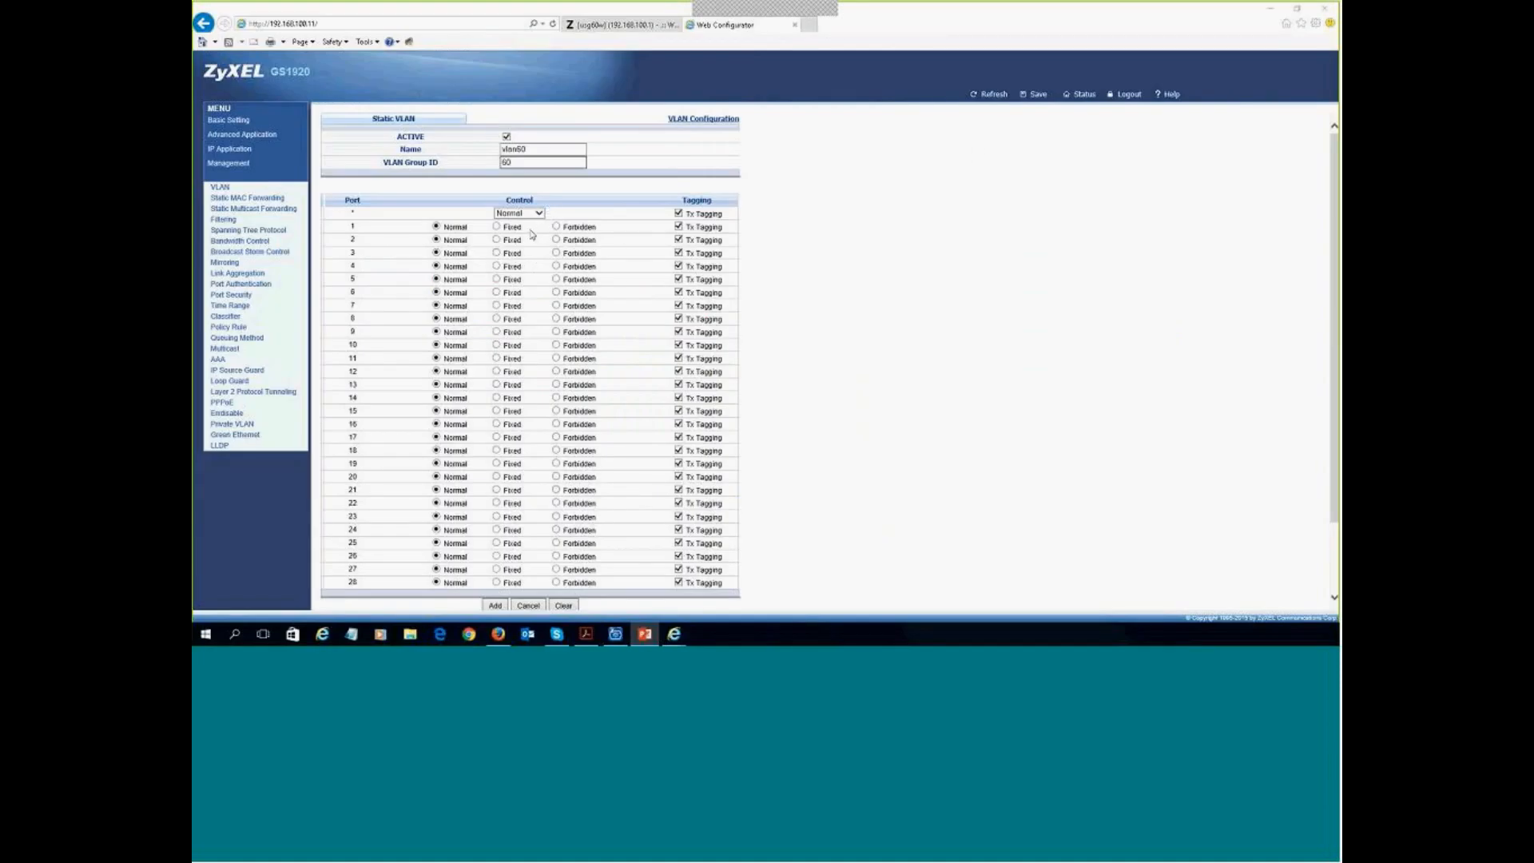
- Untag and forbid all ports, make ports 1 and 10 fixed tagged members, and add VLAN 60
left_click(679, 214)
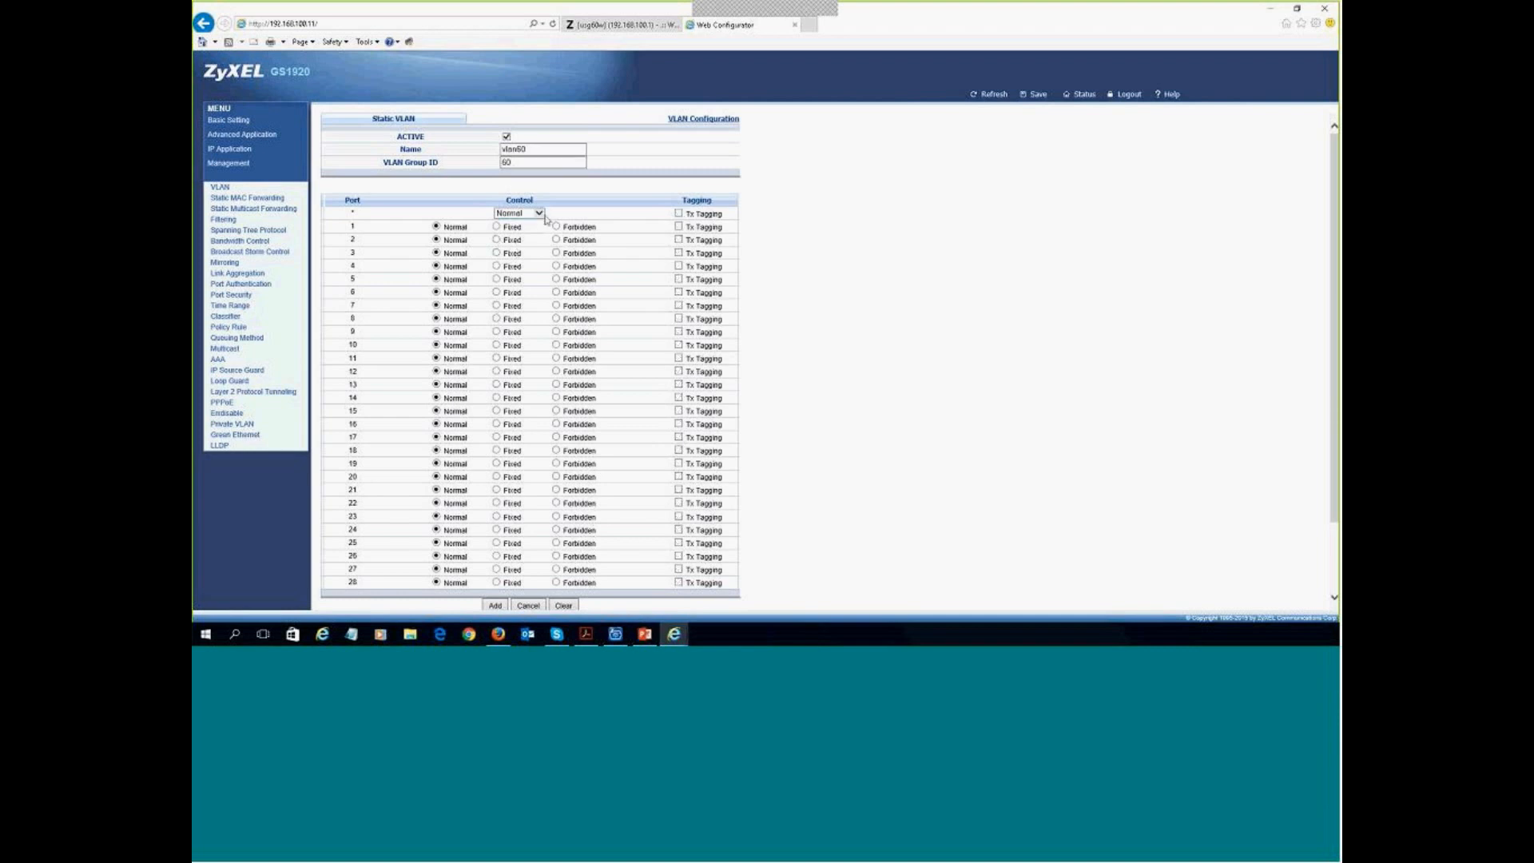
left_click(542, 214)
left_click(533, 238)
left_click(497, 227)
left_click(497, 345)
left_click(678, 345)
left_click(679, 227)
scroll(559, 447, "down", 2)
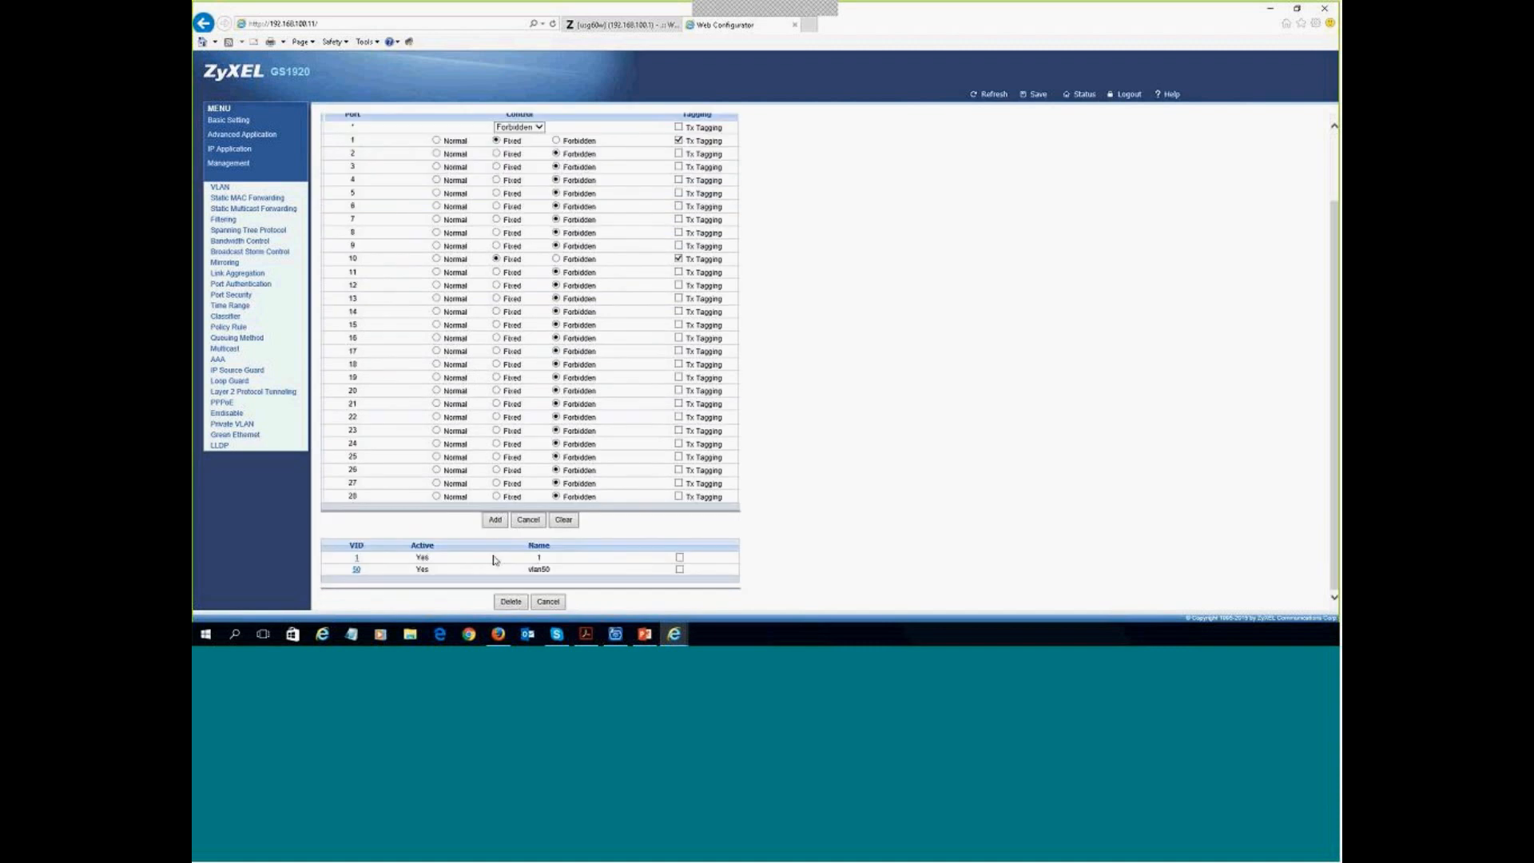
left_click(494, 520)
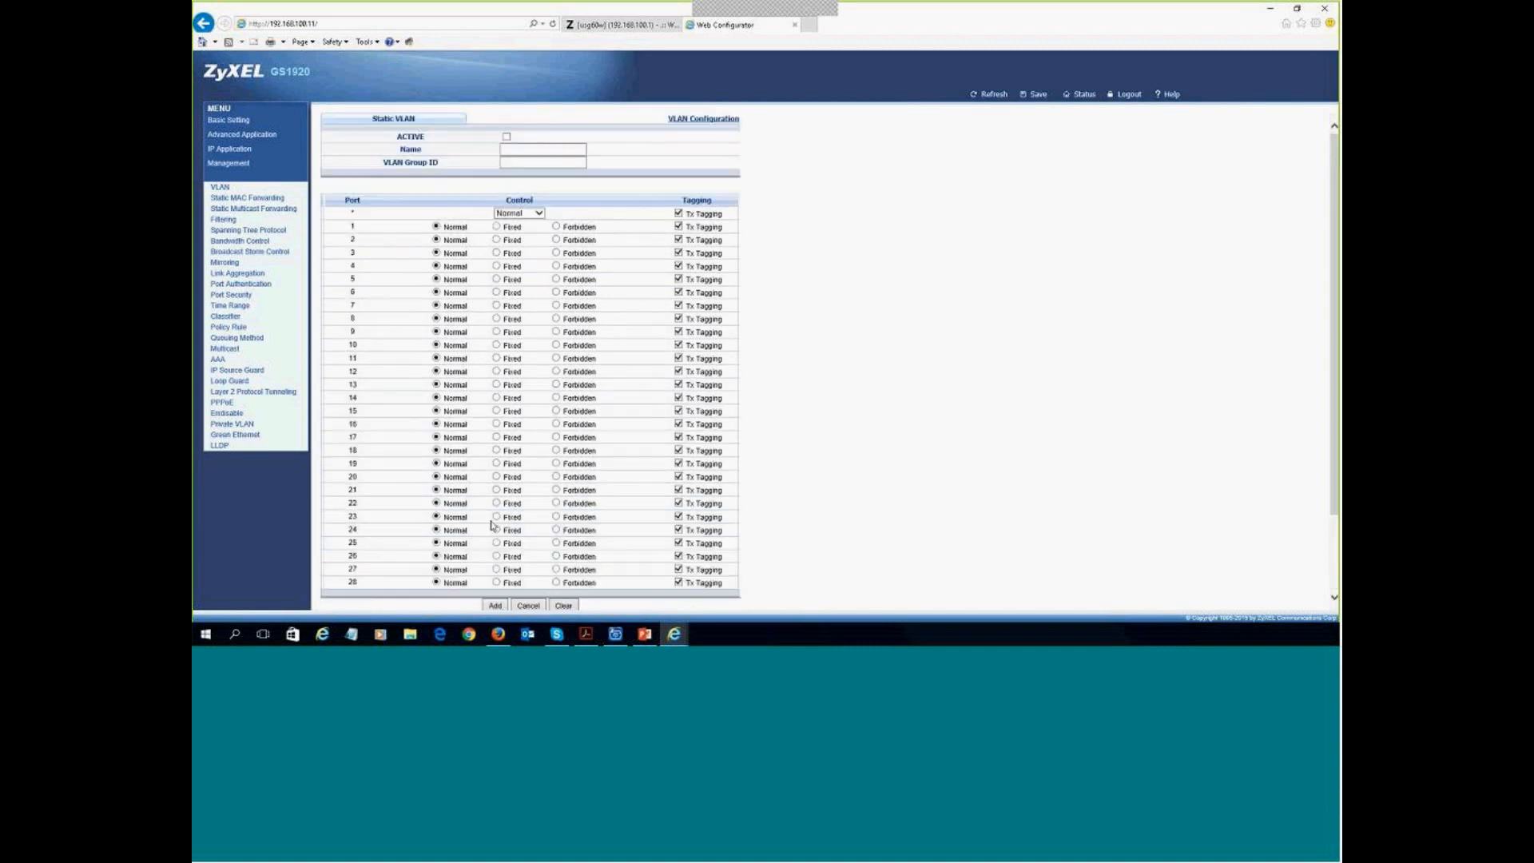
scroll(587, 458, "down", 2)
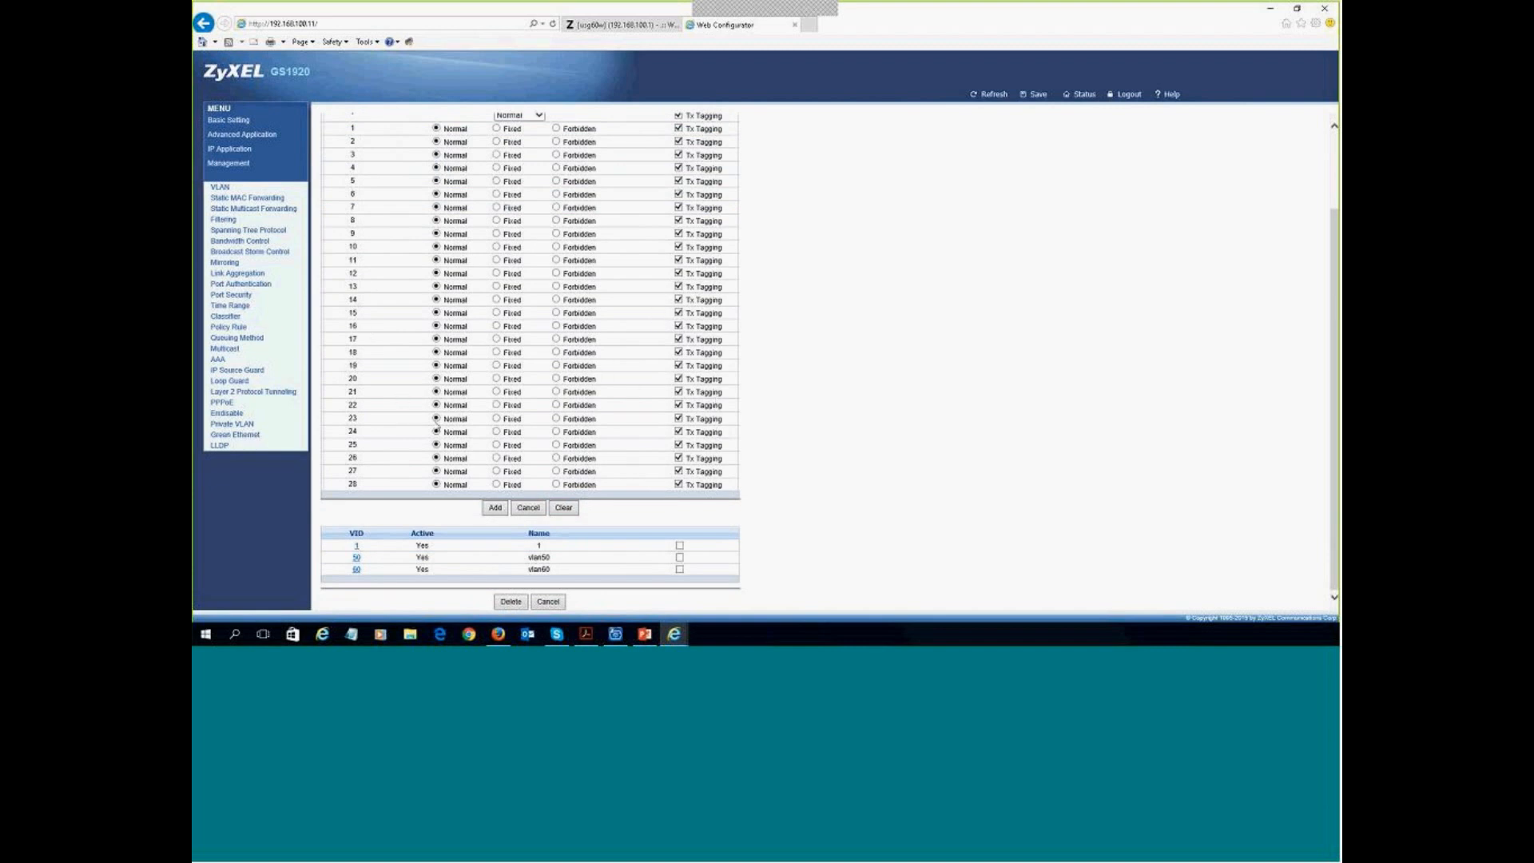
- Enter active vlan70 with group ID 70, port 1 fixed and tagged, then check the diagram slide
scroll(550, 391, "up", 2)
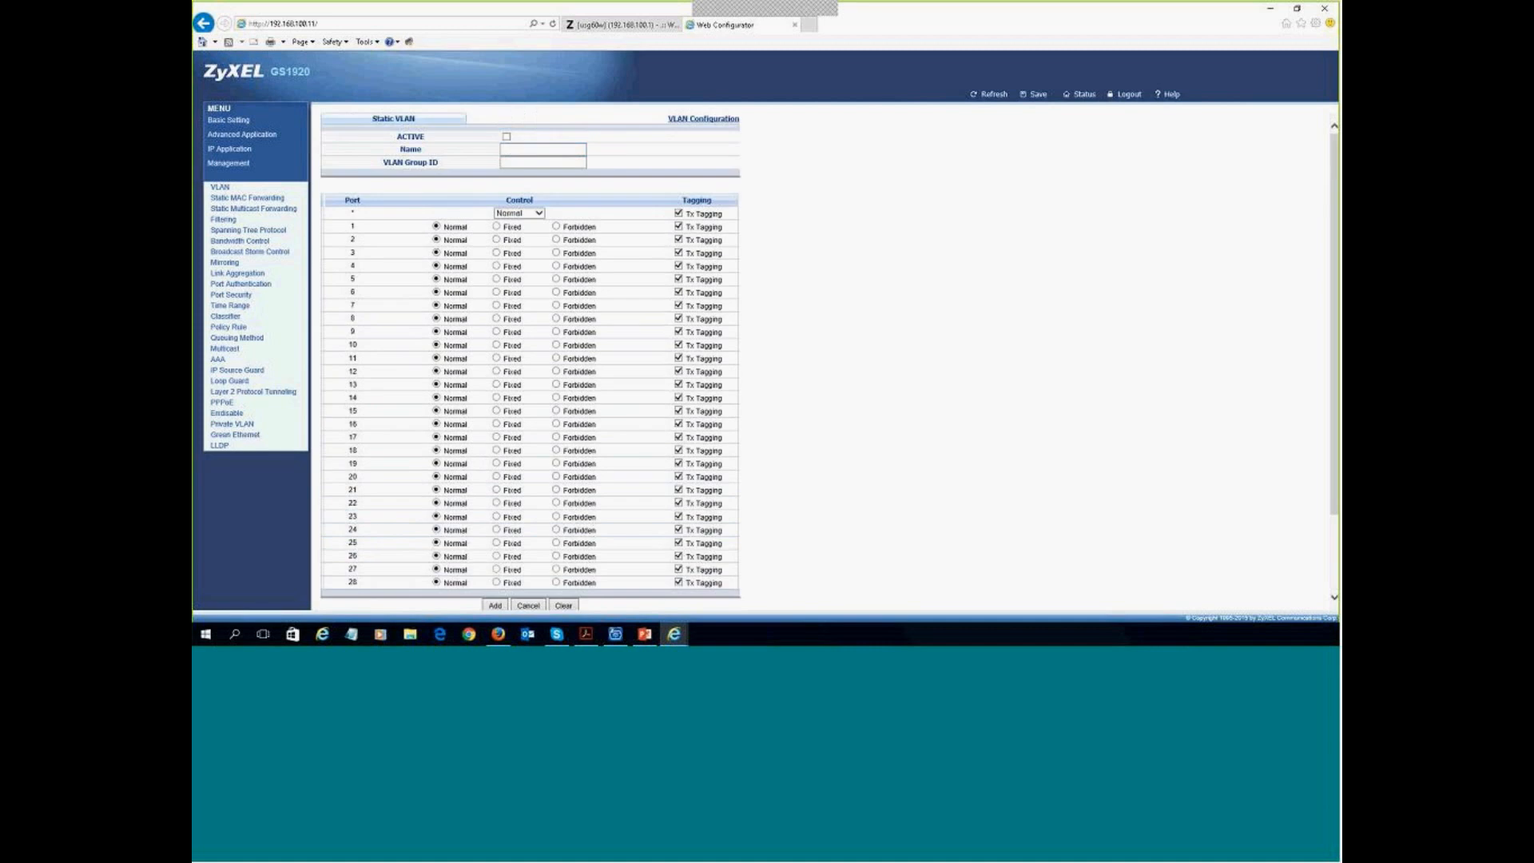
left_click(507, 137)
left_click(508, 149)
type("vlan70")
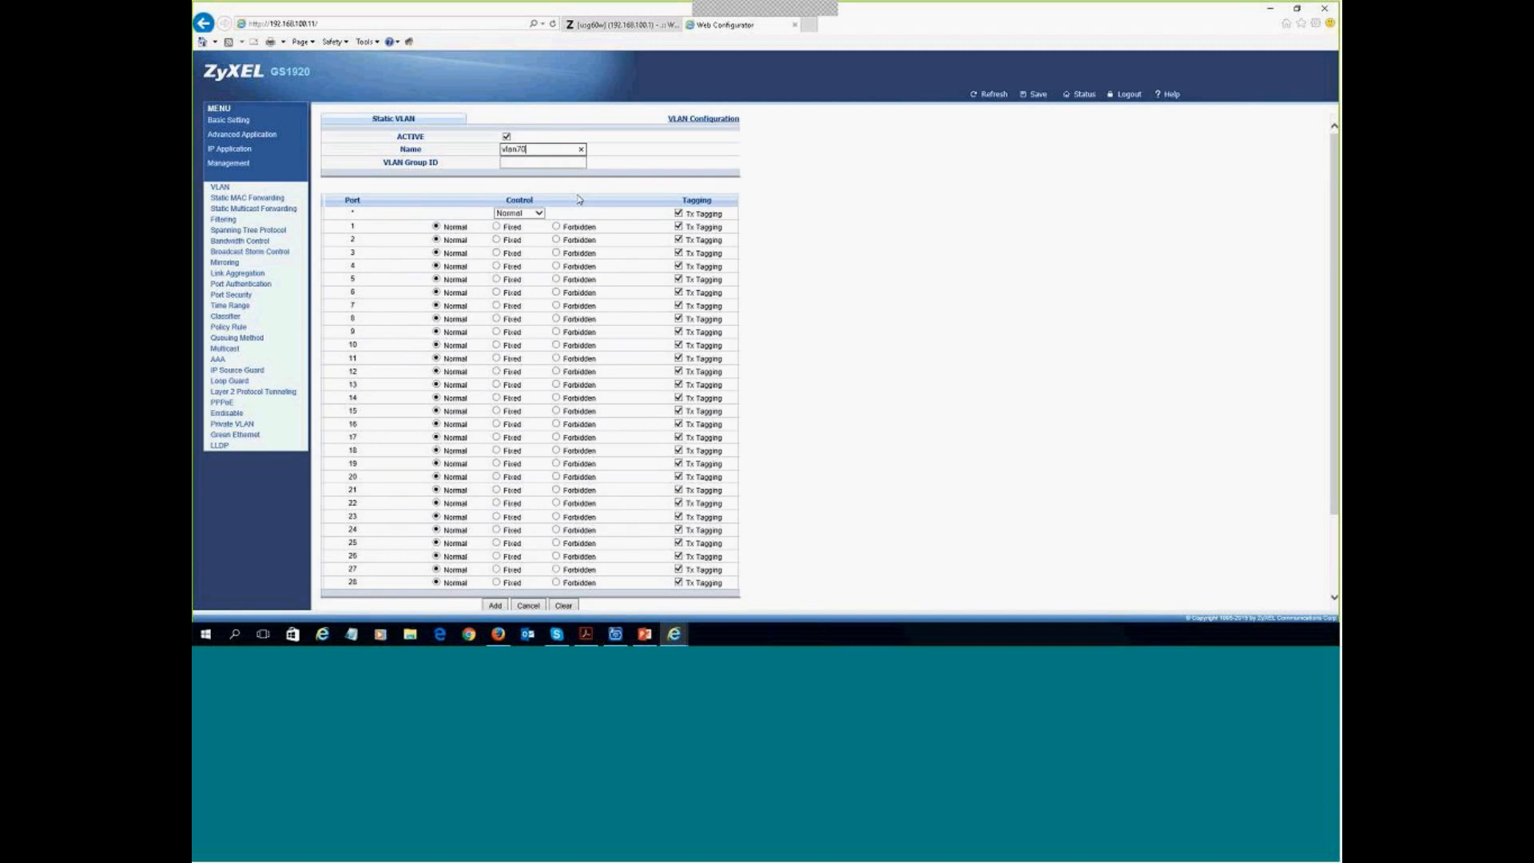
key("Tab")
type("70")
left_click(497, 227)
left_click(678, 214)
left_click(678, 226)
key("alt+Tab")
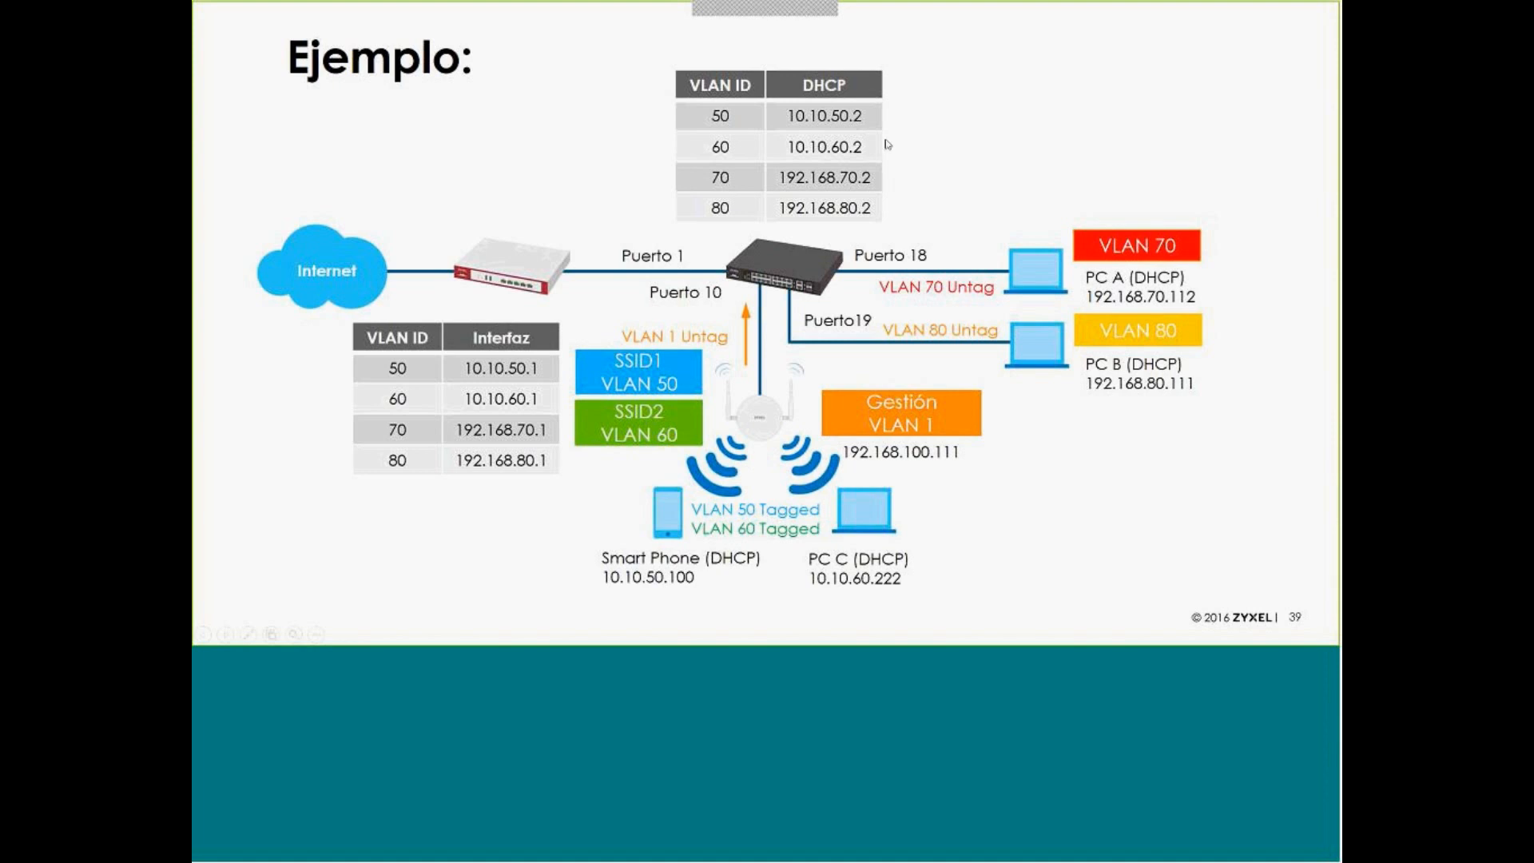
- Return from the diagram slide to the switch's VLAN 70 entry form
key("alt+Tab")
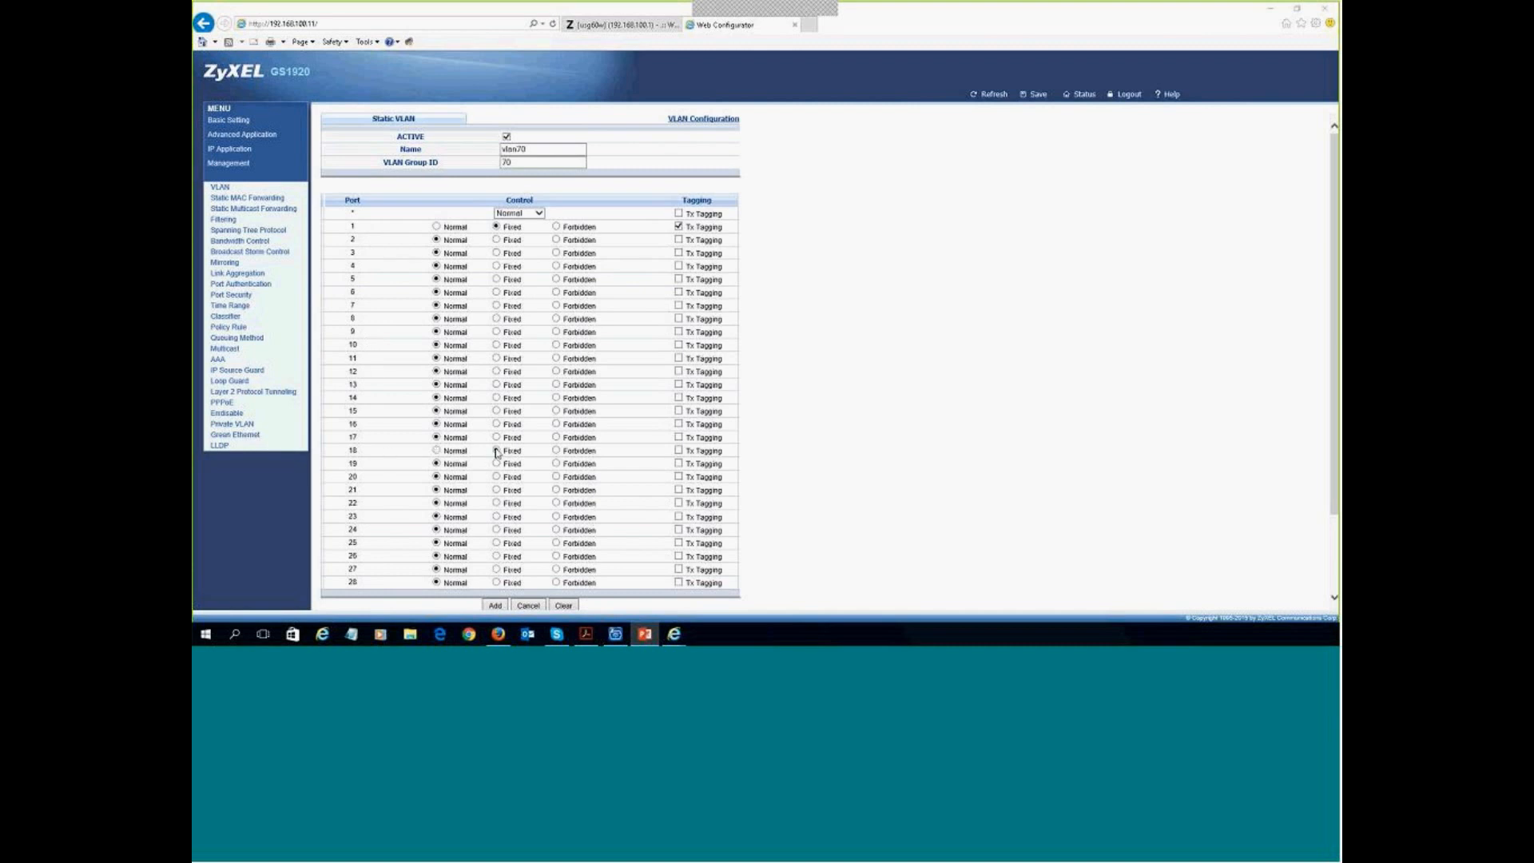
- Make port 18 a fixed, untagged member of VLAN 70
left_click(496, 452)
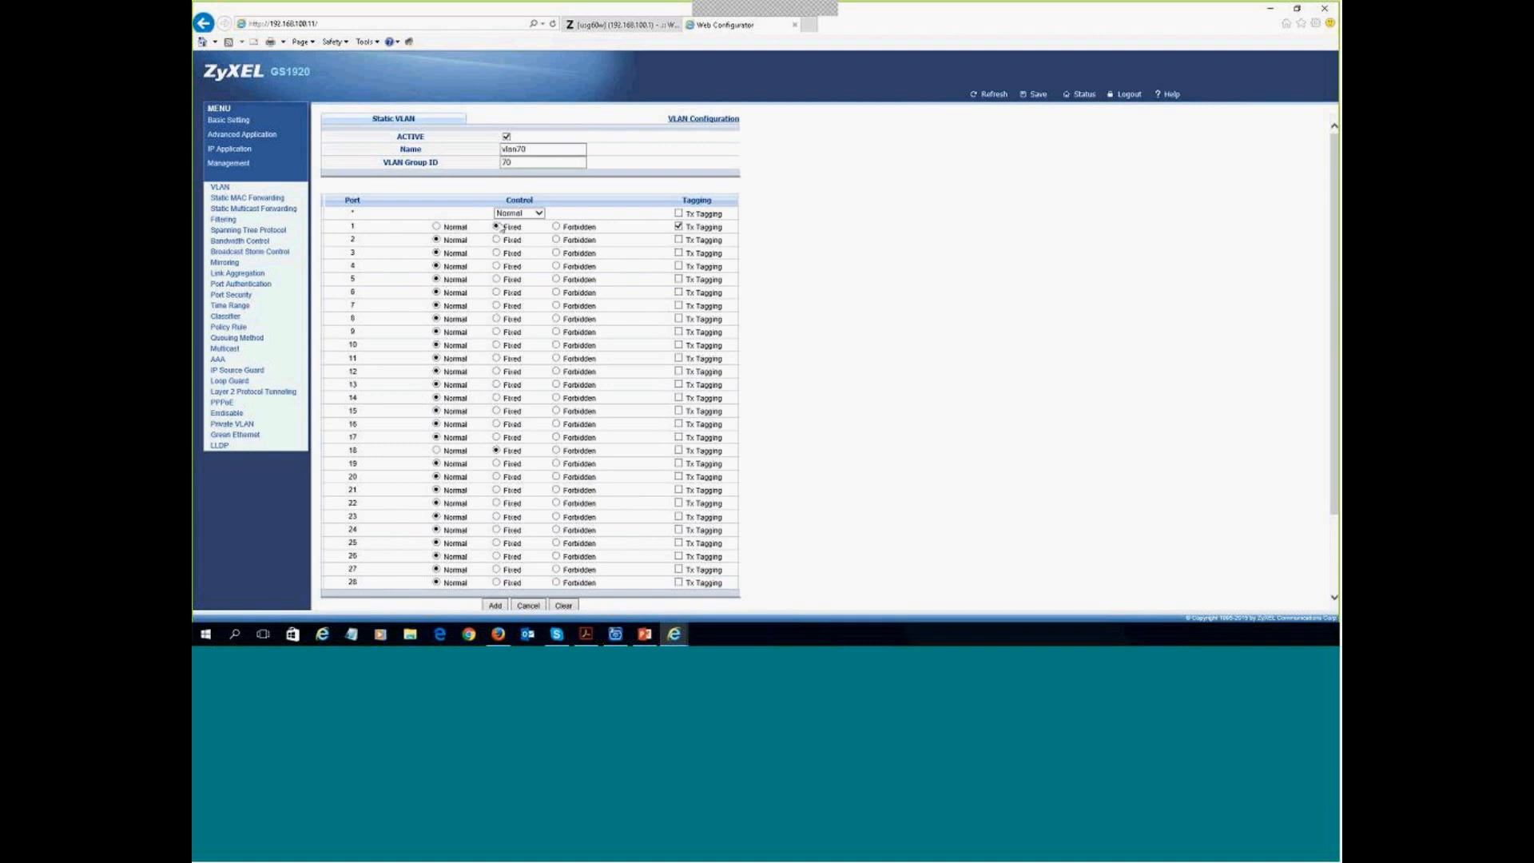
scroll(490, 242, "down", 3)
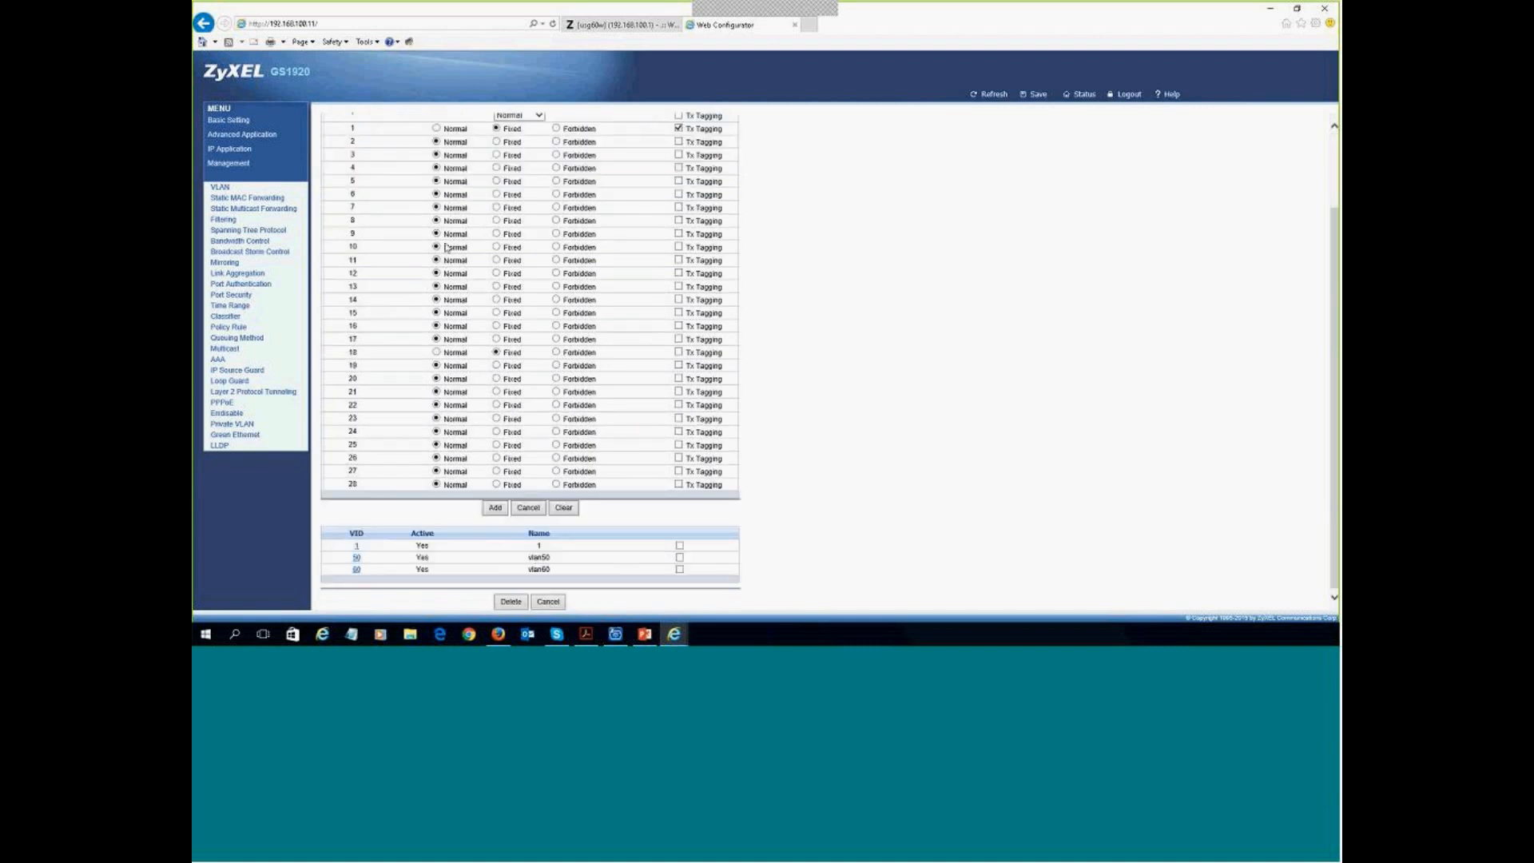
scroll(502, 160, "up", 2)
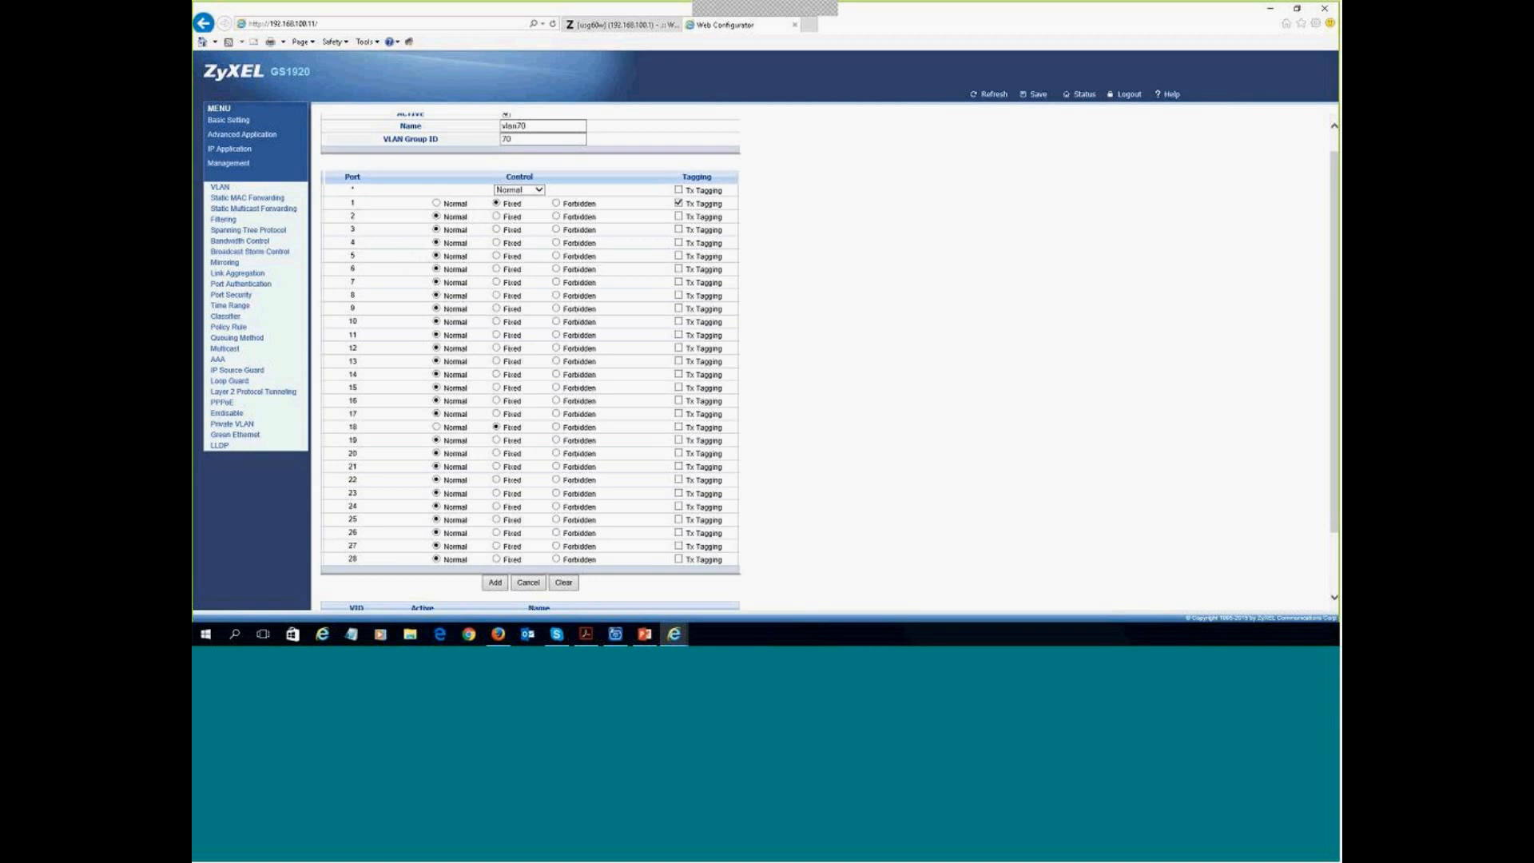
scroll(750, 313, "down", 2)
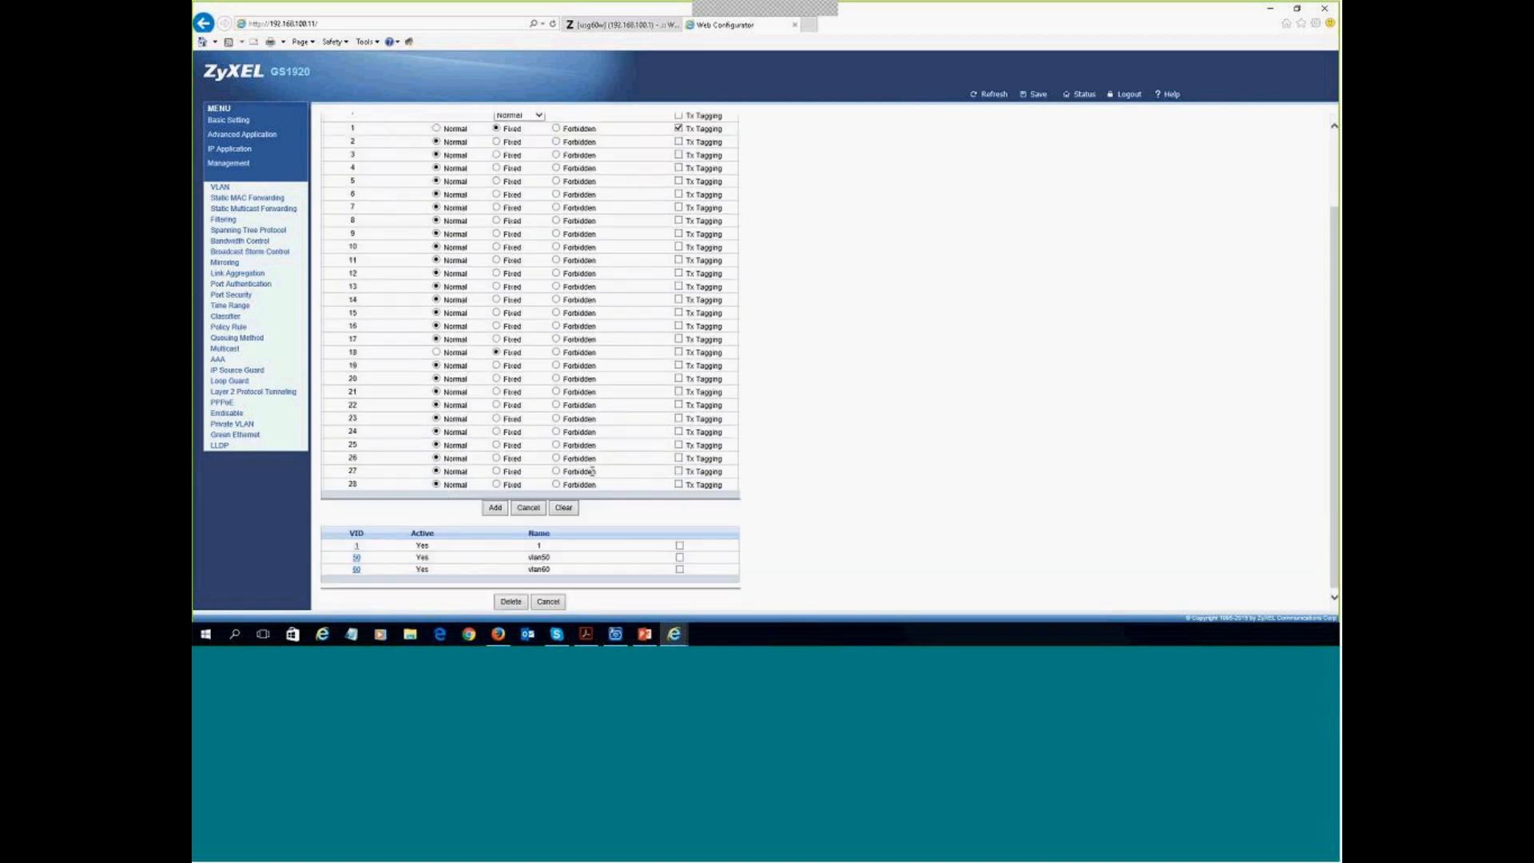
- Add VLAN 70 to the switch and clear the form for a new entry
left_click(495, 510)
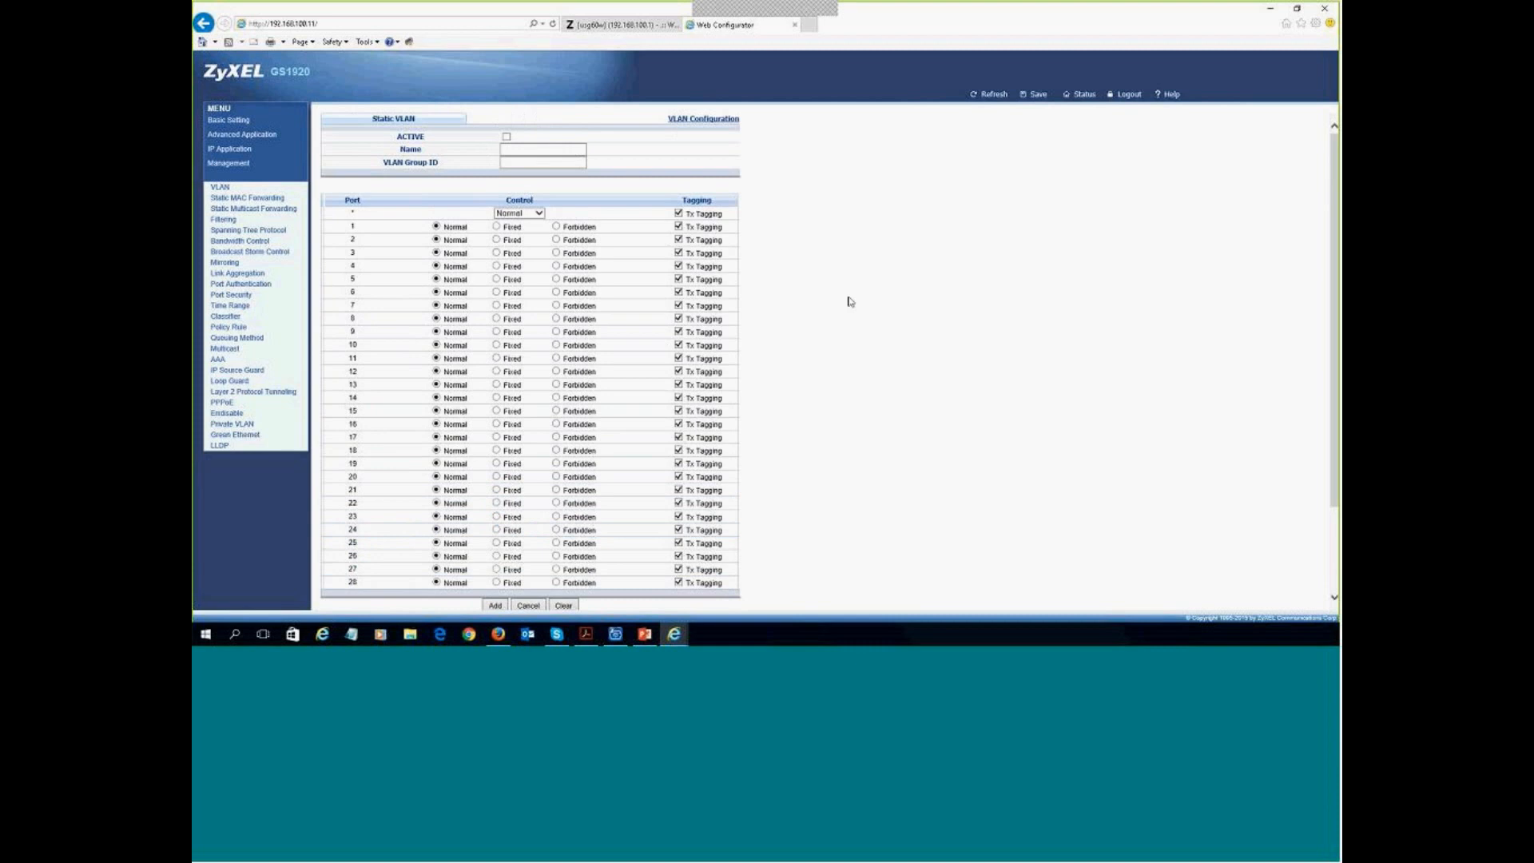
scroll(846, 295, "down", 2)
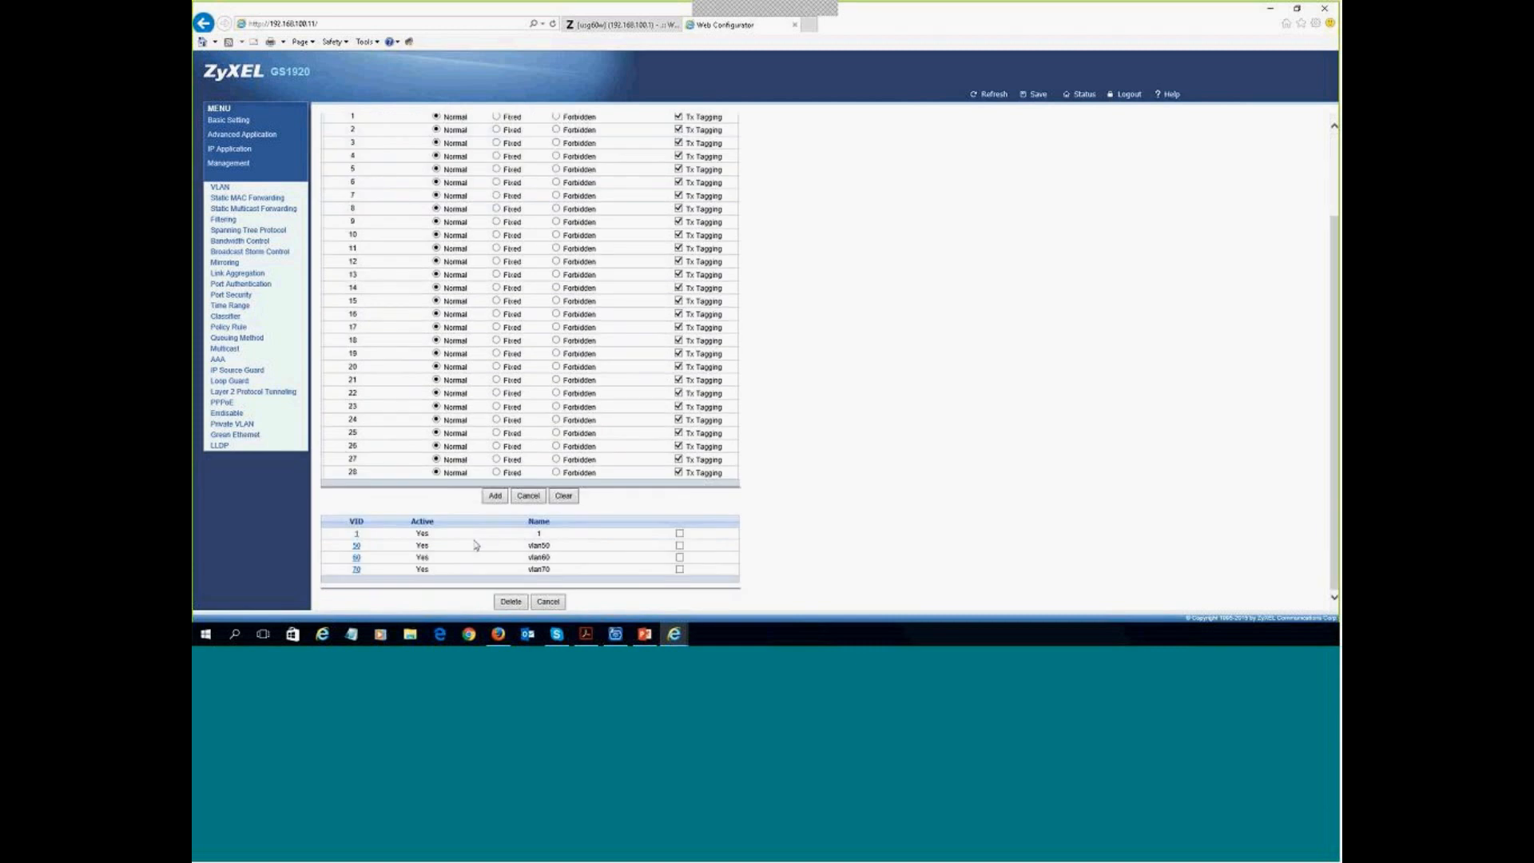
left_click(495, 495)
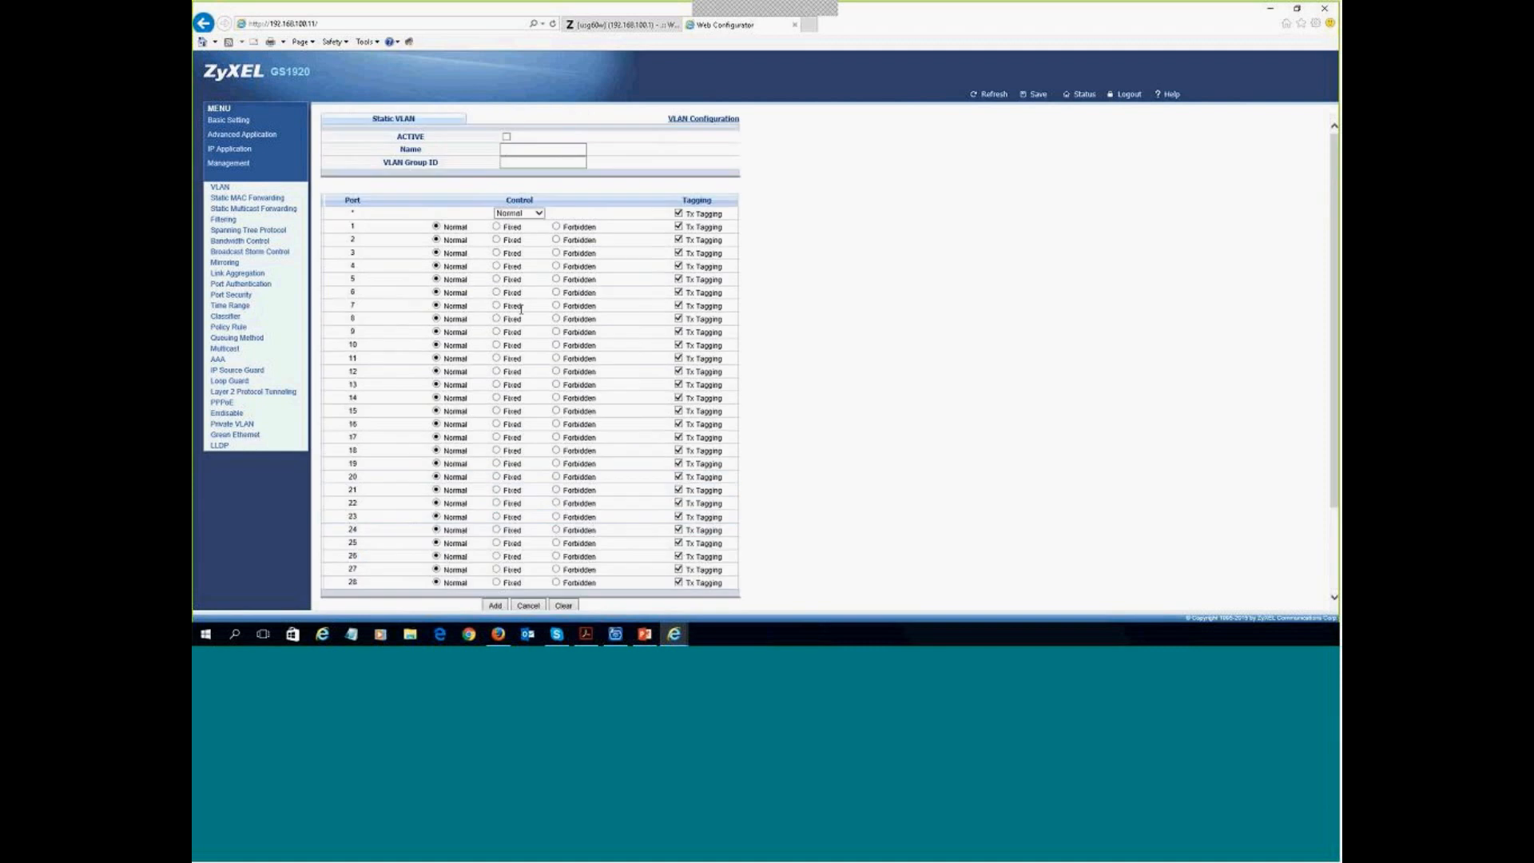
- Activate a new VLAN named vlan80 with group ID 80
left_click(506, 137)
left_click(515, 149)
type("vl")
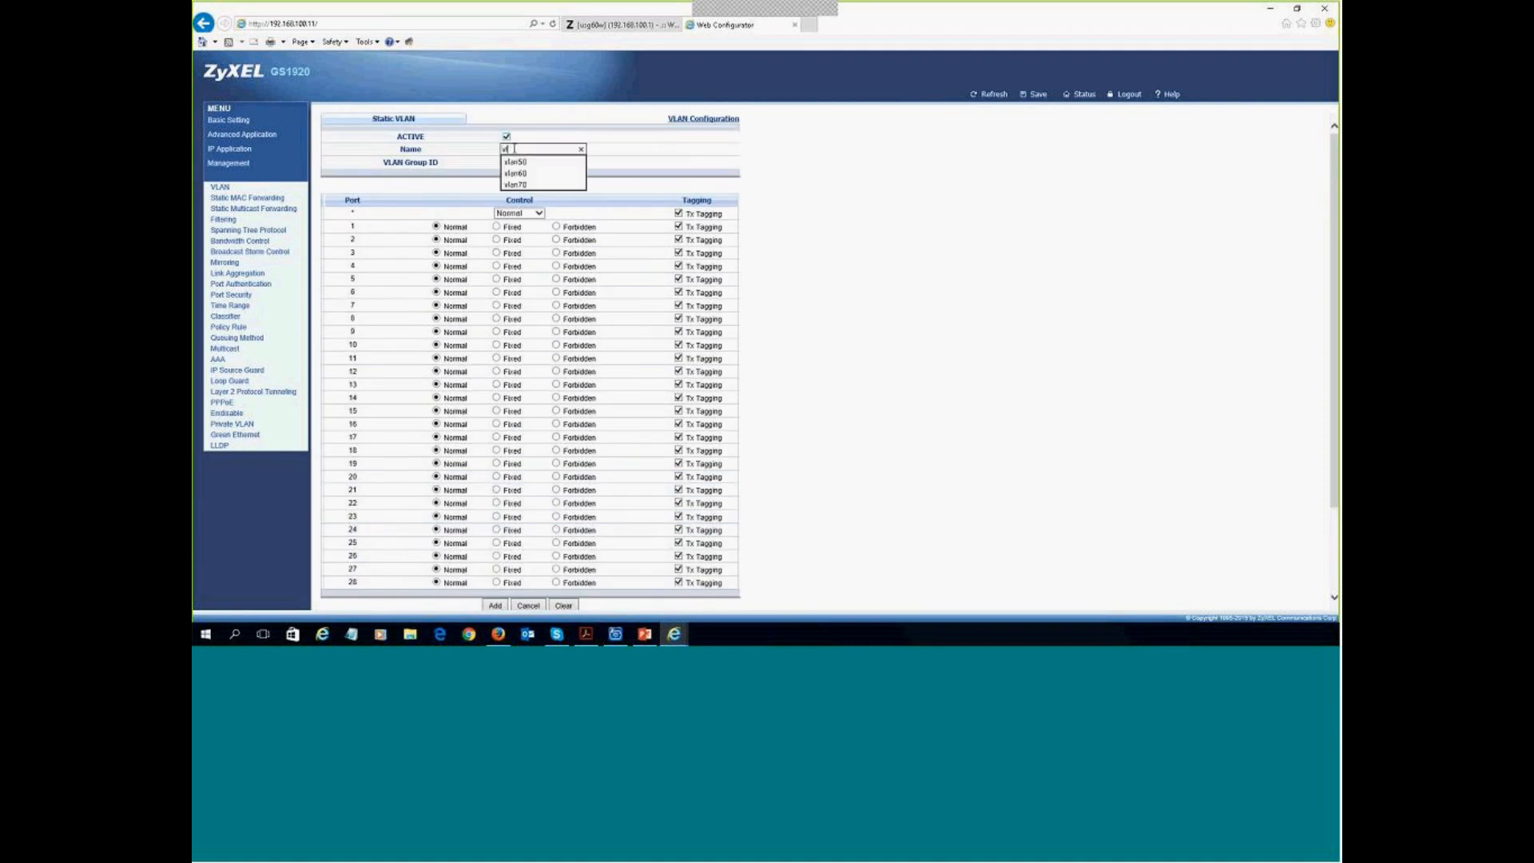
type("an80")
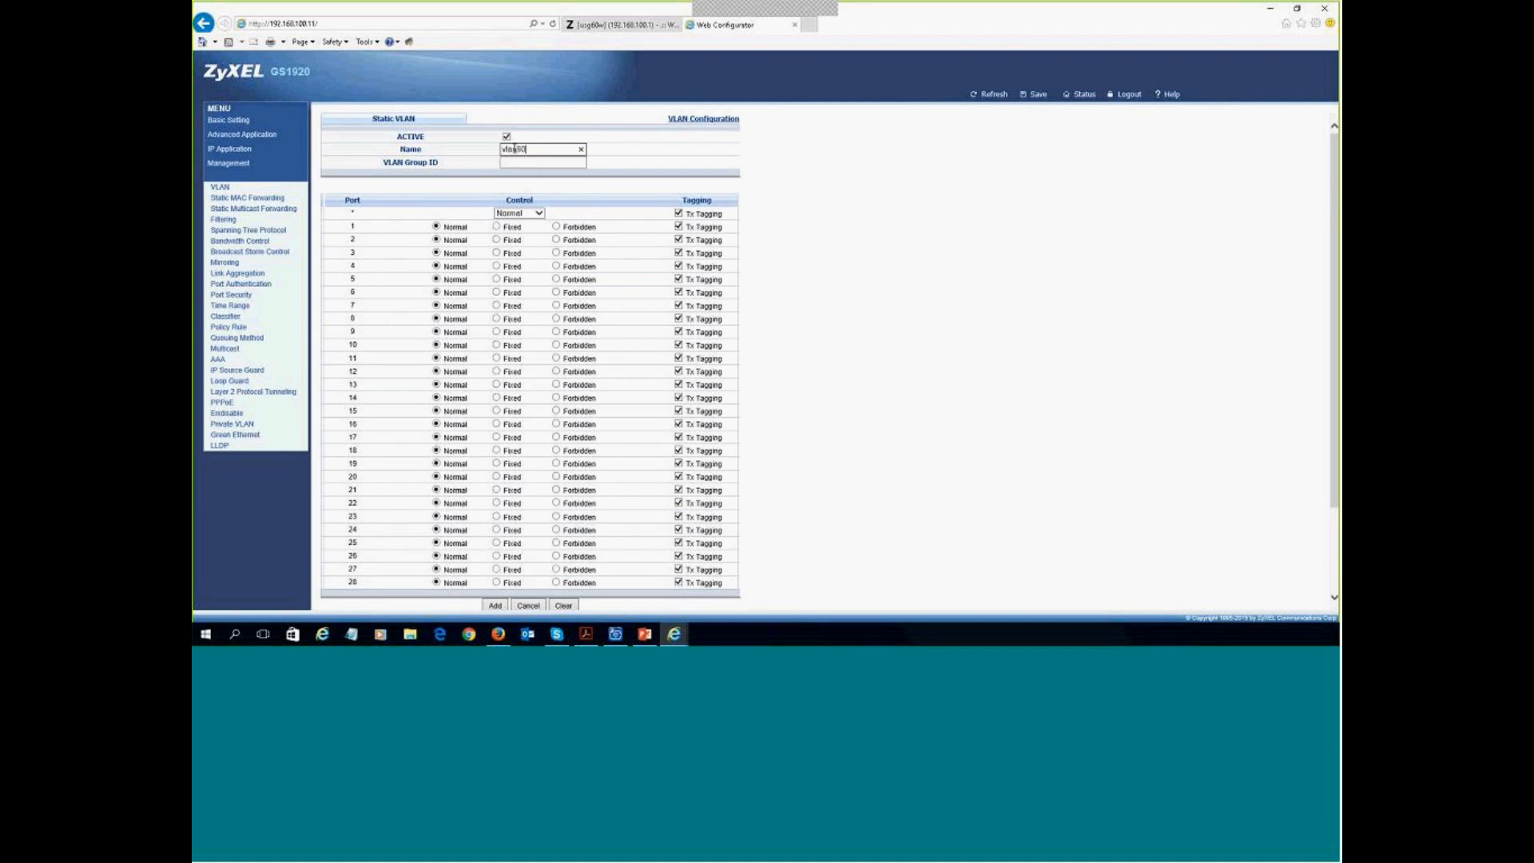
left_click(514, 163)
type("80")
- Make ports 1 and 19 fixed members with only port 1 tagged, and add VLAN 80
key("alt+Tab")
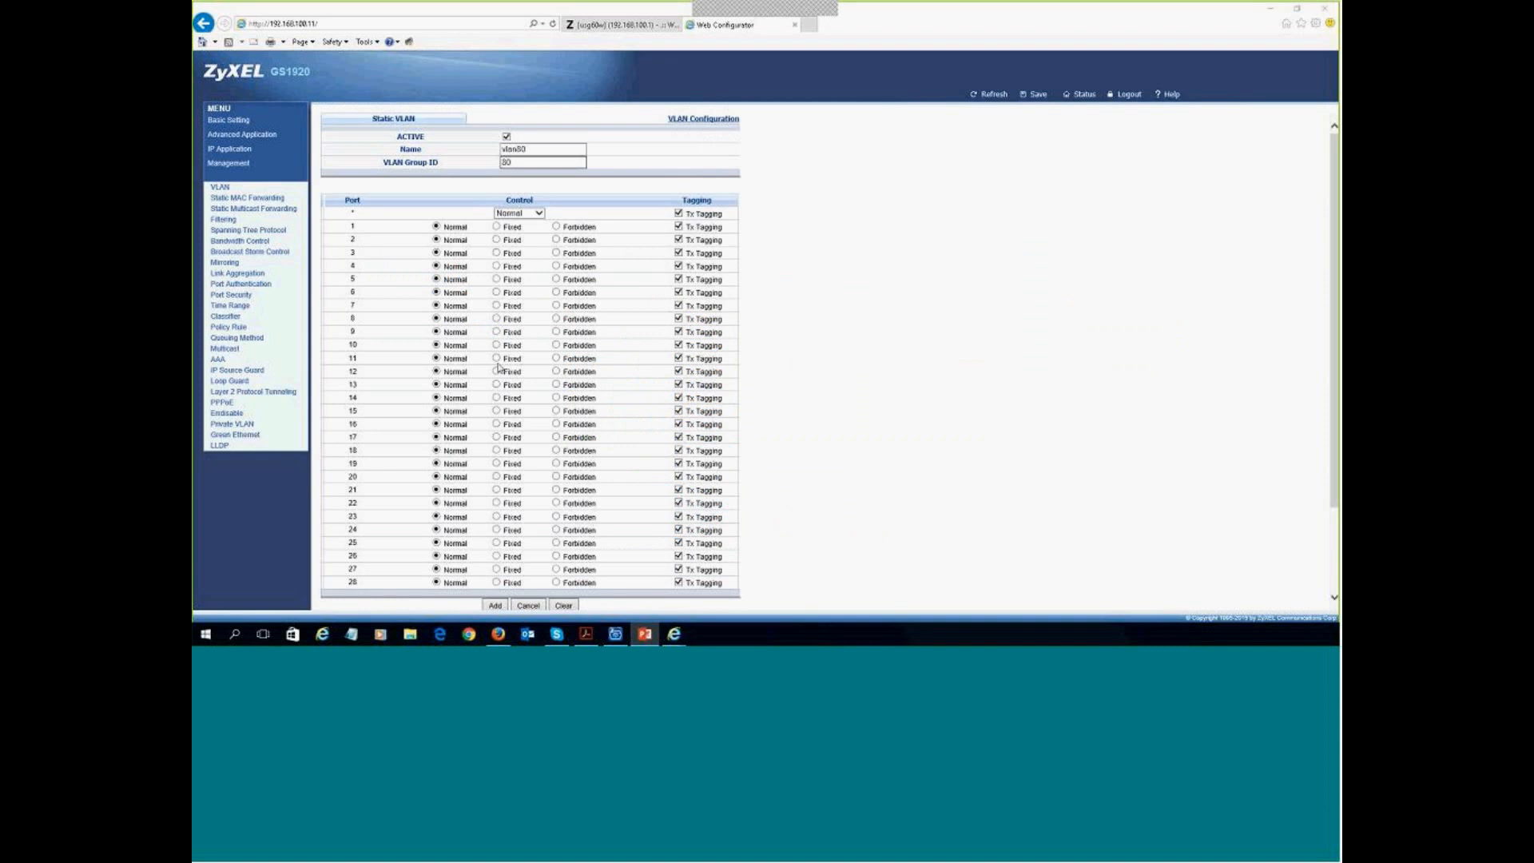
left_click(496, 464)
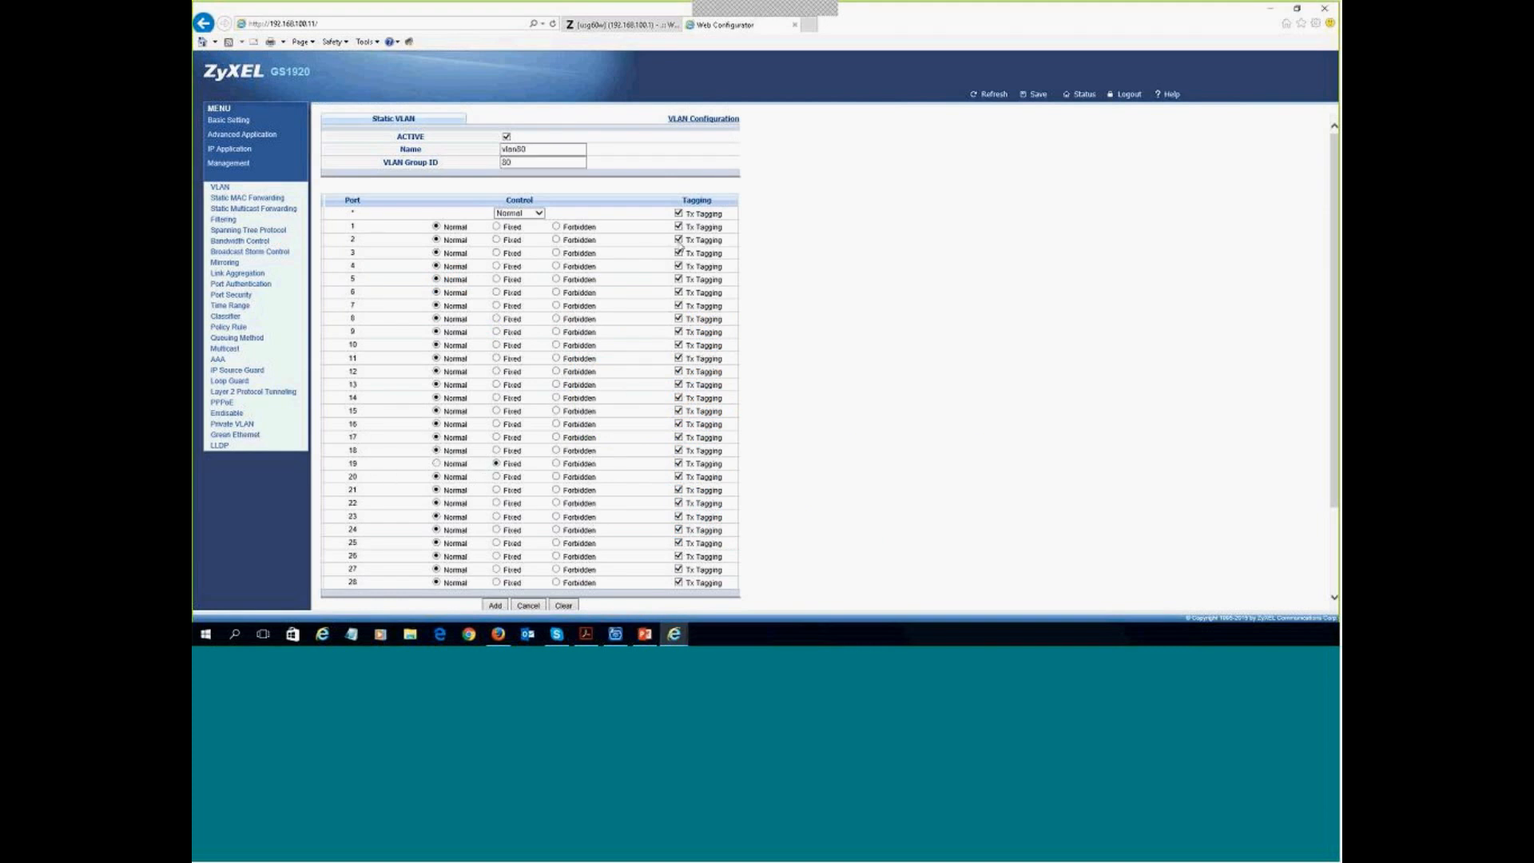
left_click(678, 213)
left_click(680, 226)
left_click(496, 227)
scroll(530, 485, "down", 2)
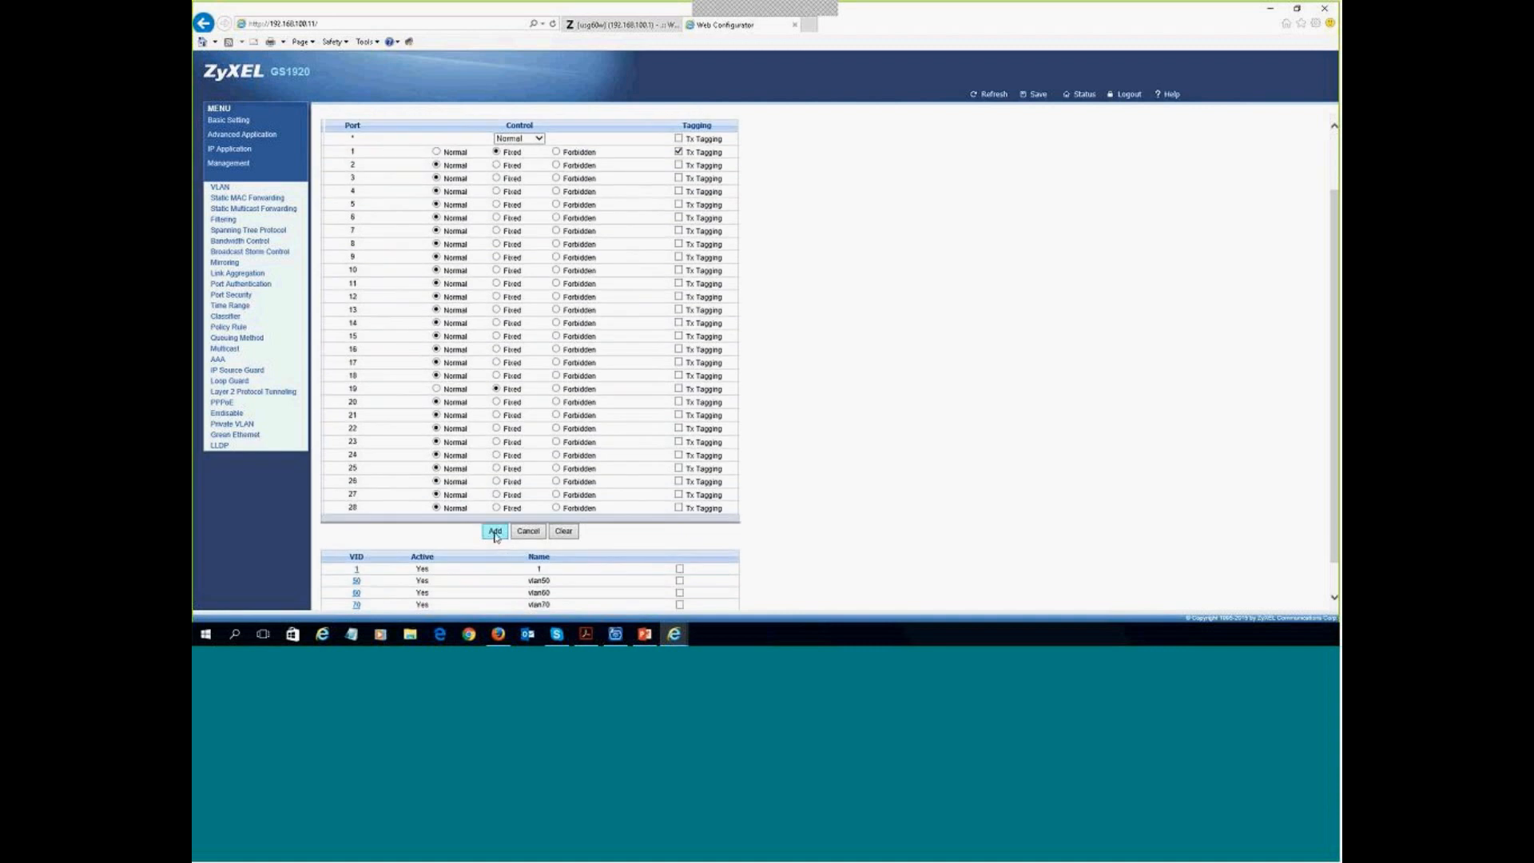
left_click(496, 533)
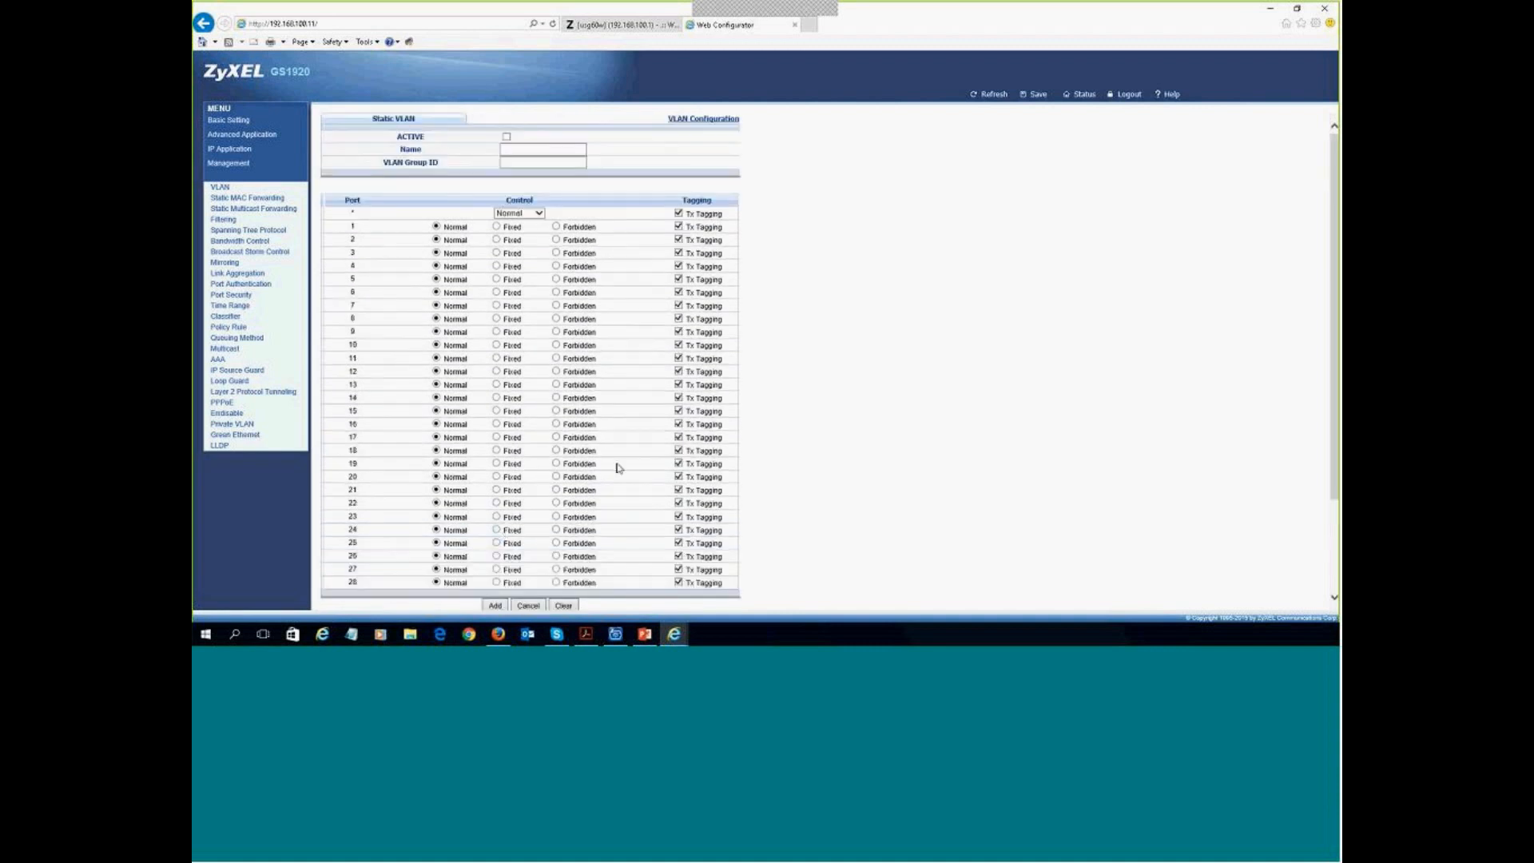
- Edit VLAN 1 to forbid ports 18 and 19, then re-apply it
scroll(625, 460, "down", 3)
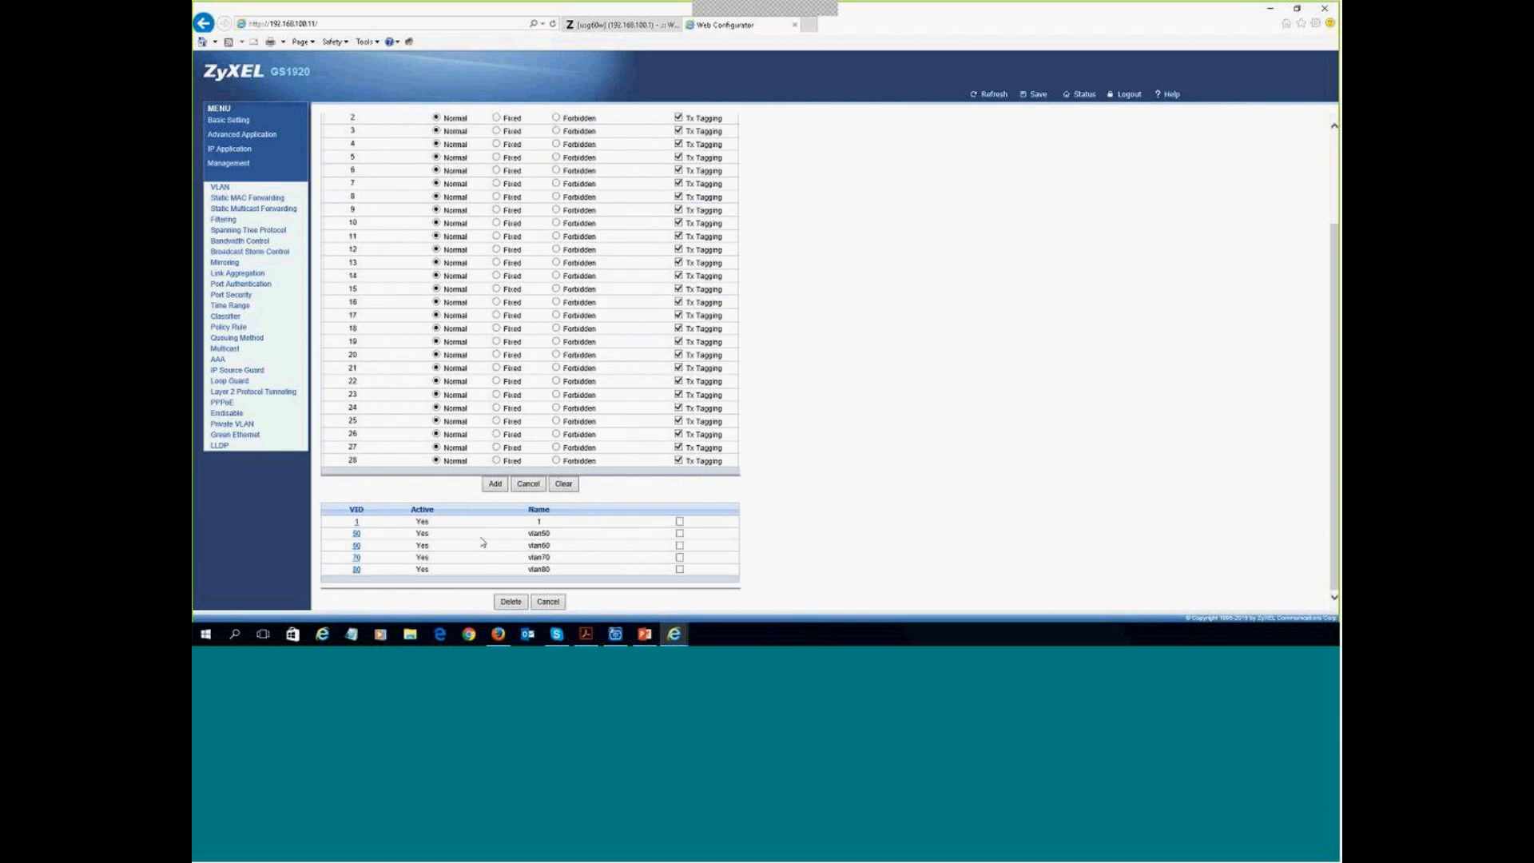
left_click(357, 525)
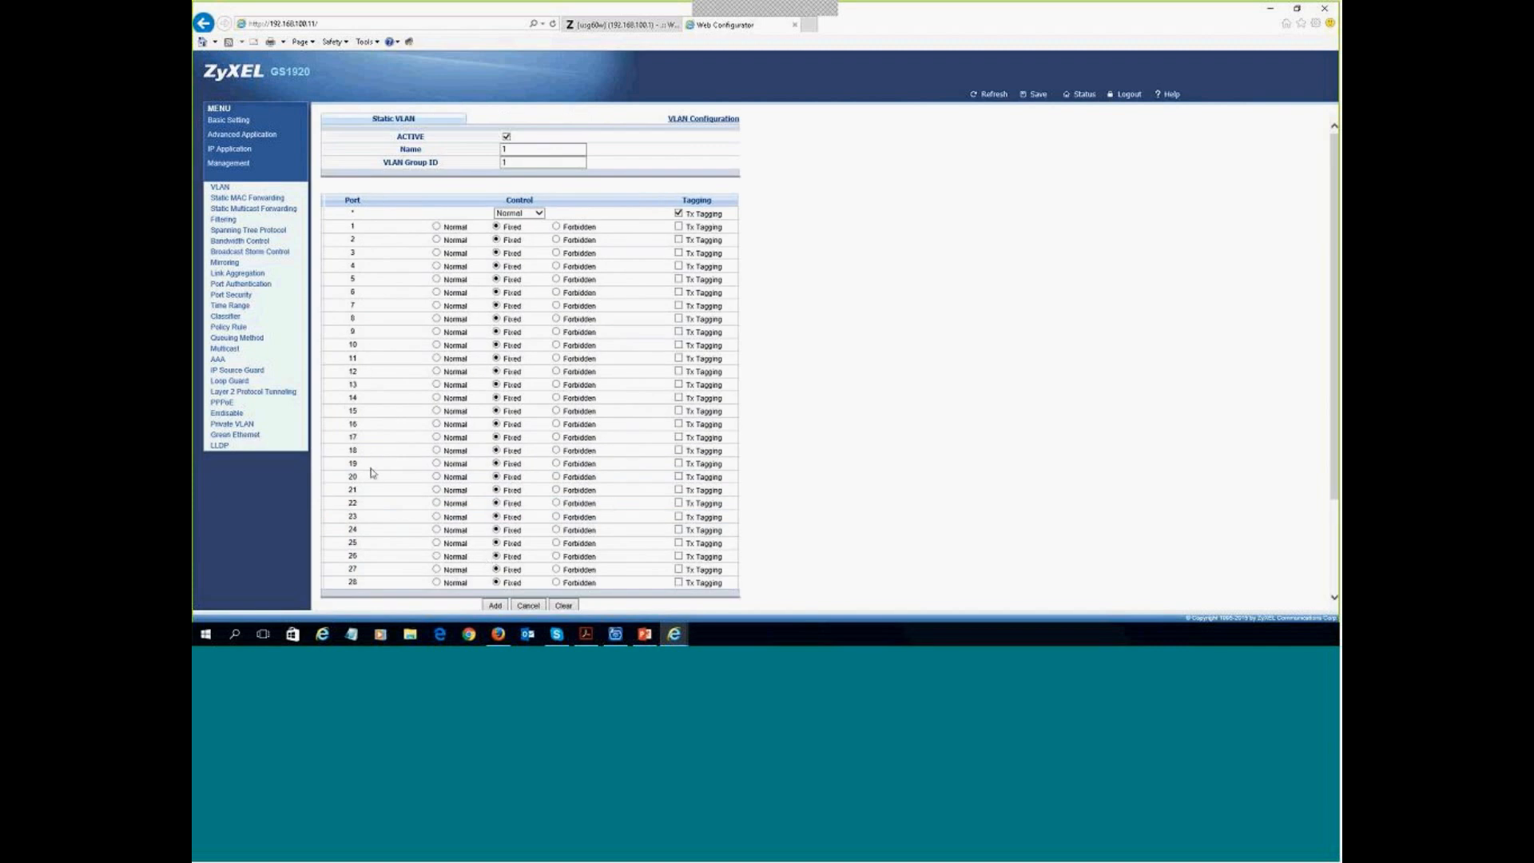
left_click(556, 450)
left_click(557, 465)
scroll(818, 429, "down", 3)
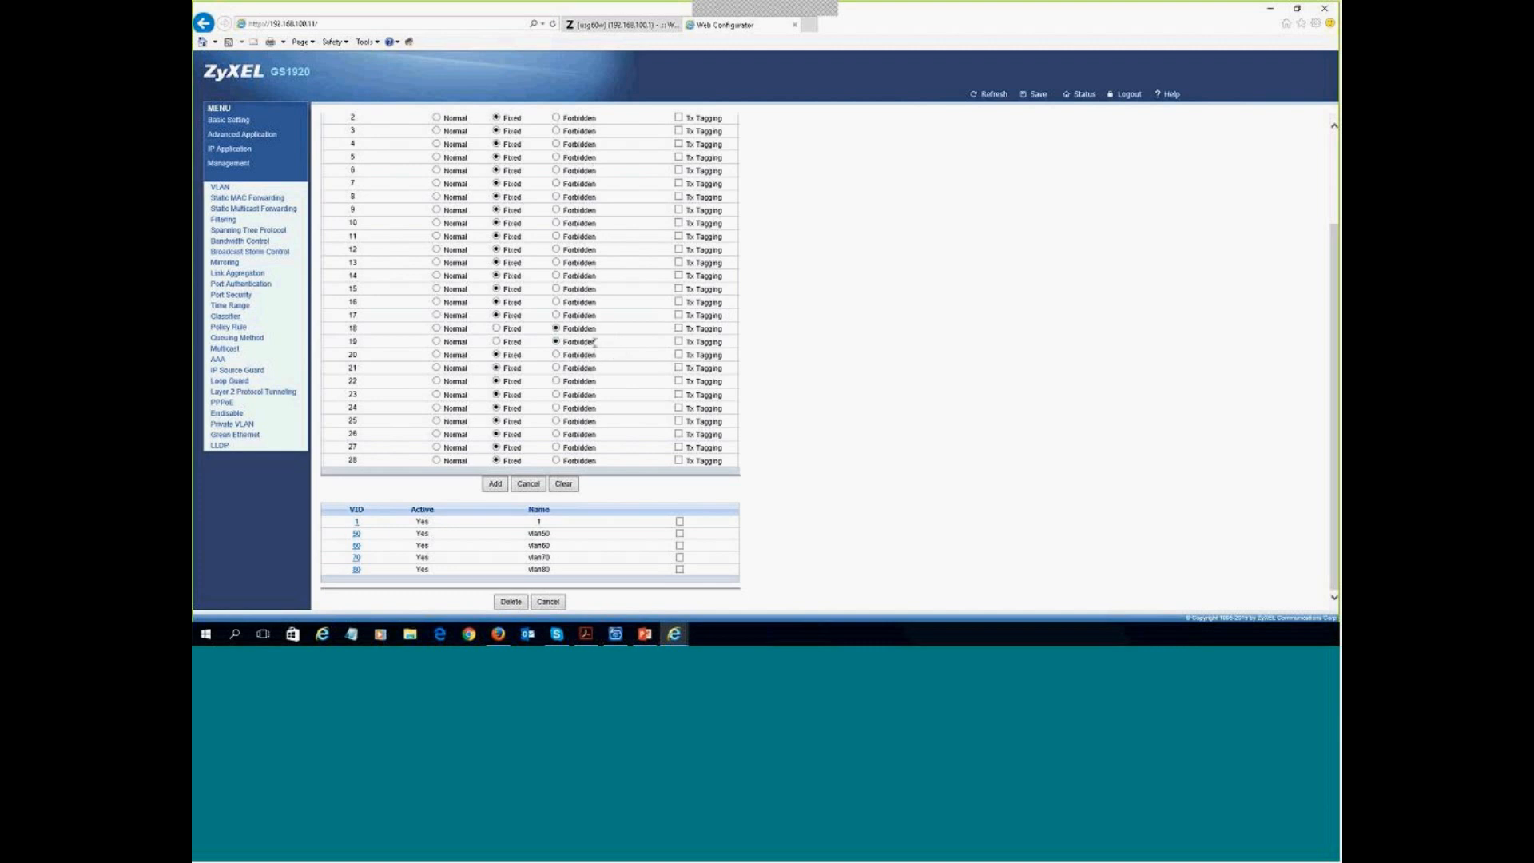
scroll(559, 400, "up", 1)
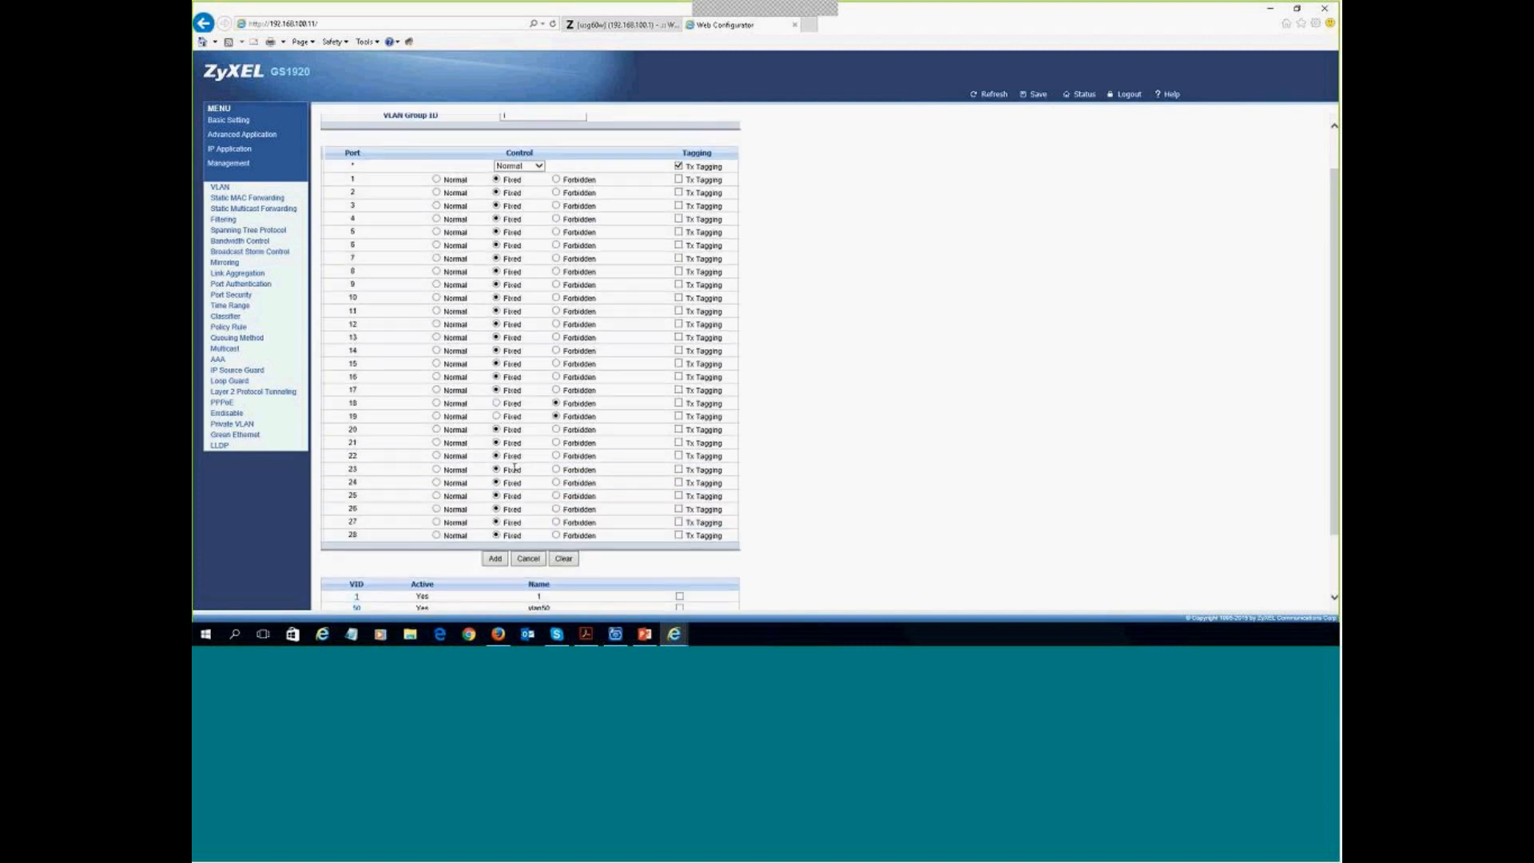
left_click(495, 559)
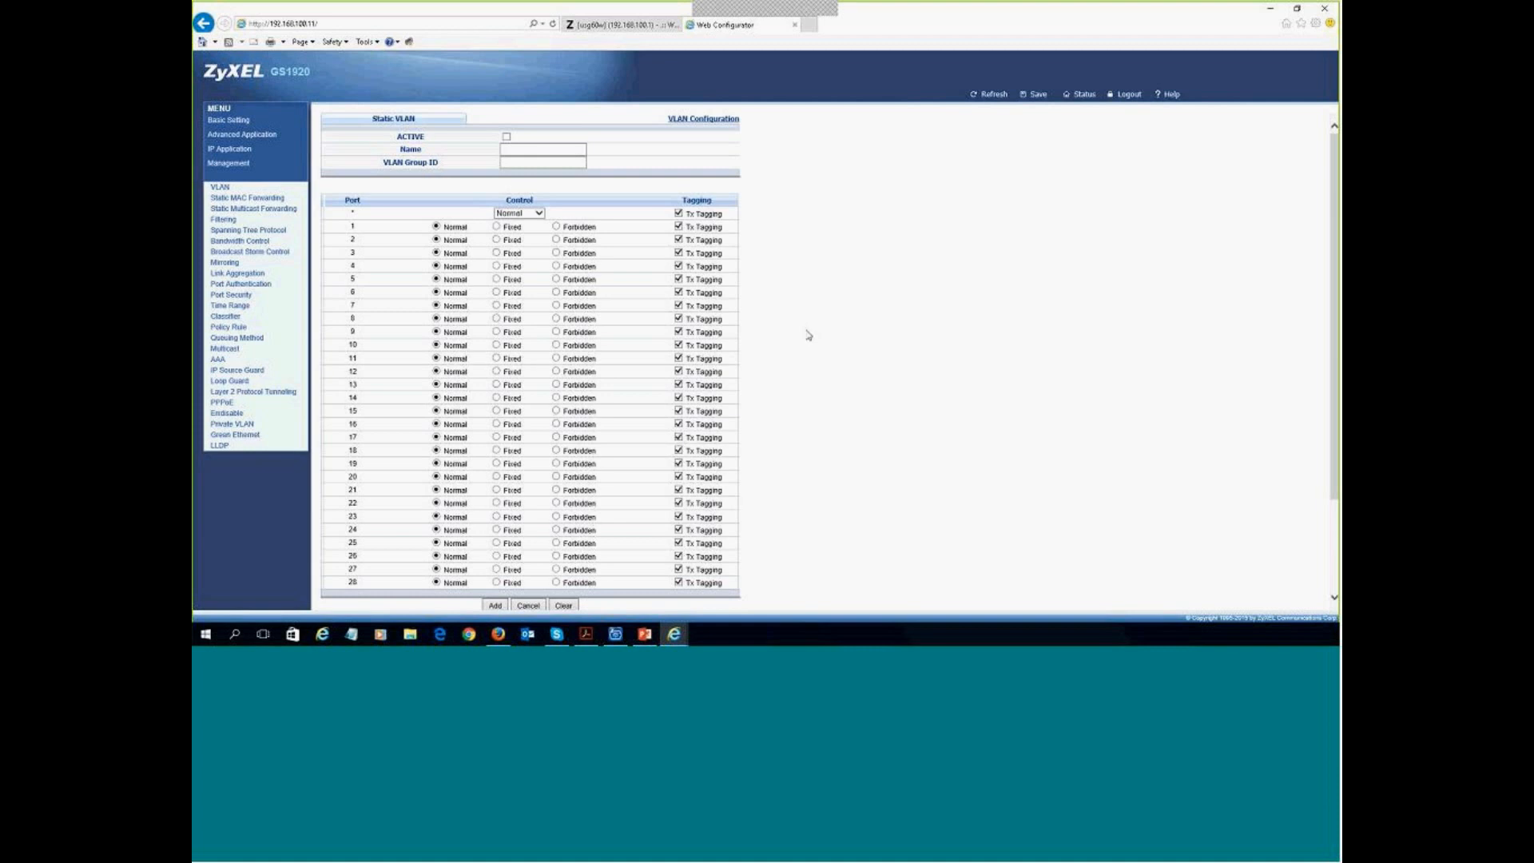
scroll(811, 364, "down", 3)
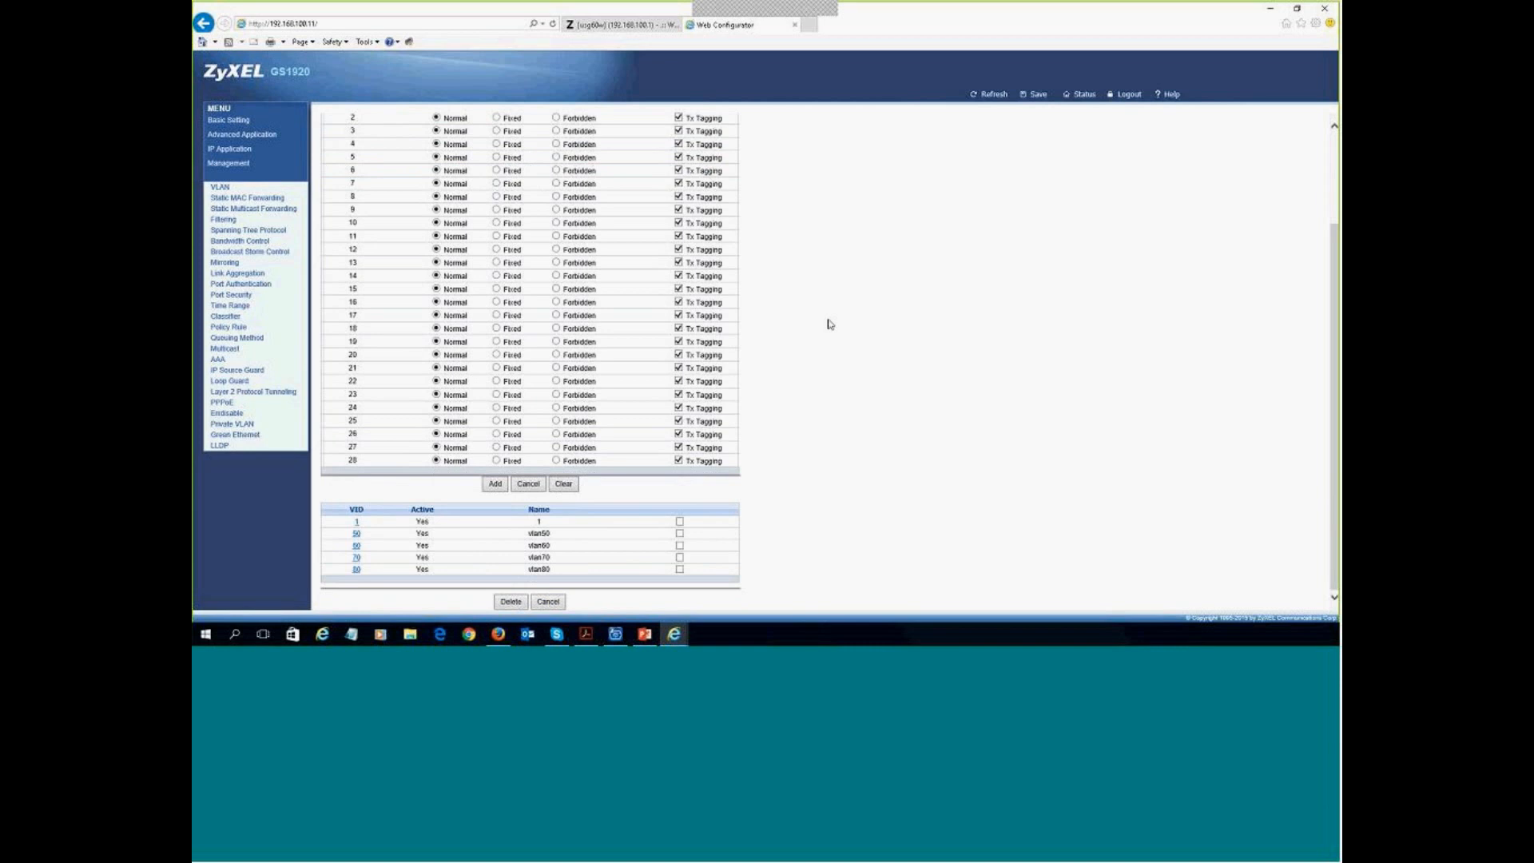
scroll(744, 379, "up", 3)
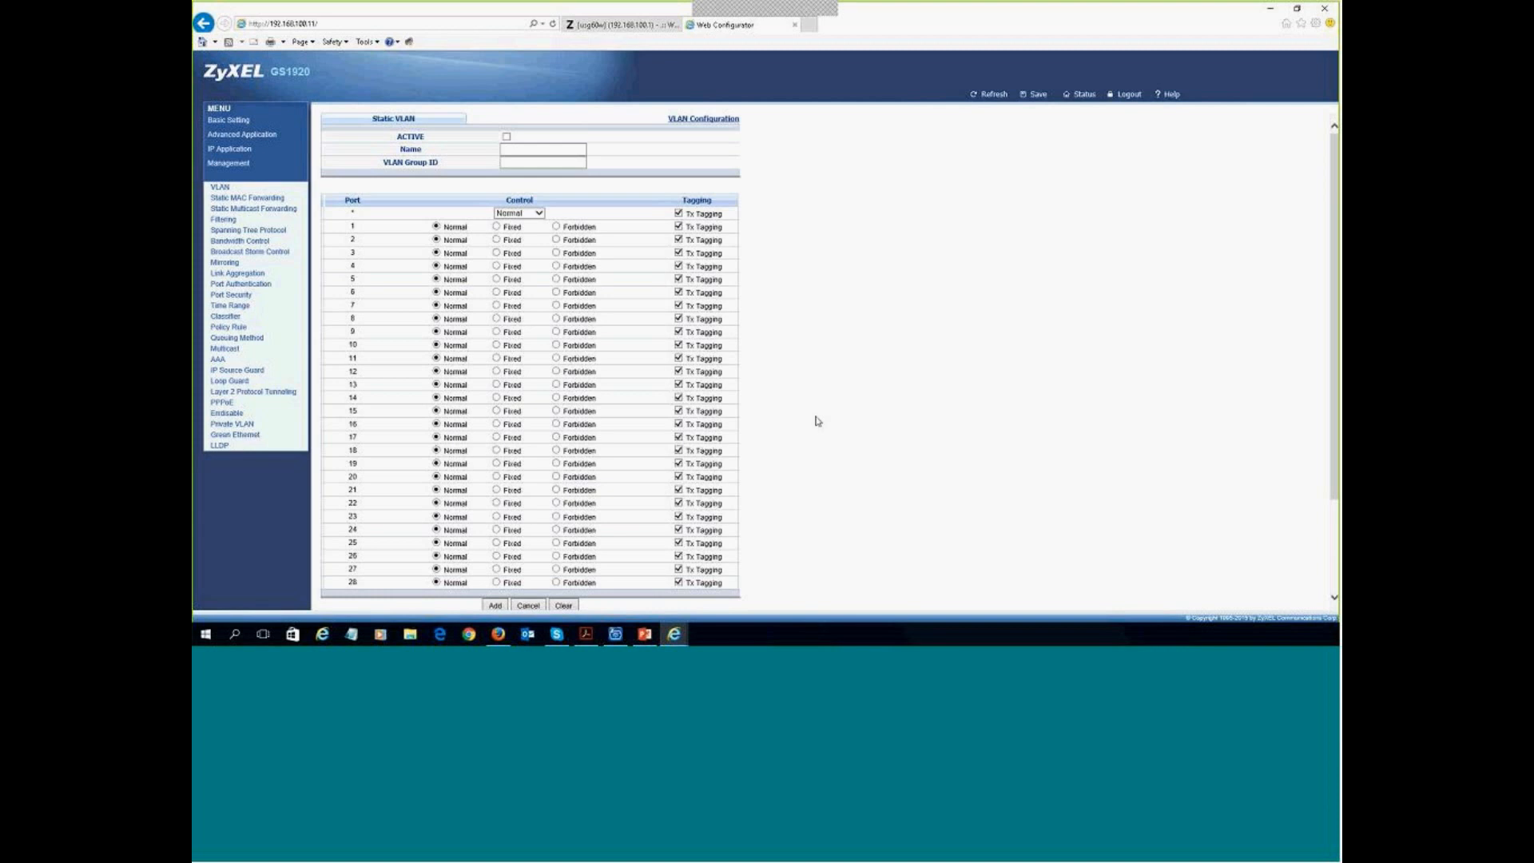
scroll(805, 387, "down", 3)
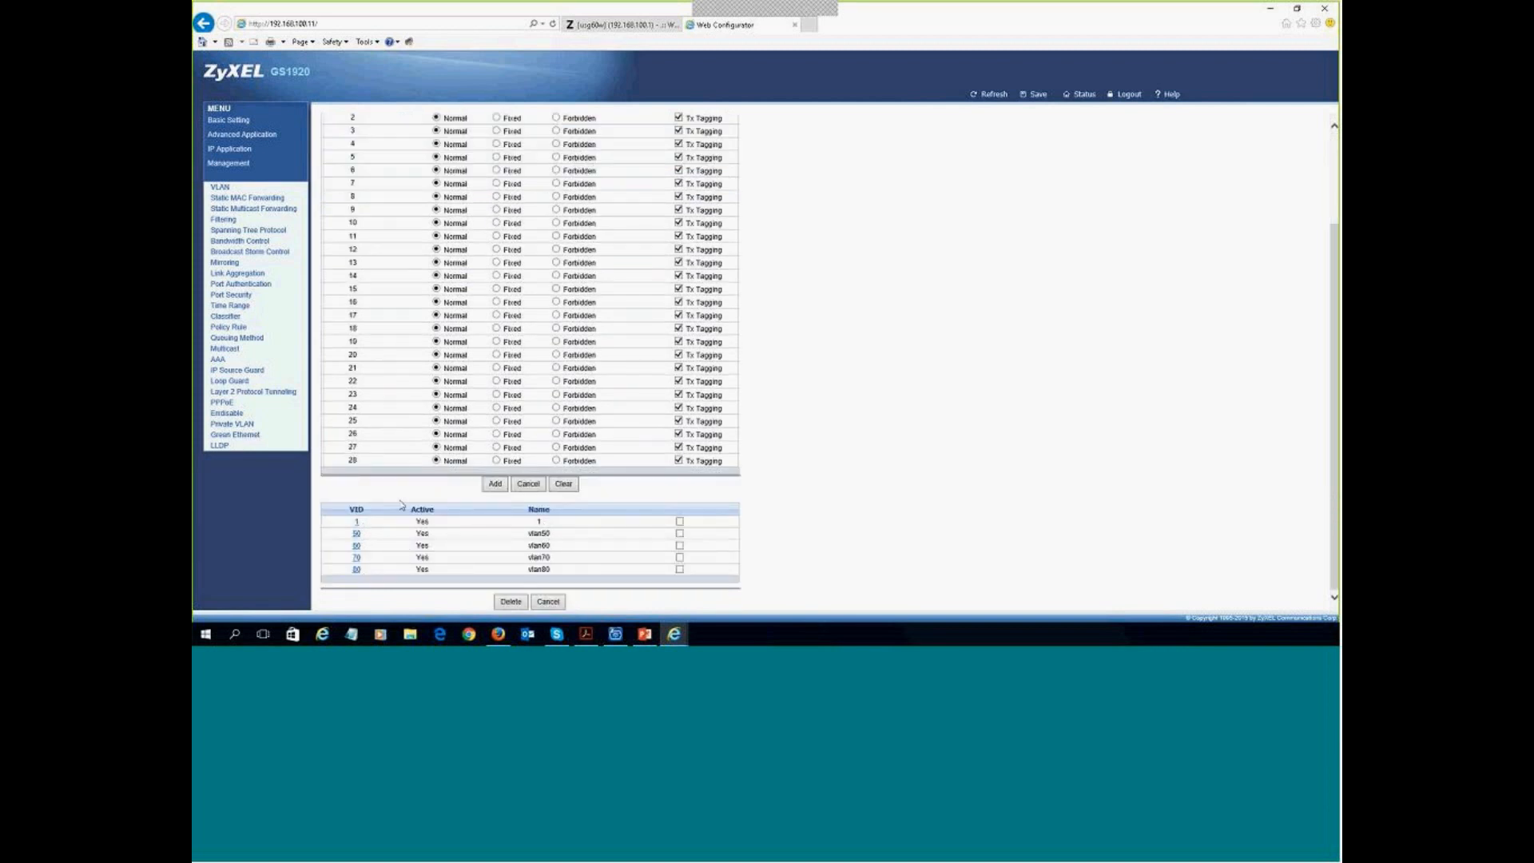
scroll(387, 418, "up", 3)
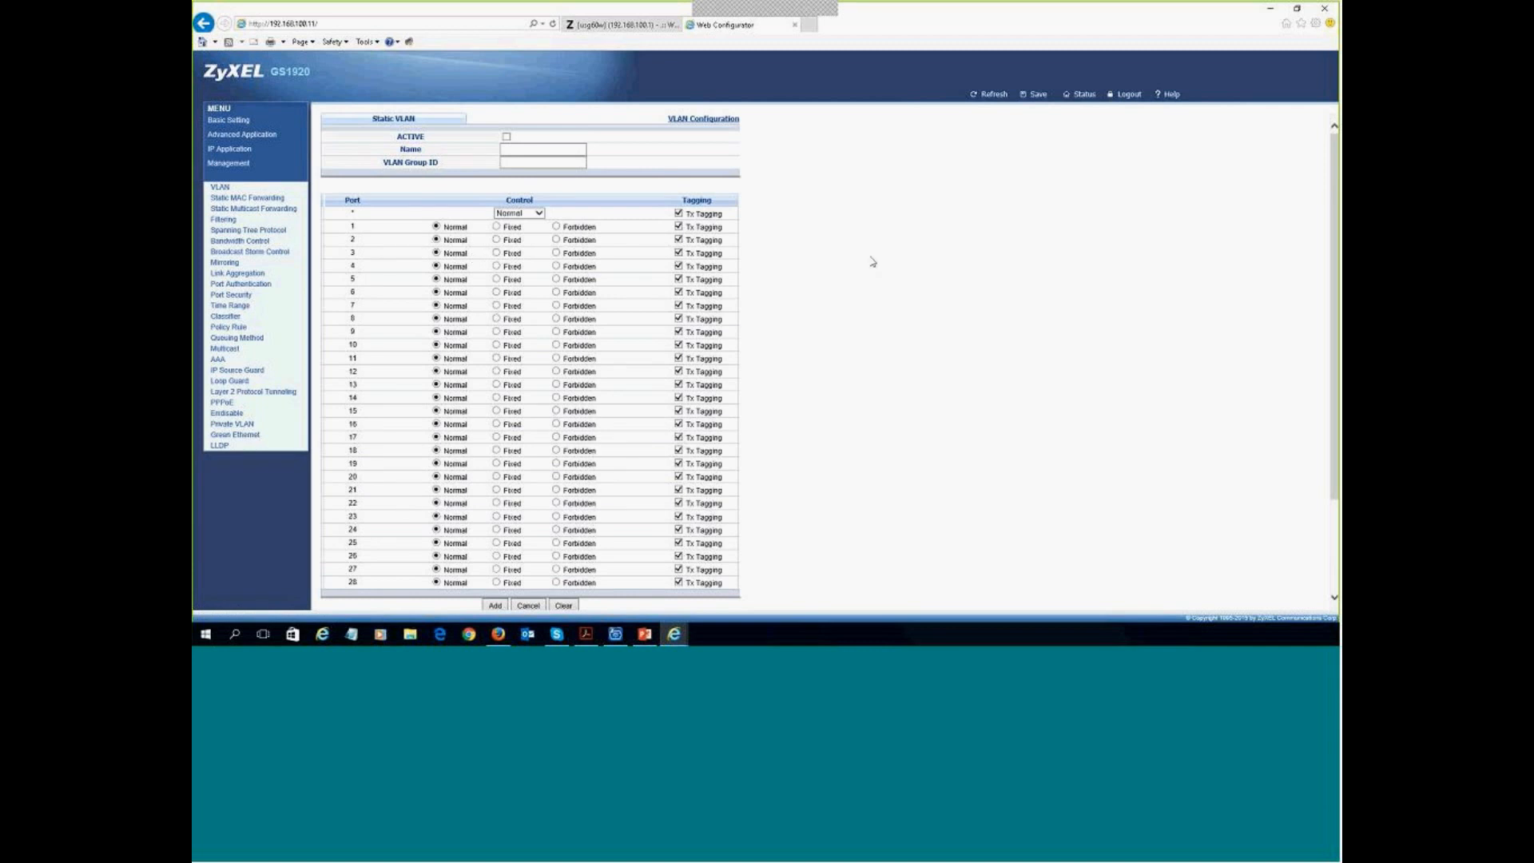
- Save the switch configuration and view the VLAN Status list of VLANs 1, 50, 60, 70, 80
left_click(1038, 95)
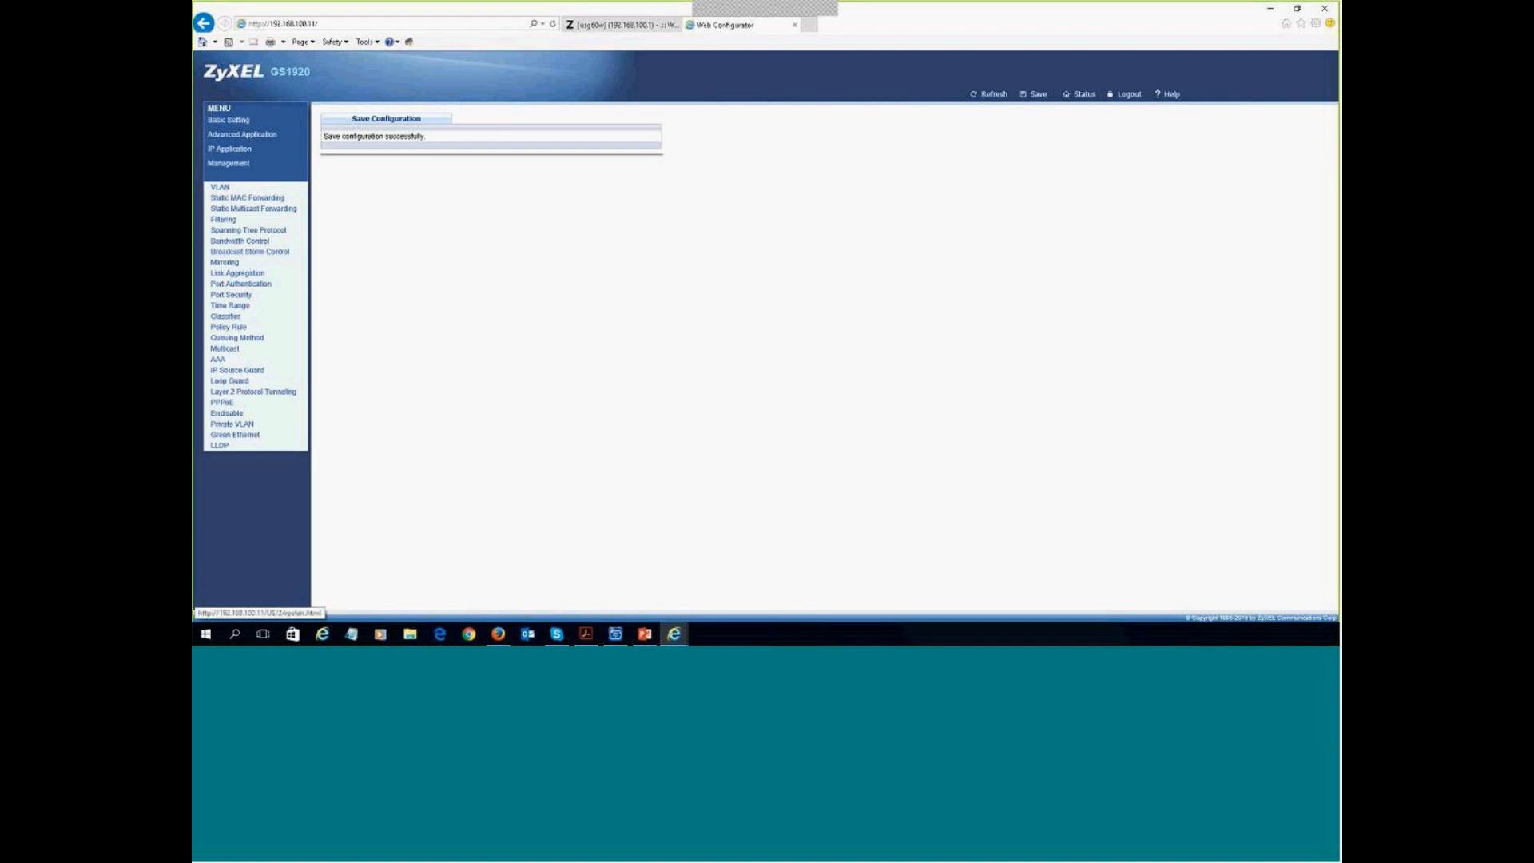
left_click(222, 190)
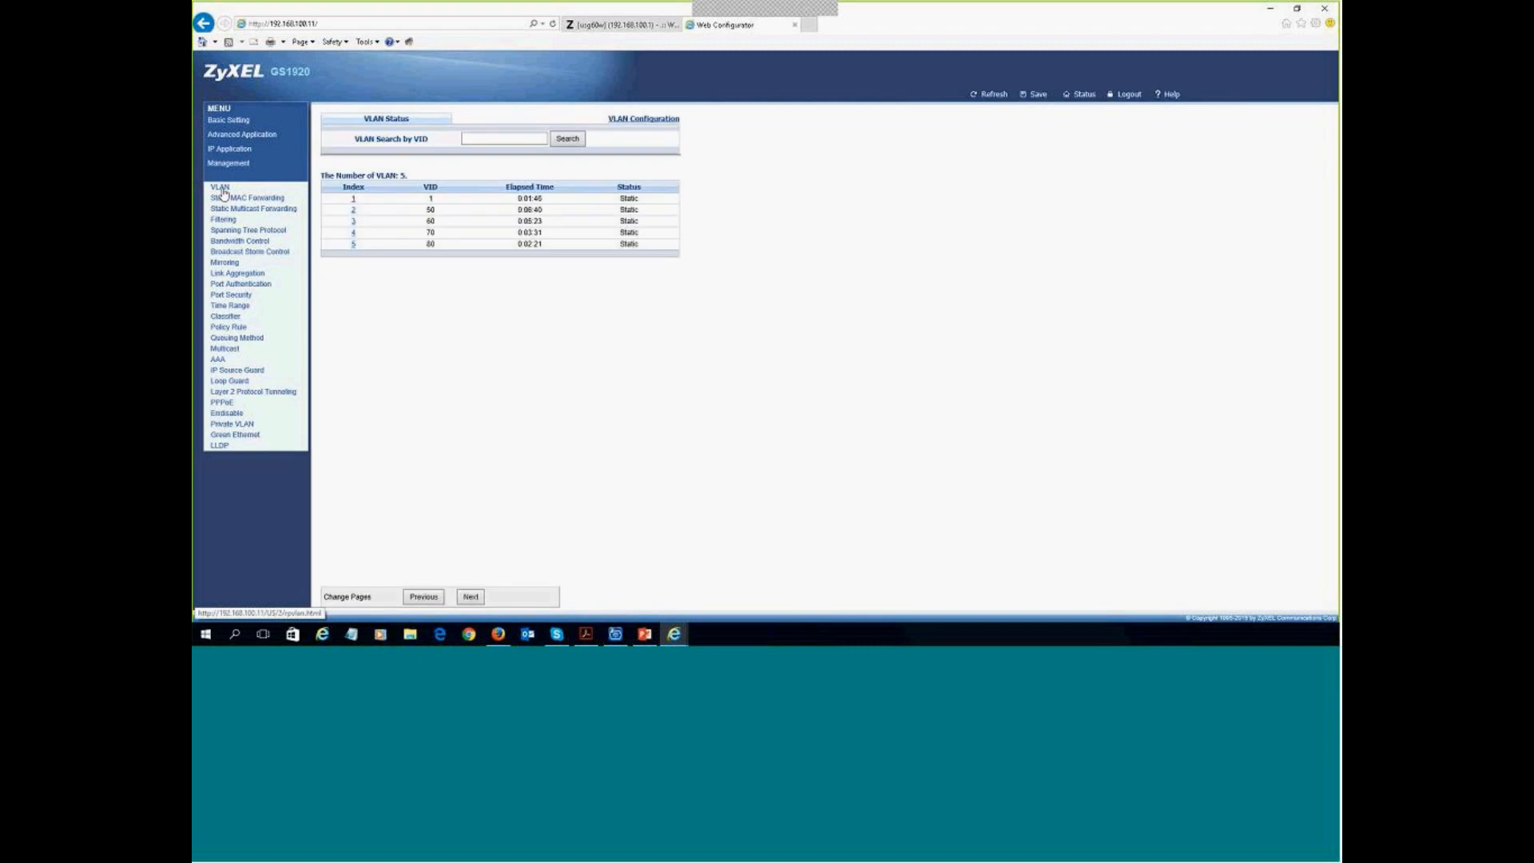
- Inspect the port details of VLANs 50 and 60, then go to VLAN Configuration
left_click(353, 210)
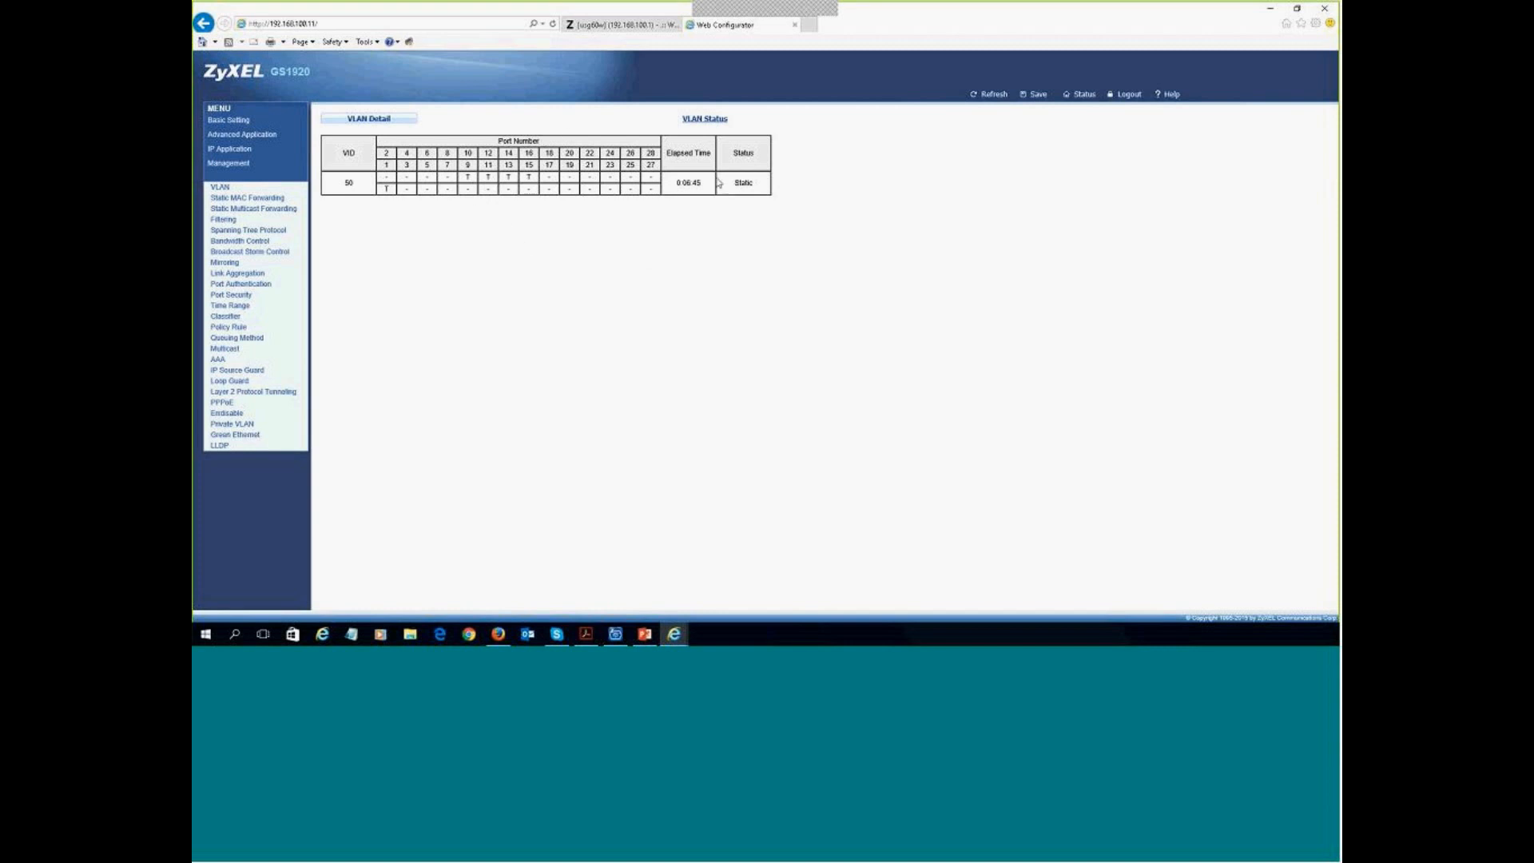
left_click(694, 120)
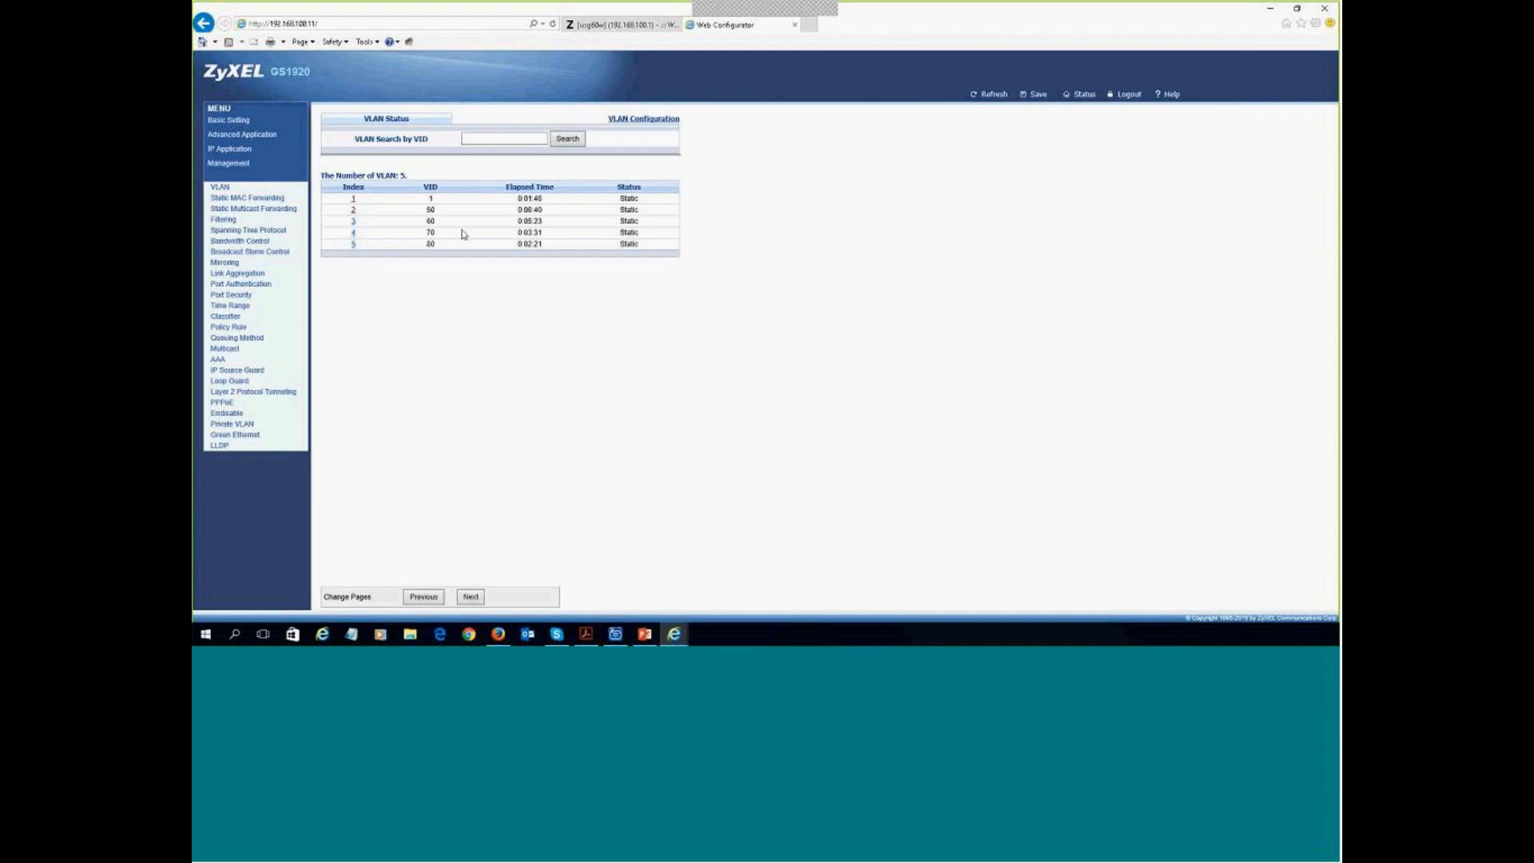
left_click(354, 222)
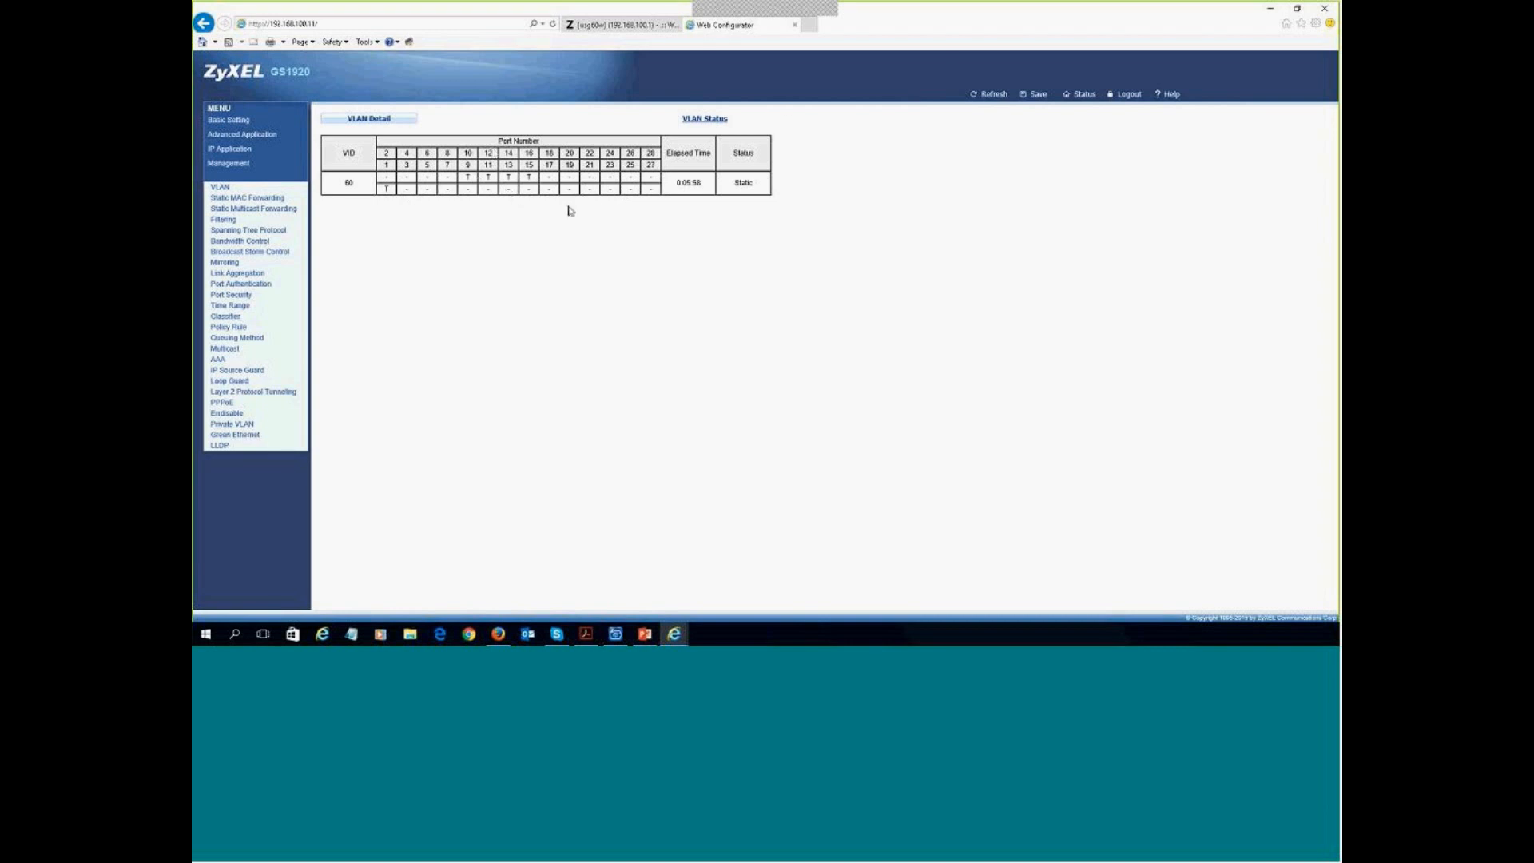
left_click(705, 118)
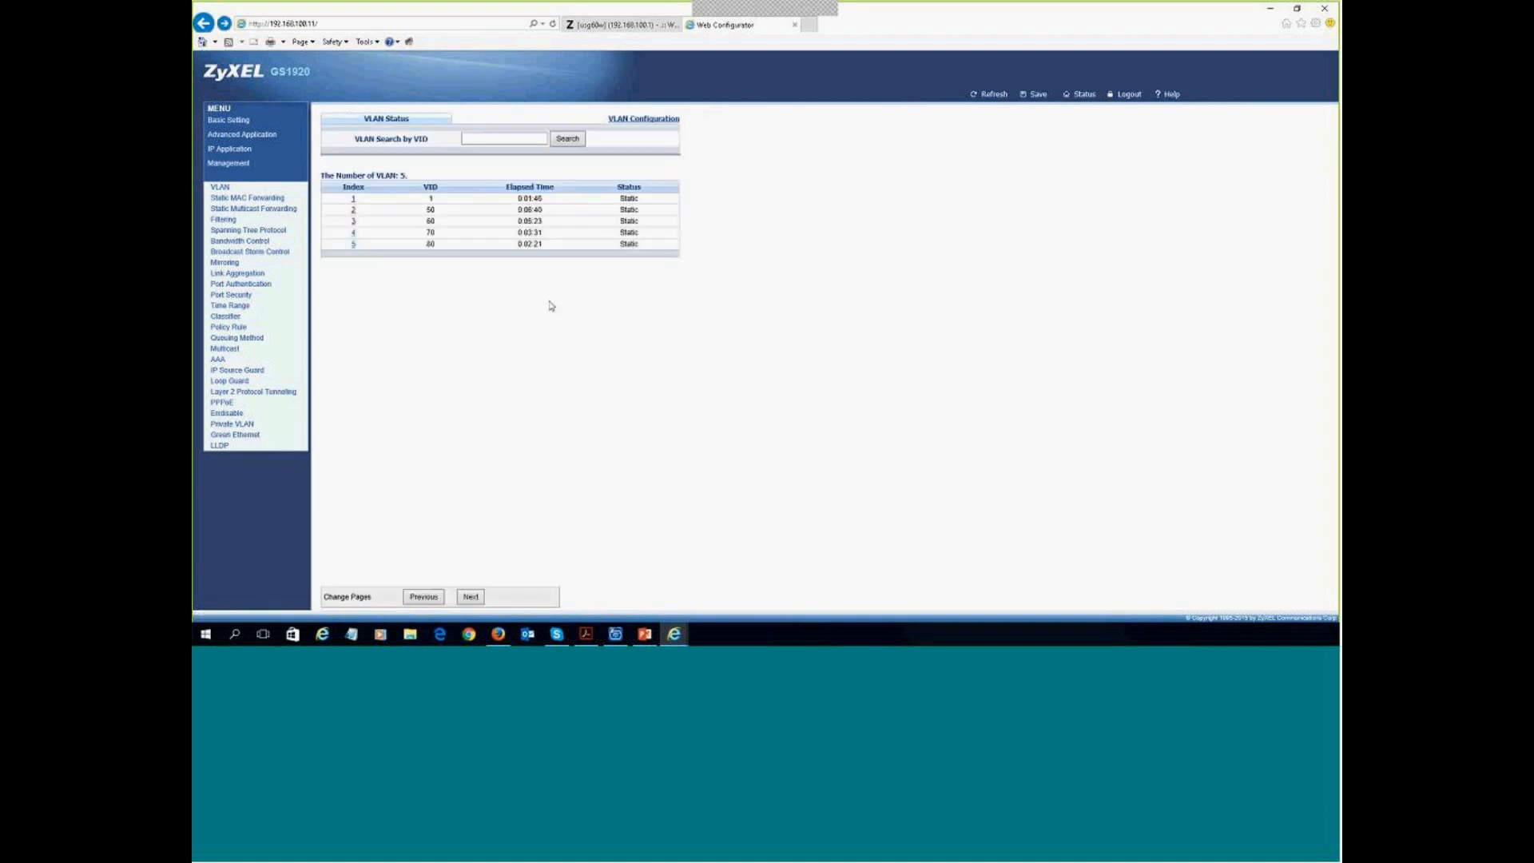
left_click(641, 120)
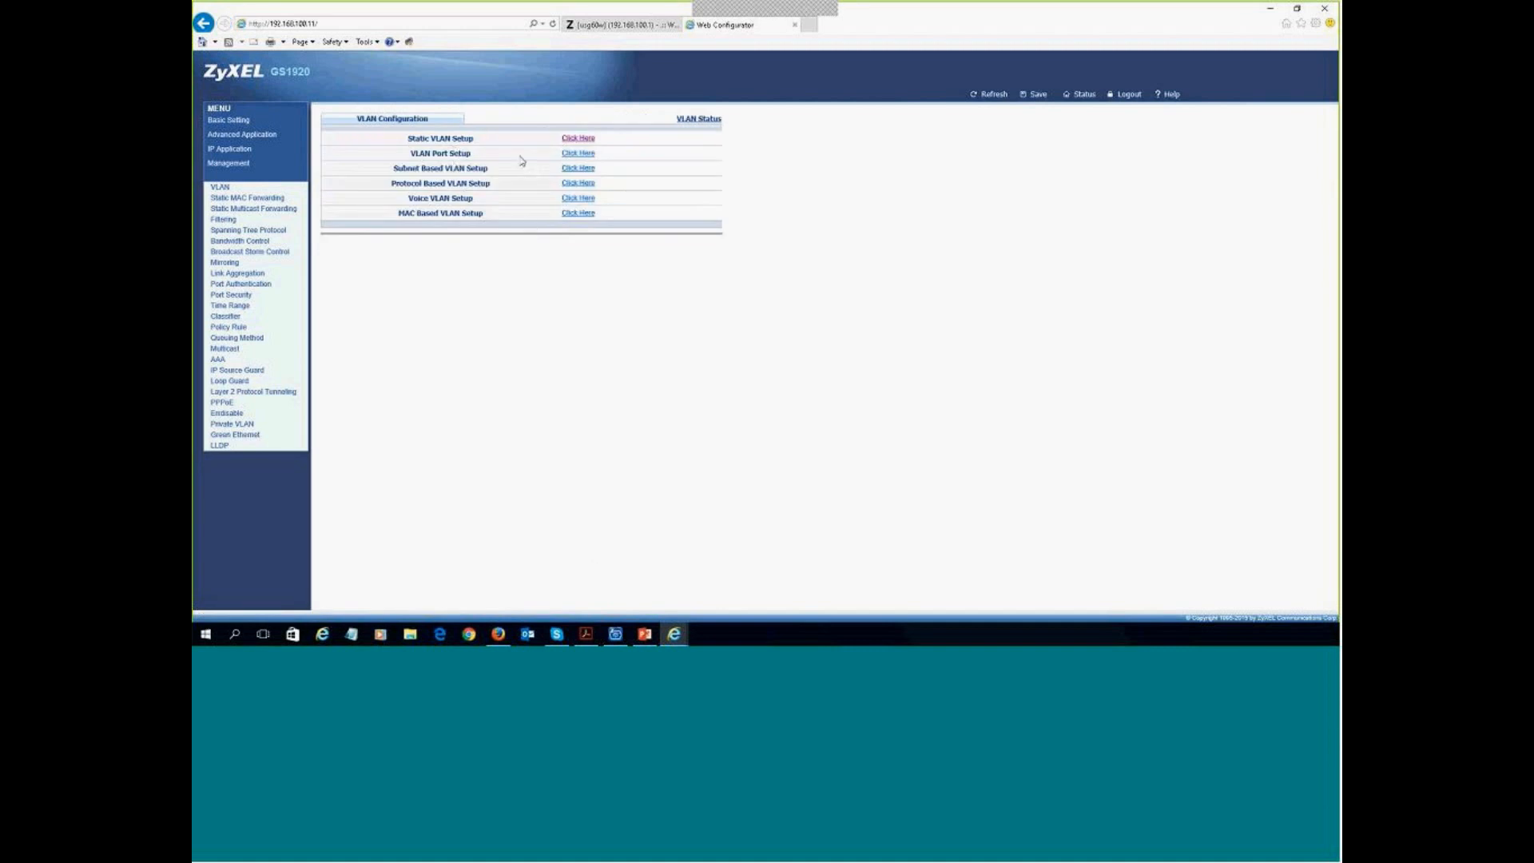
- Review the GVRP and PVID settings per port, then return to the example network slide
left_click(573, 156)
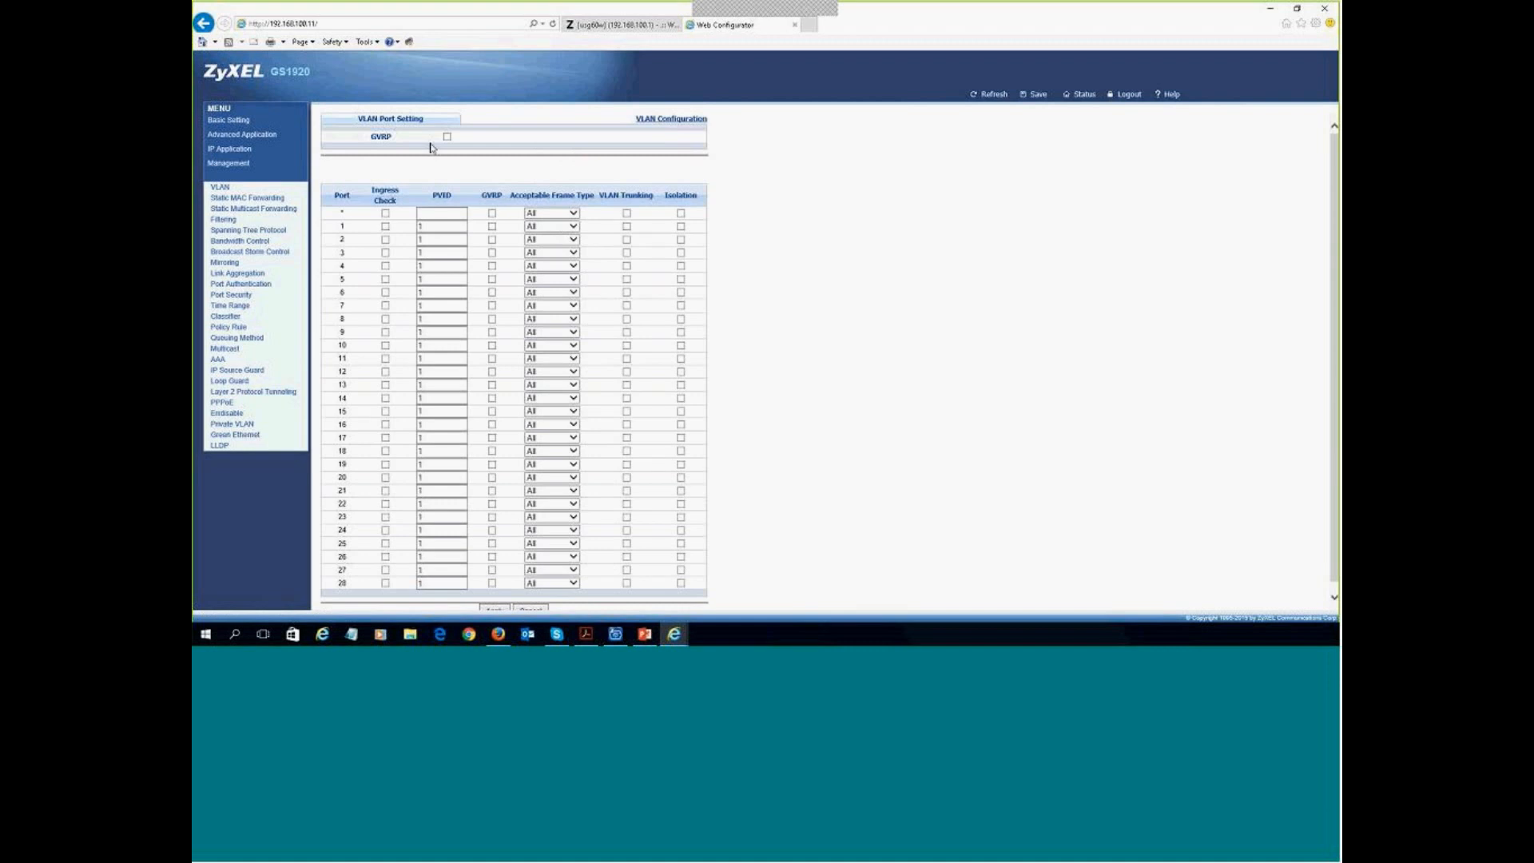
left_click_drag(397, 137, 366, 137)
left_click(399, 164)
key("alt+Tab")
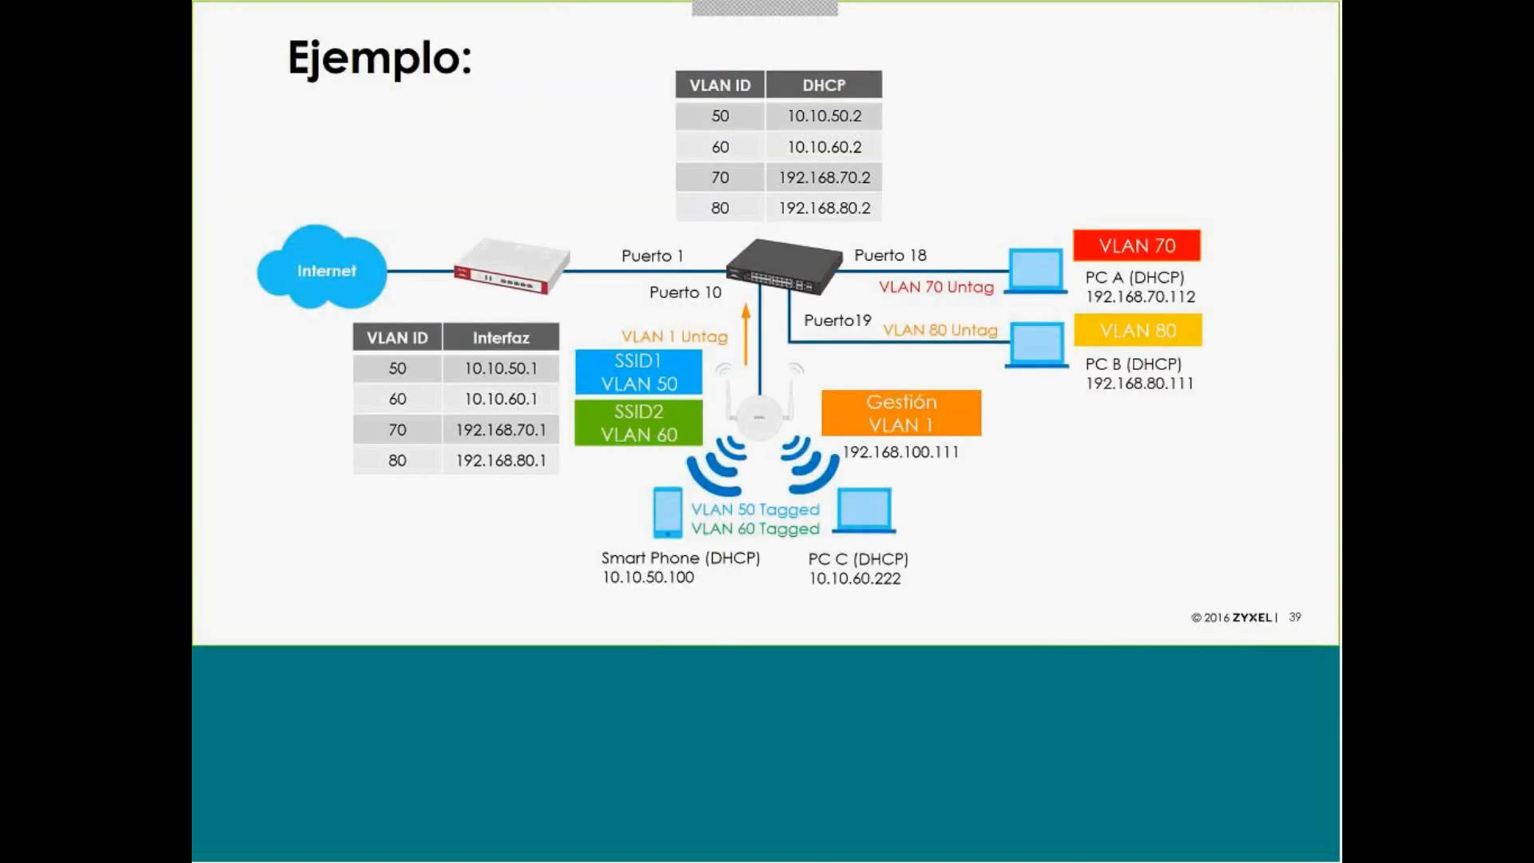
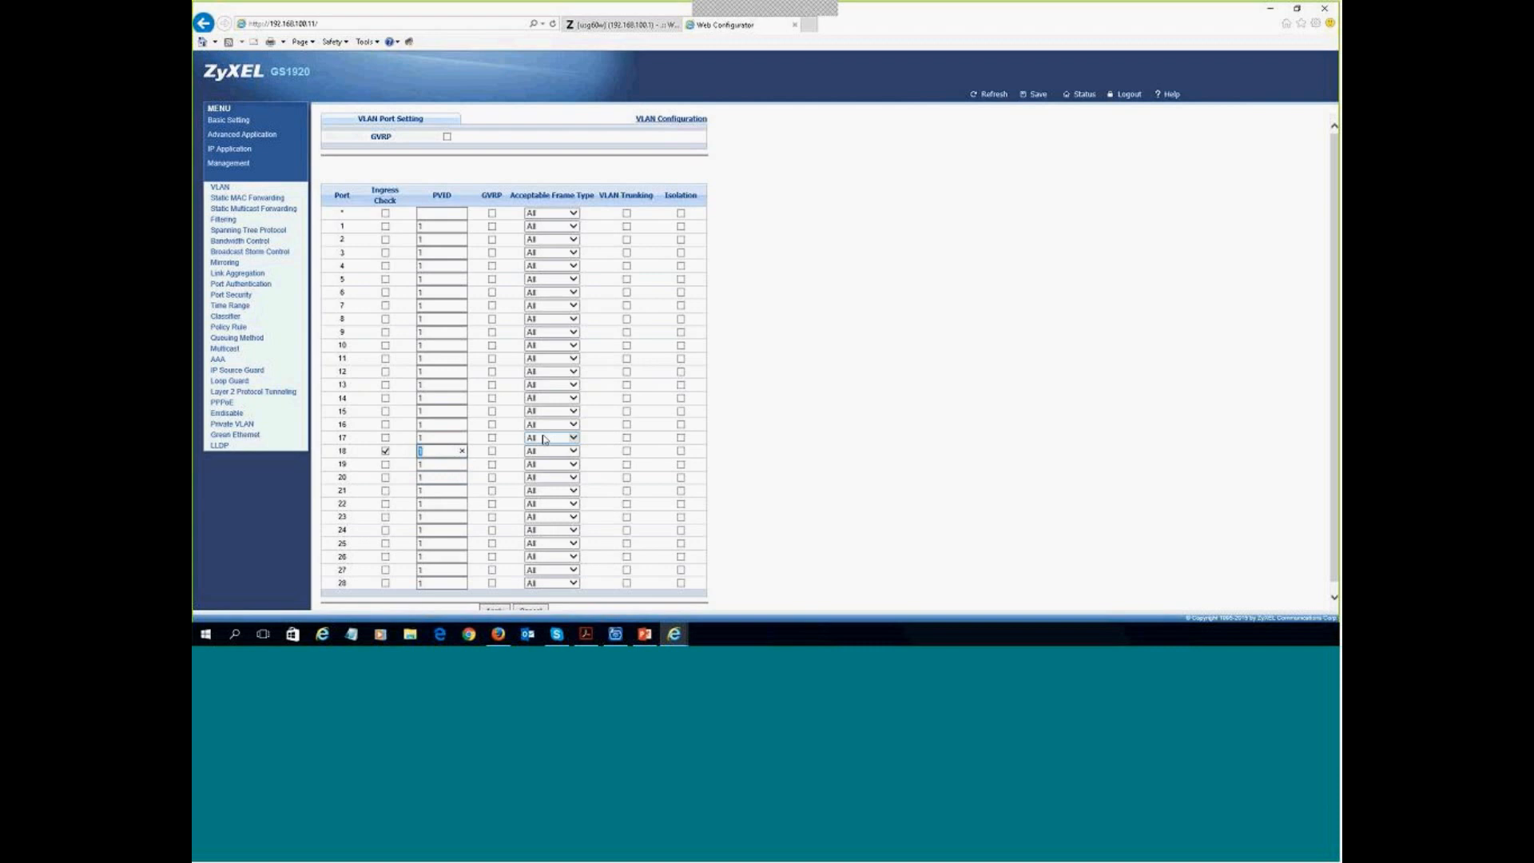
- Give ports 18 and 19 PVIDs 70 and 80 with Ingress Check and Untag Only frames
type("70")
left_click(548, 453)
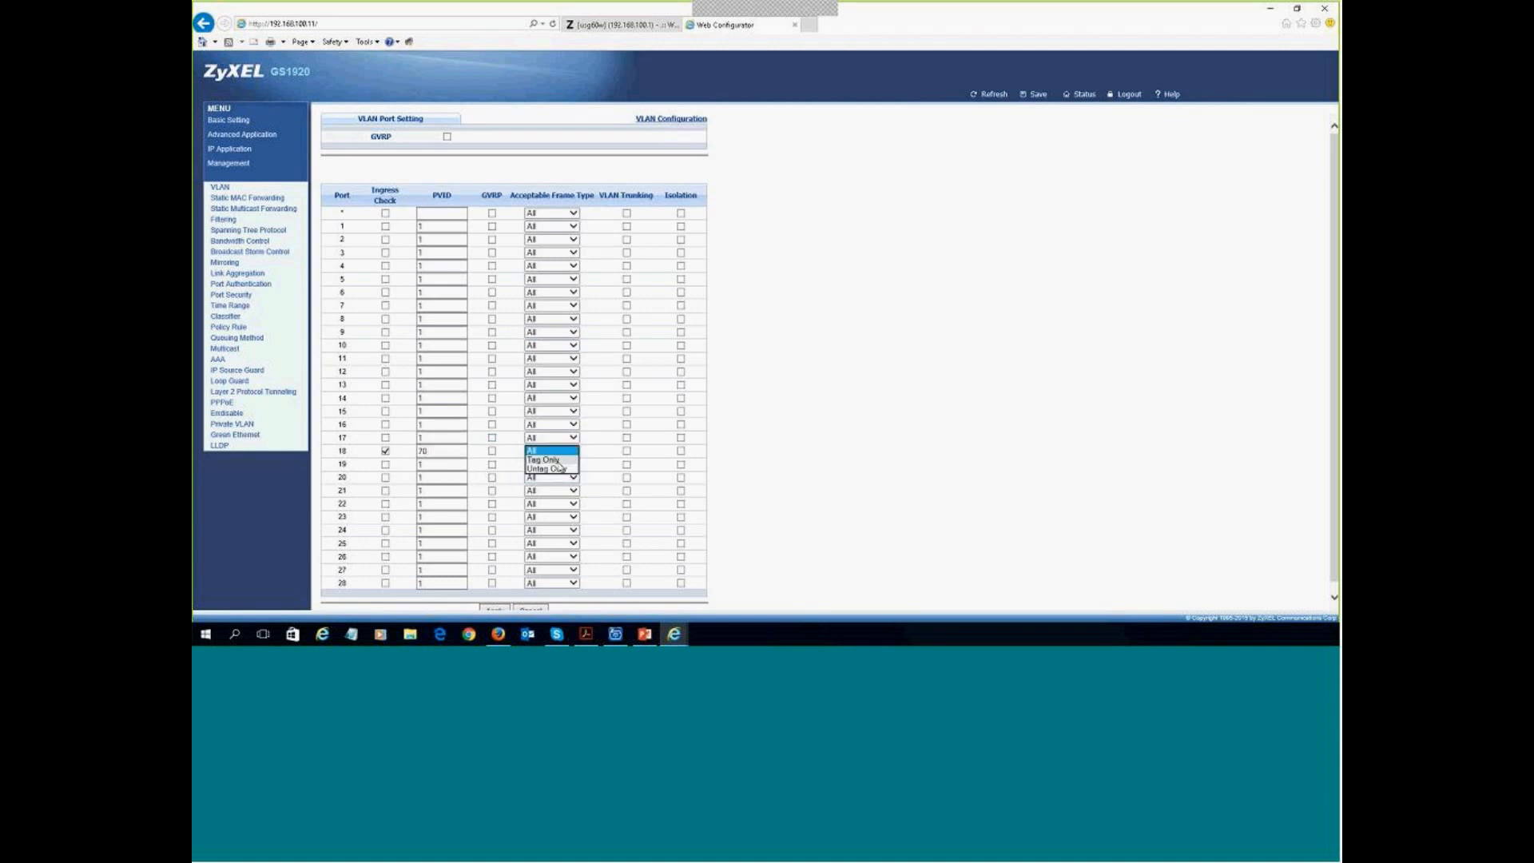
left_click(548, 470)
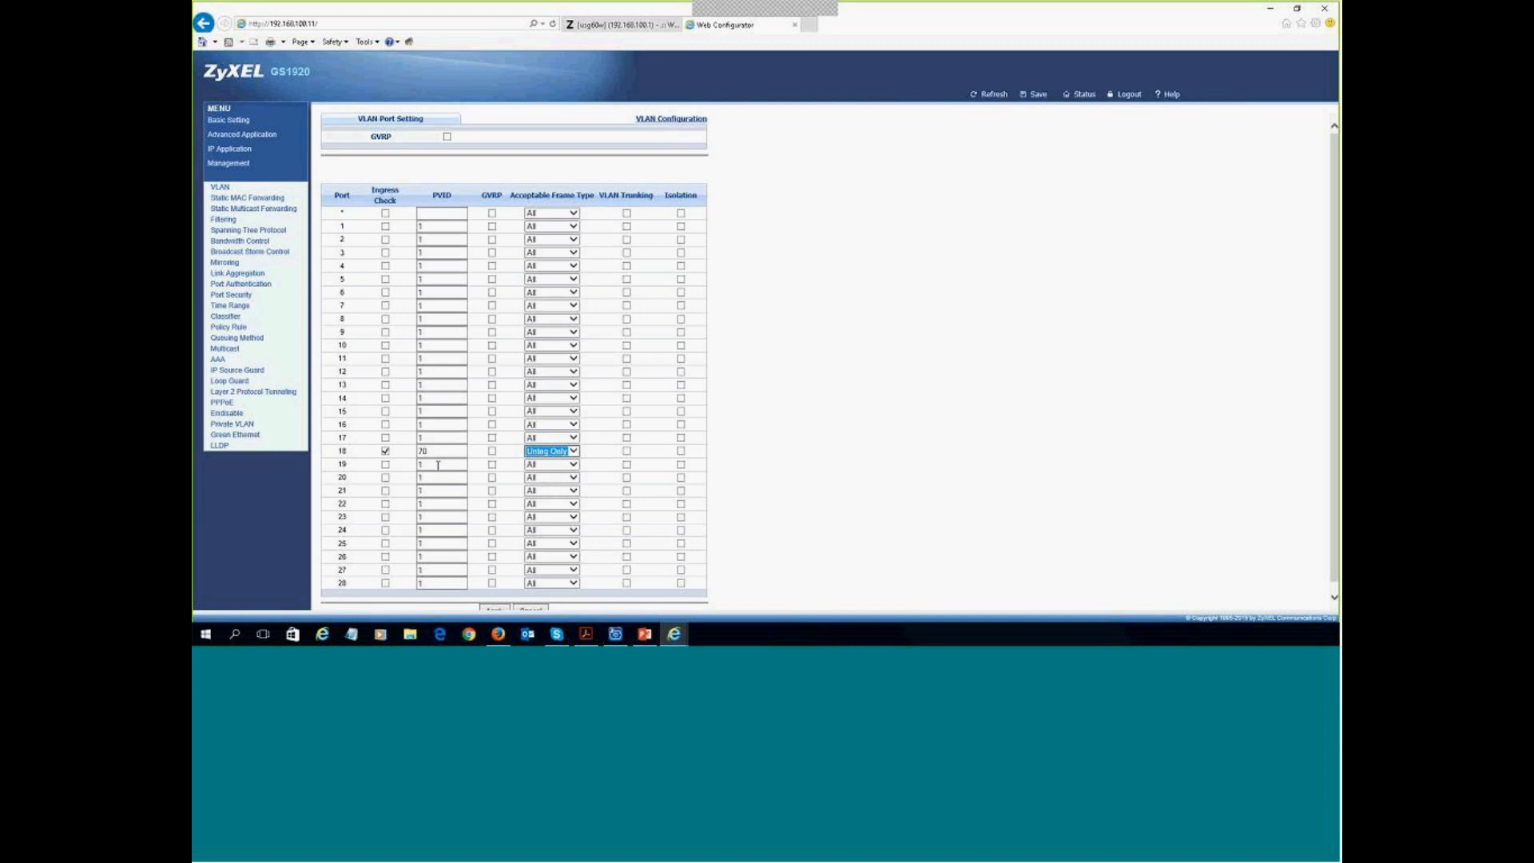
left_click(386, 464)
key("Tab")
type("80")
left_click(574, 467)
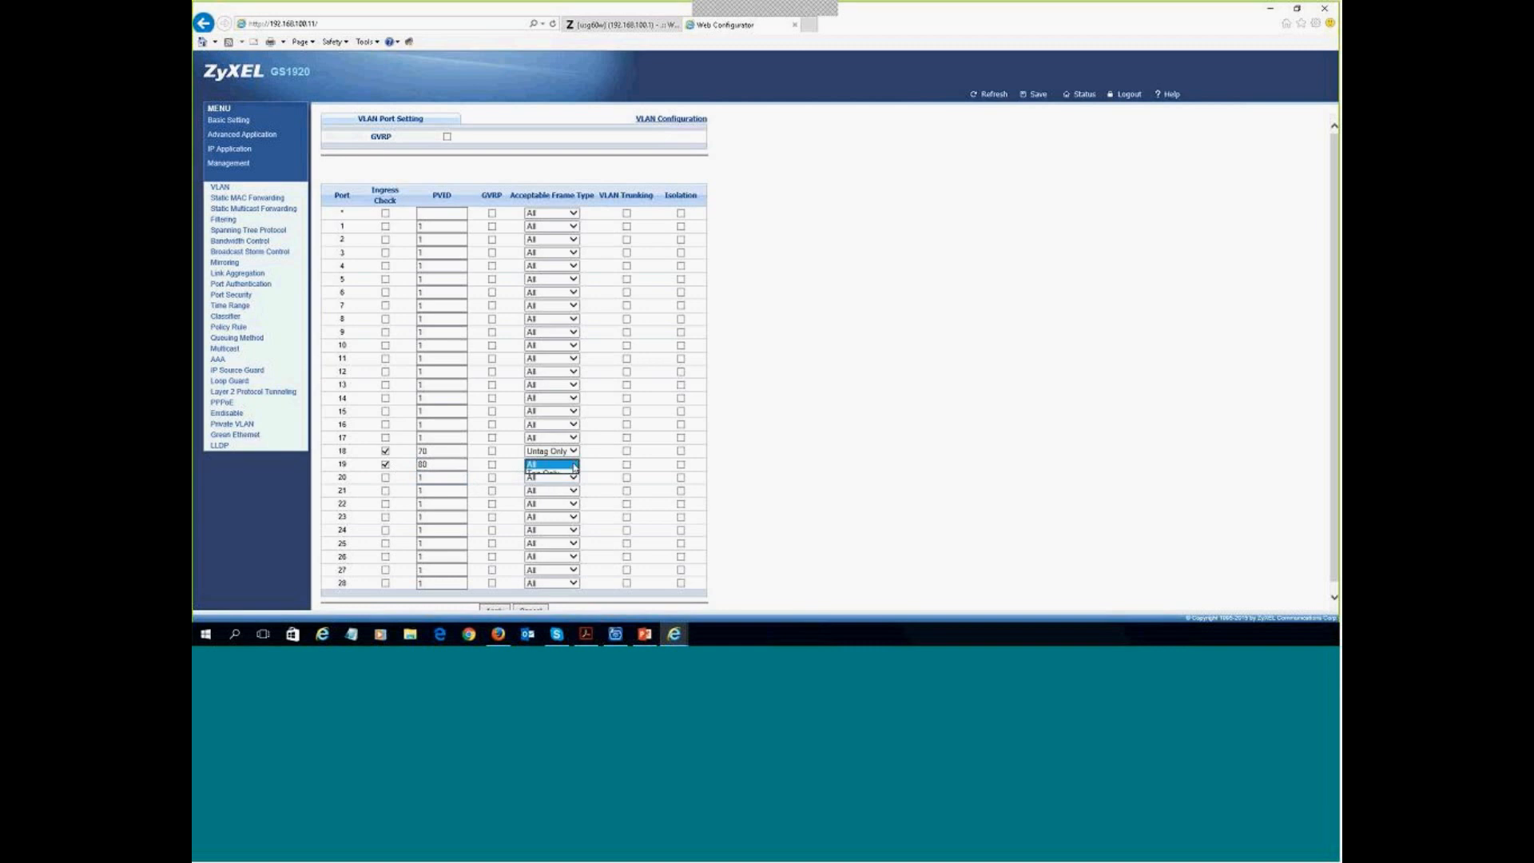
left_click(543, 485)
- Verify port 18 shows PVID 70 and port 19 shows PVID 80 in the table
left_click(495, 169)
scroll(773, 255, "down", 1)
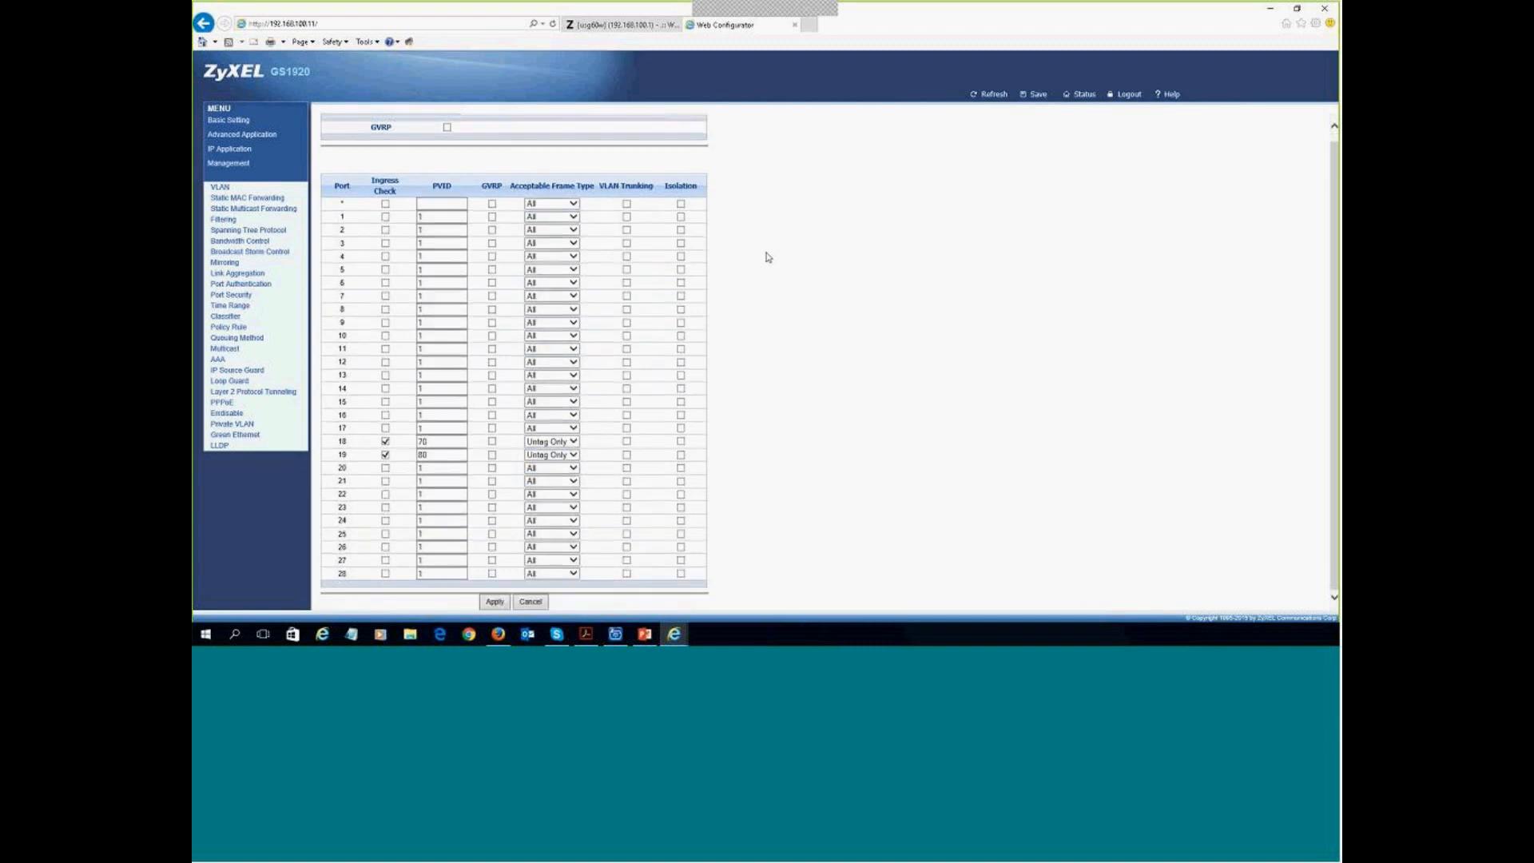
double_click(428, 441)
double_click(459, 454)
scroll(400, 366, "up", 1)
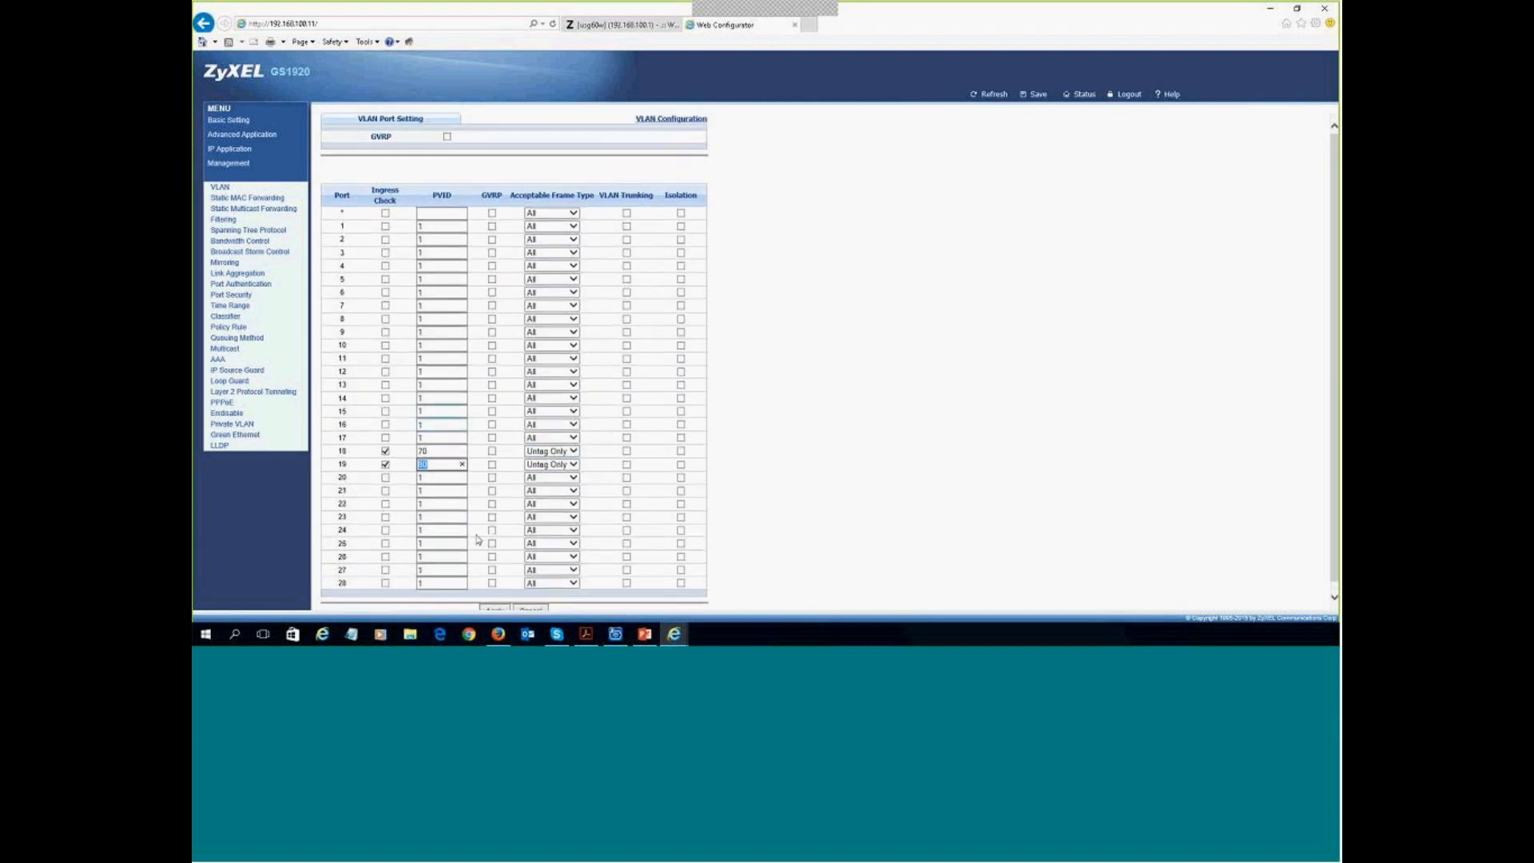
scroll(483, 559, "down", 1)
- Apply the port settings and sign in with the switch user name and password
left_click(494, 604)
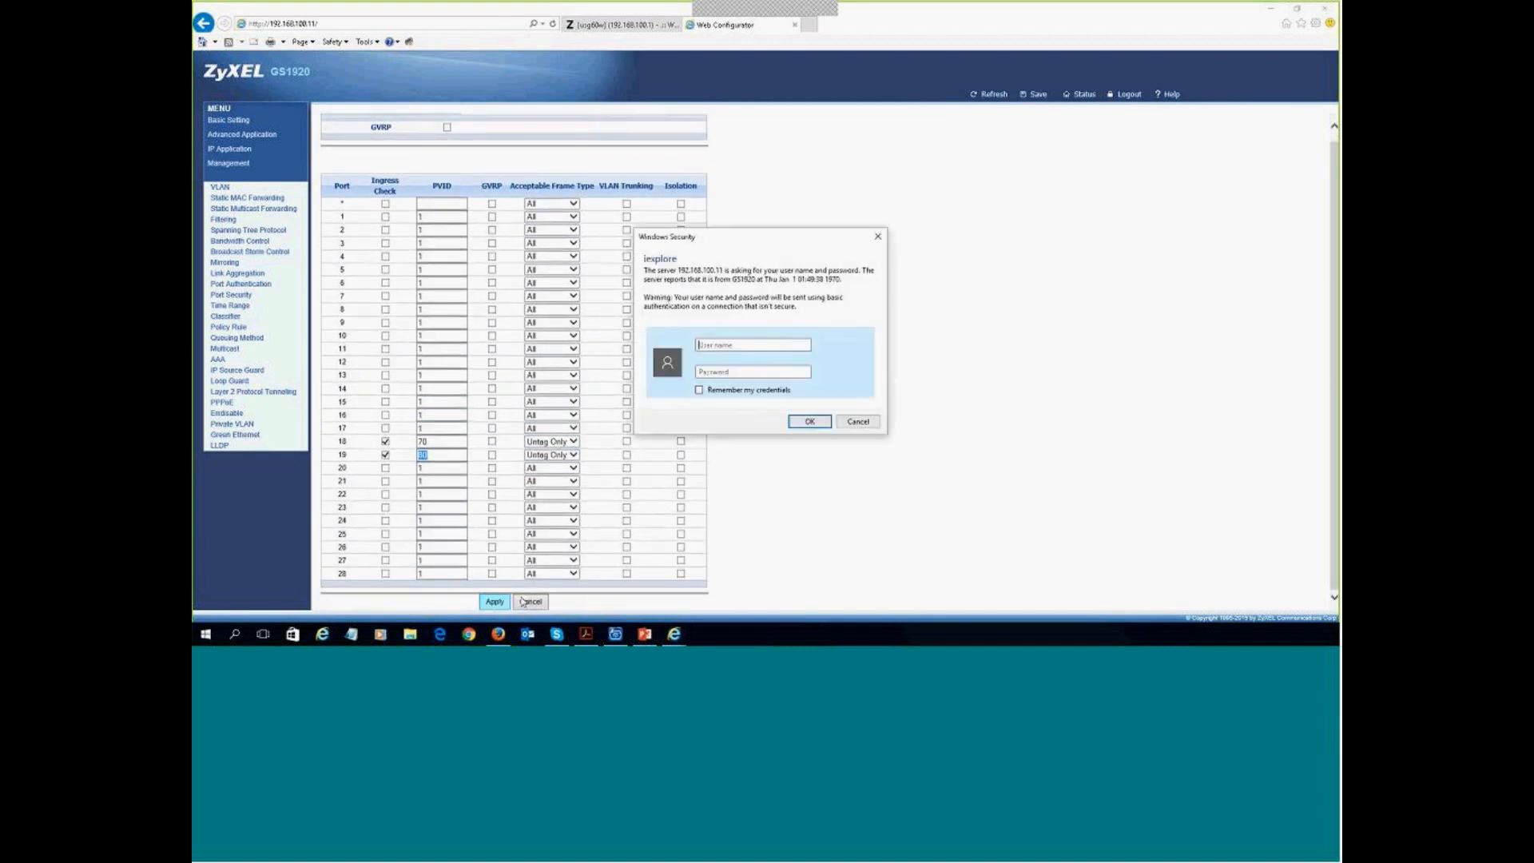
left_click(726, 346)
type("admin")
key("Tab")
type("1234")
key("Return")
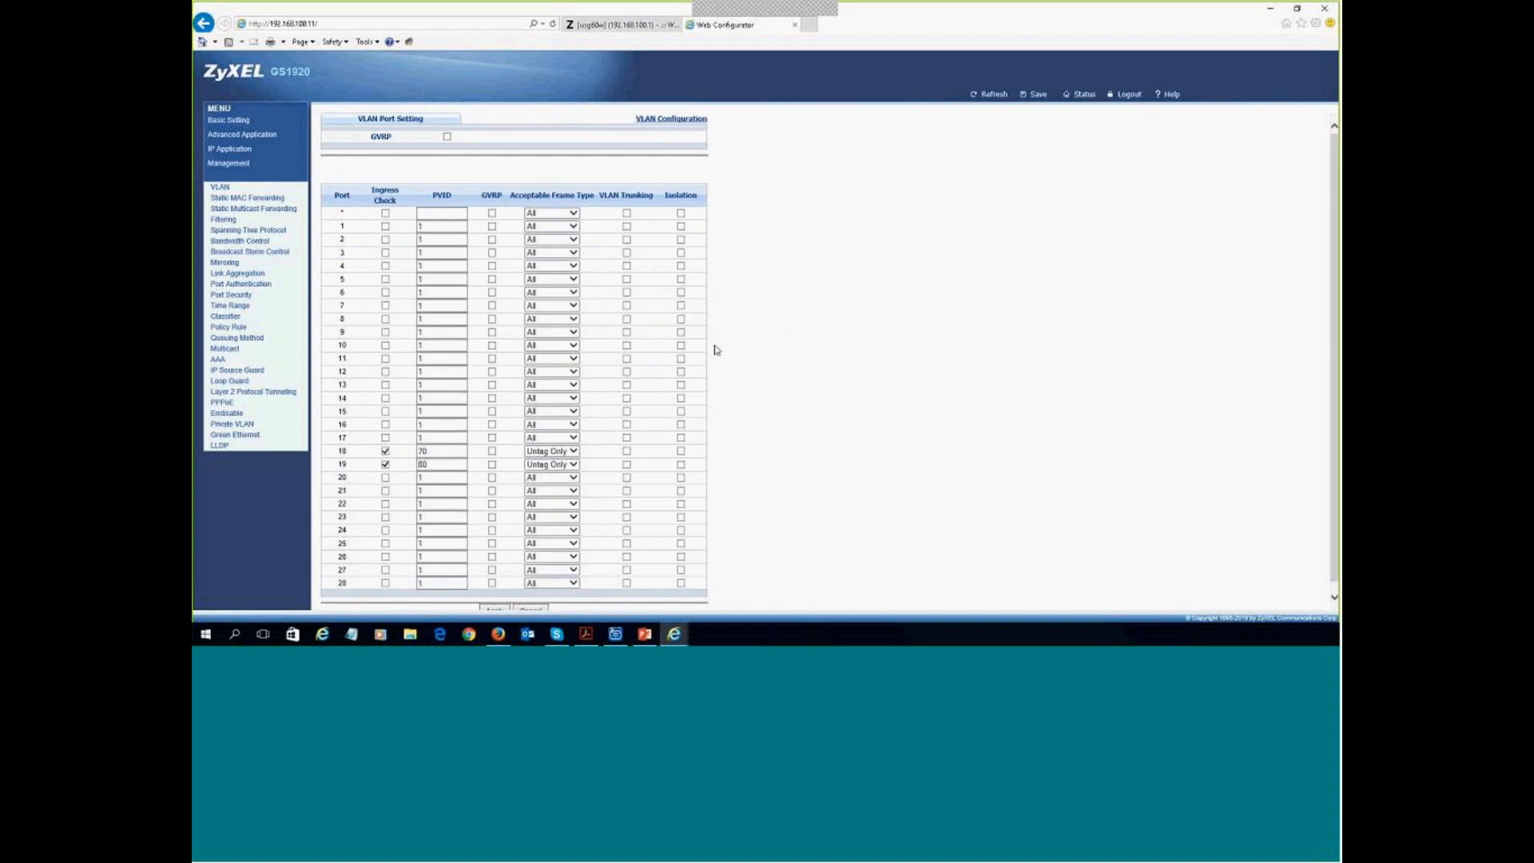
- Apply the port VLAN settings again and return to the VLAN port settings table
scroll(502, 609, "down", 1)
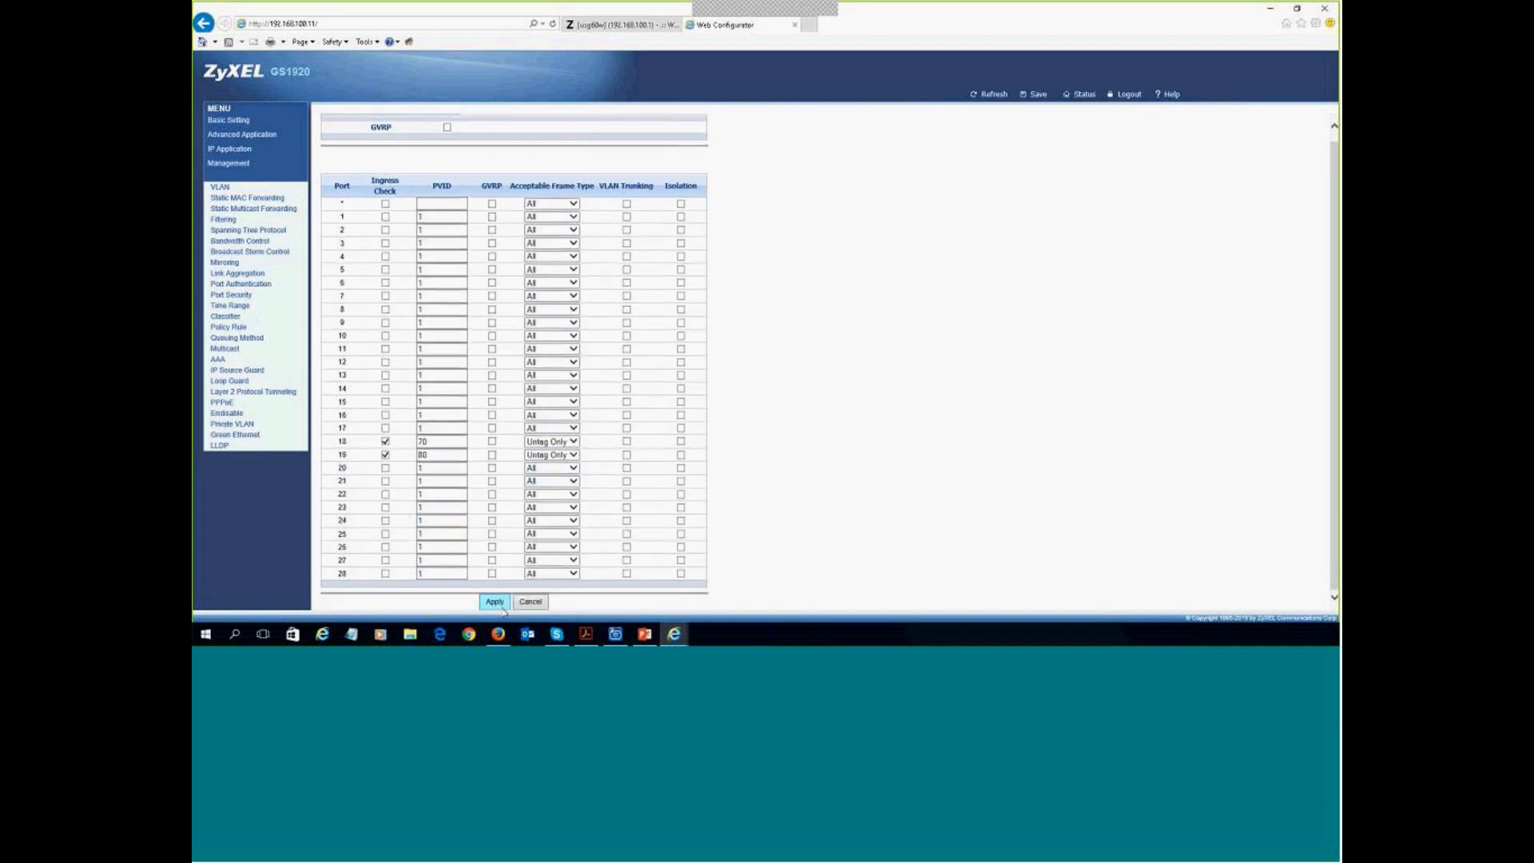
left_click(501, 608)
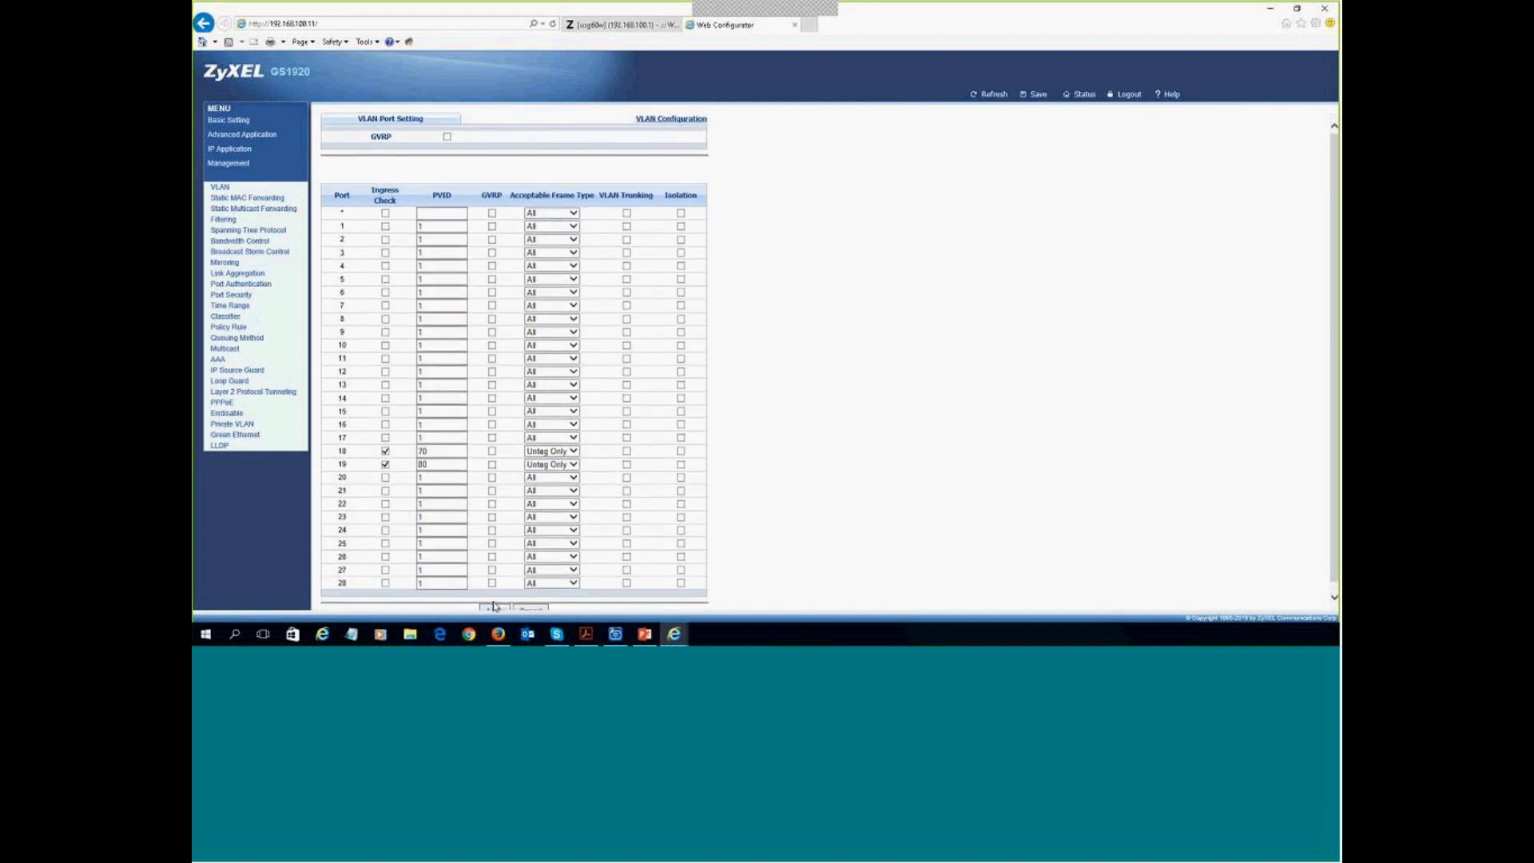
left_click(670, 119)
left_click(573, 155)
scroll(542, 349, "down", 1)
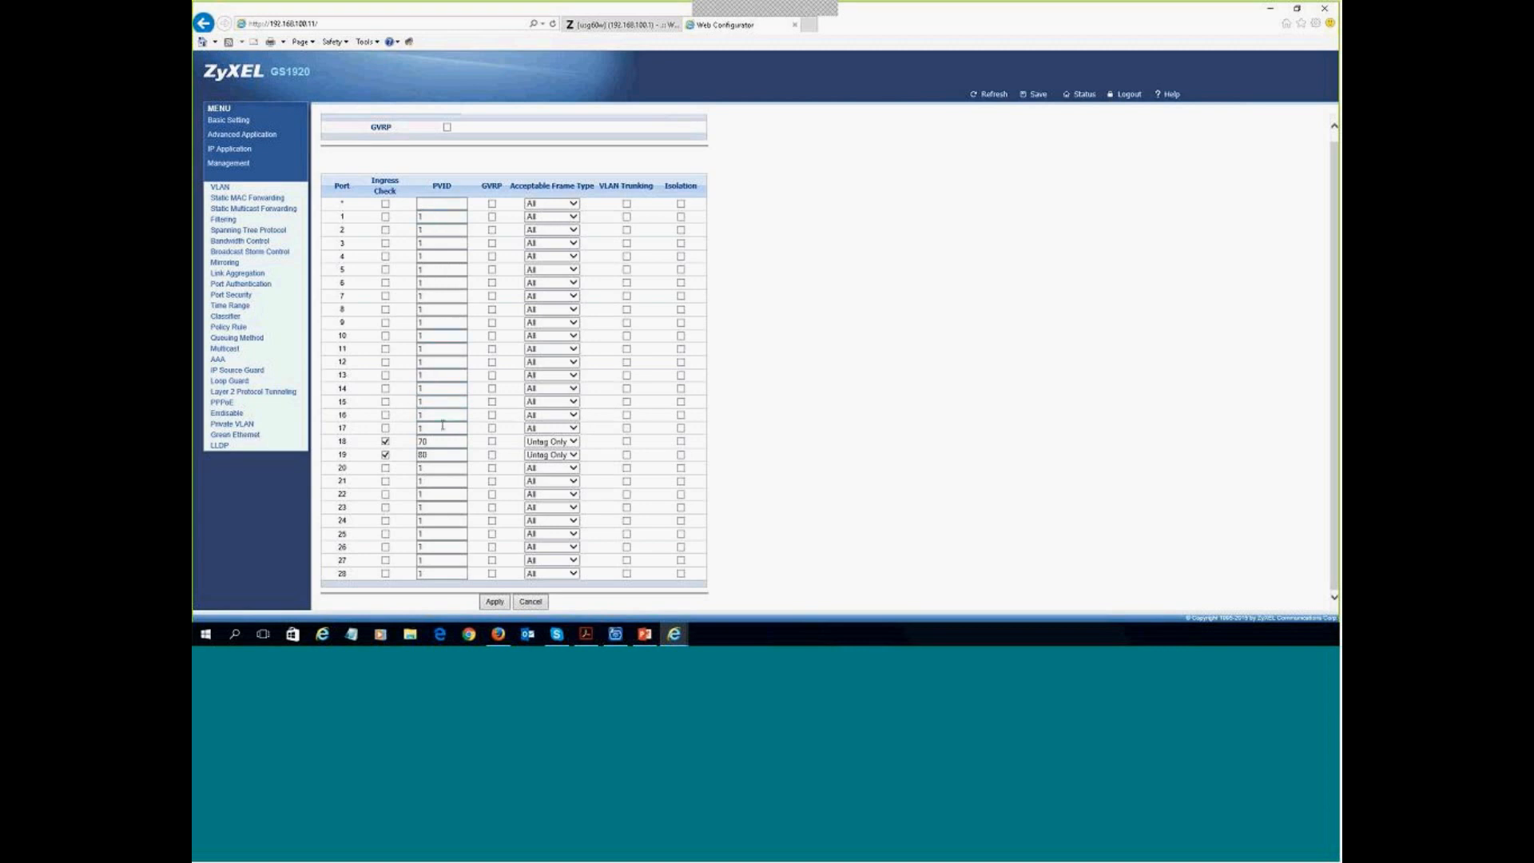
- Save the switch configuration and inspect the port details of VLANs 70 and 80
left_click(1039, 95)
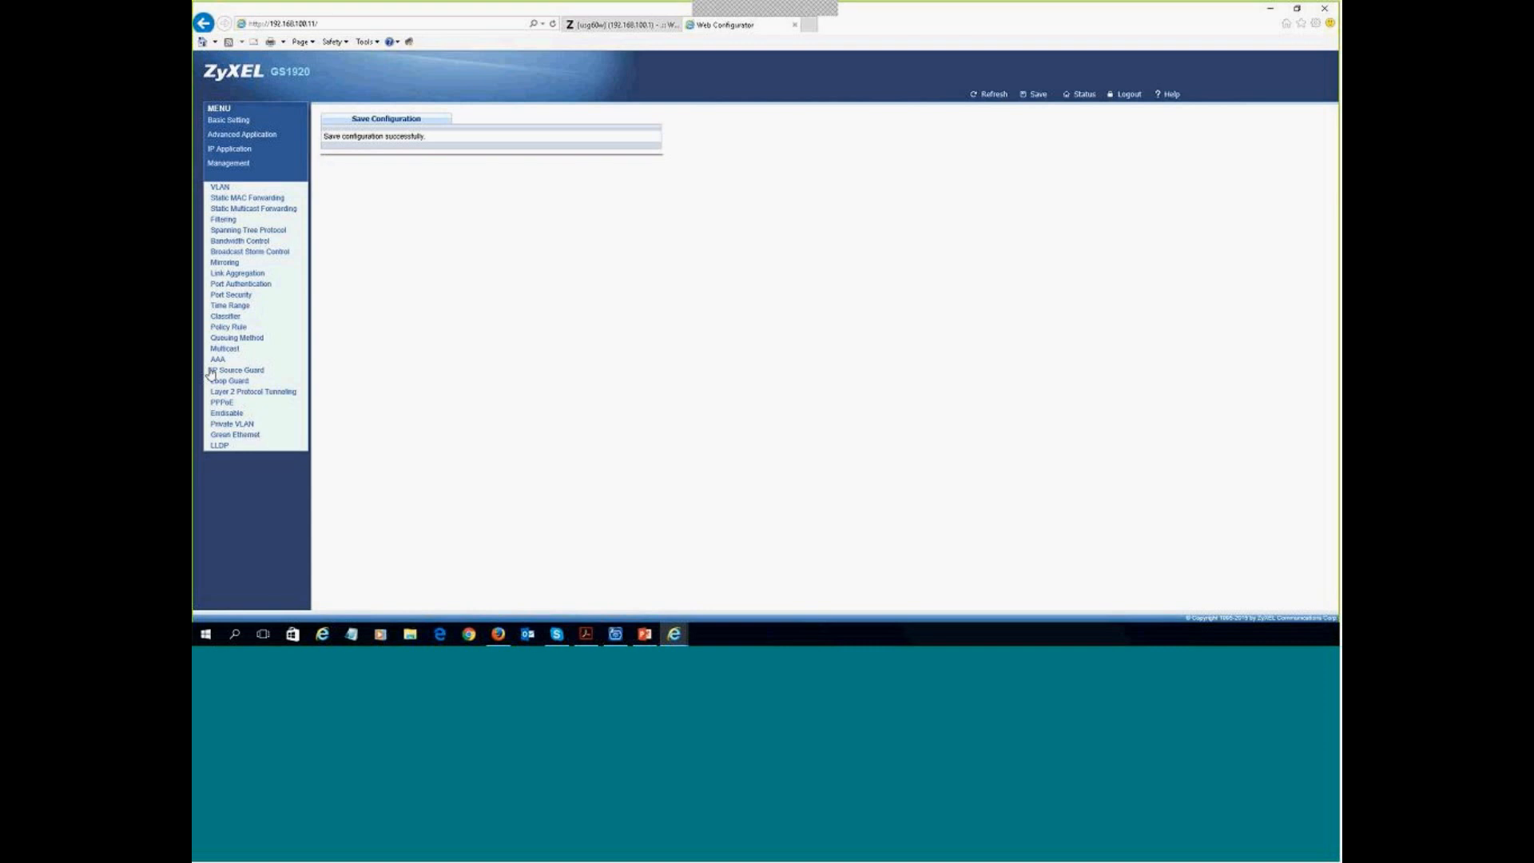
left_click(252, 242)
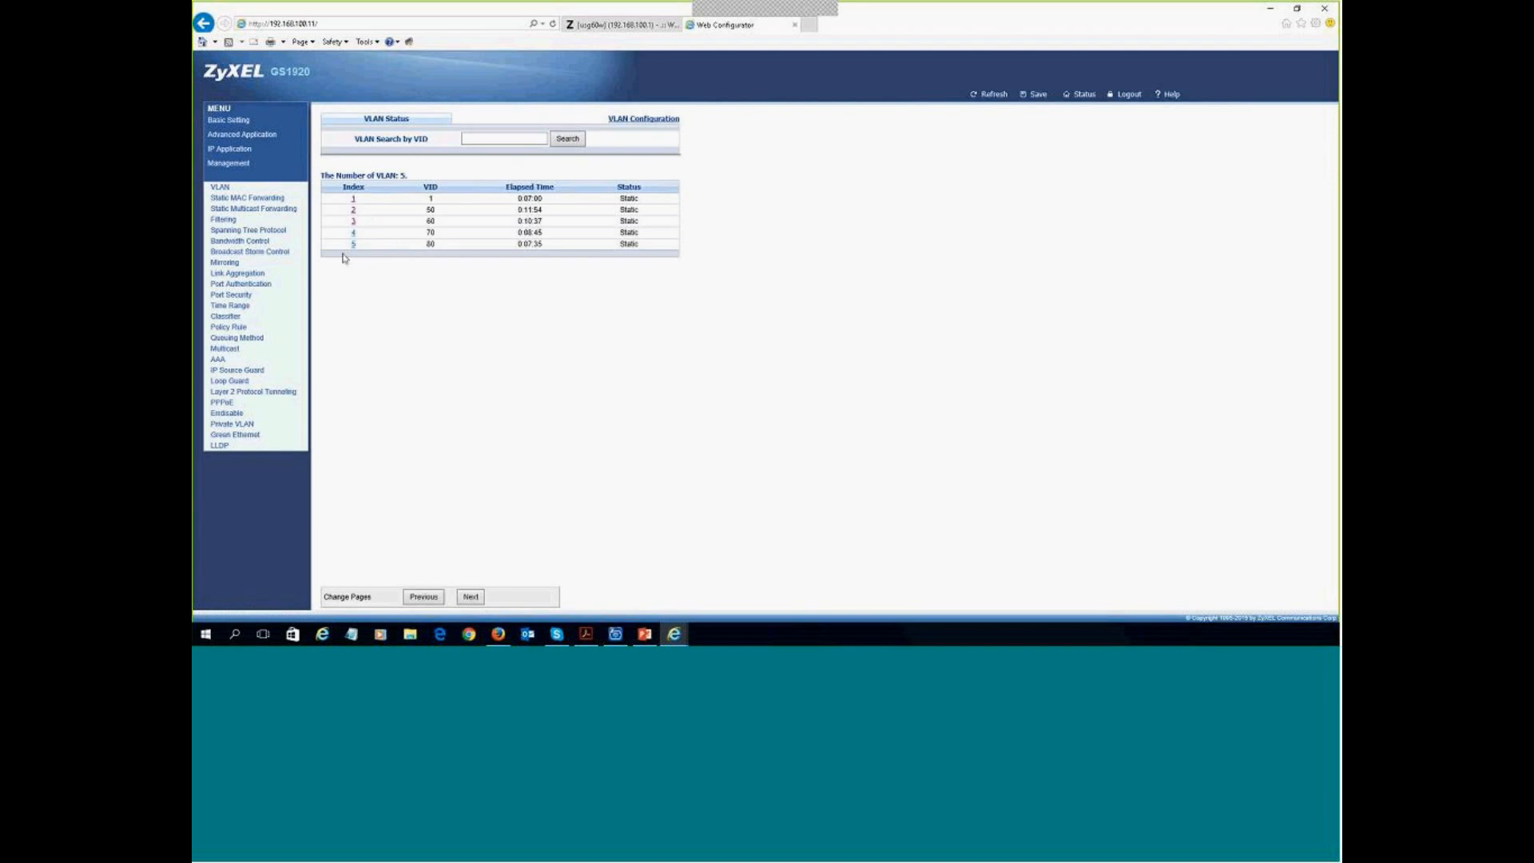
left_click(353, 233)
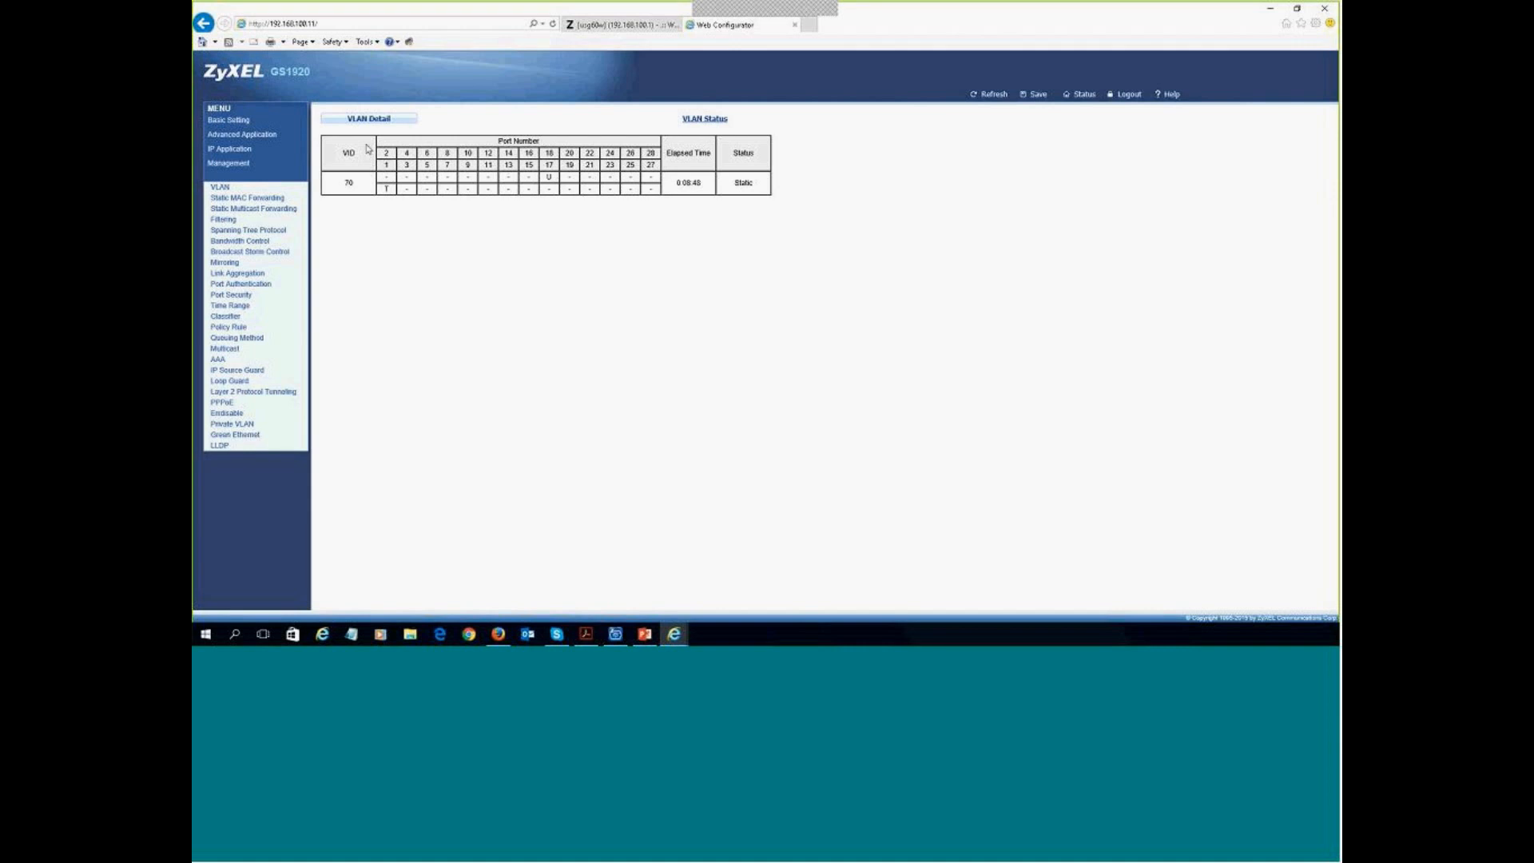
left_click(721, 118)
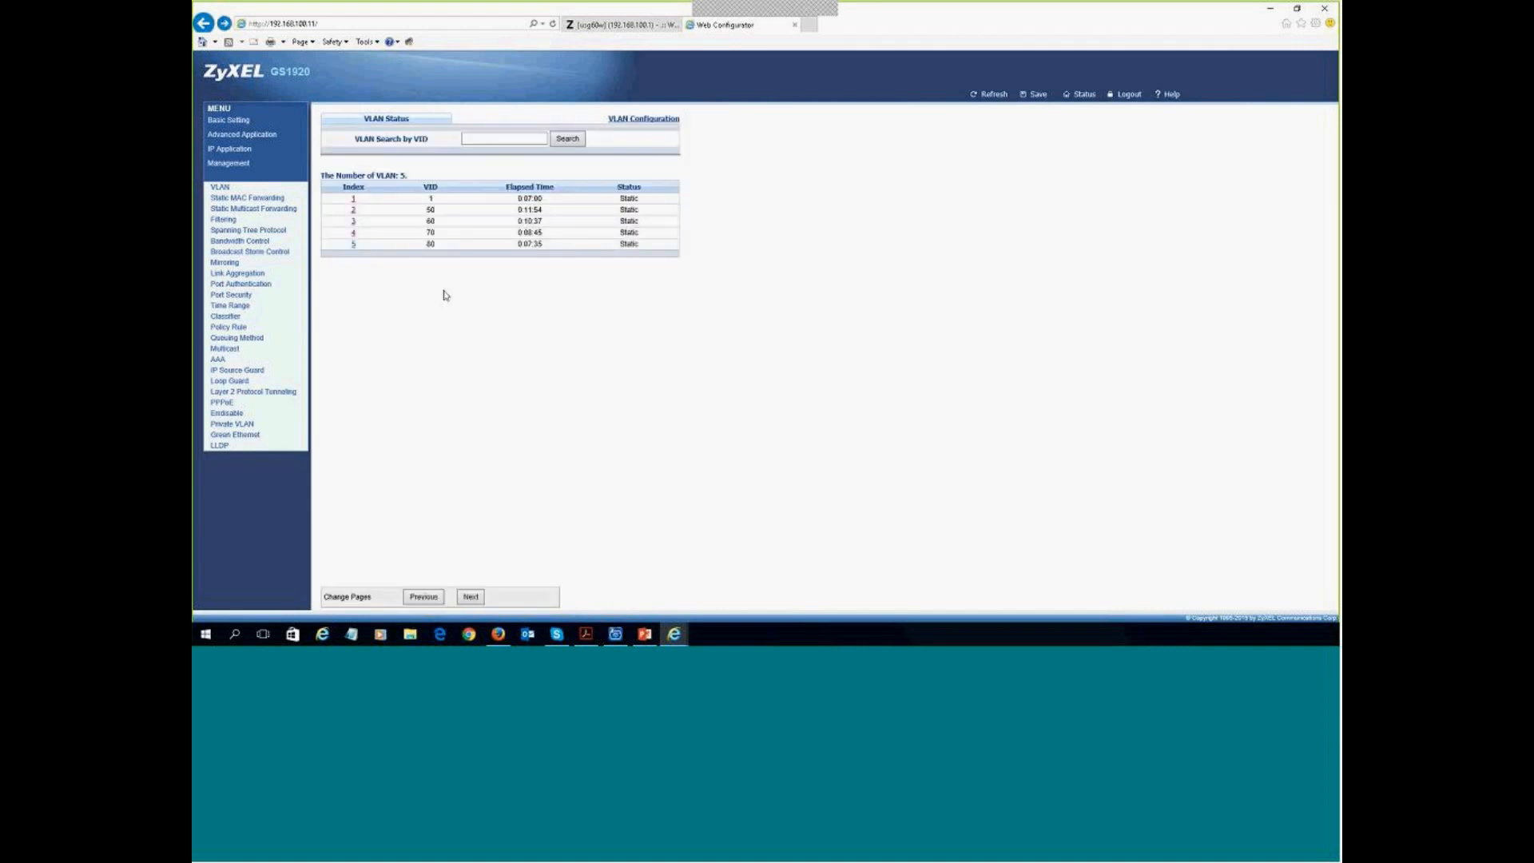
left_click(353, 233)
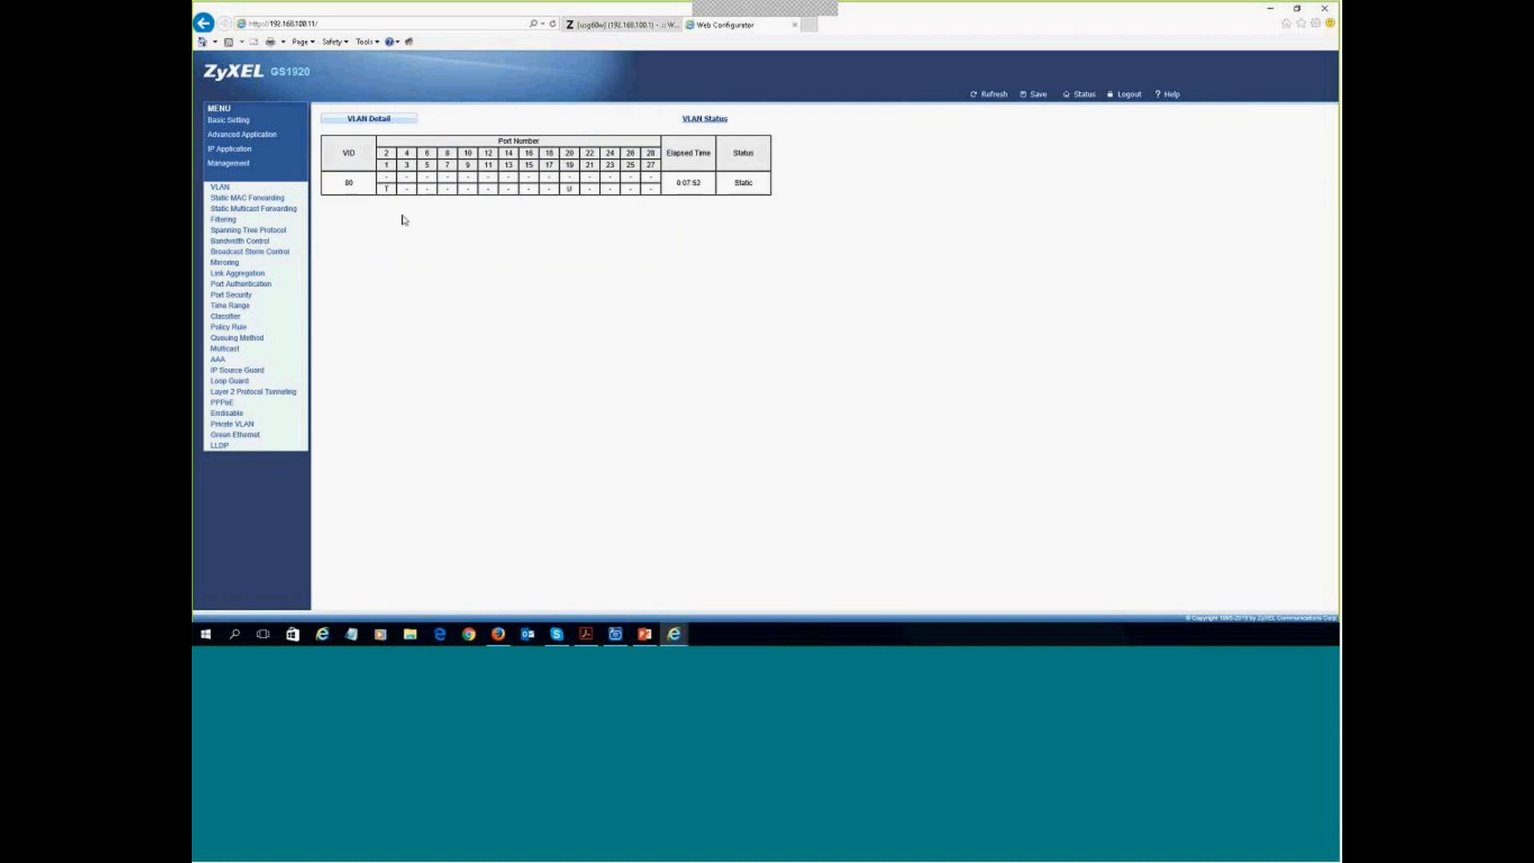
left_click(706, 120)
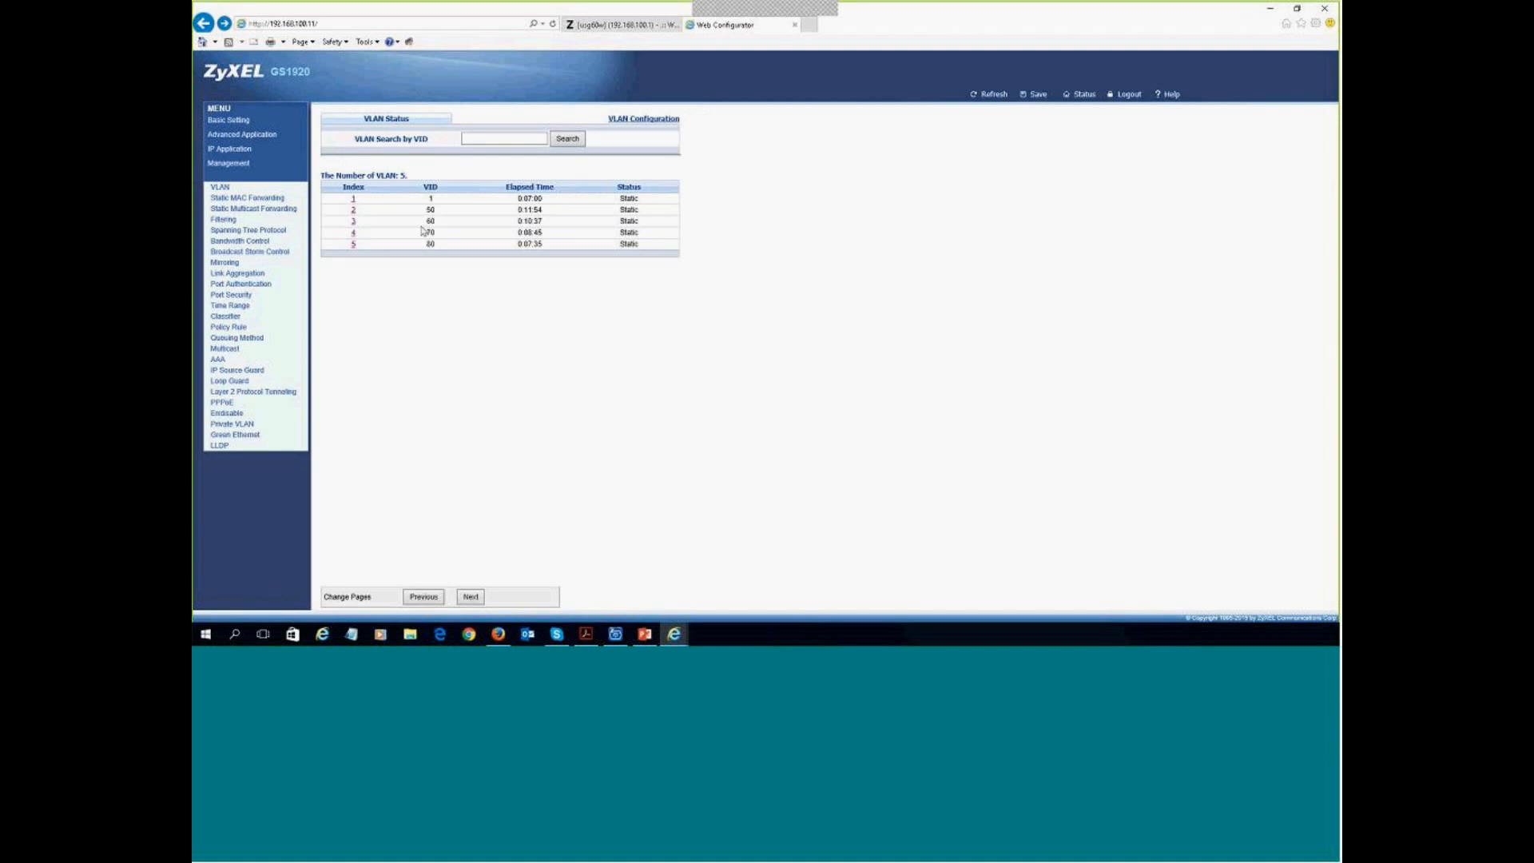
- Inspect VLAN 50's port details, then switch to the USG60W configurator tab
left_click(354, 211)
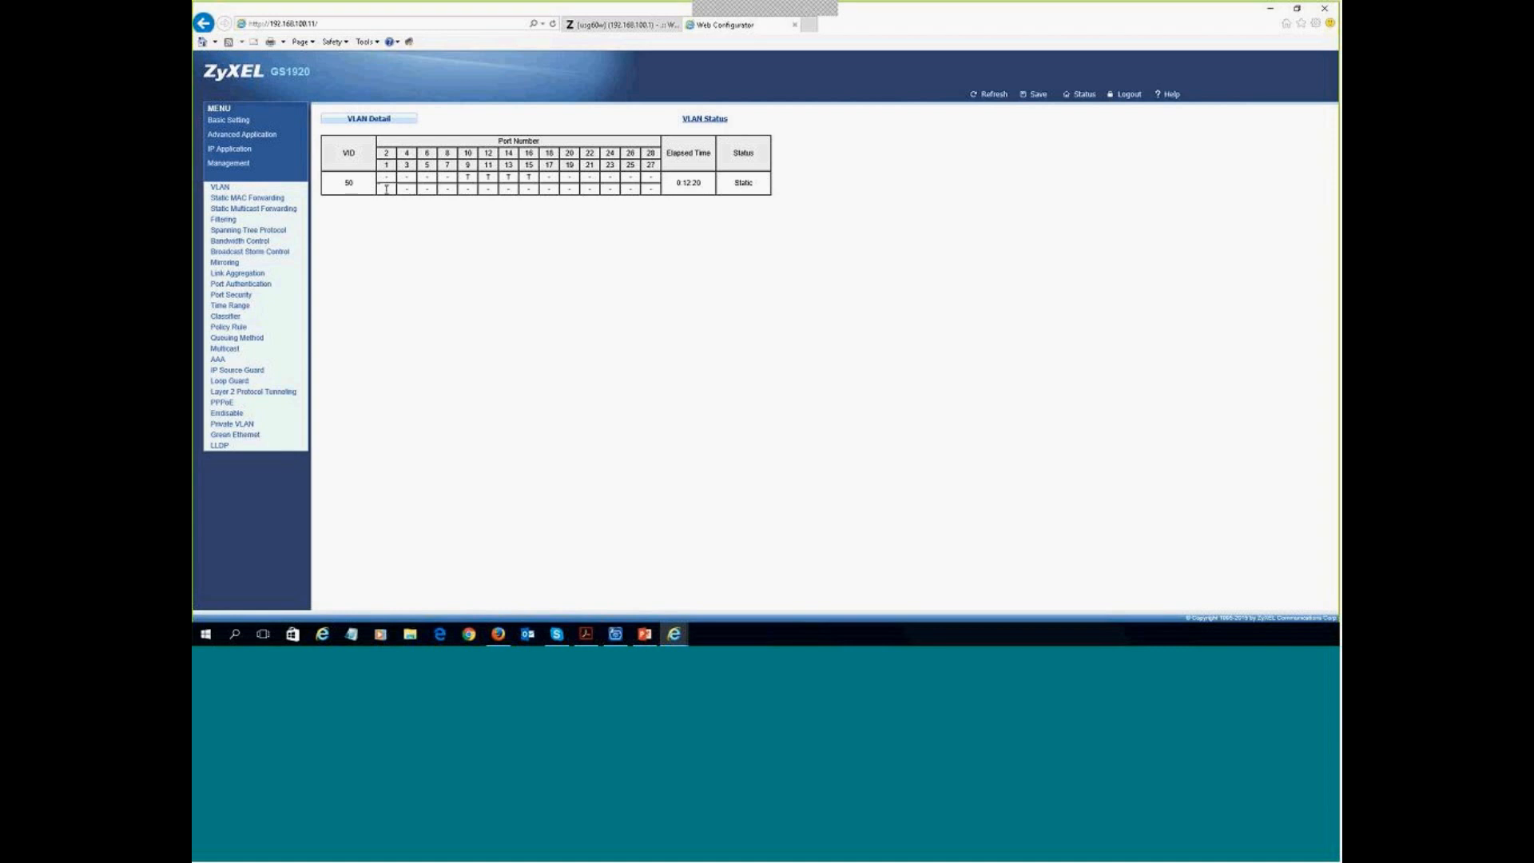
left_click(703, 121)
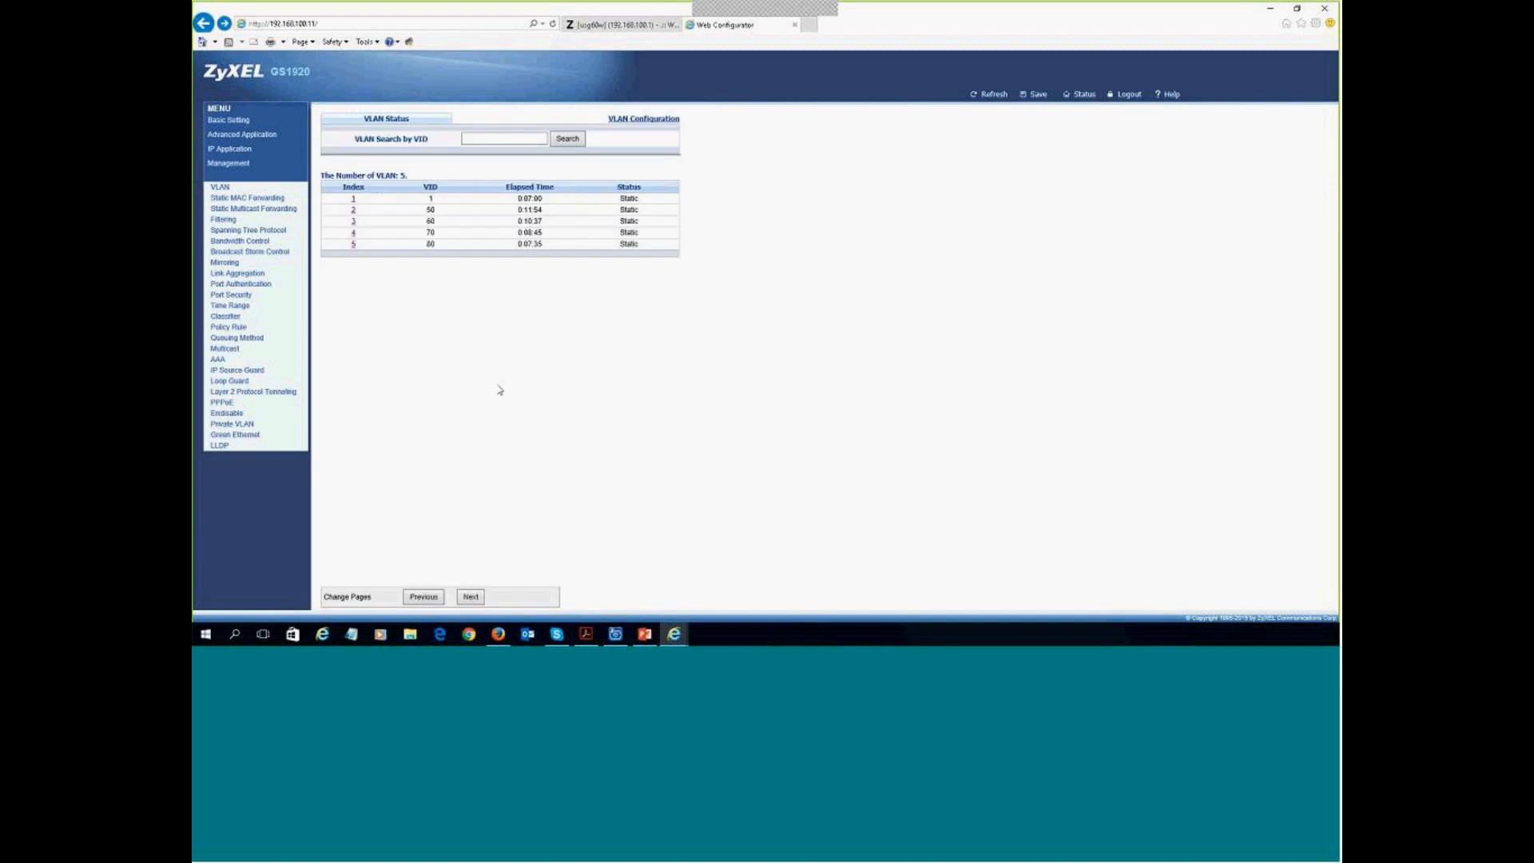
left_click(622, 24)
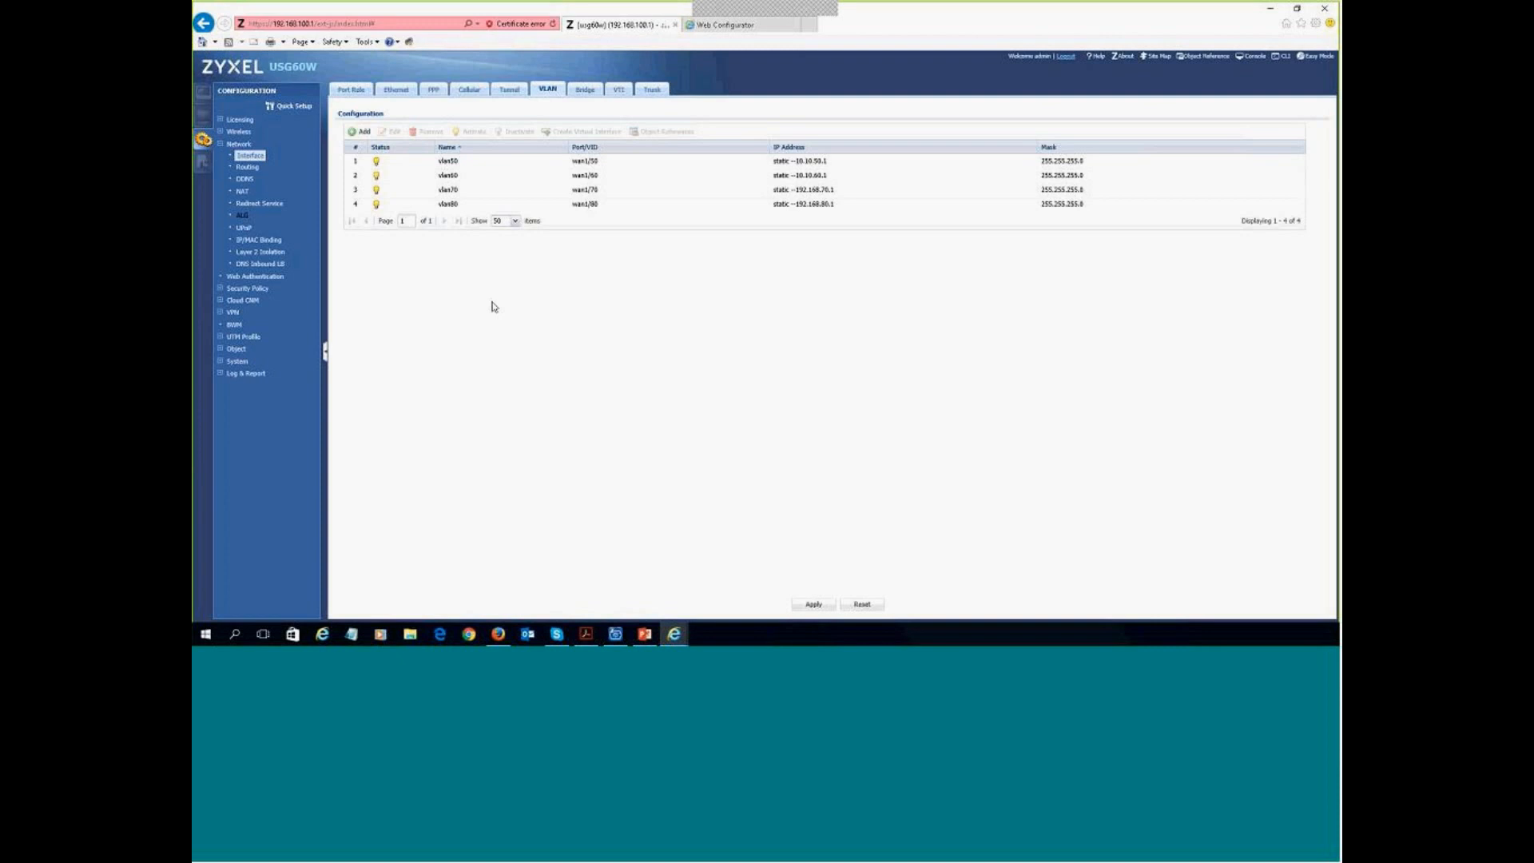
- Start a new SSID profile from the SSID list under Configuration > Object > AP Profile
left_click(239, 131)
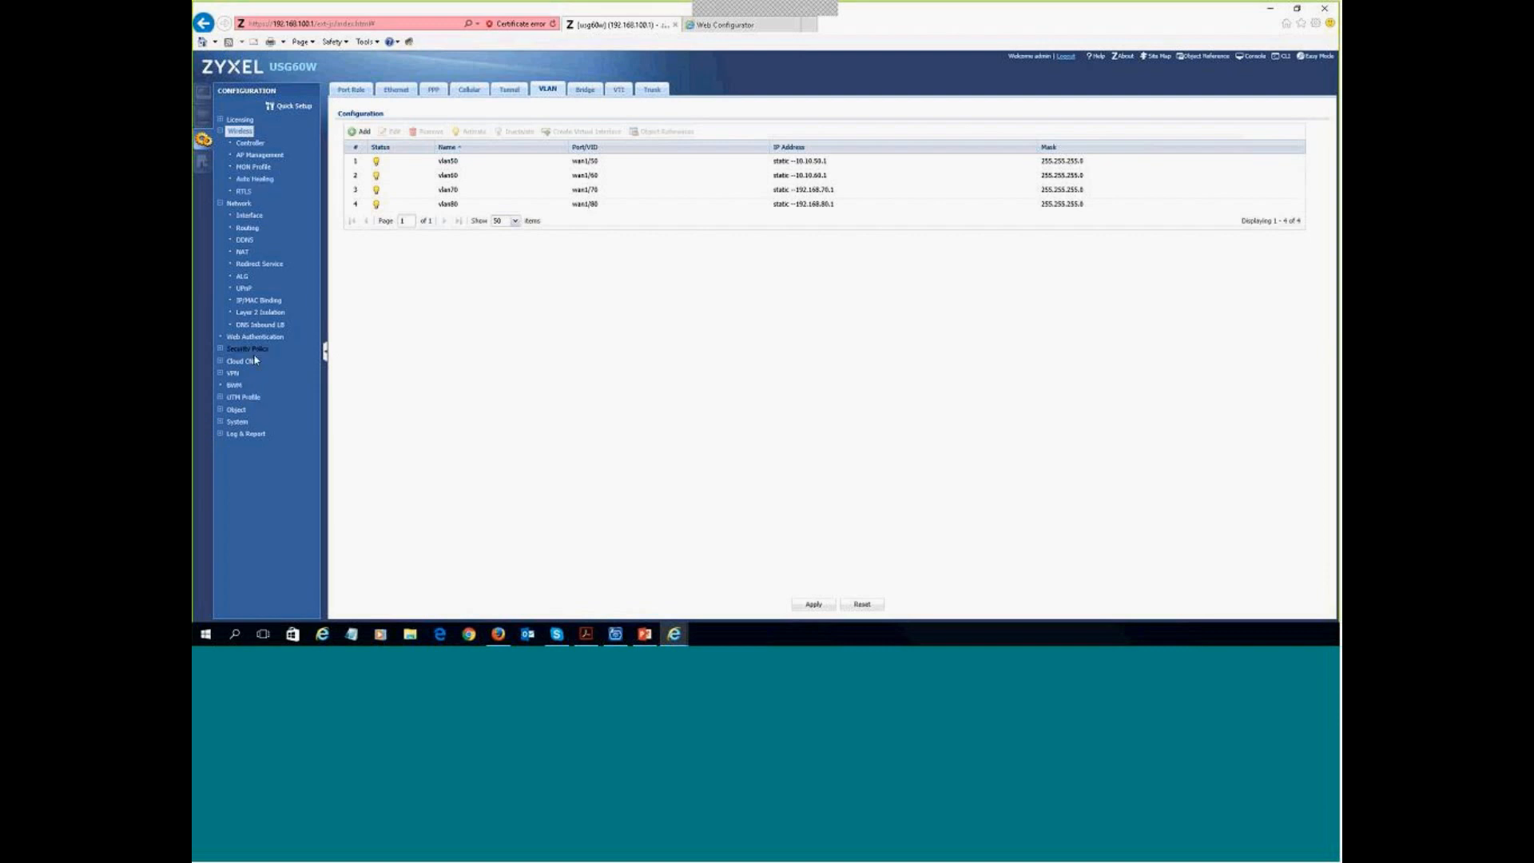
left_click(253, 412)
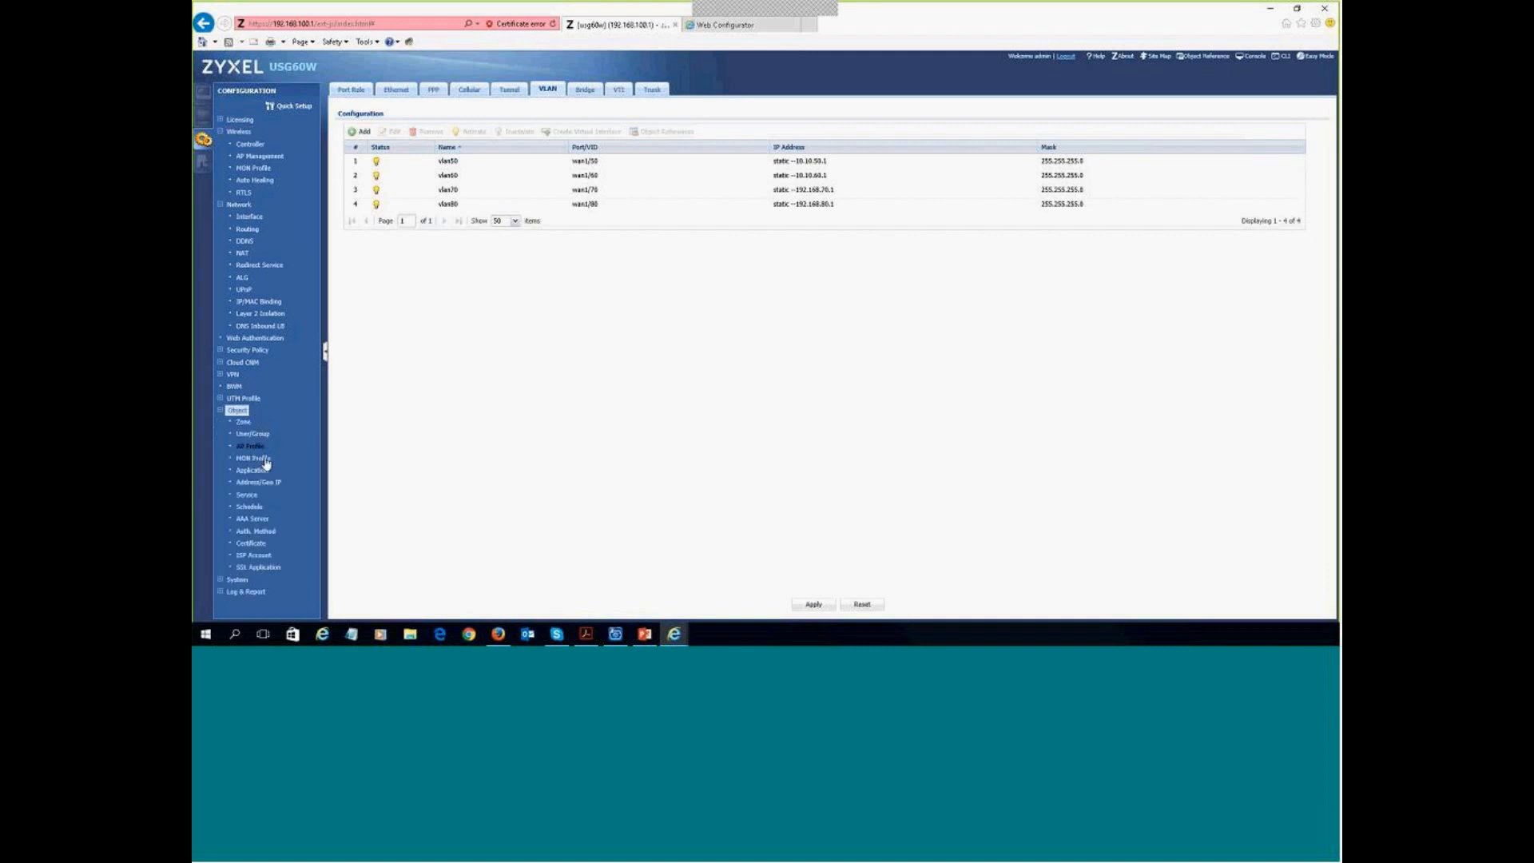
left_click(251, 446)
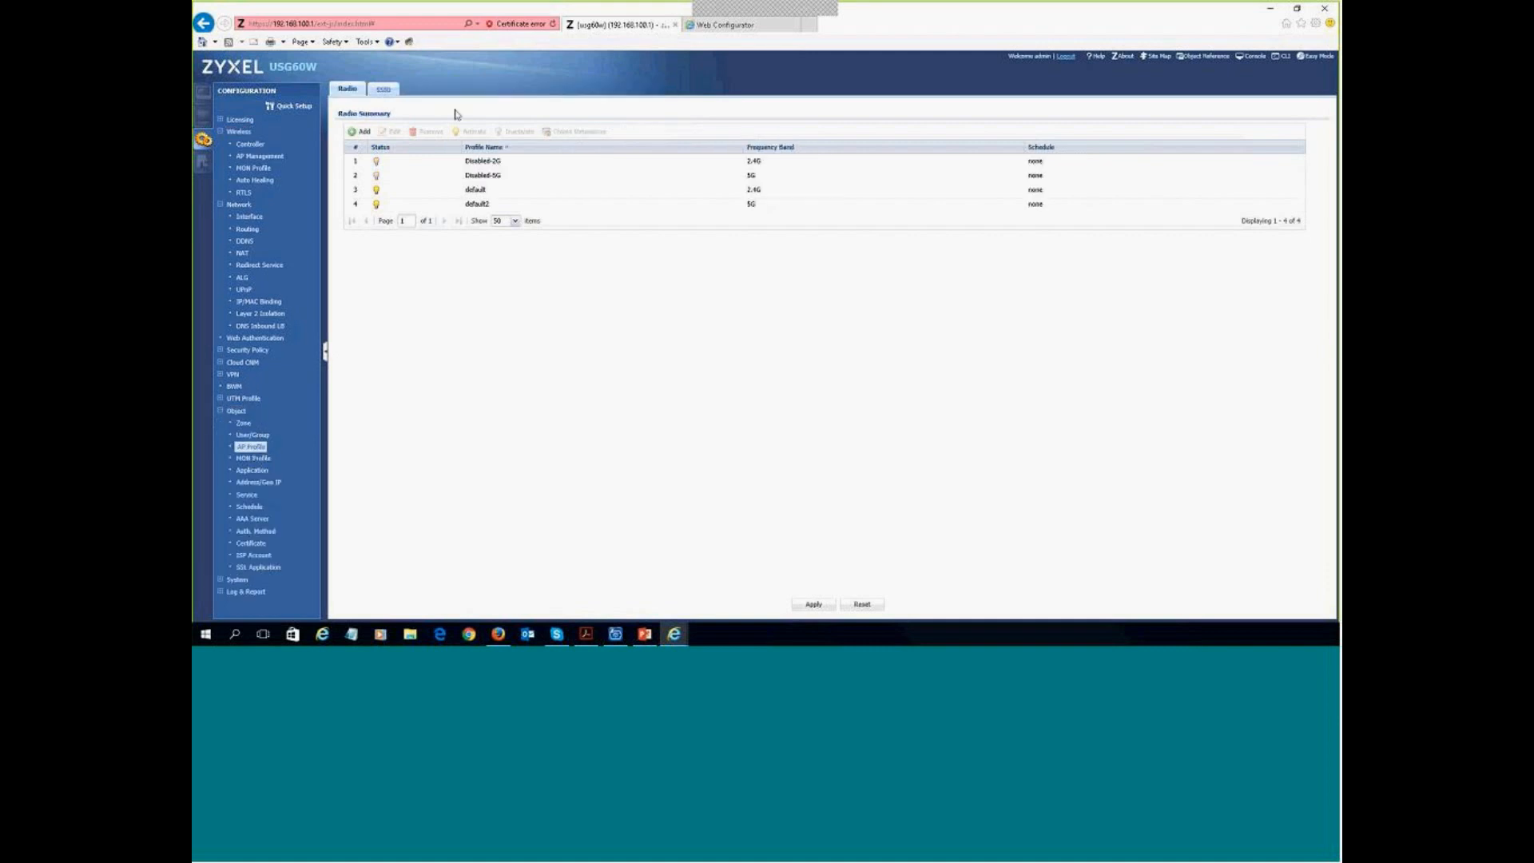
left_click(384, 89)
left_click(360, 149)
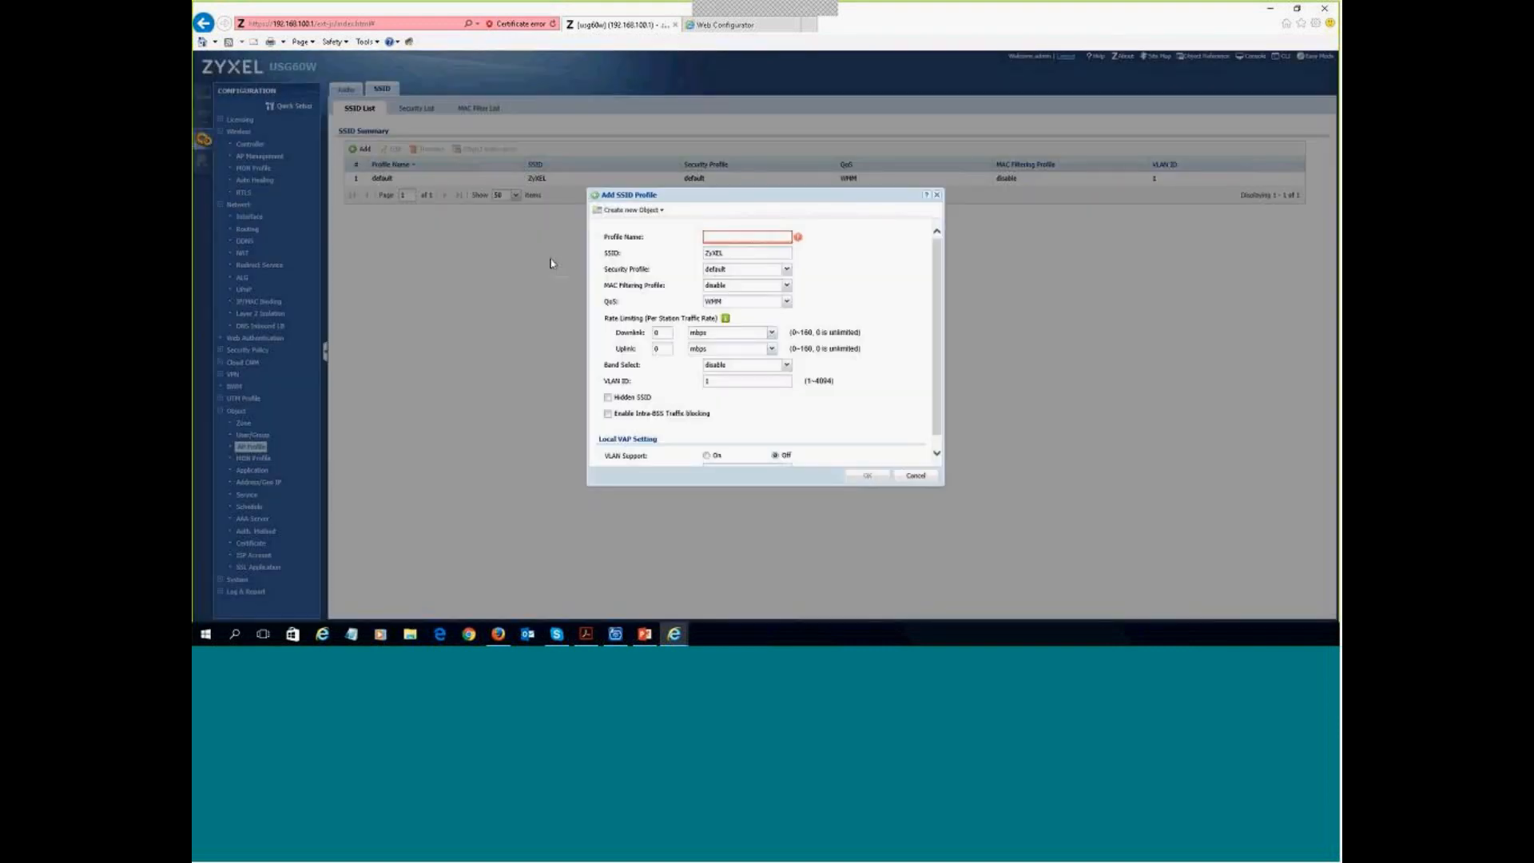
- Name the profile SSID_VLAN50 with SSID VLAN50, keeping the default security profile
left_click(763, 238)
type("SSID_VLAN50")
key("Tab")
type("VL")
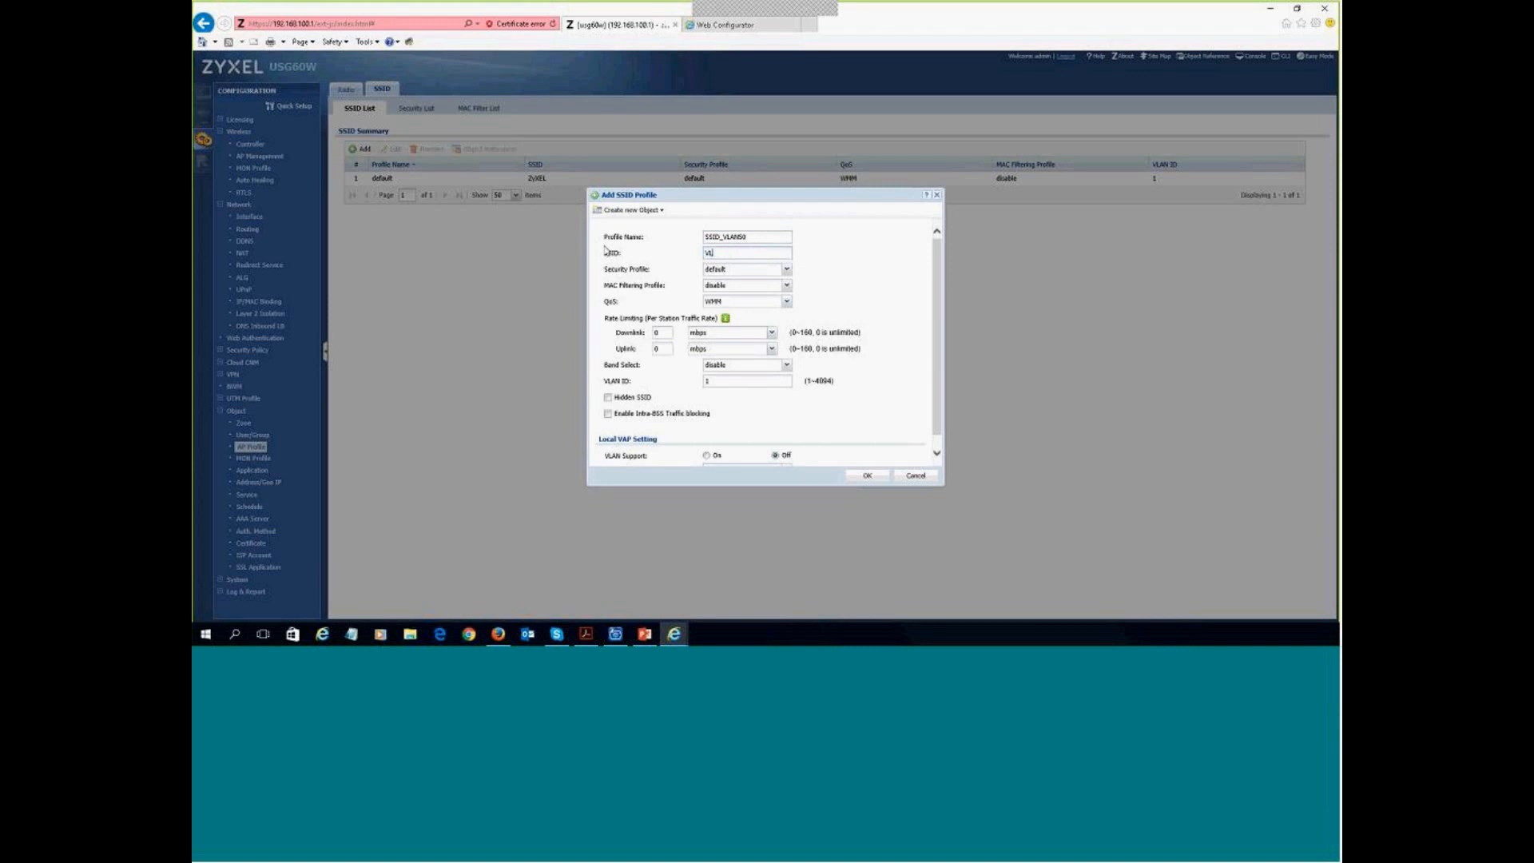
type("AN50")
left_click(787, 270)
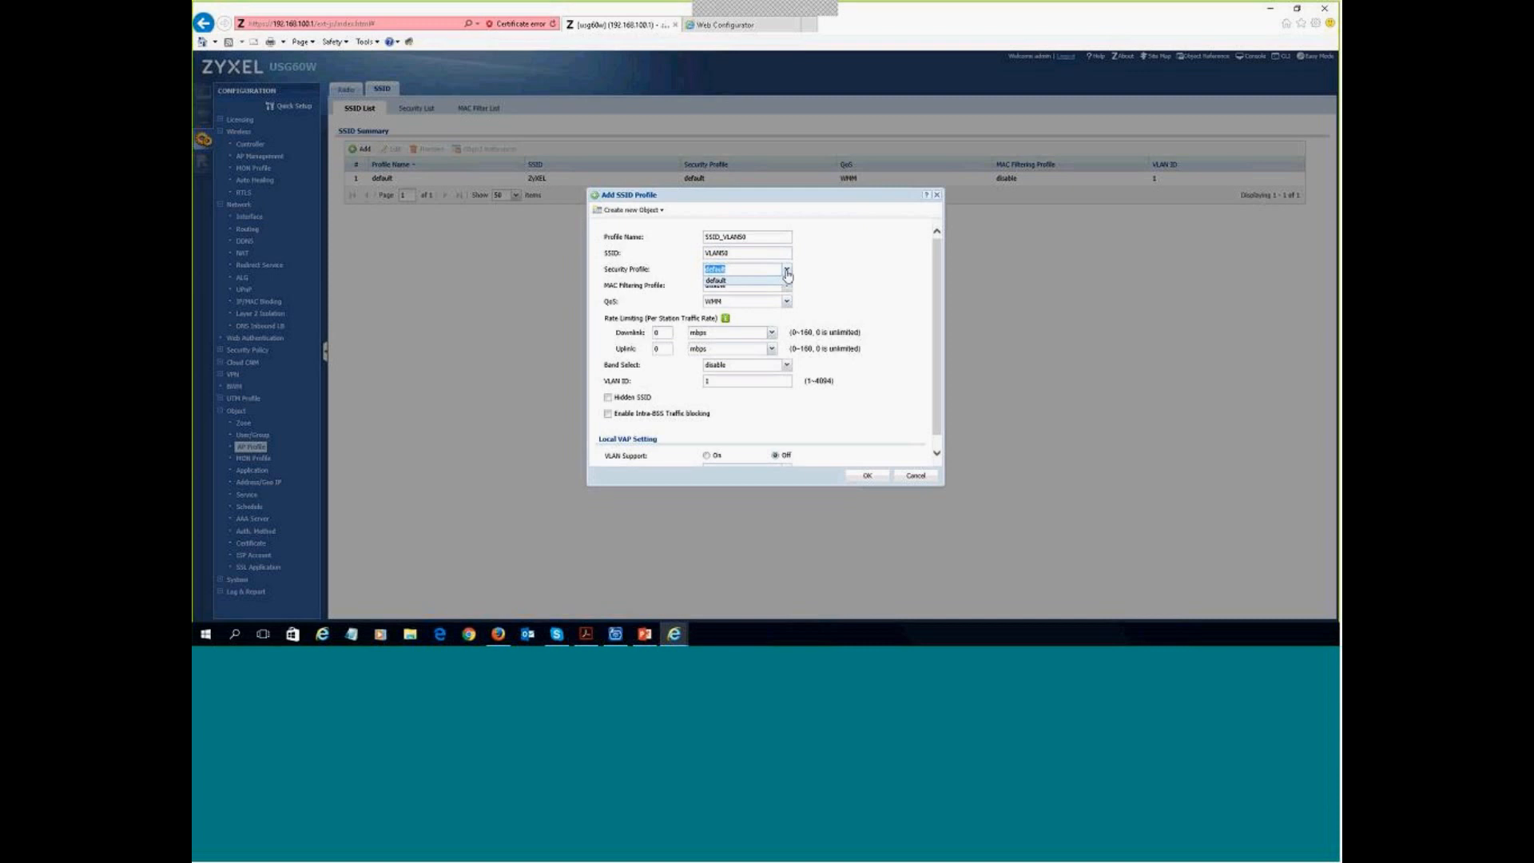
left_click(824, 276)
- Keep VLAN ID 50 and Band Select disabled, turn VLAN Support on, and save the profile
scroll(938, 411, "down", 1)
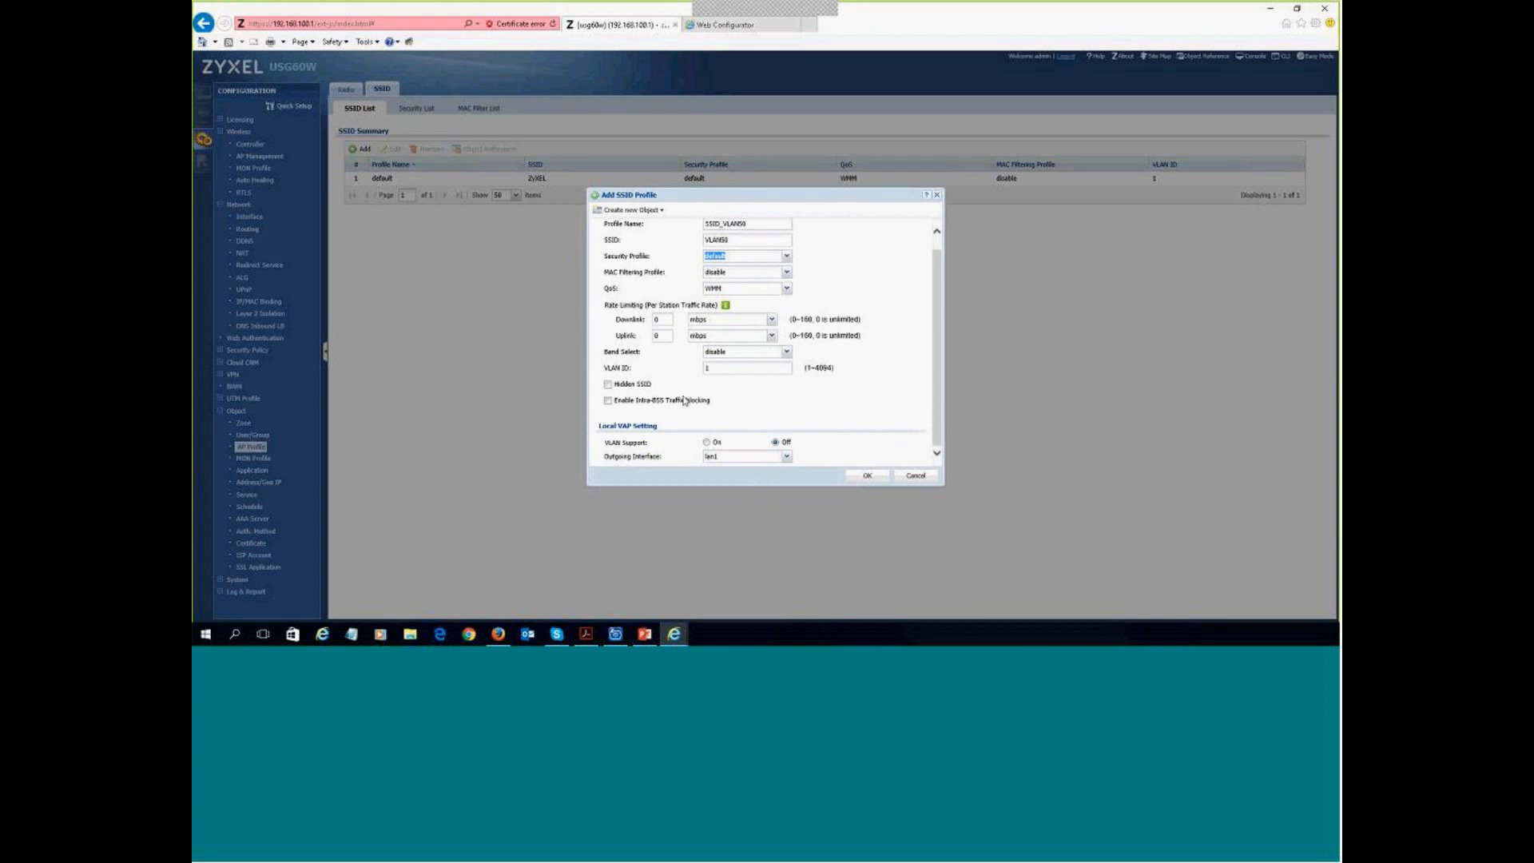
left_click(718, 370)
scroll(672, 377, "up", 1)
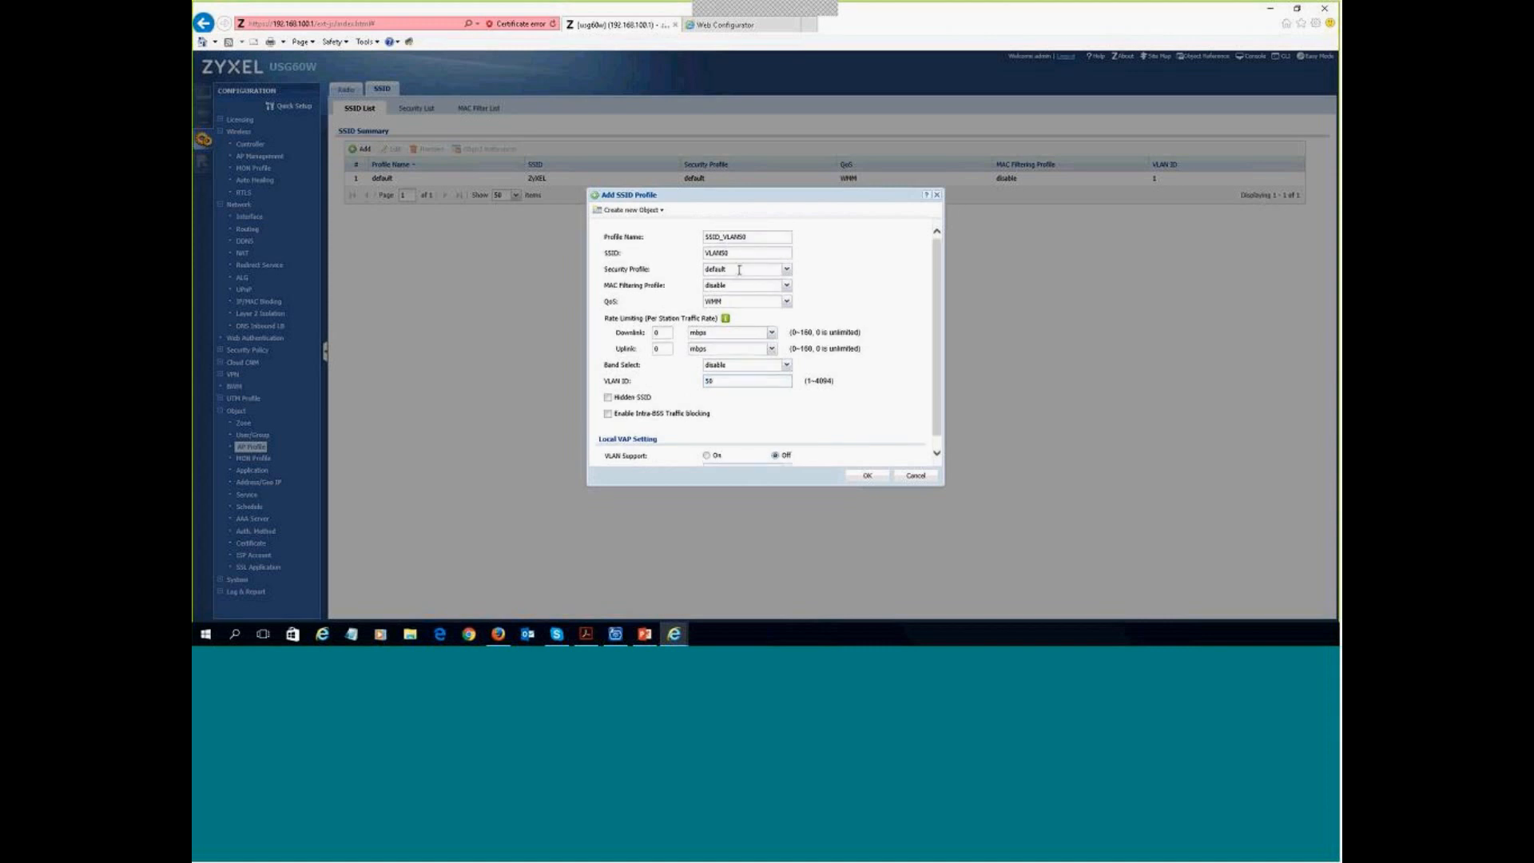
left_click_drag(732, 379, 669, 386)
scroll(794, 387, "down", 1)
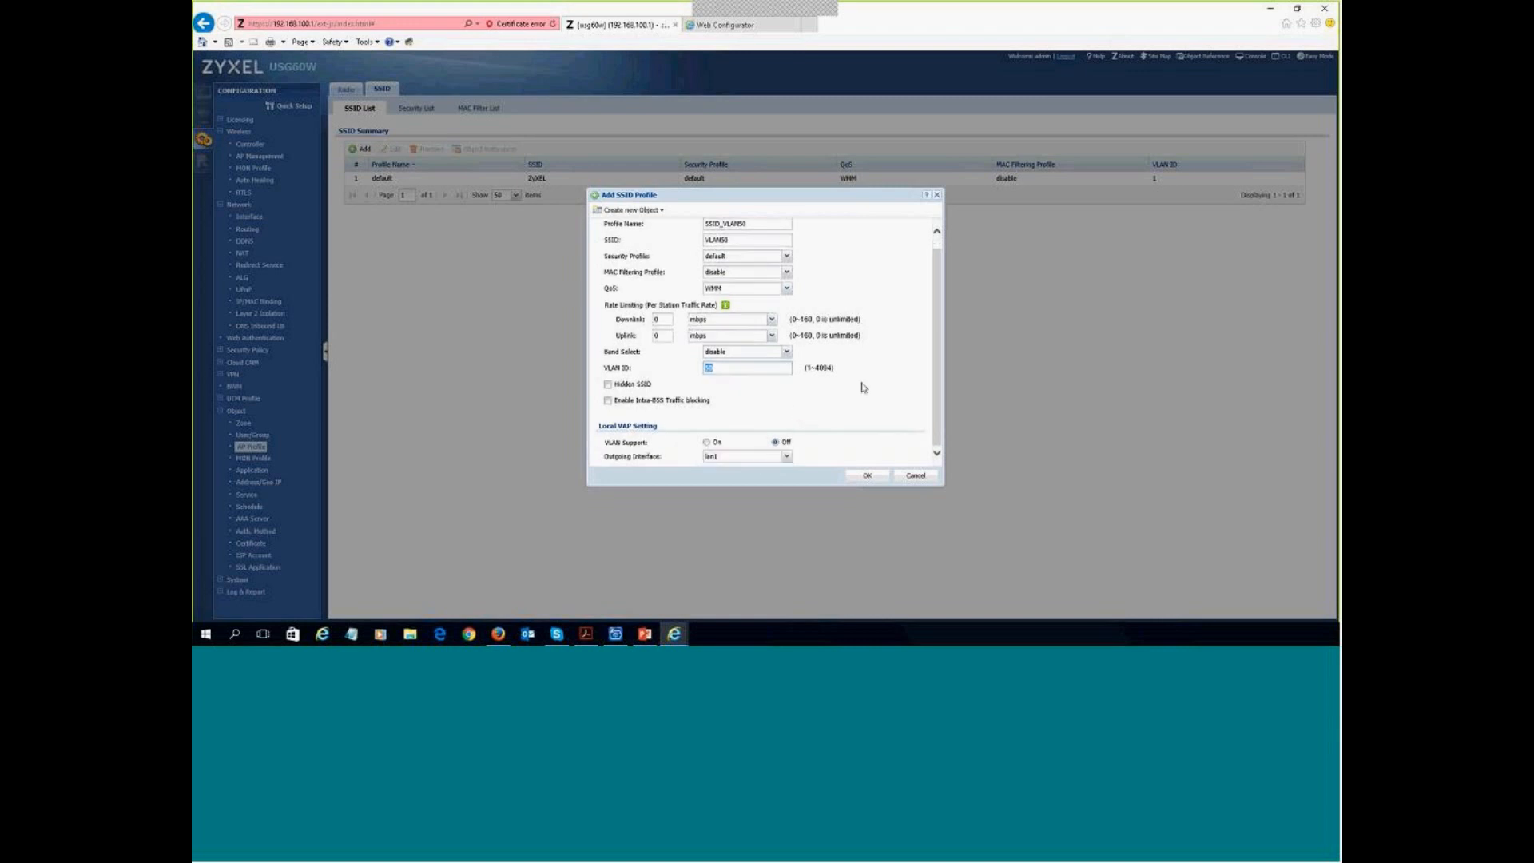
left_click(787, 352)
left_click(733, 373)
left_click(790, 353)
left_click(767, 364)
left_click(808, 416)
left_click(707, 442)
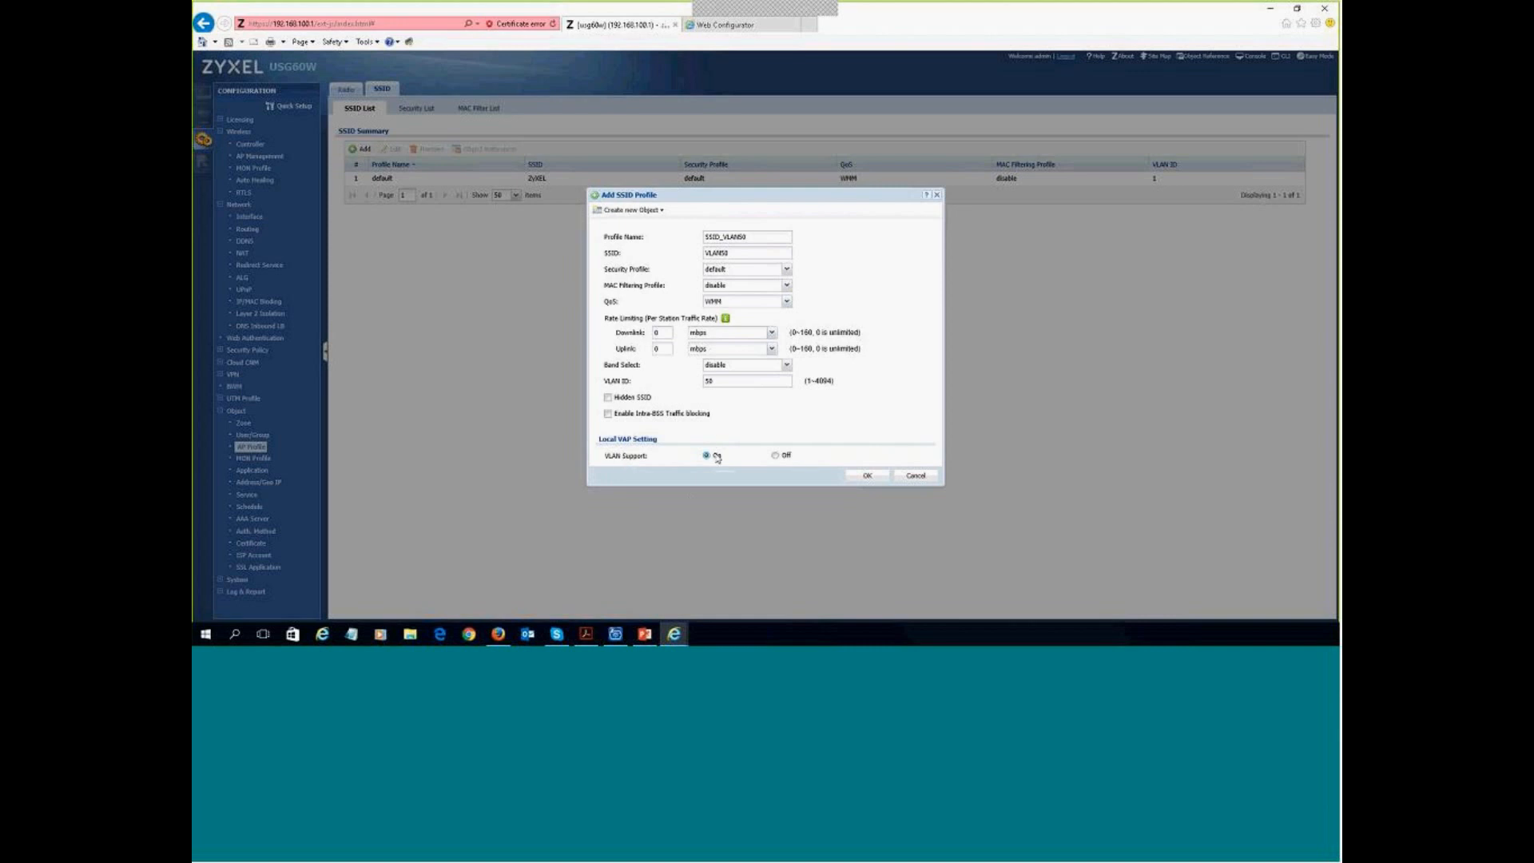
left_click(867, 477)
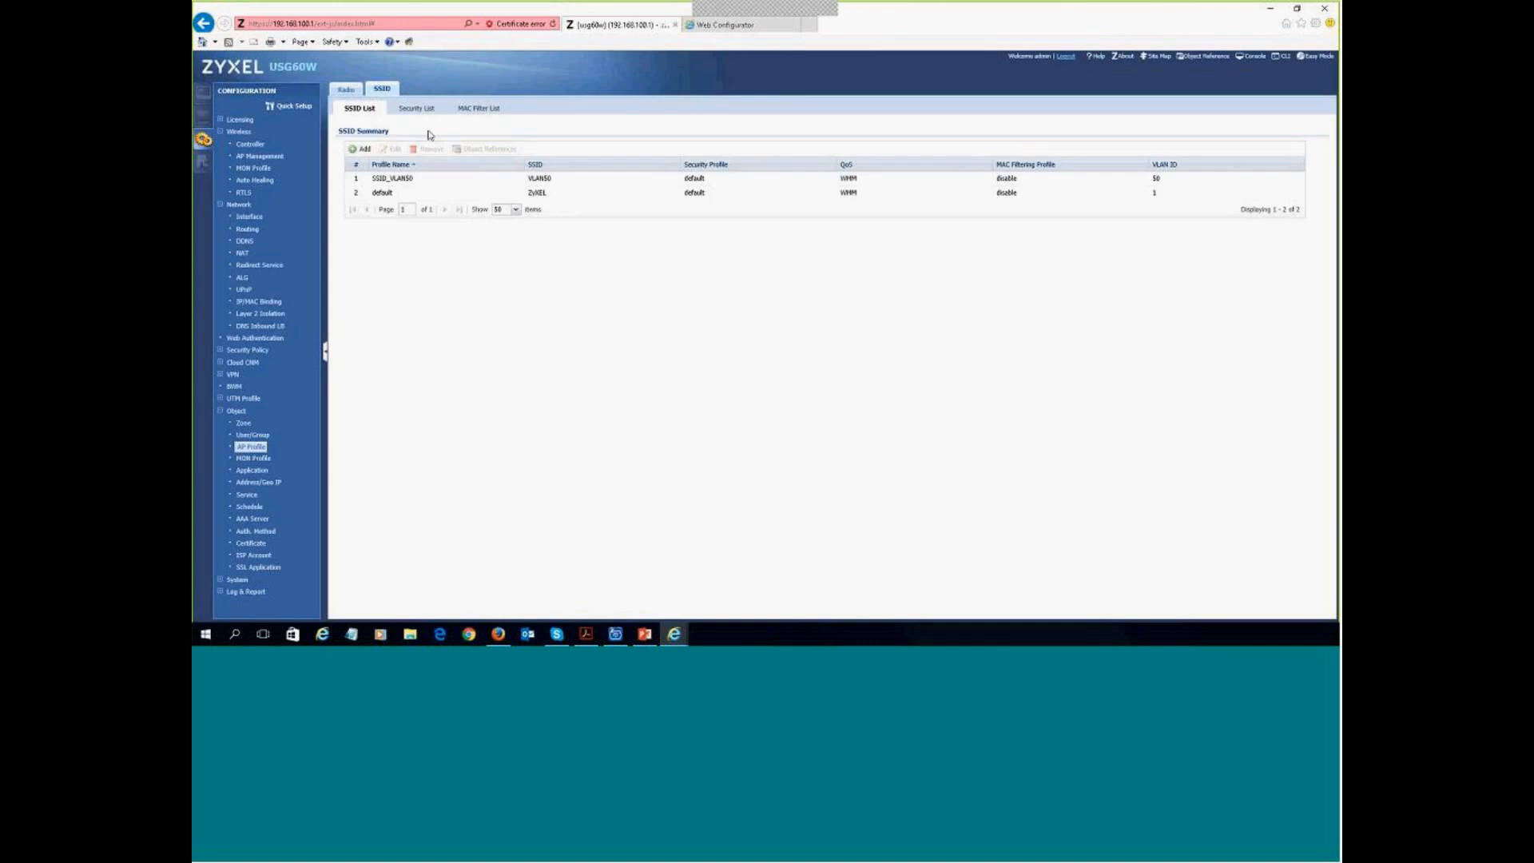
- Create security profile SEGURIDAD in wpa2 mode and enter its pre-shared key
left_click(417, 107)
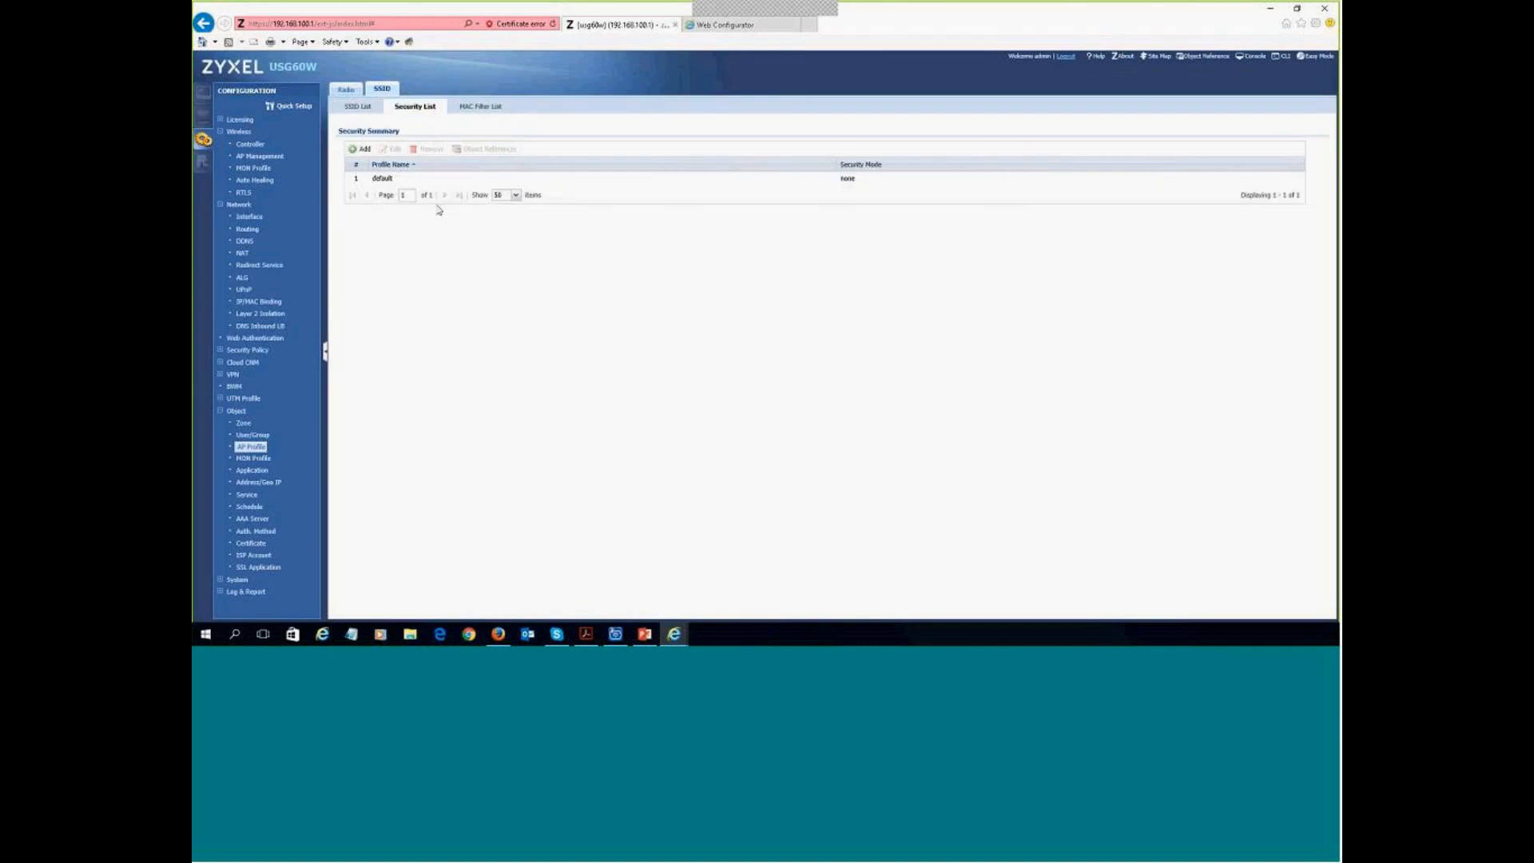
left_click(361, 150)
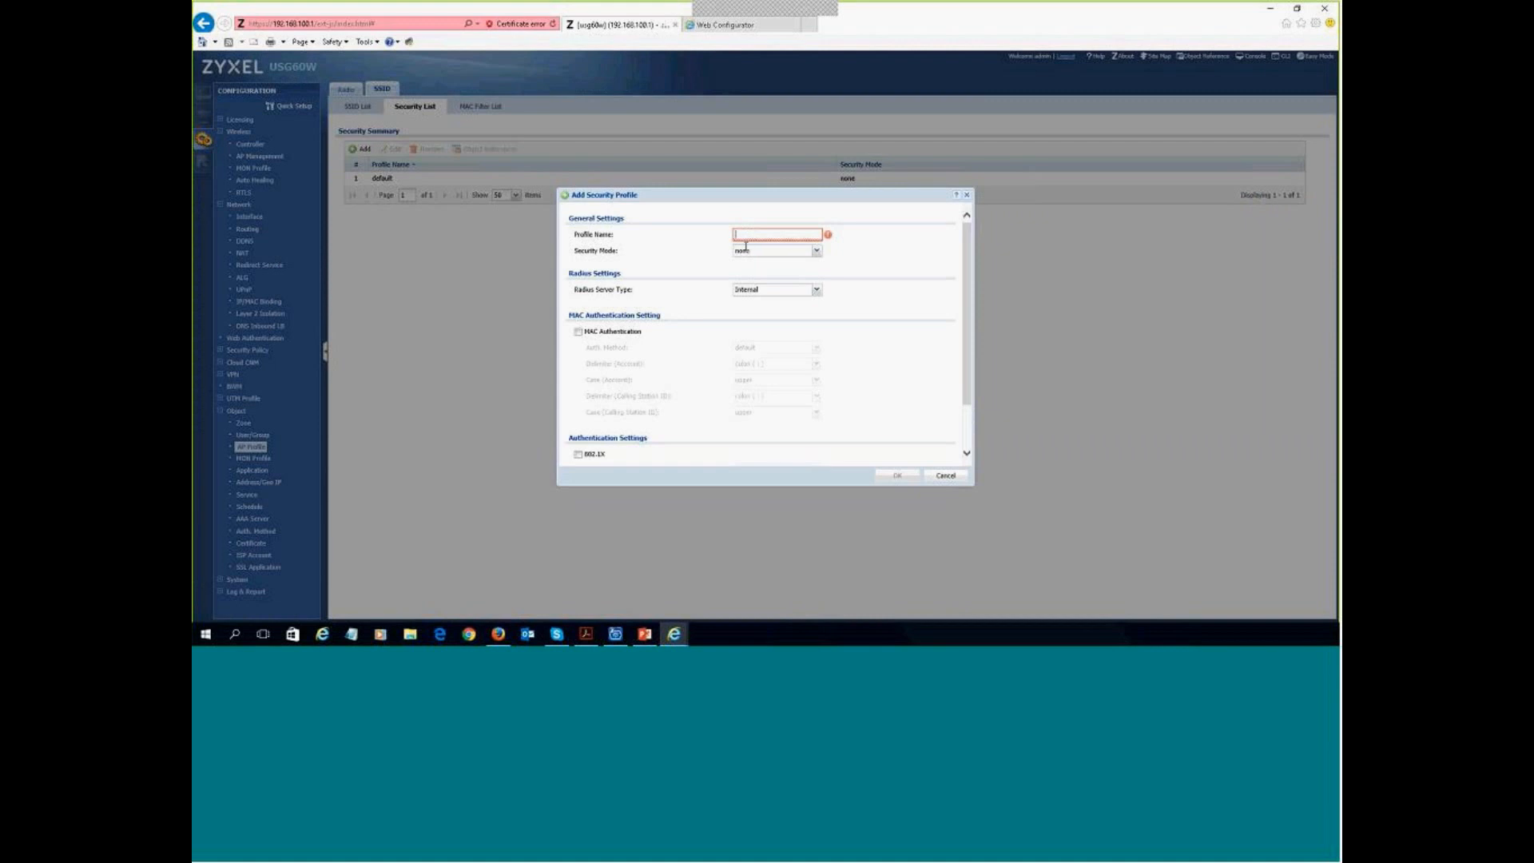
type("SEGURIDAD")
left_click(817, 250)
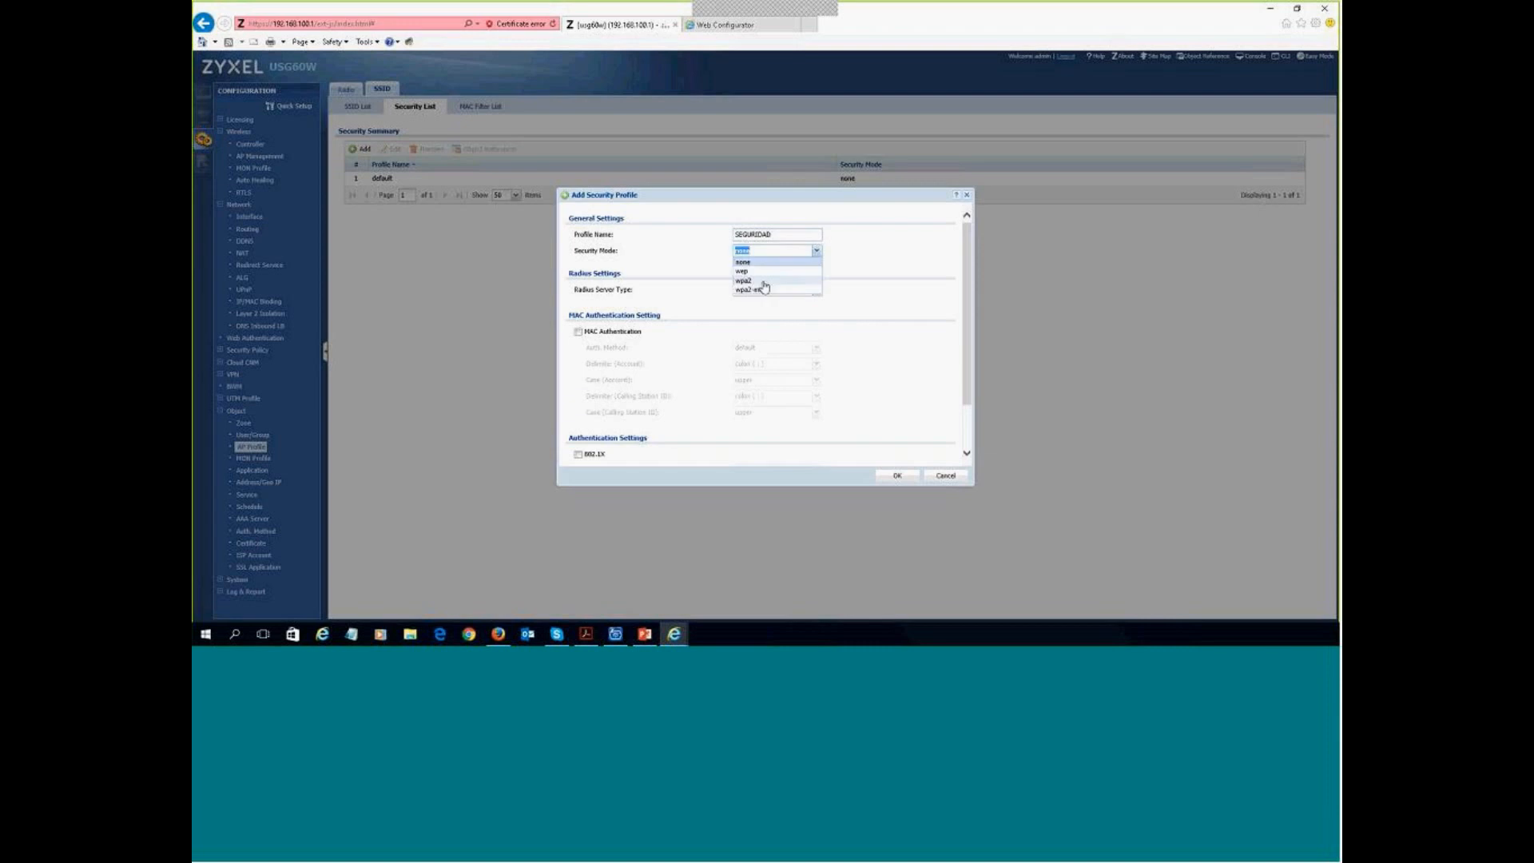
left_click(765, 286)
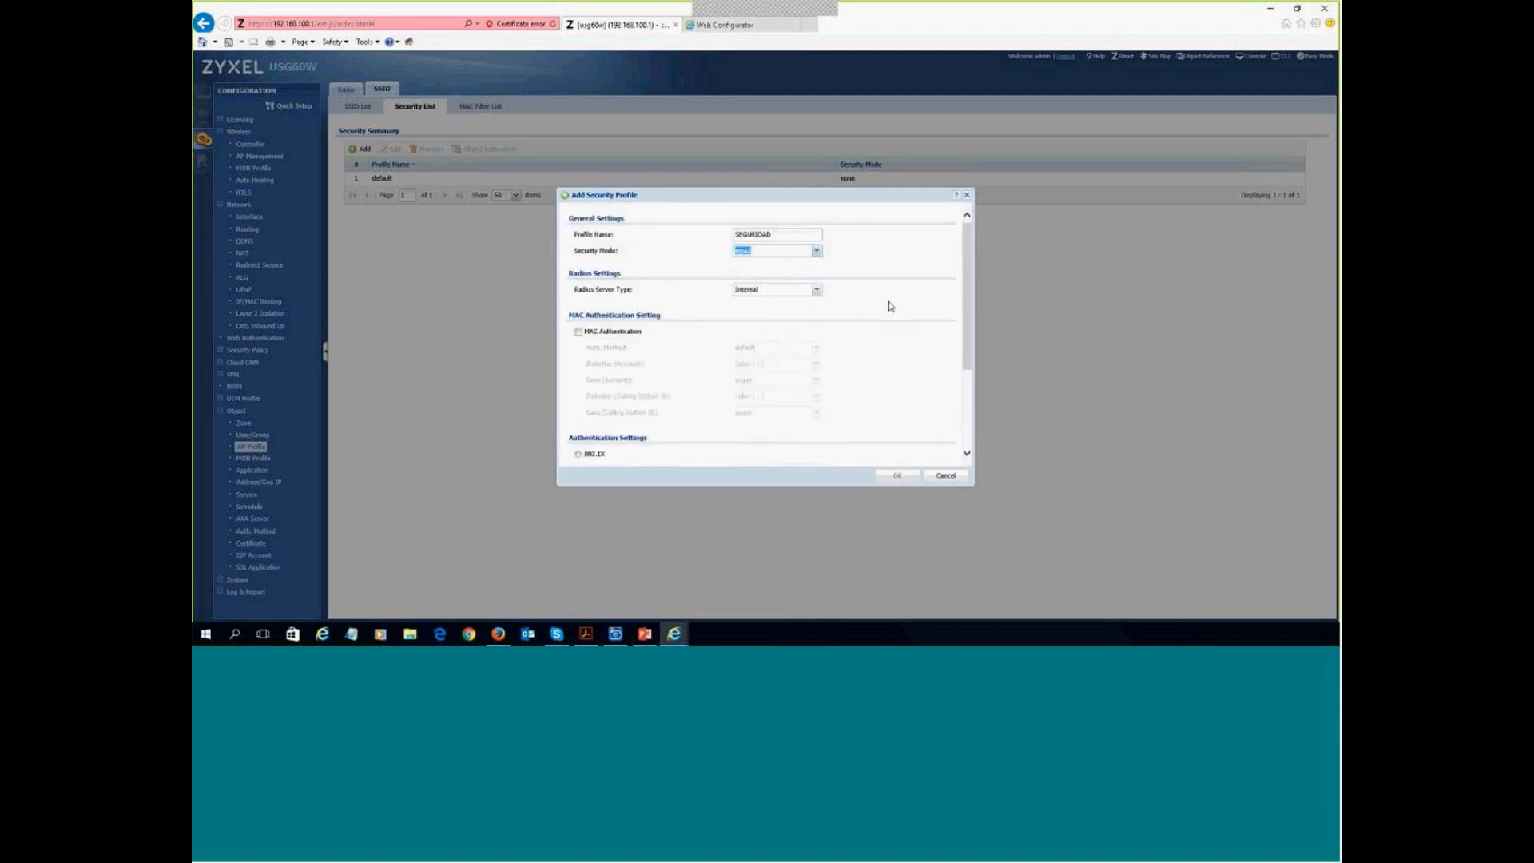
scroll(891, 307, "down", 3)
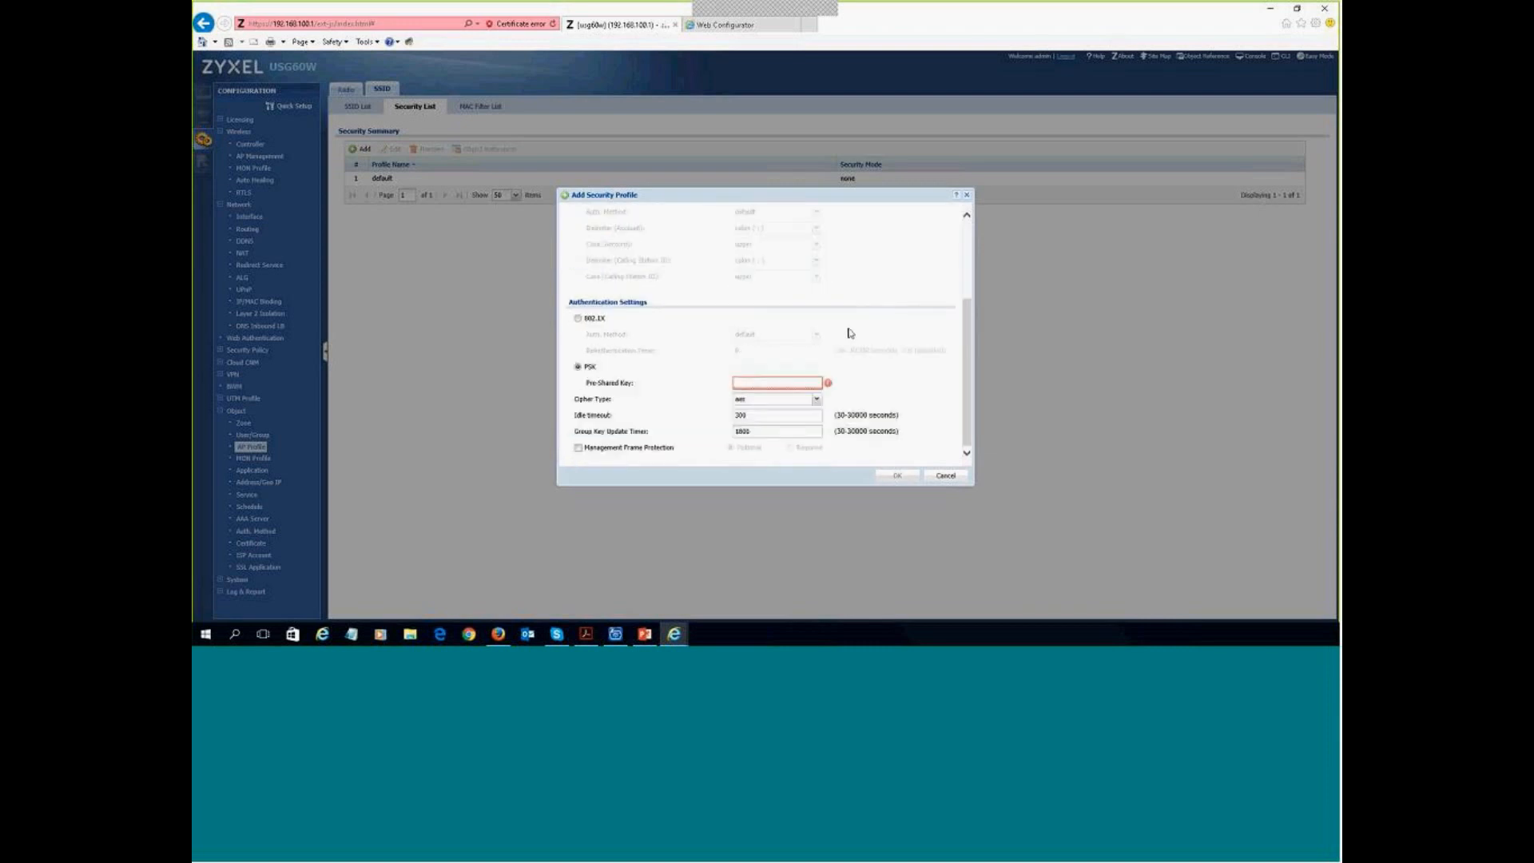
left_click(754, 383)
type("zyxel1234")
- Save SEGURIDAD and assign it as SSID_VLAN50's security profile
key("Return")
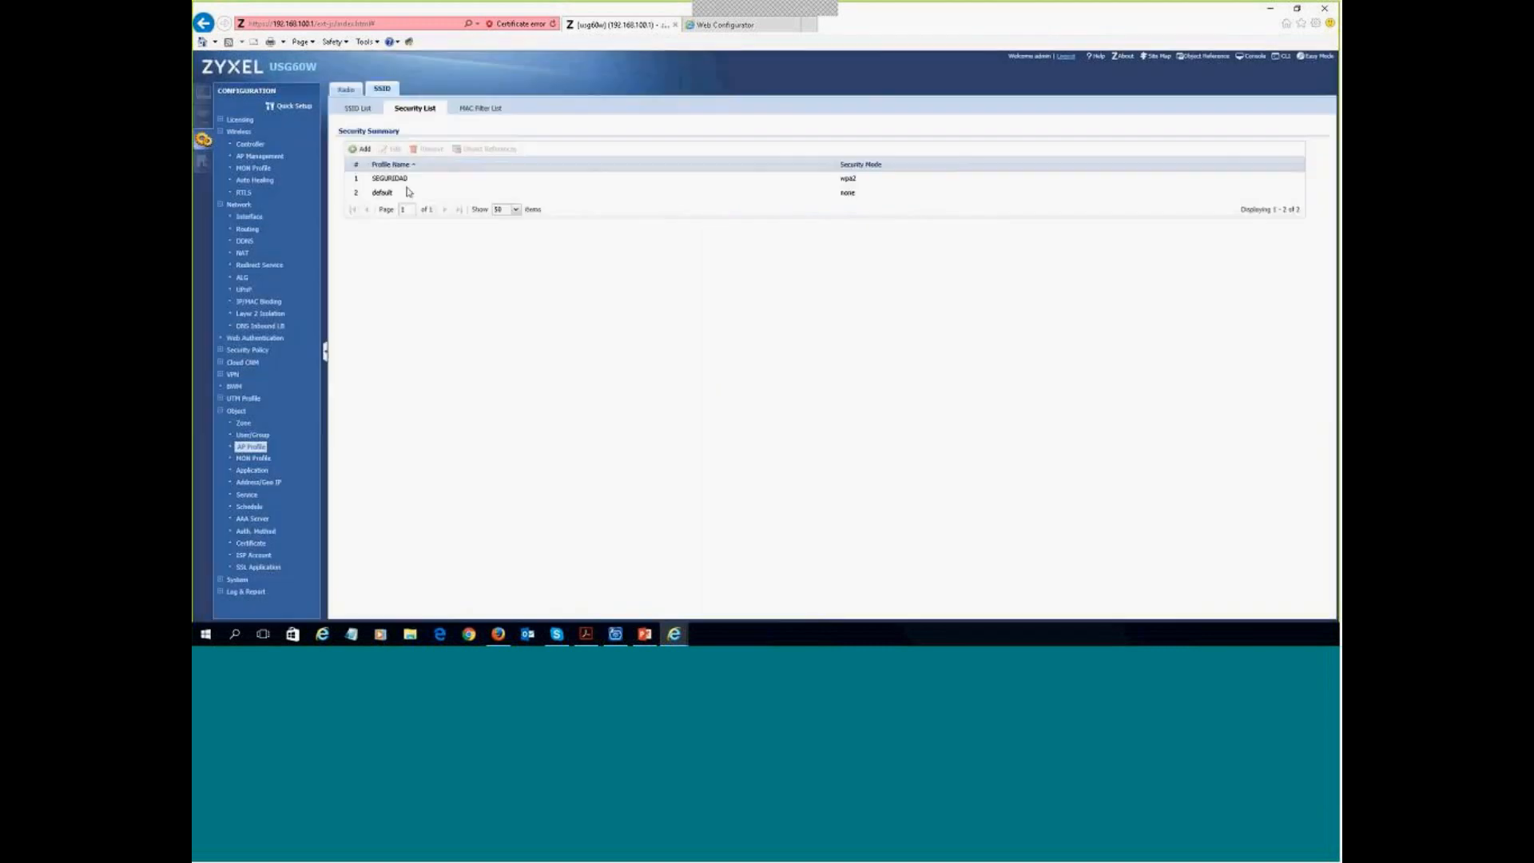
left_click(359, 109)
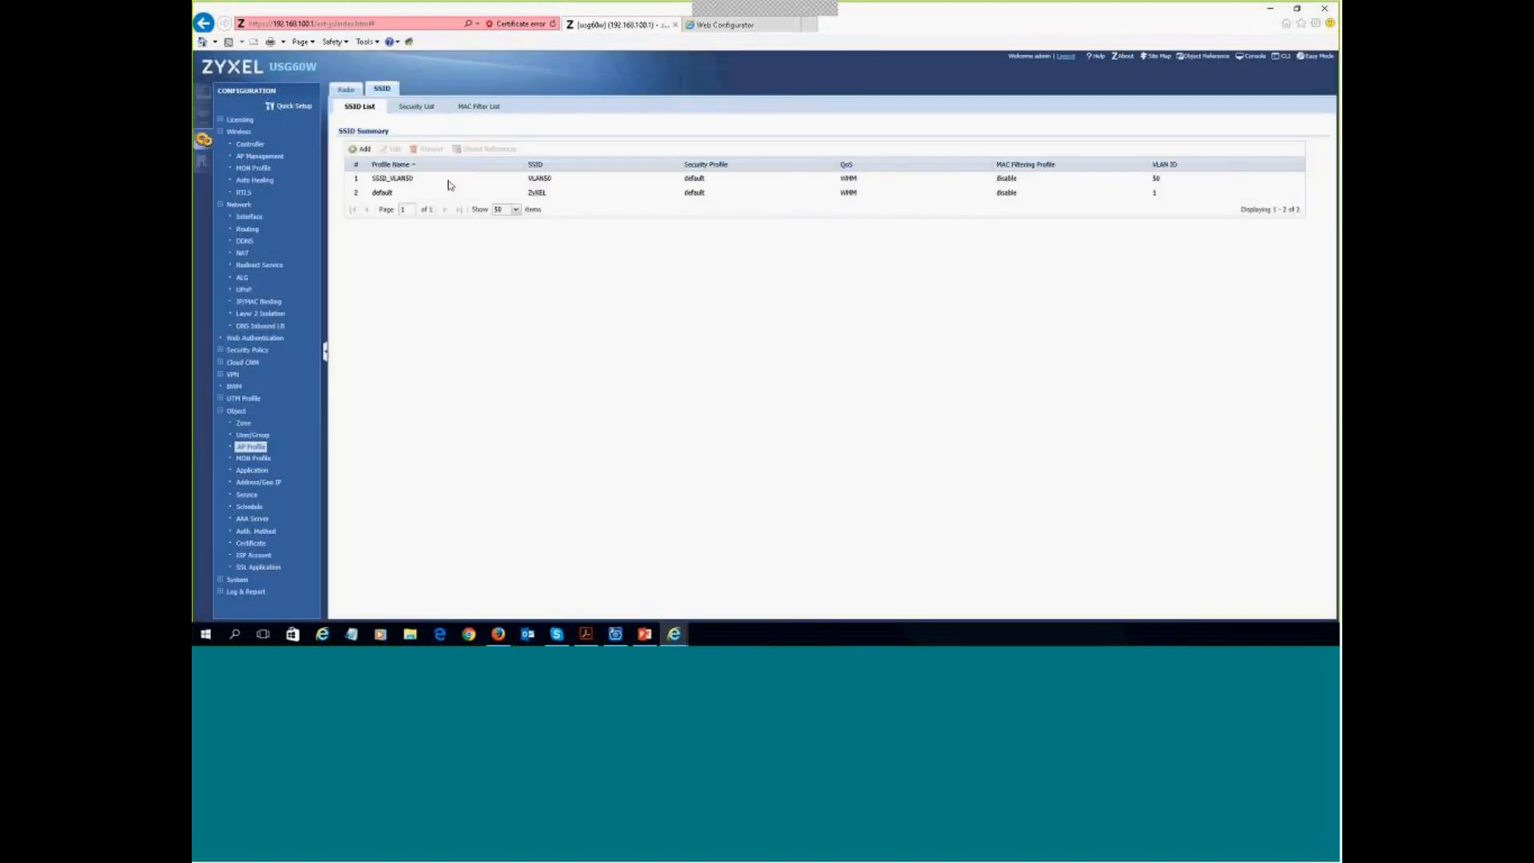
double_click(395, 183)
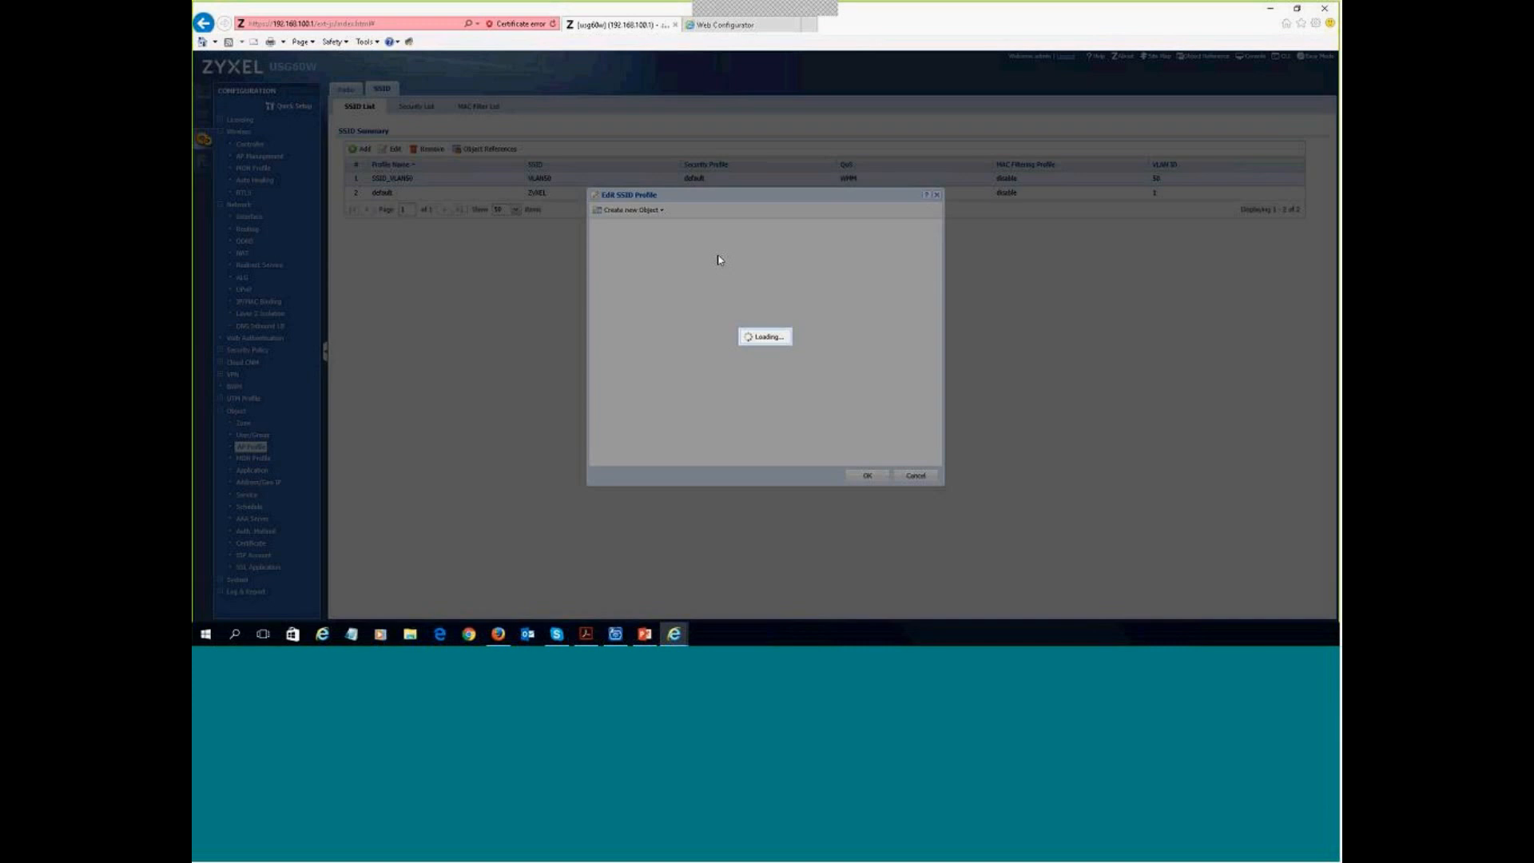
left_click(786, 269)
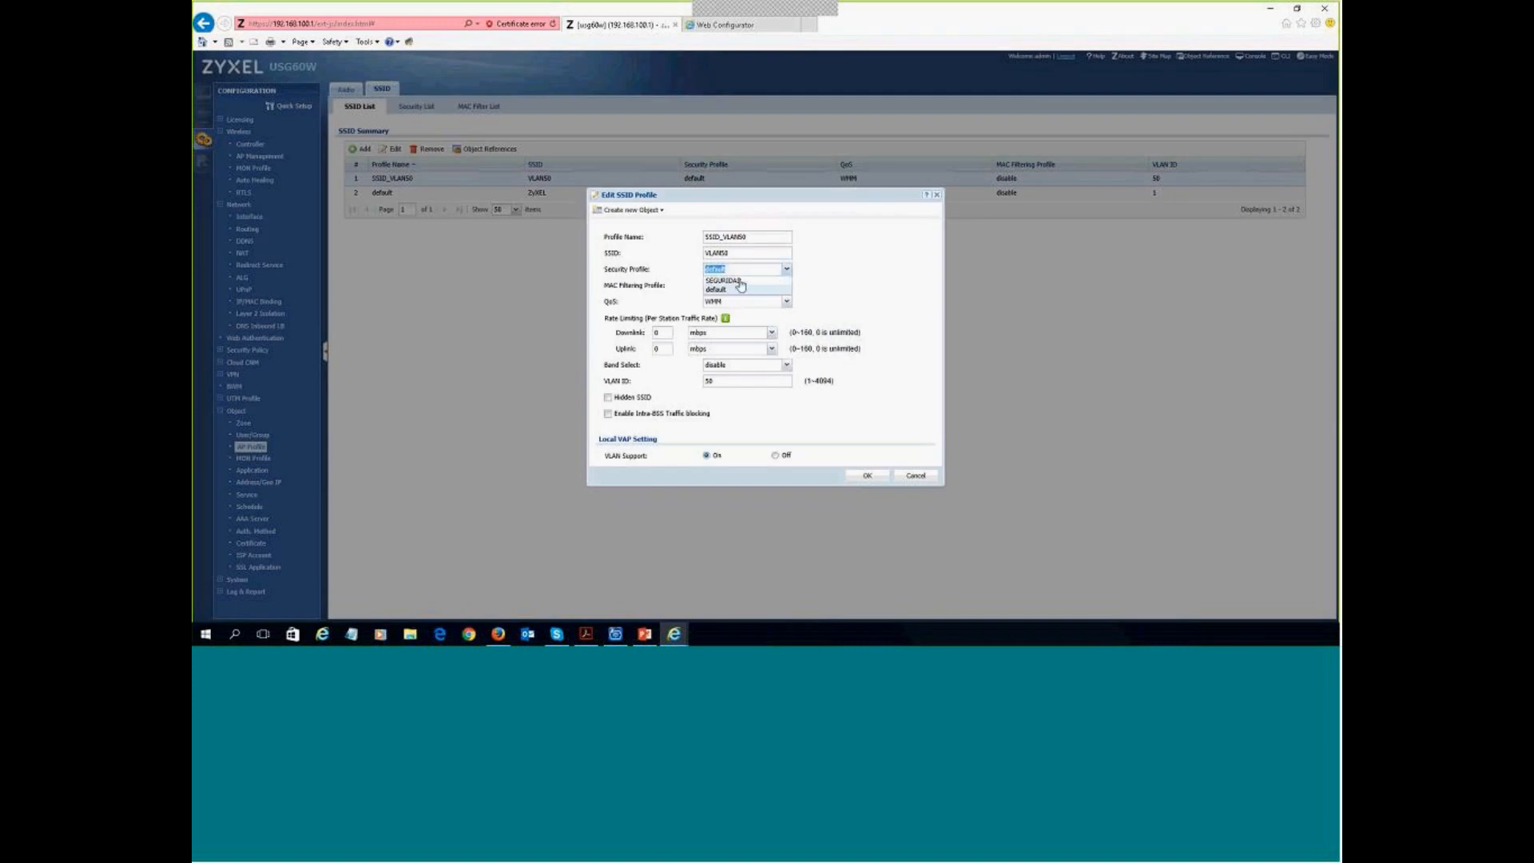
left_click(743, 281)
left_click(869, 478)
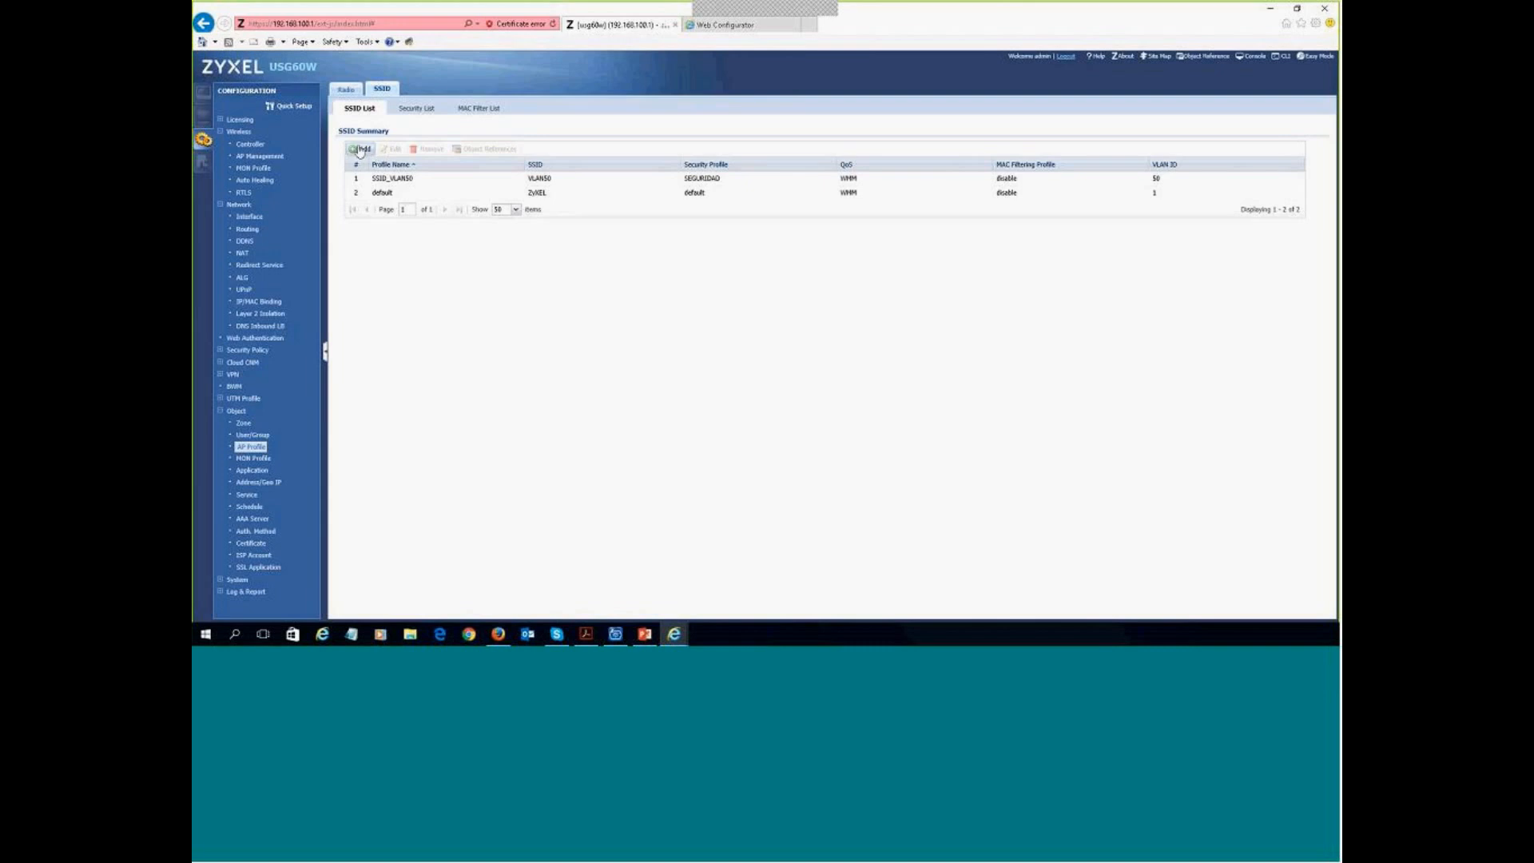
- Add a new SSID profile named SSID_VLAN60 with SSID VLAN60
left_click(364, 149)
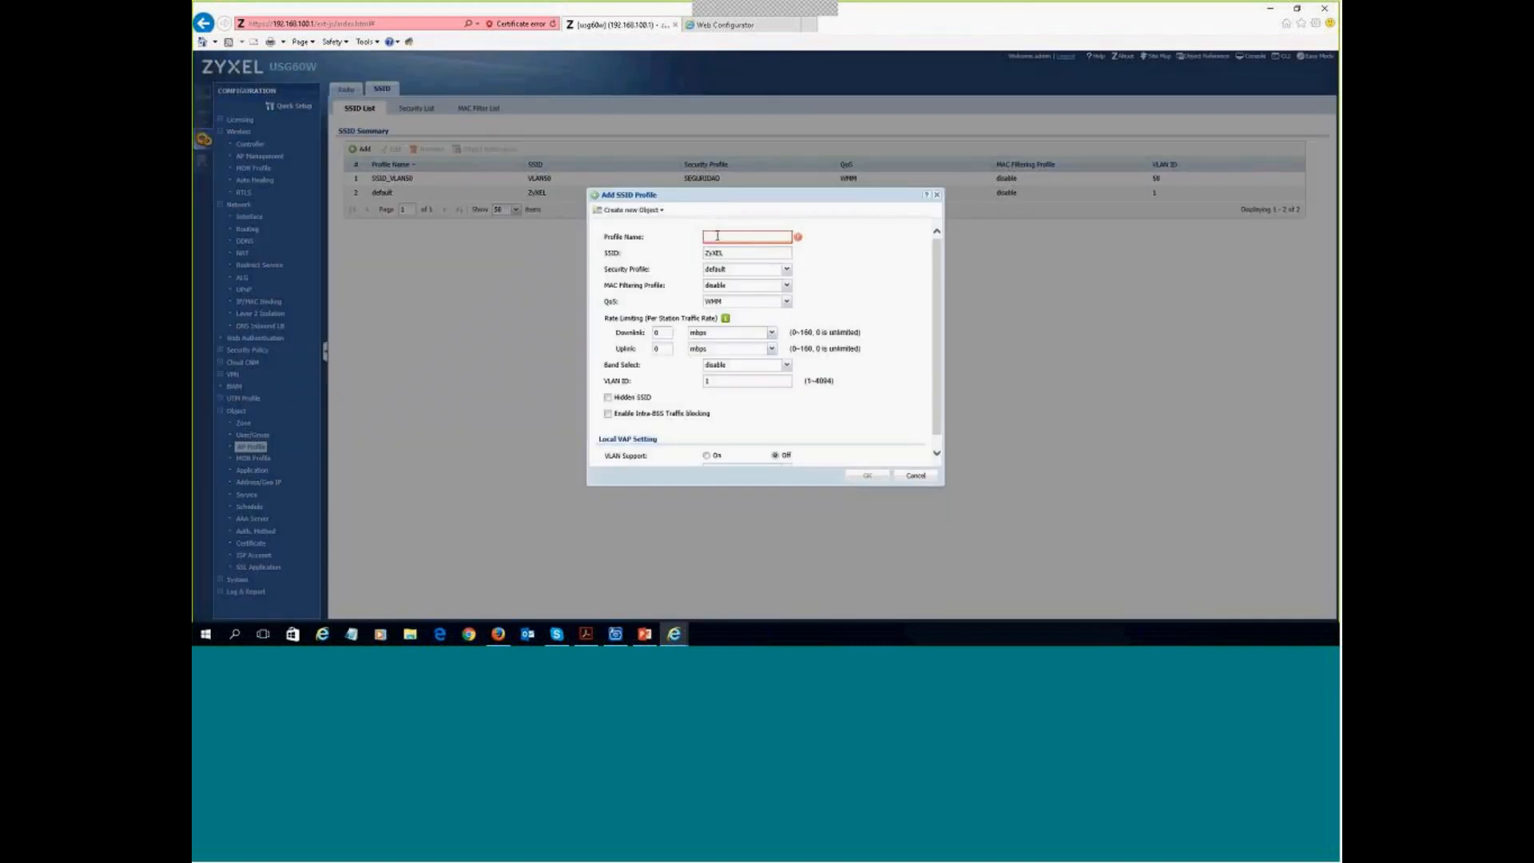
type("VLAN")
key("Home")
type("SSID_")
key("Tab")
type("VLAN60")
- Give it the SEGURIDAD security profile, VLAN ID 60 and VLAN support on, then save
left_click(787, 270)
left_click(735, 292)
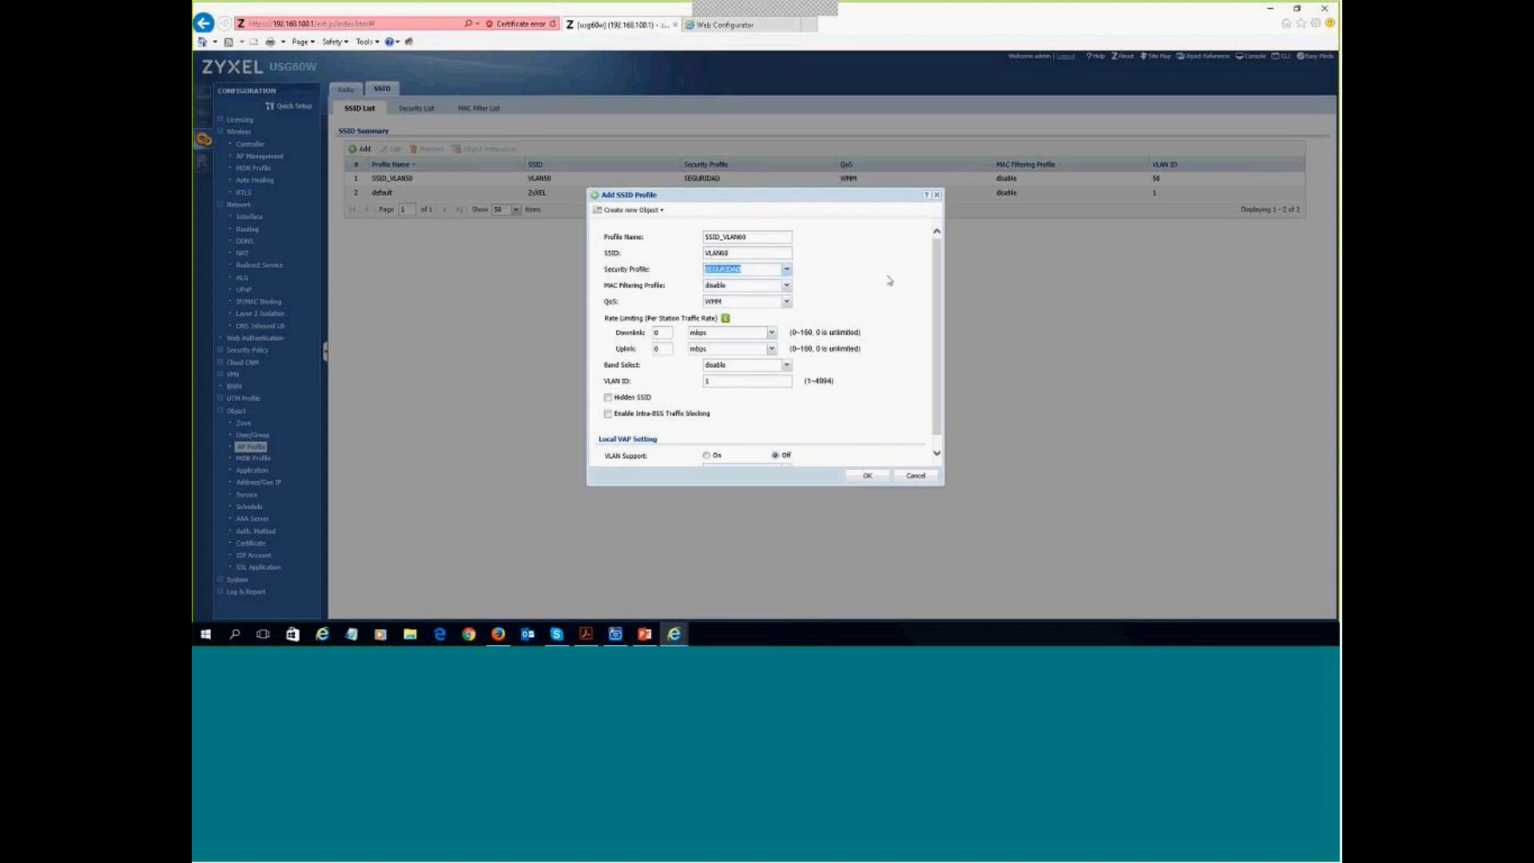
left_click(641, 371)
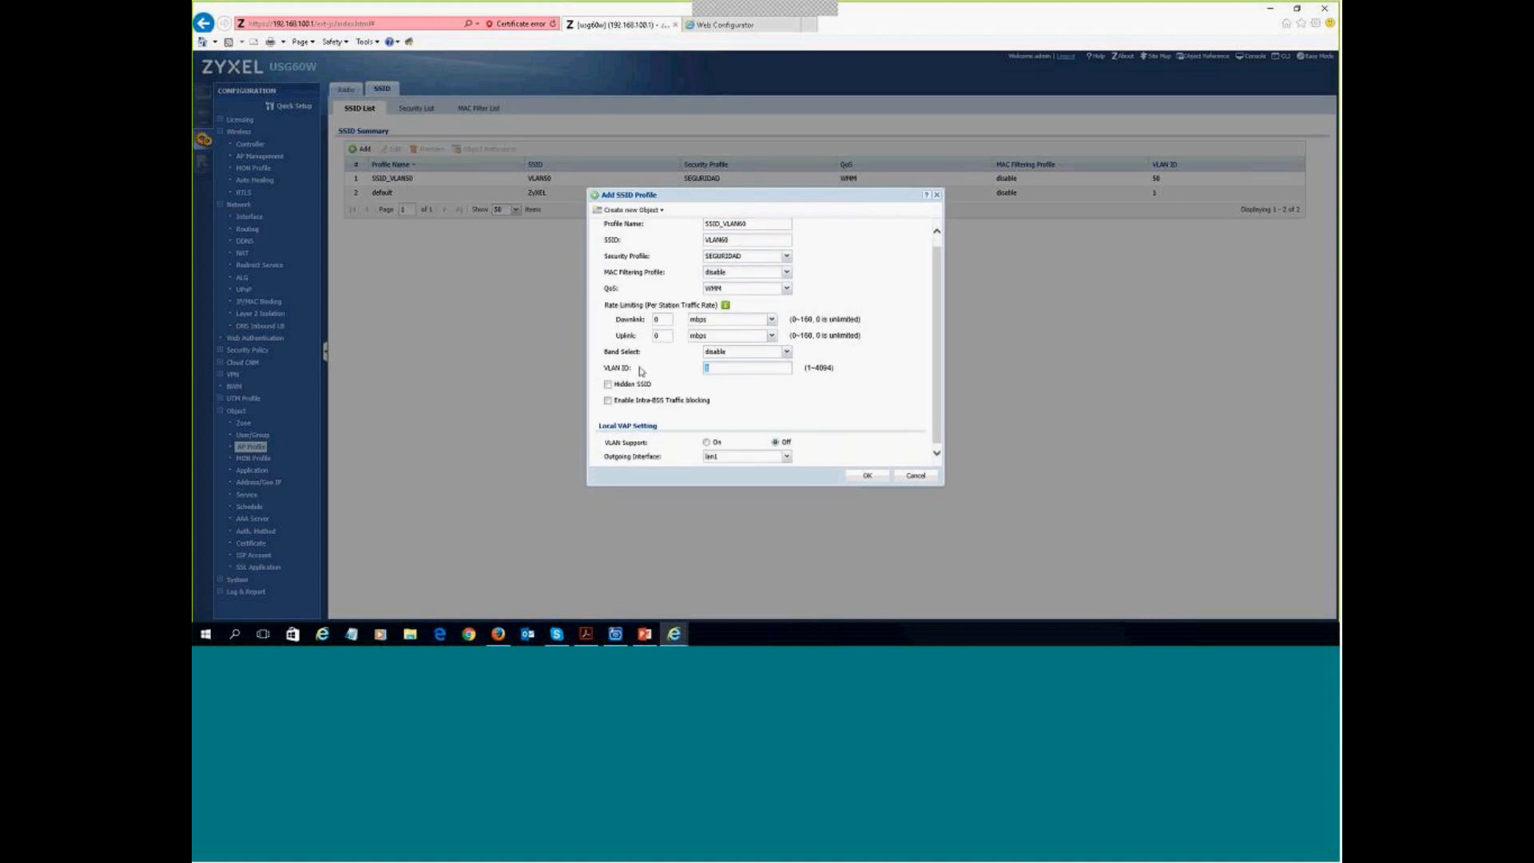
type("60")
left_click(706, 444)
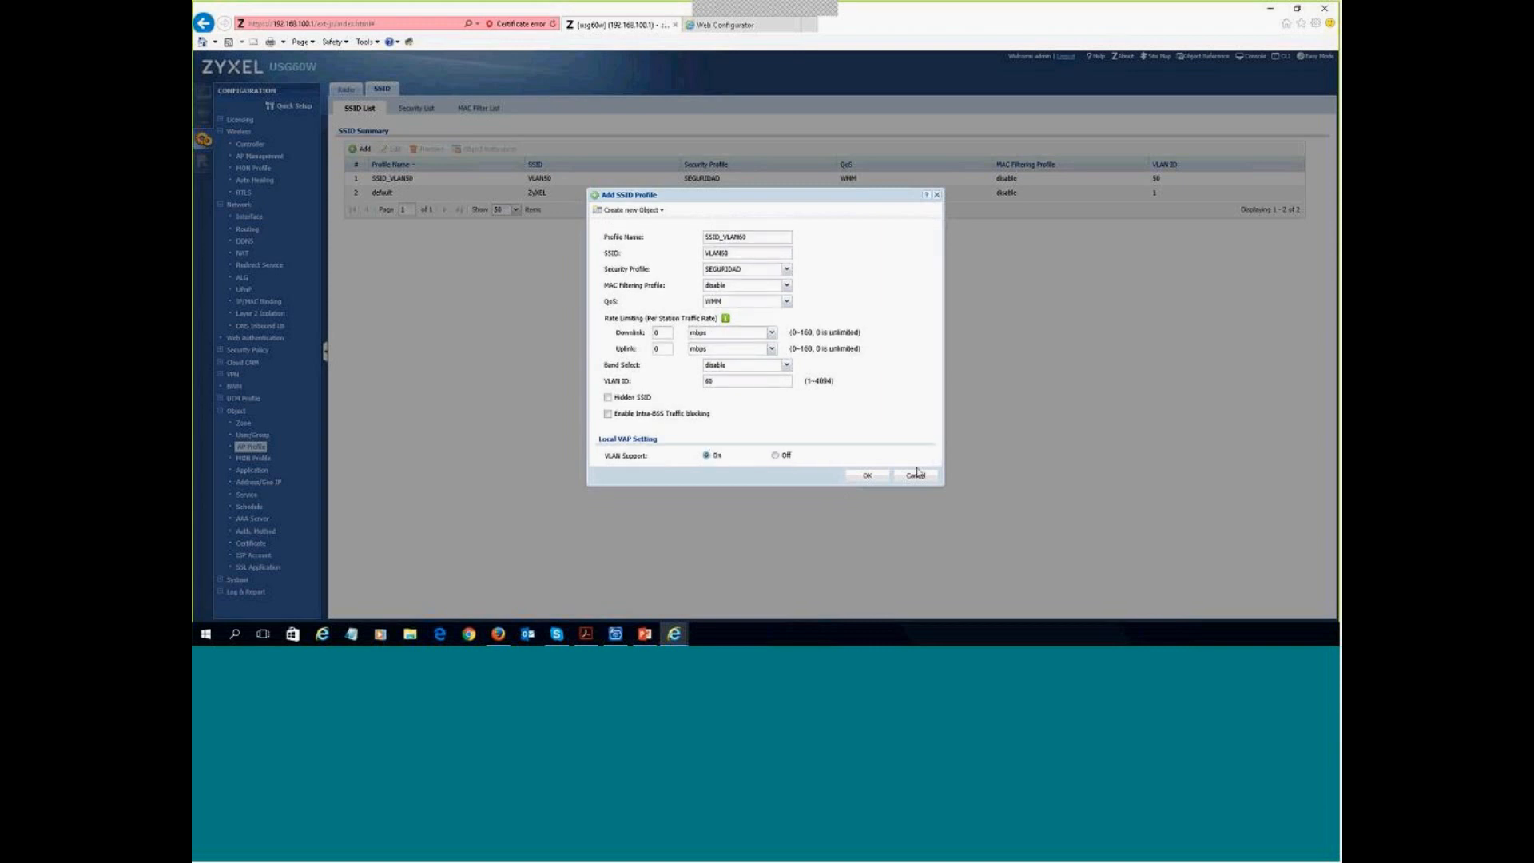
left_click(868, 477)
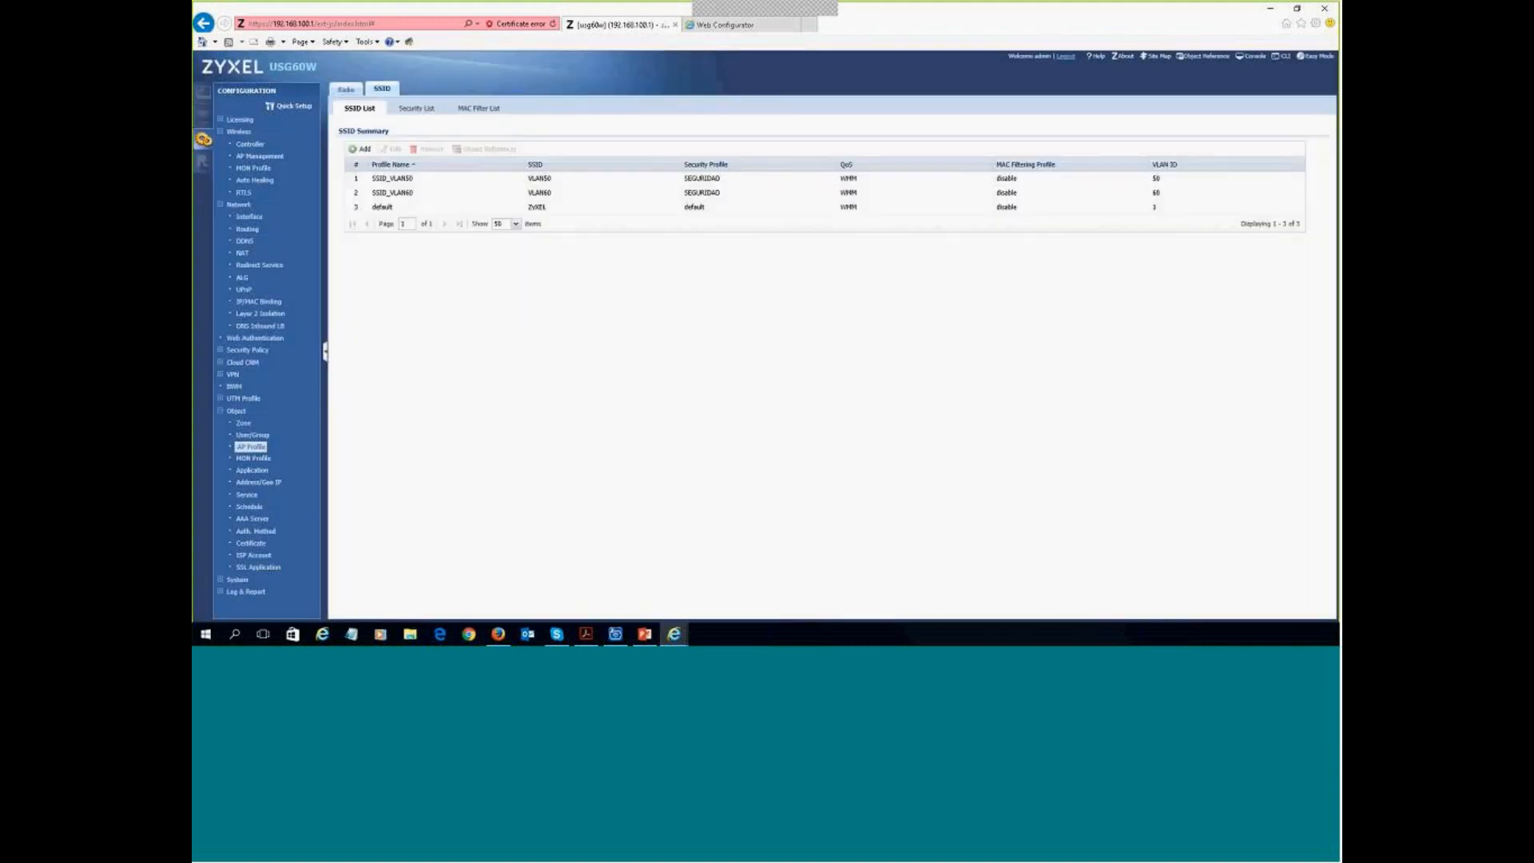
- Go to Wireless > AP Management and show the AP Group tab
left_click(267, 157)
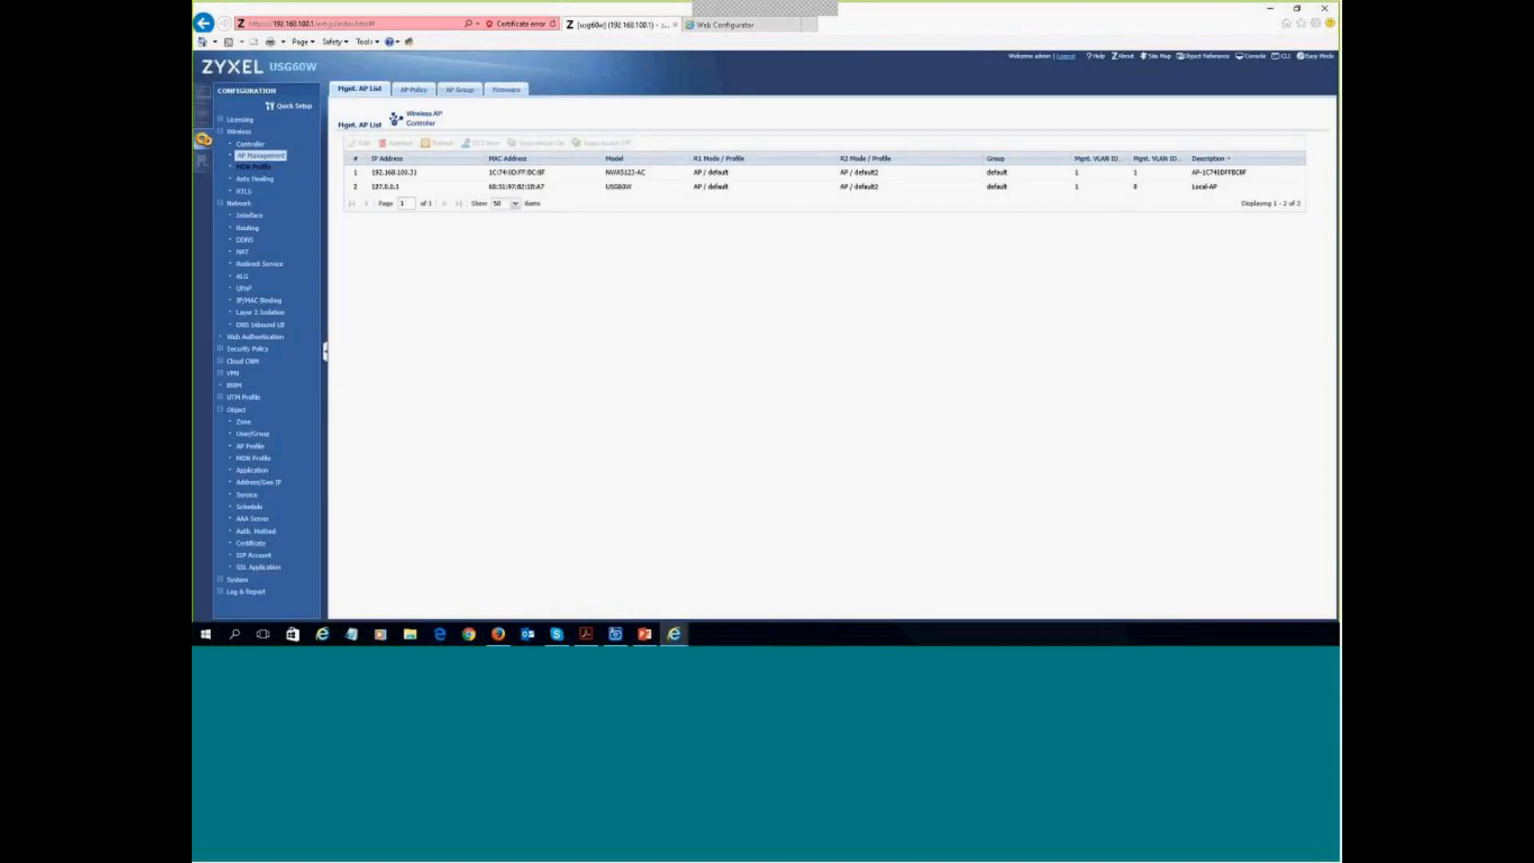
left_click(462, 89)
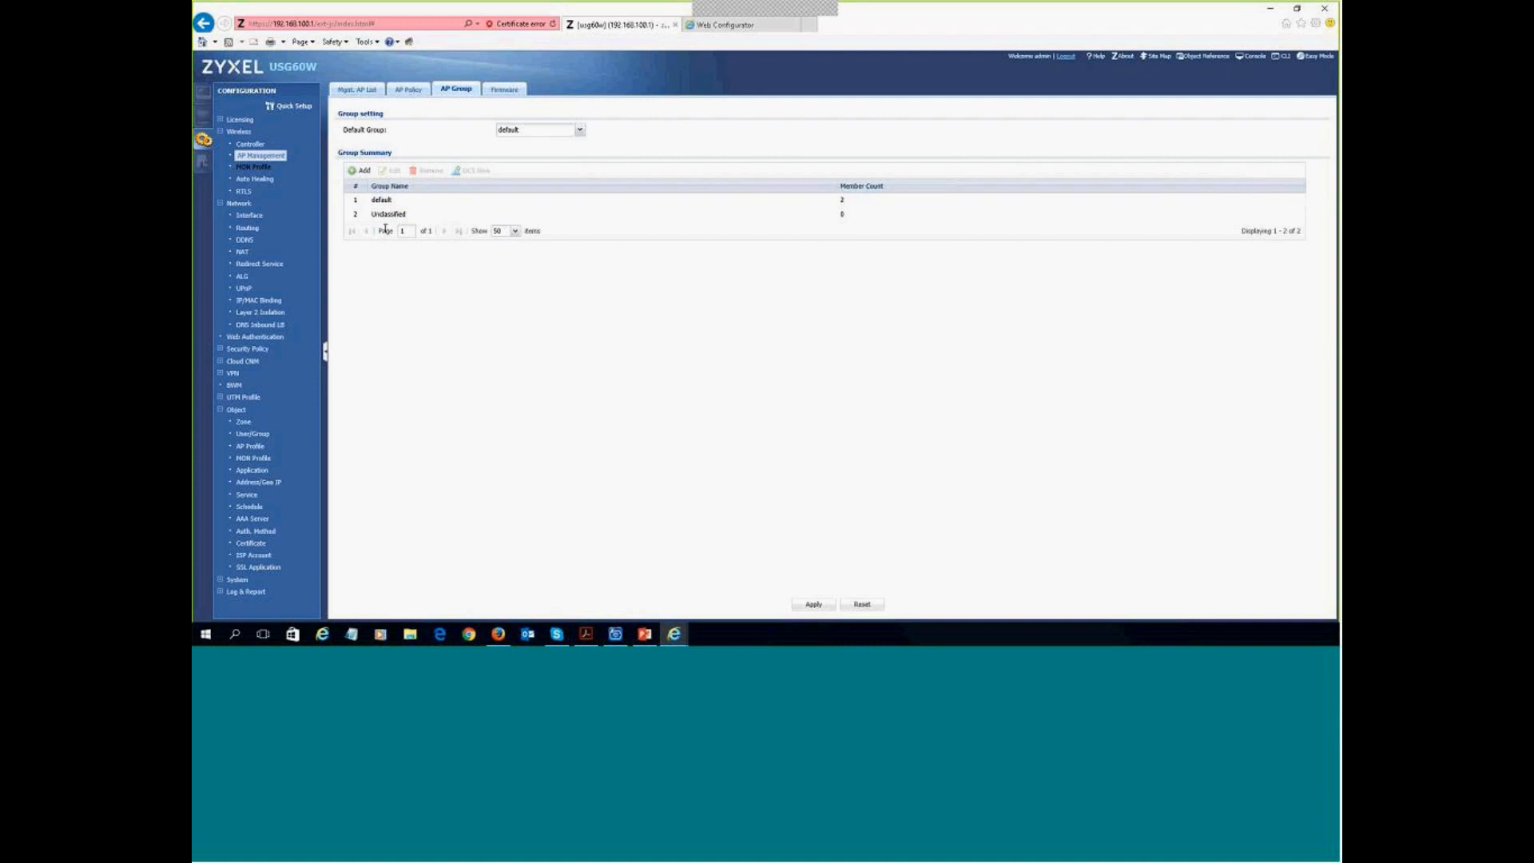
- Add a new AP group named GRUPO_APS, keeping the default Radio 1 profile
left_click(365, 172)
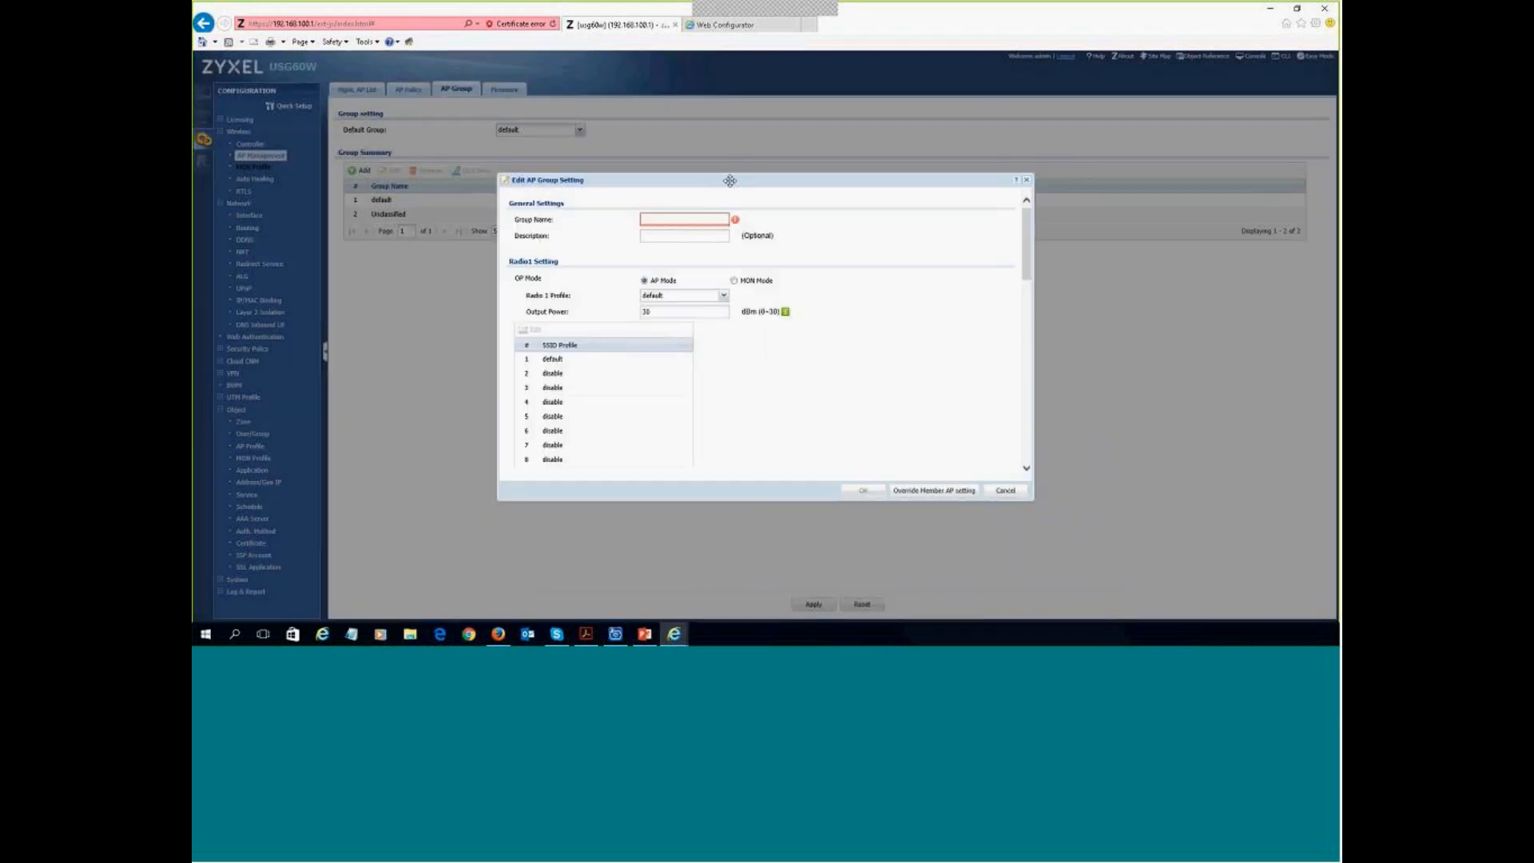
left_click(692, 215)
type("GRUPO_APS")
left_click(712, 296)
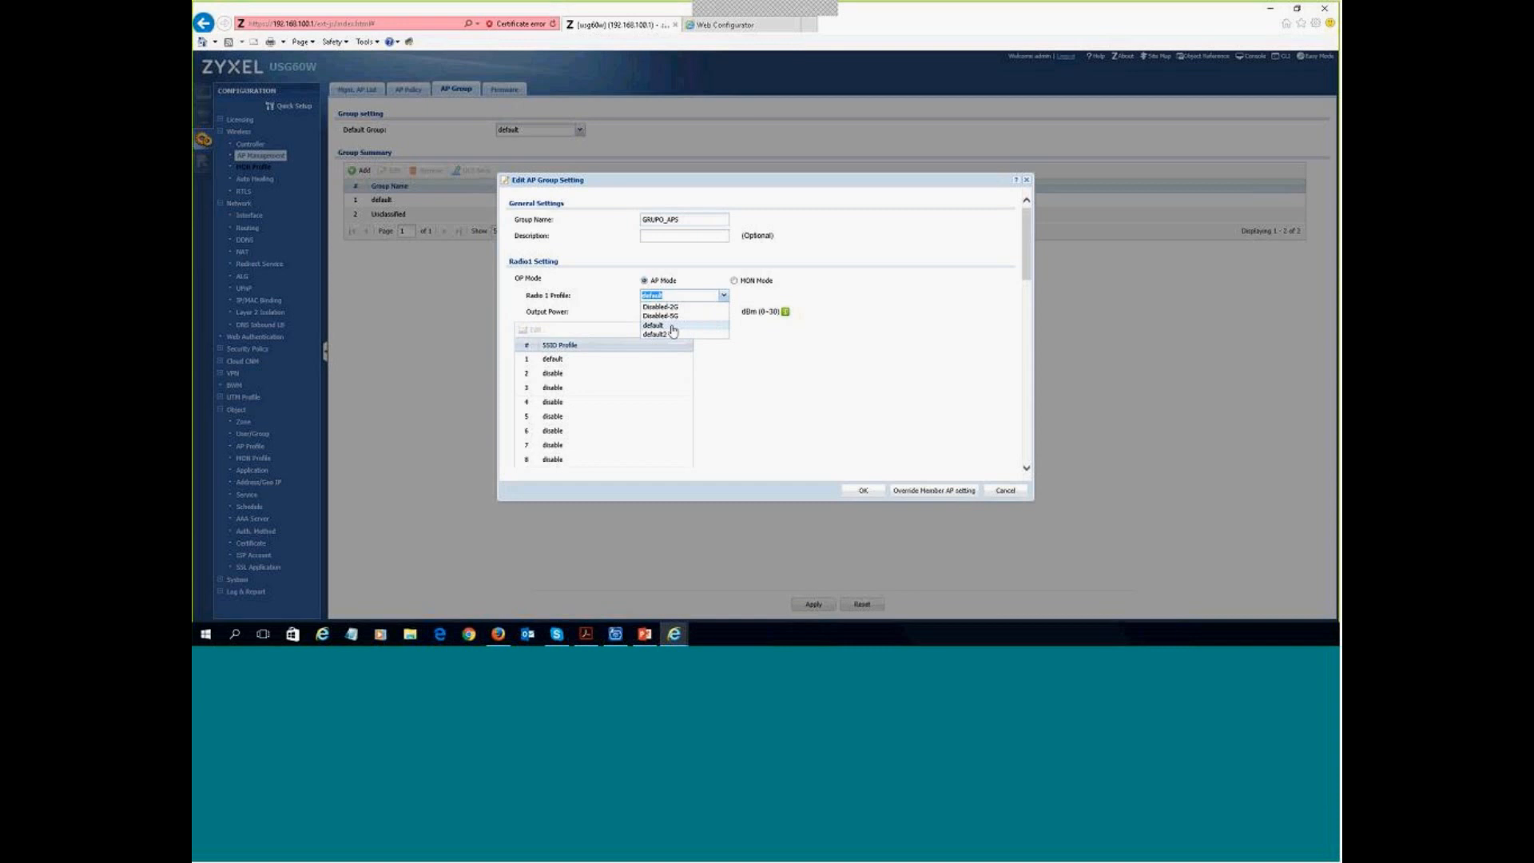
left_click(798, 362)
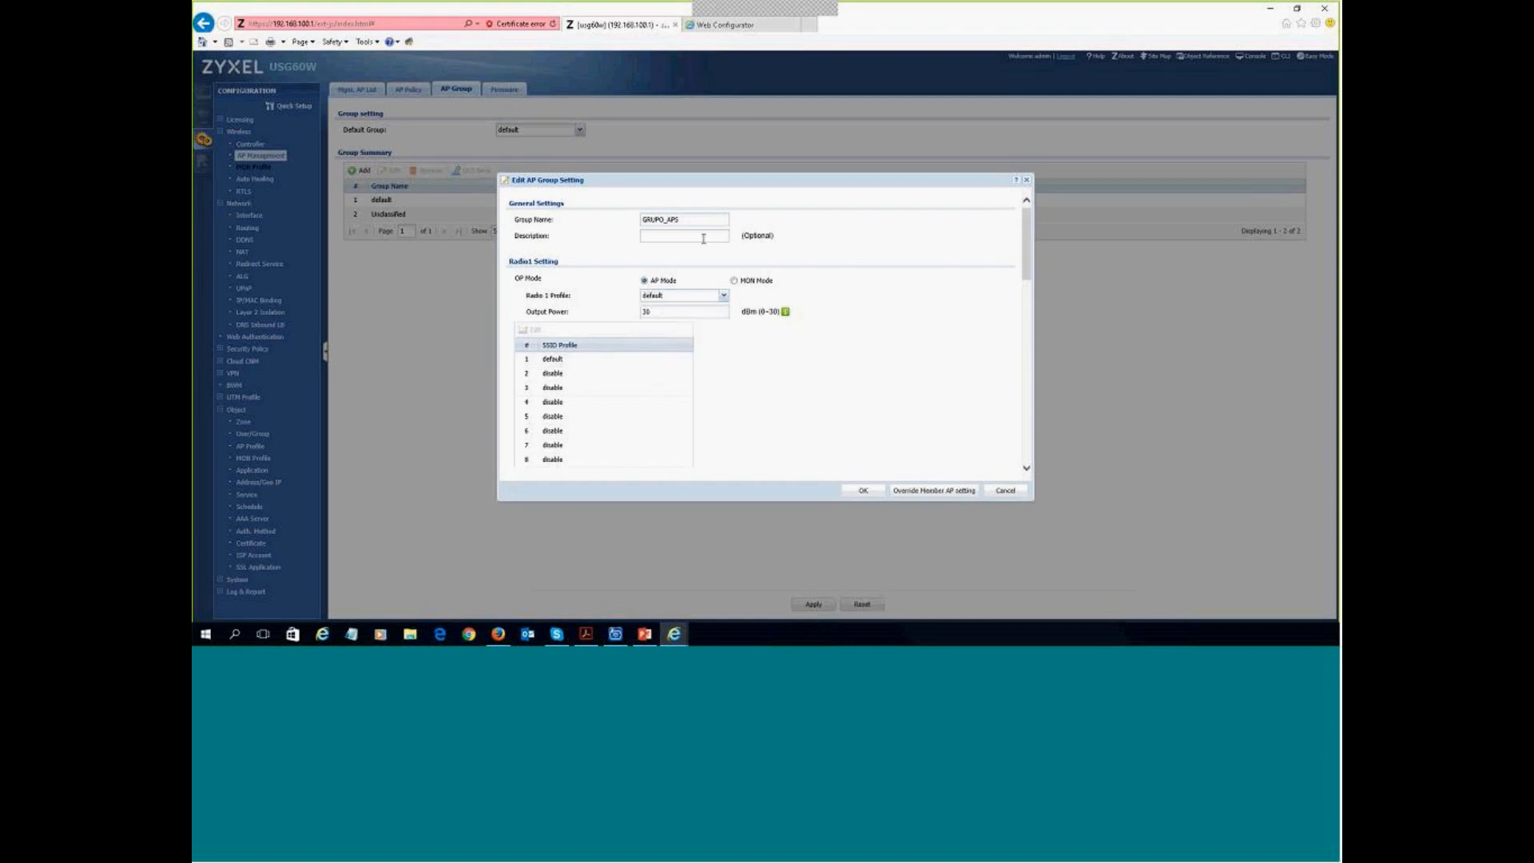
- Assign SSID_VLAN50 and SSID_VLAN60 to Radio 1's SSID slots 1 and 2
left_click(593, 359)
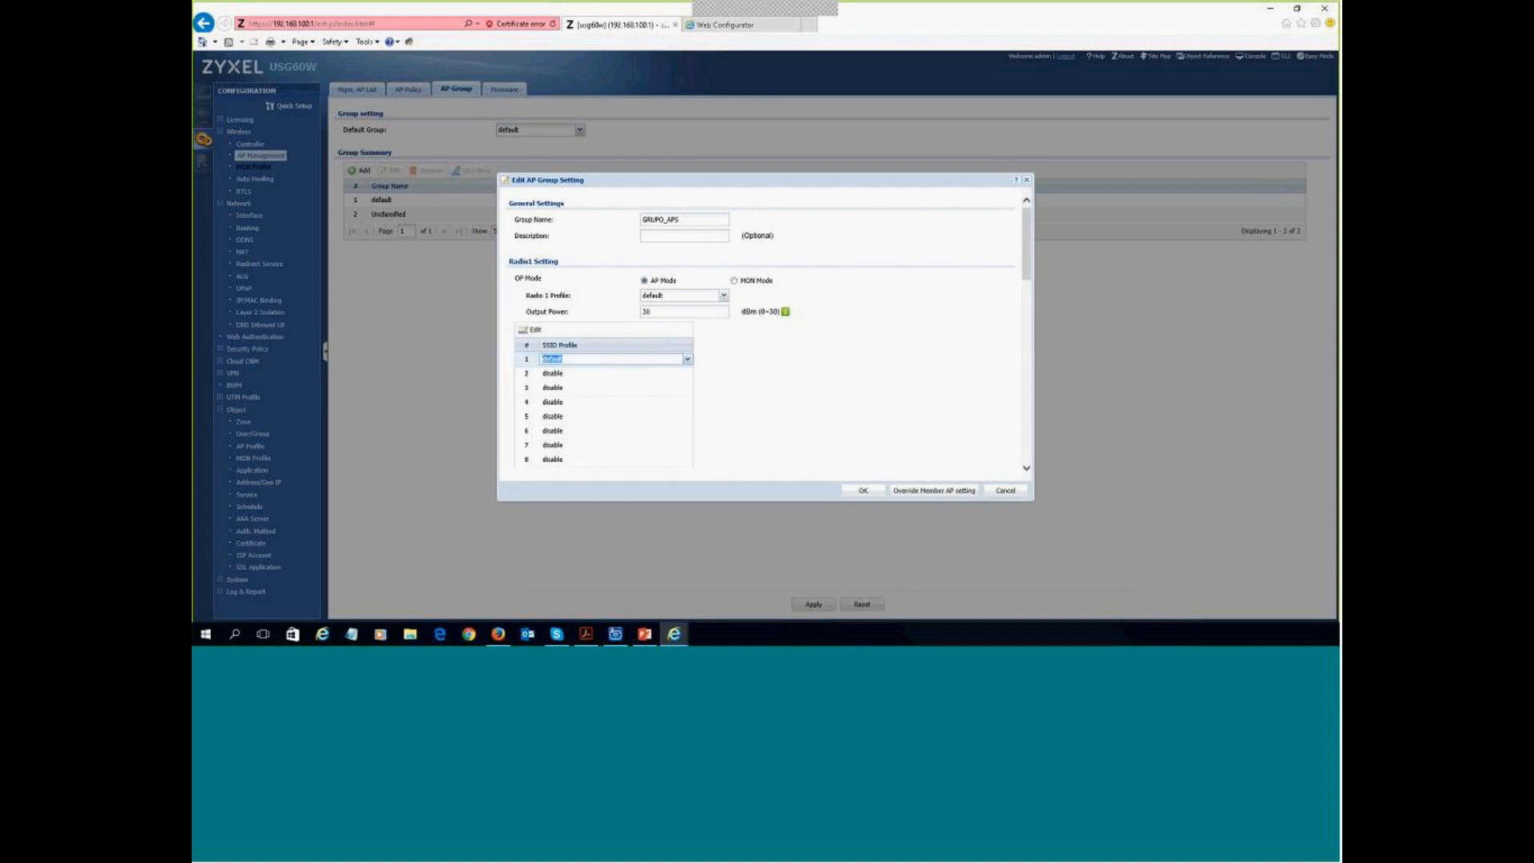
left_click(685, 361)
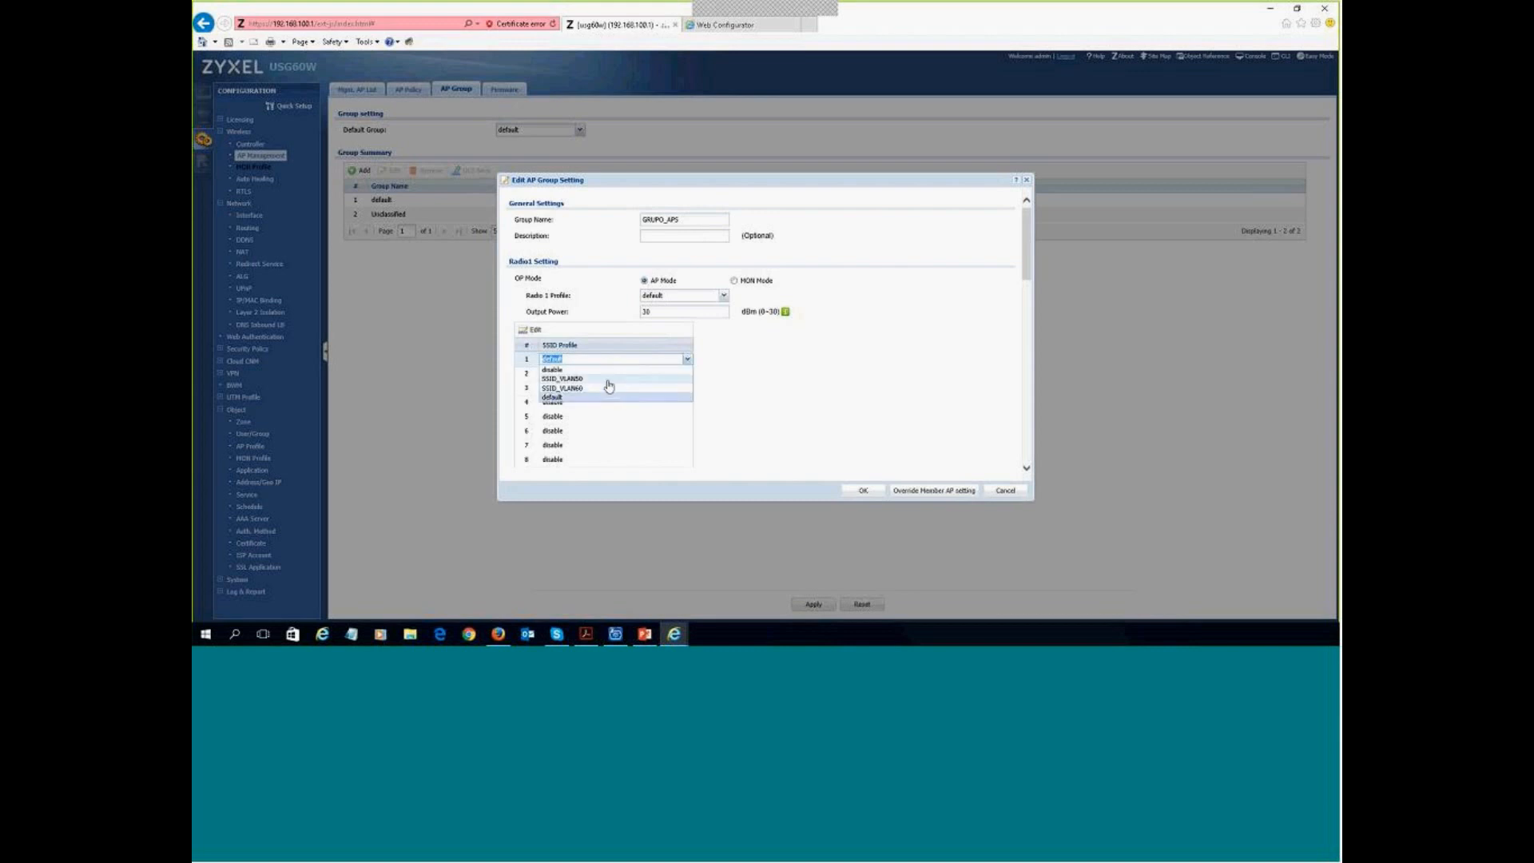
left_click(623, 380)
left_click(682, 378)
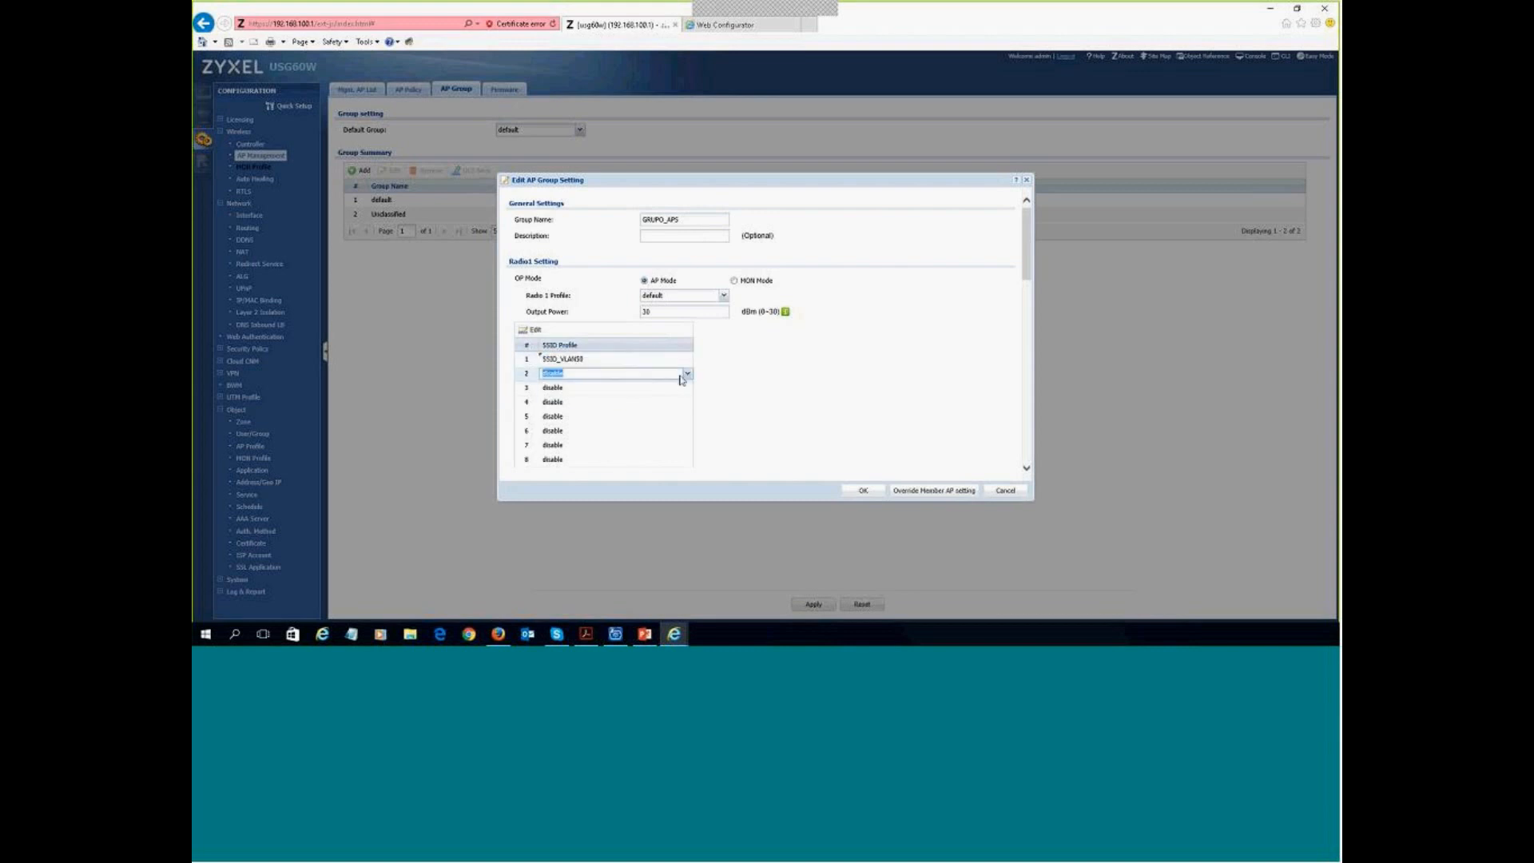
left_click(685, 374)
left_click(620, 405)
left_click(873, 385)
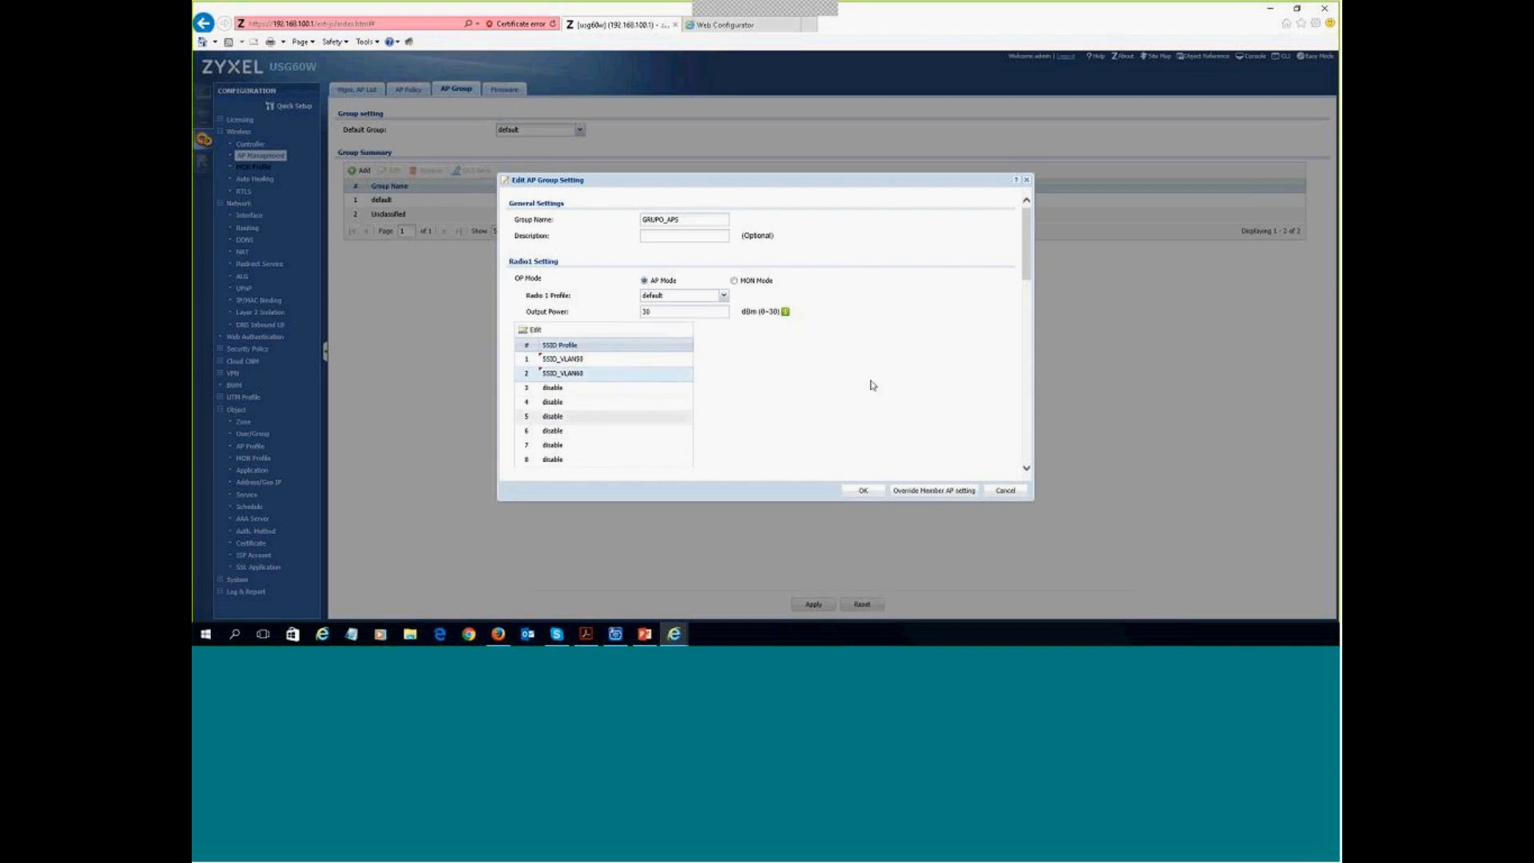
- Assign SSID_VLAN50 and SSID_VLAN60 to Radio2's first two SSID slots
scroll(872, 385, "down", 2)
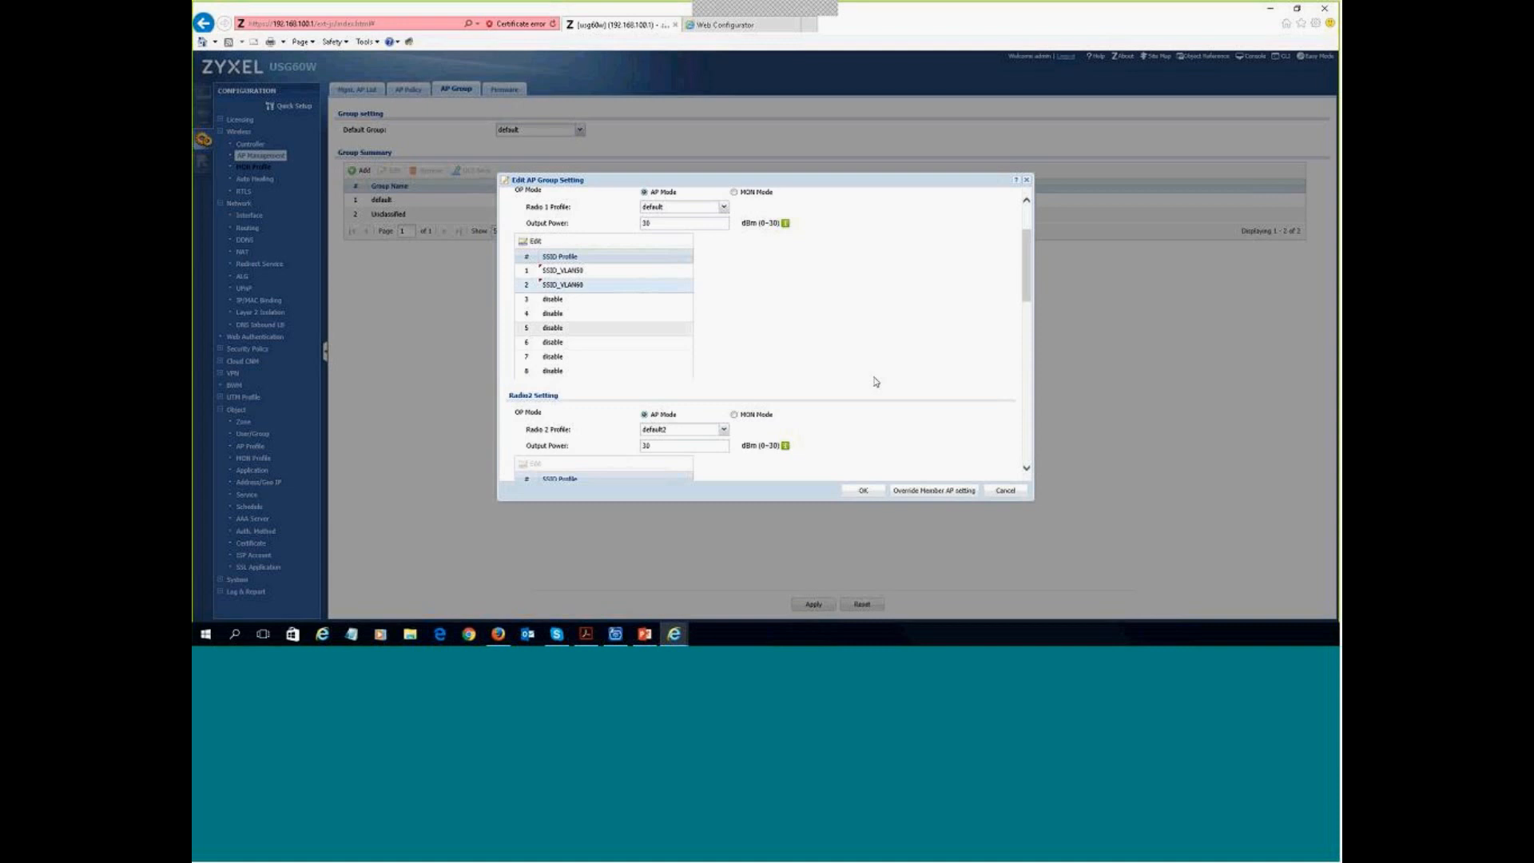
scroll(788, 346, "down", 1)
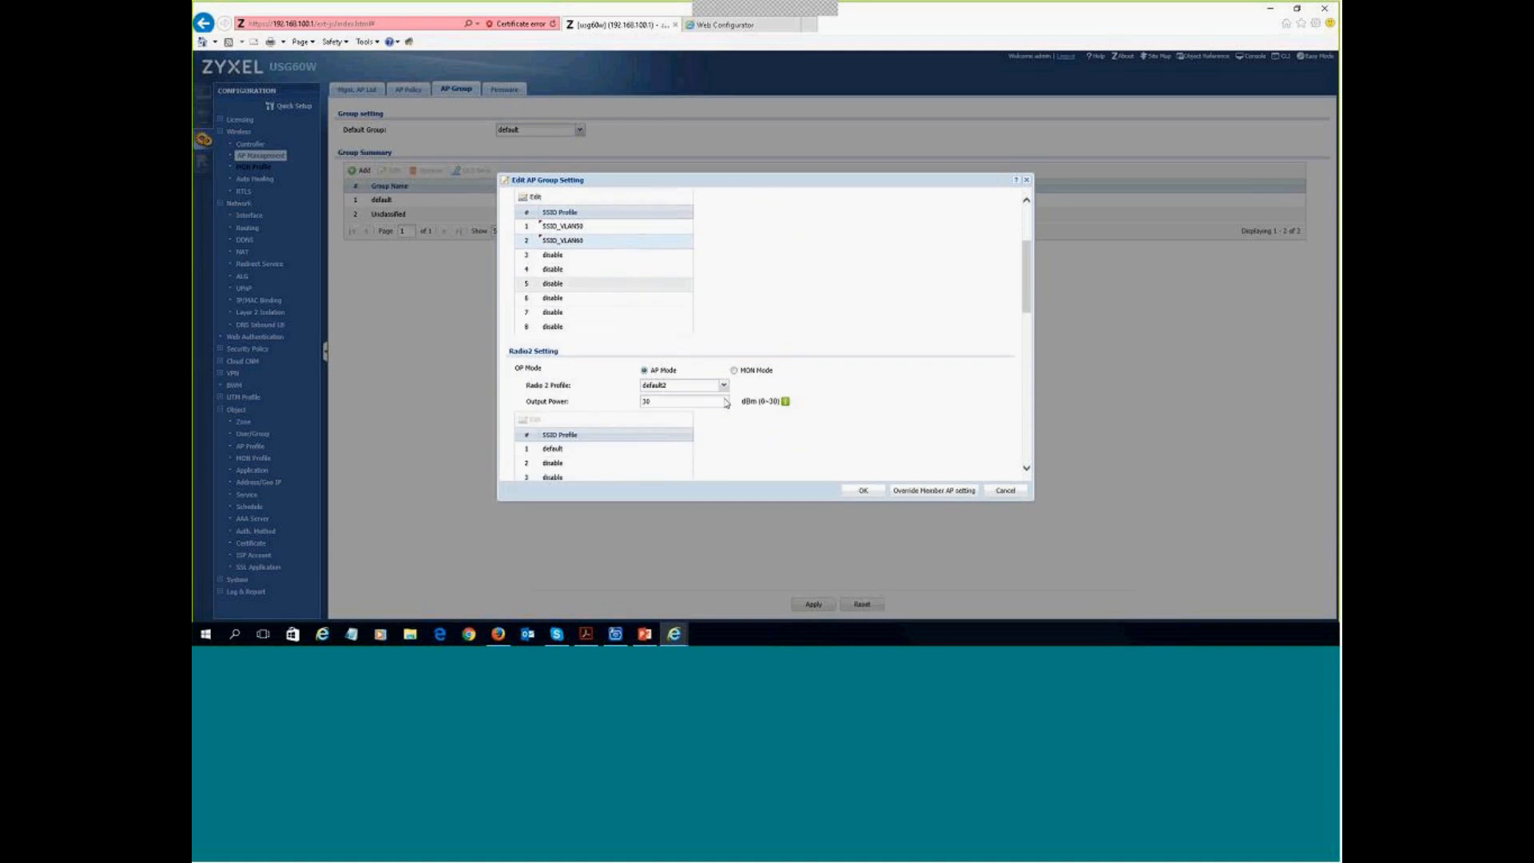
scroll(697, 406, "down", 1)
left_click(685, 404)
left_click(687, 405)
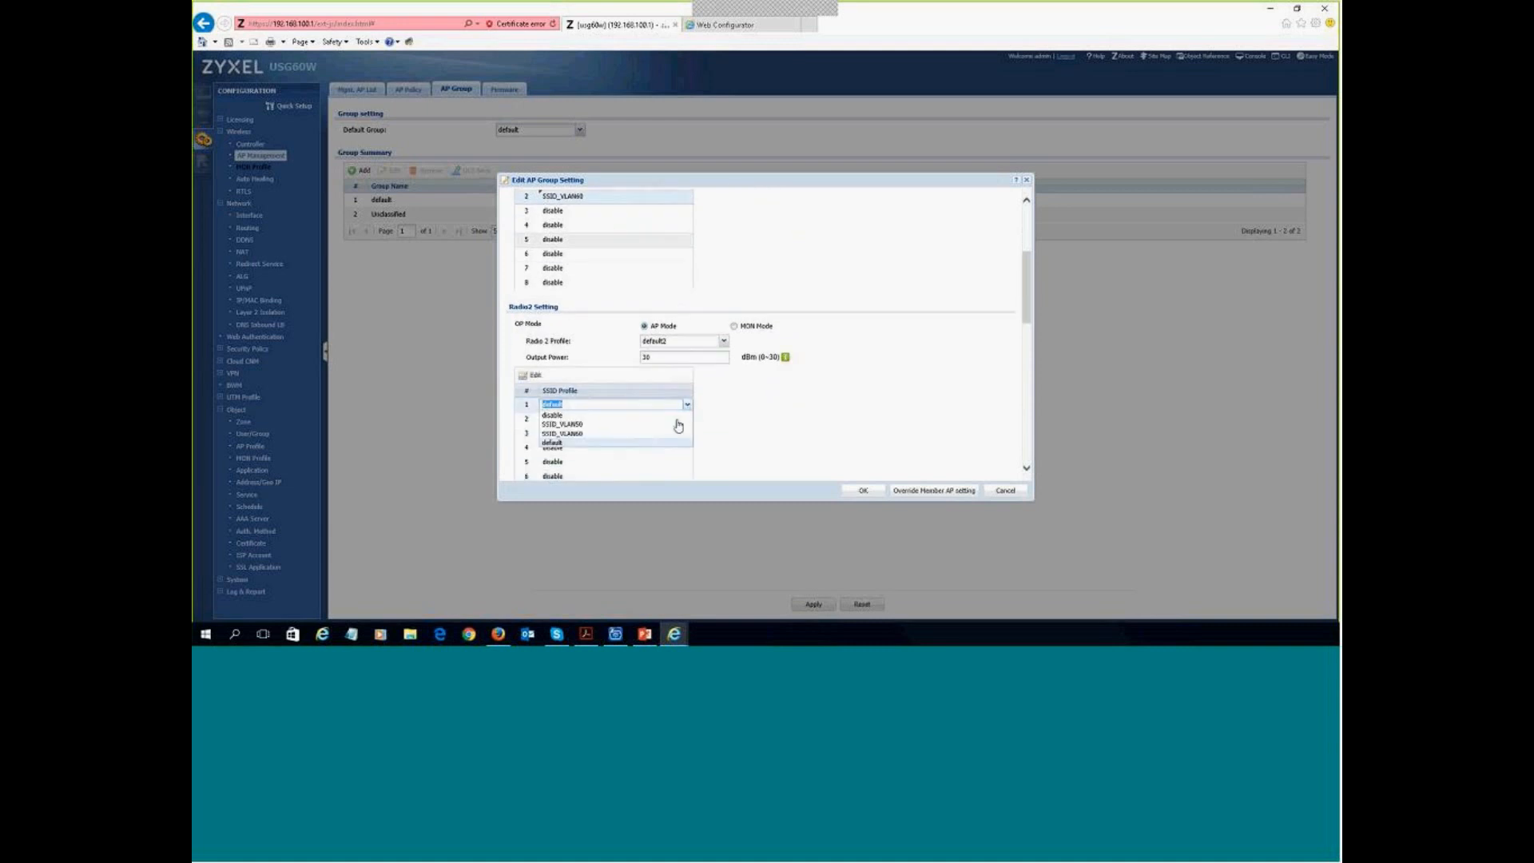
left_click(649, 424)
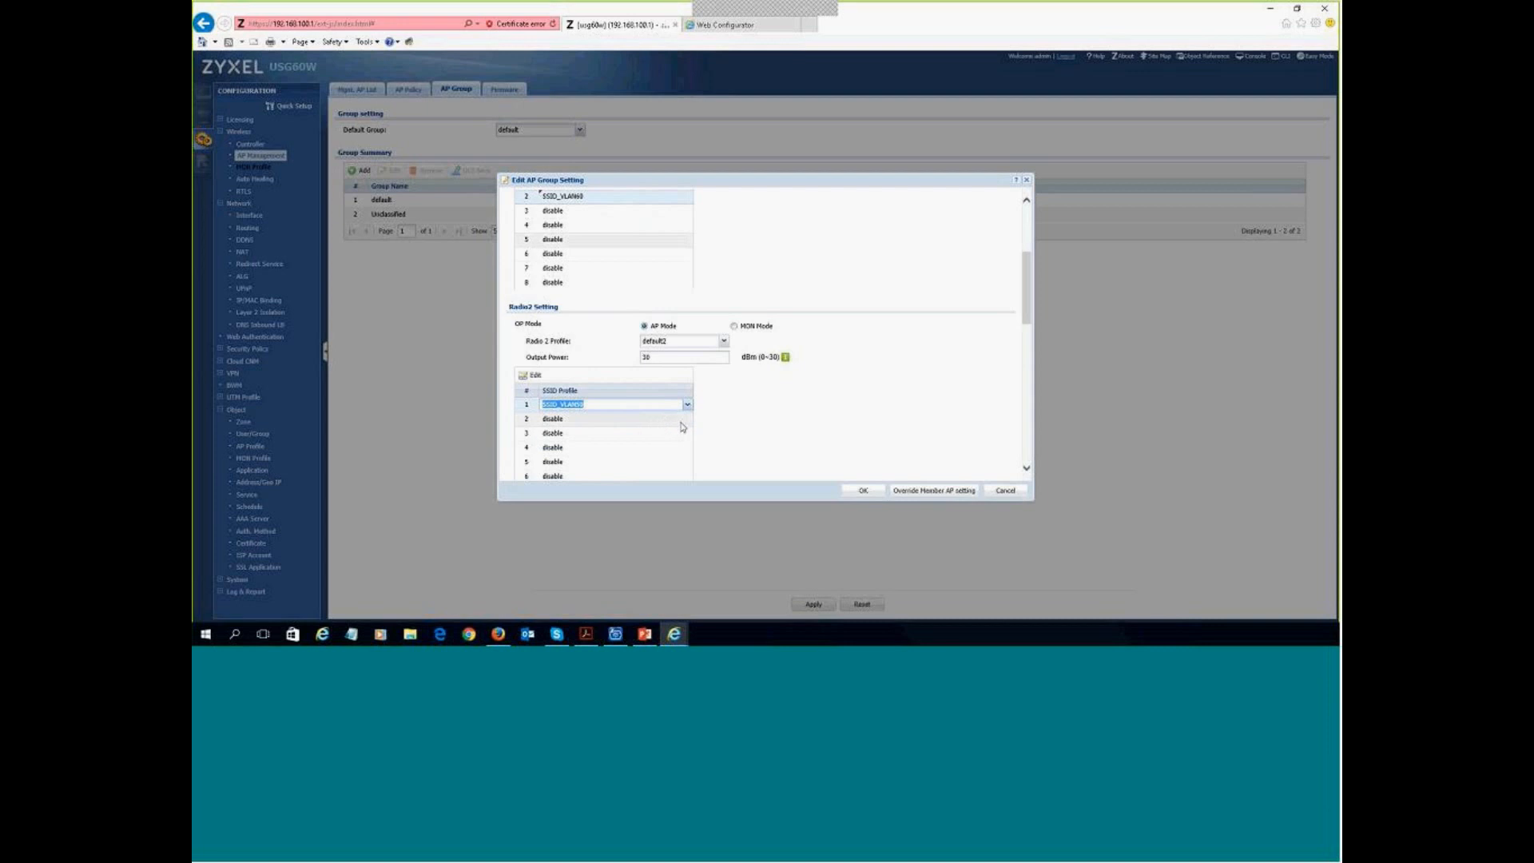
left_click(658, 420)
left_click(688, 418)
left_click(627, 449)
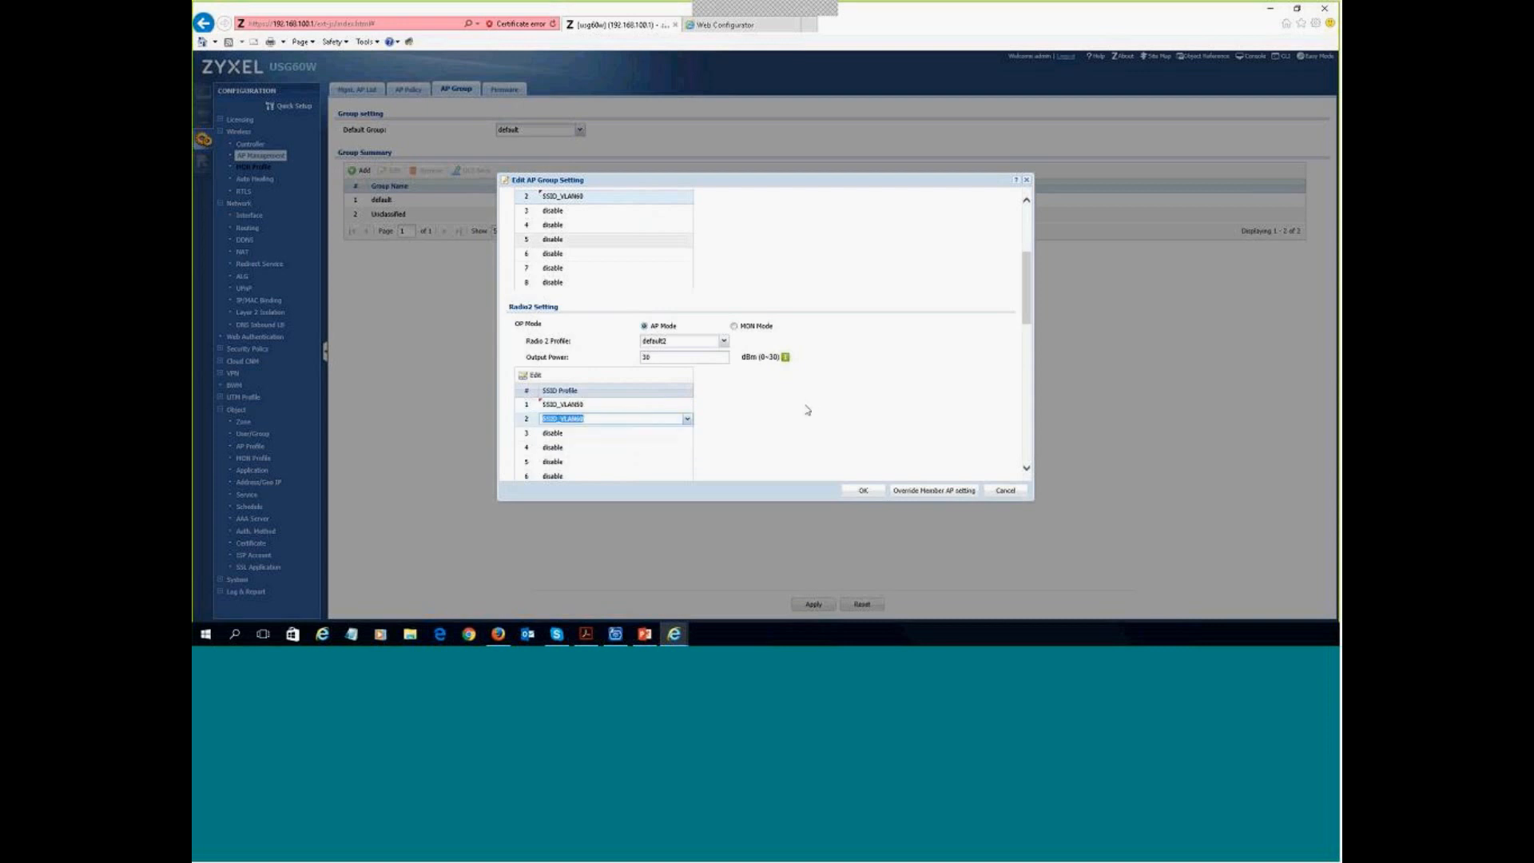
left_click(812, 408)
scroll(831, 392, "up", 2)
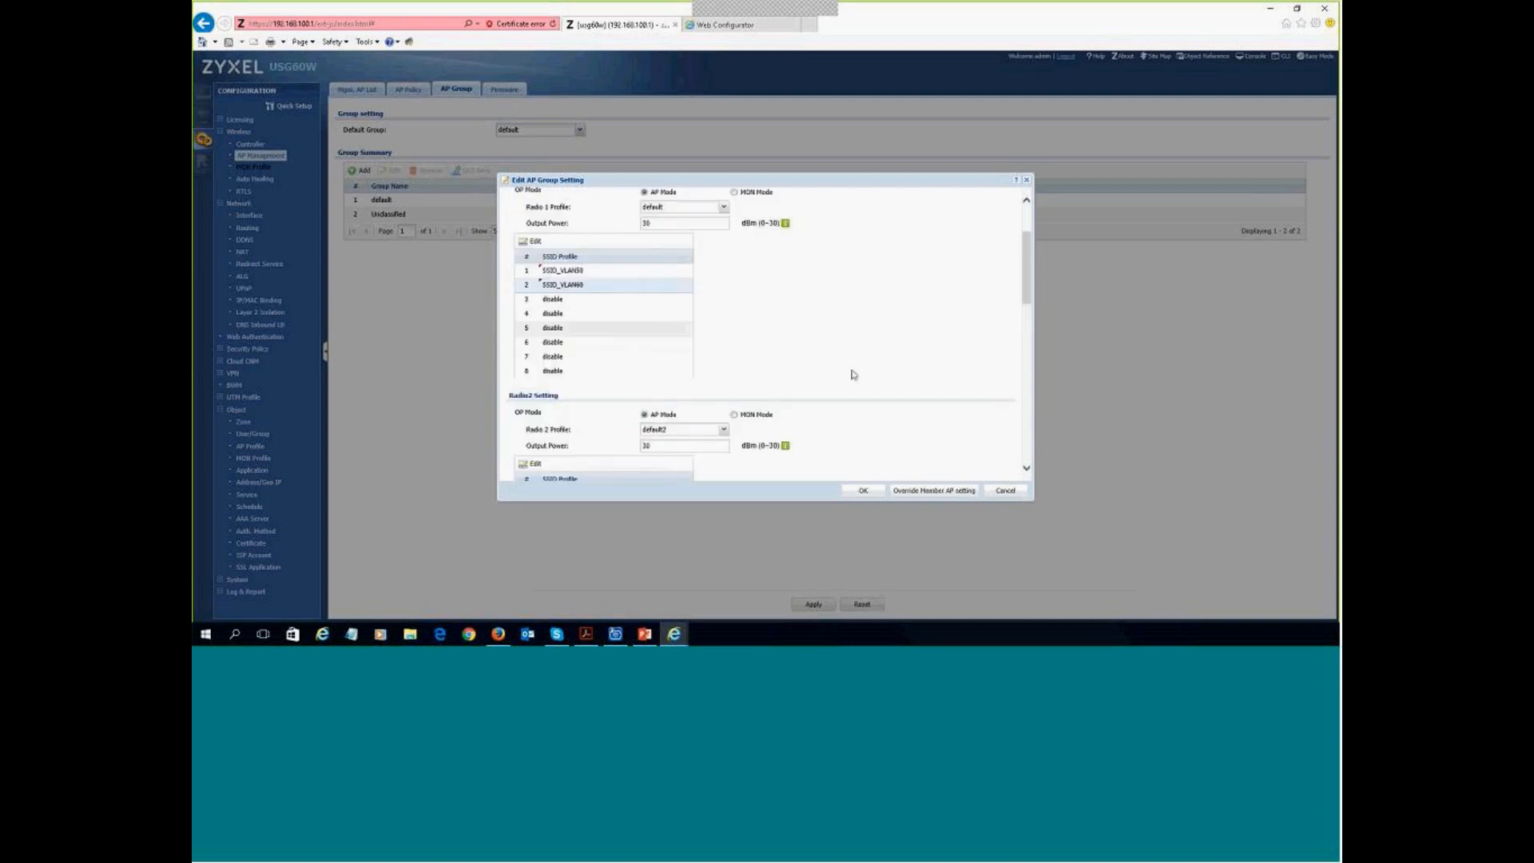
scroll(853, 375, "down", 5)
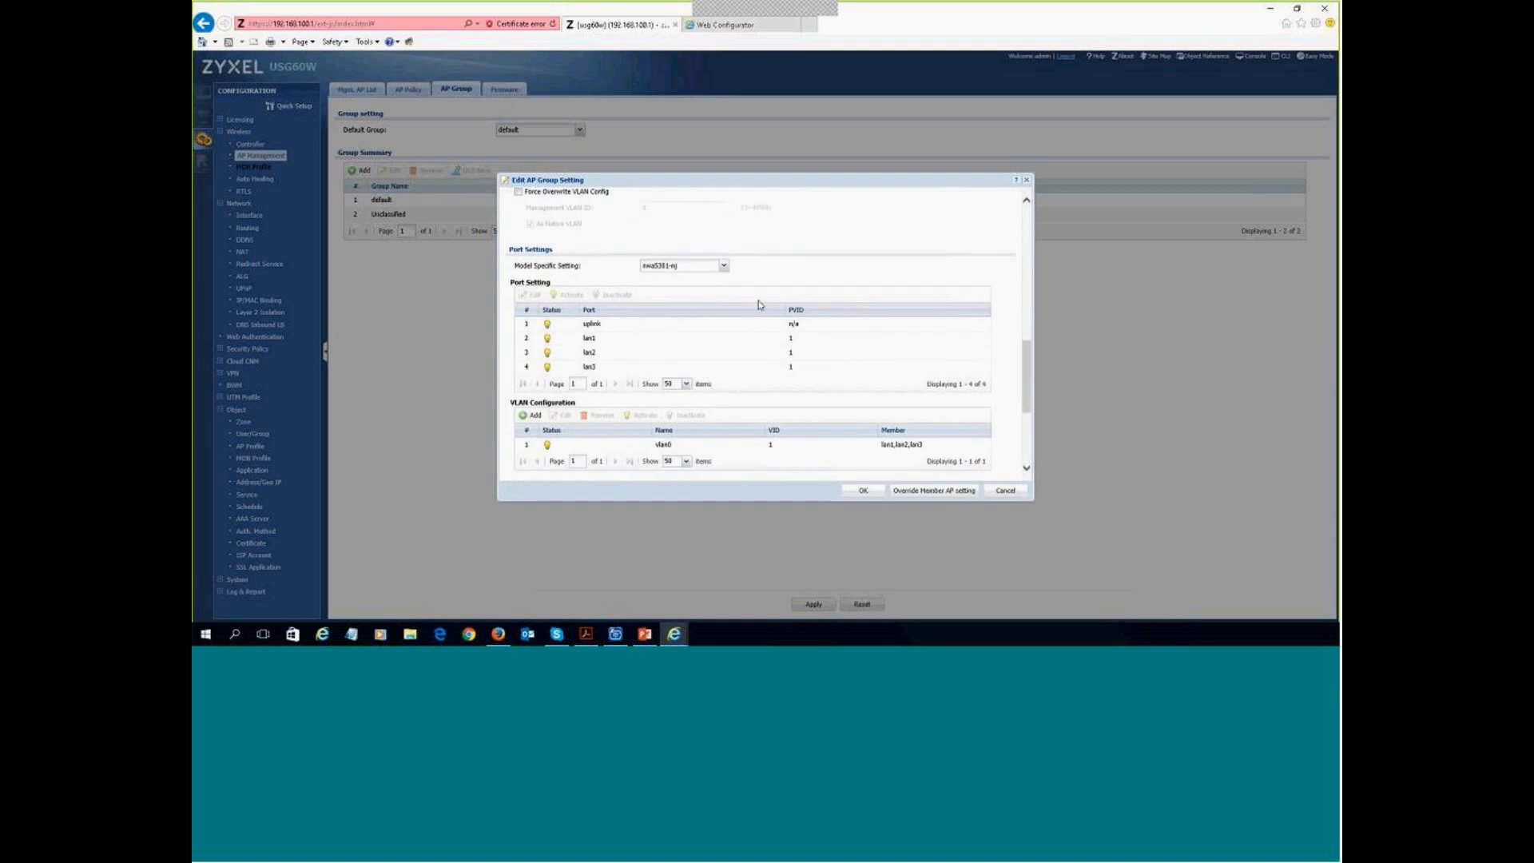
- Enable Force Overwrite VLAN Config and add AP-1C740DFFBC8F as a GRUPO_APS member
left_click(519, 280)
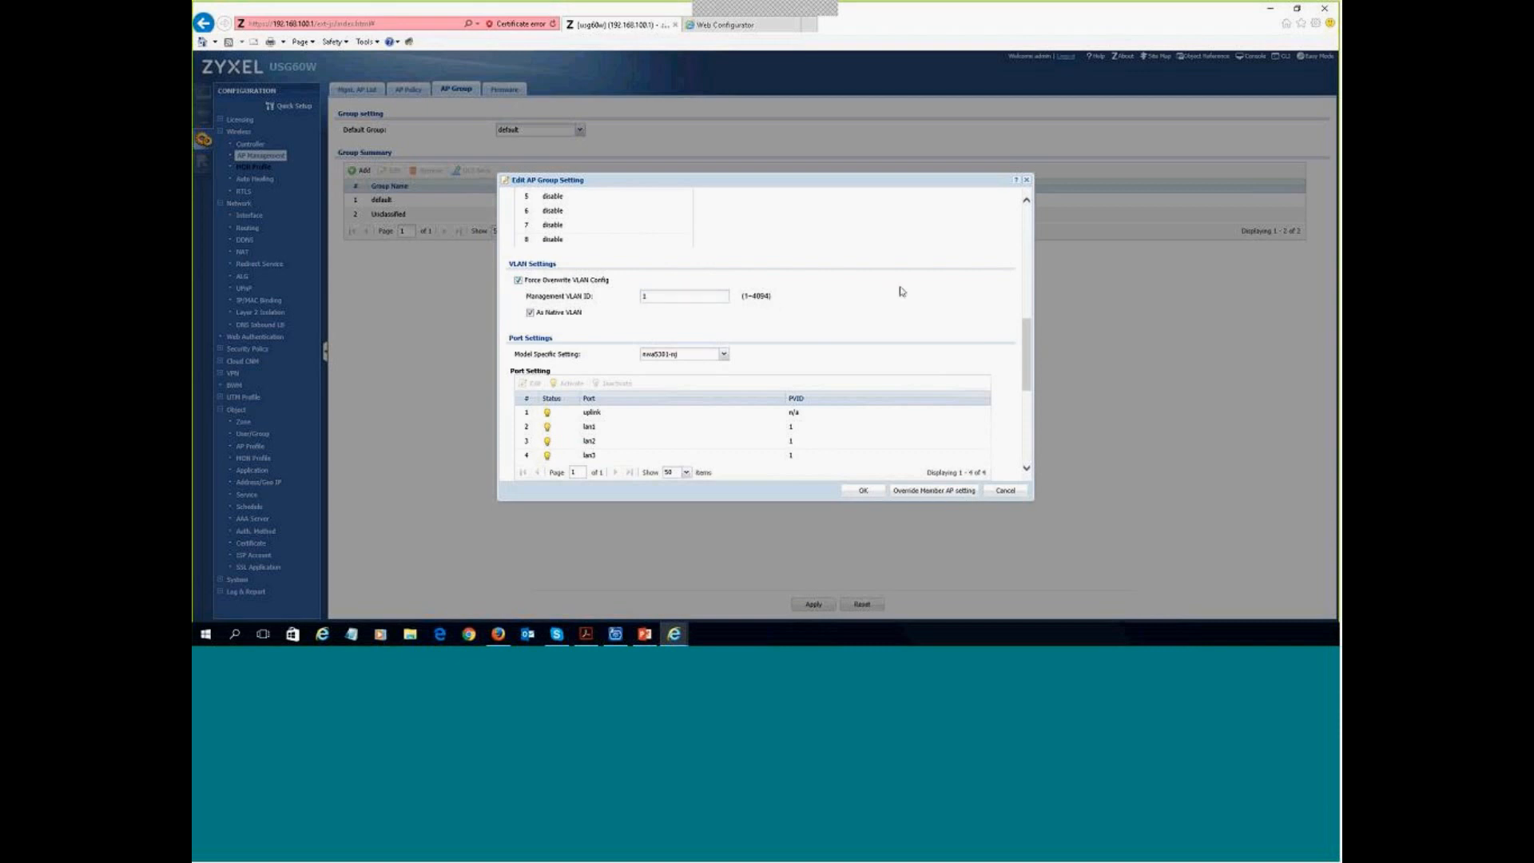
scroll(903, 296, "down", 3)
scroll(899, 304, "down", 3)
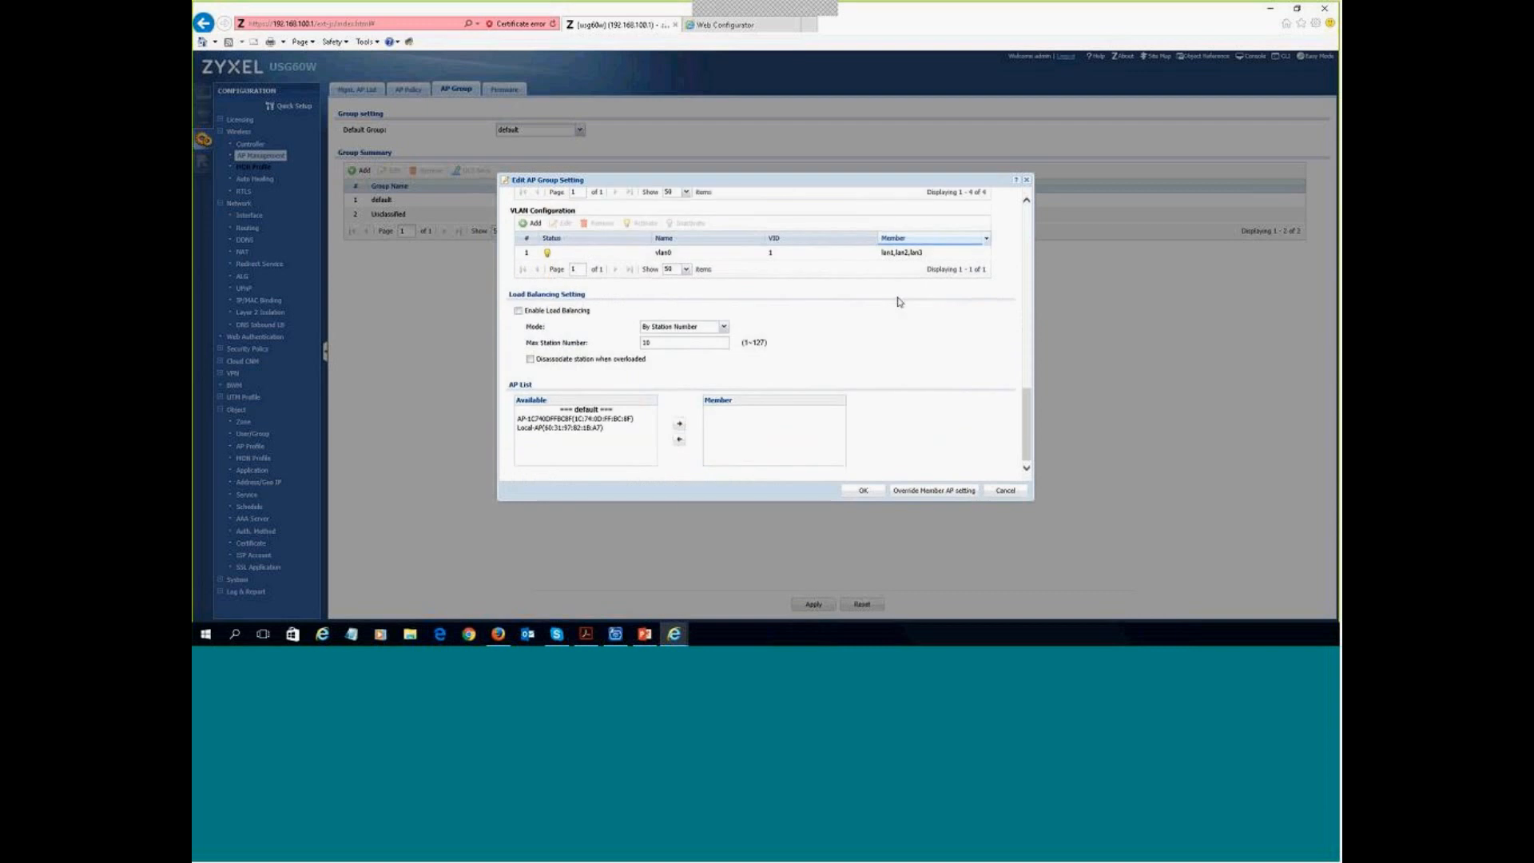
left_click(577, 421)
left_click(679, 424)
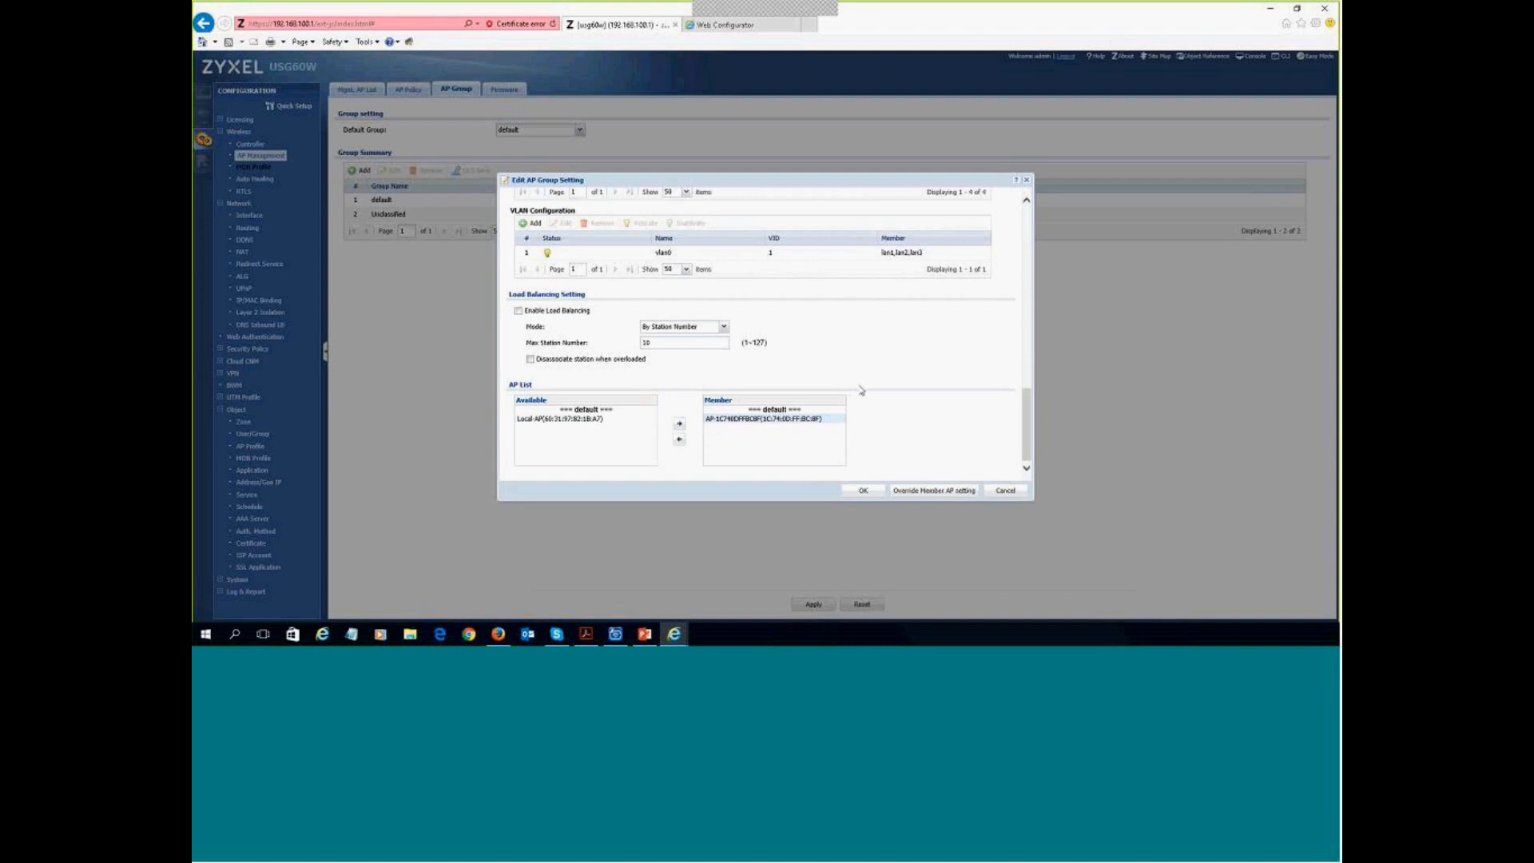
scroll(924, 397, "up", 3)
scroll(927, 398, "down", 3)
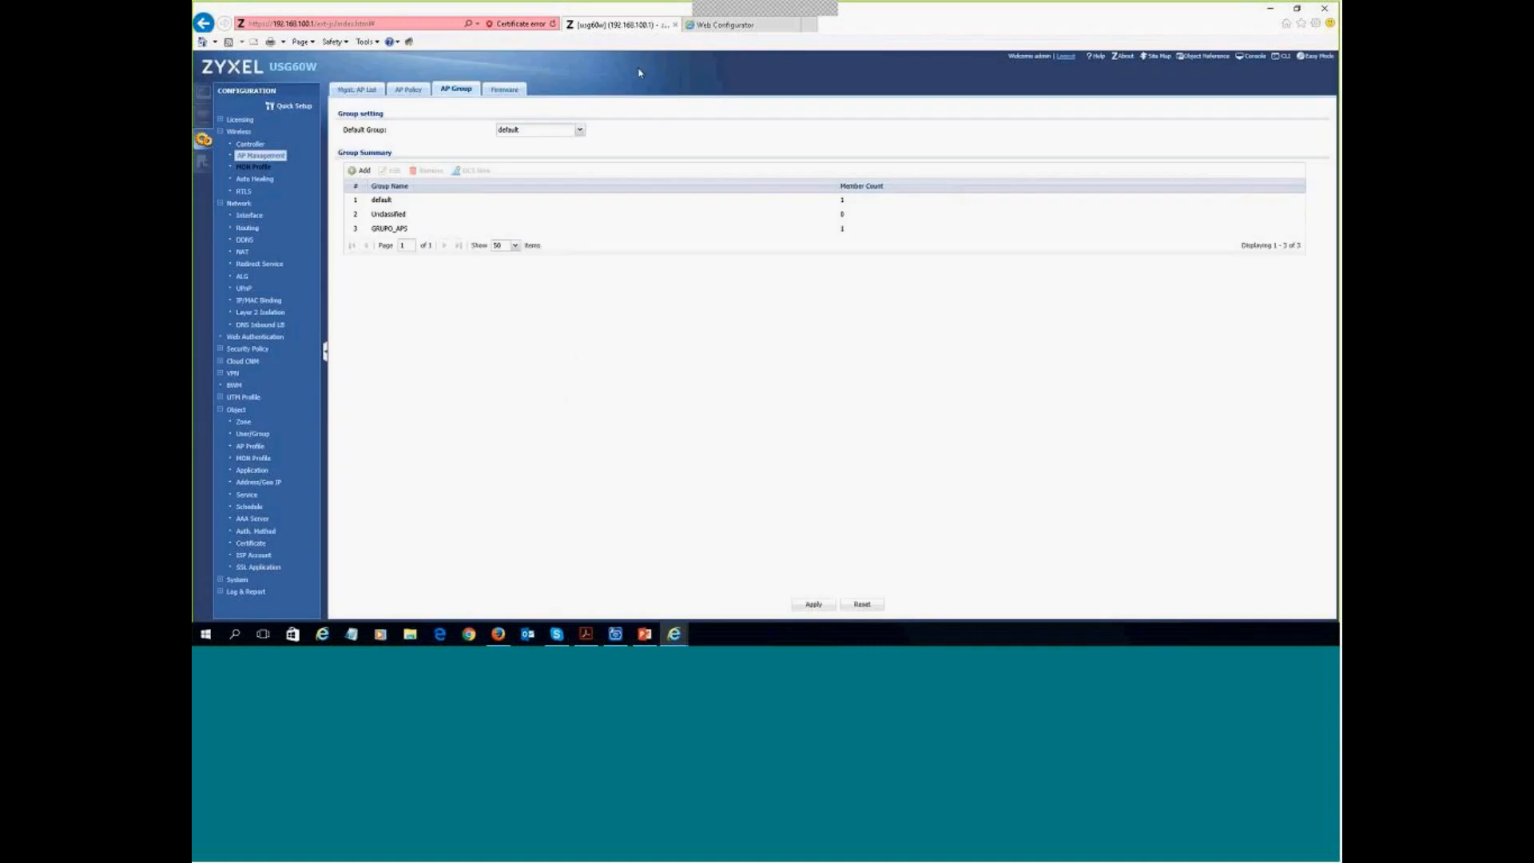
- Move Local-AP from Available to Member in the Unclassified group and save it
left_click(392, 217)
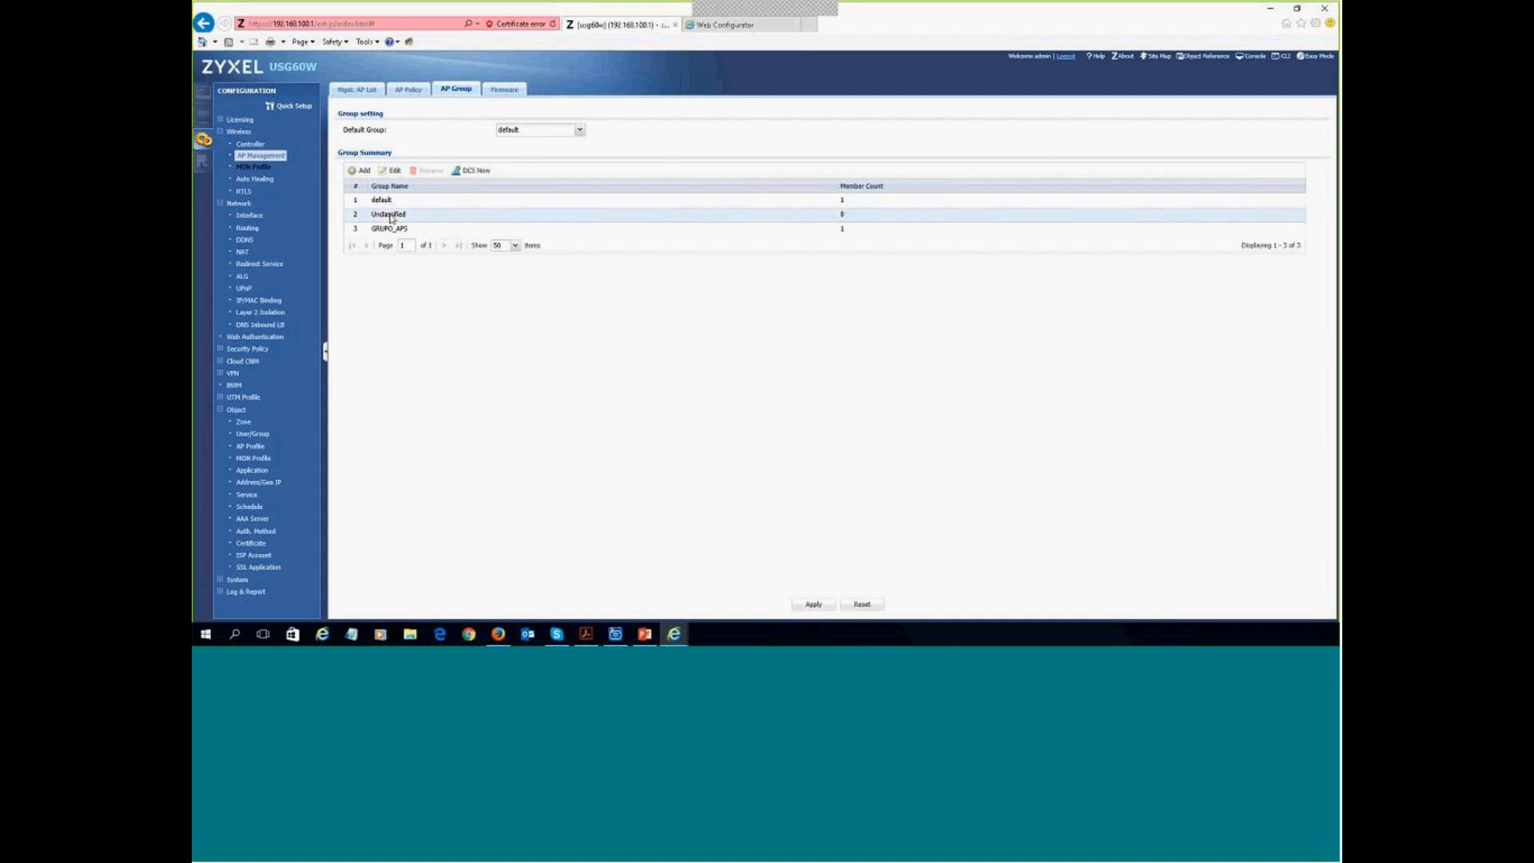
double_click(441, 219)
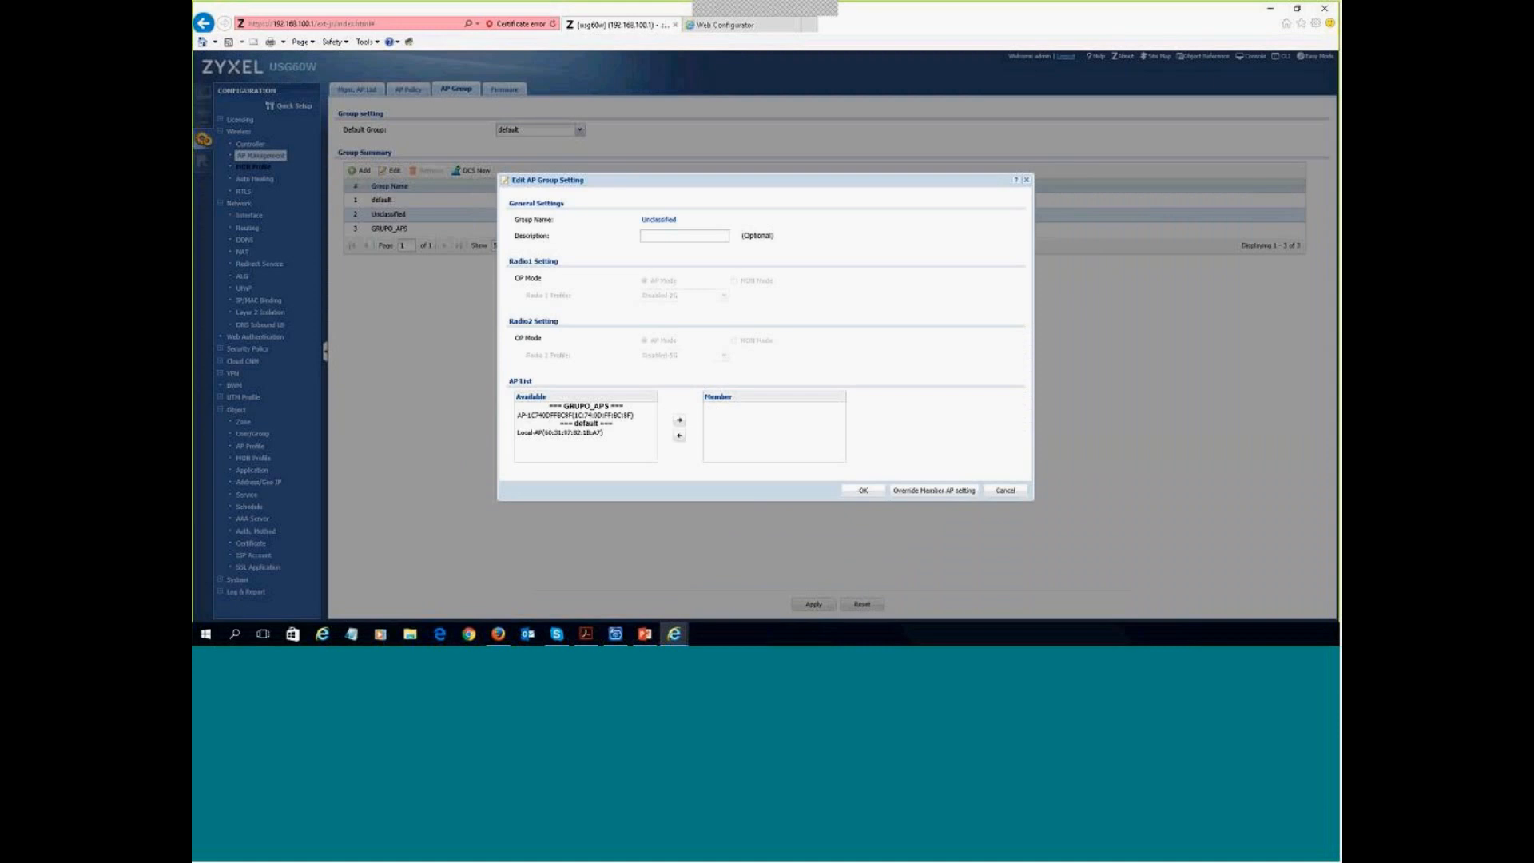
left_click(580, 433)
left_click(680, 420)
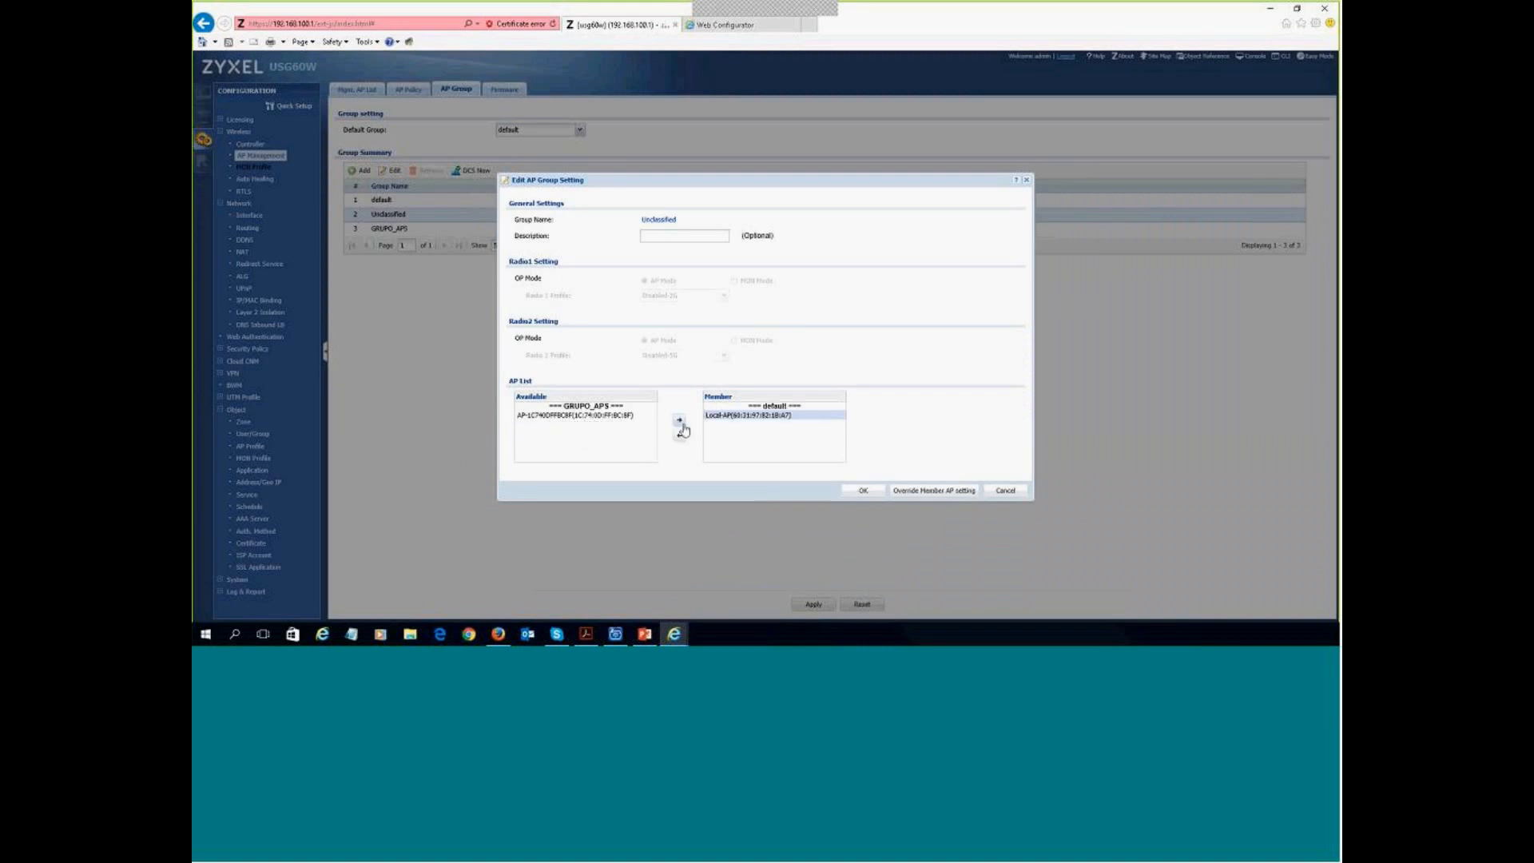
left_click(863, 493)
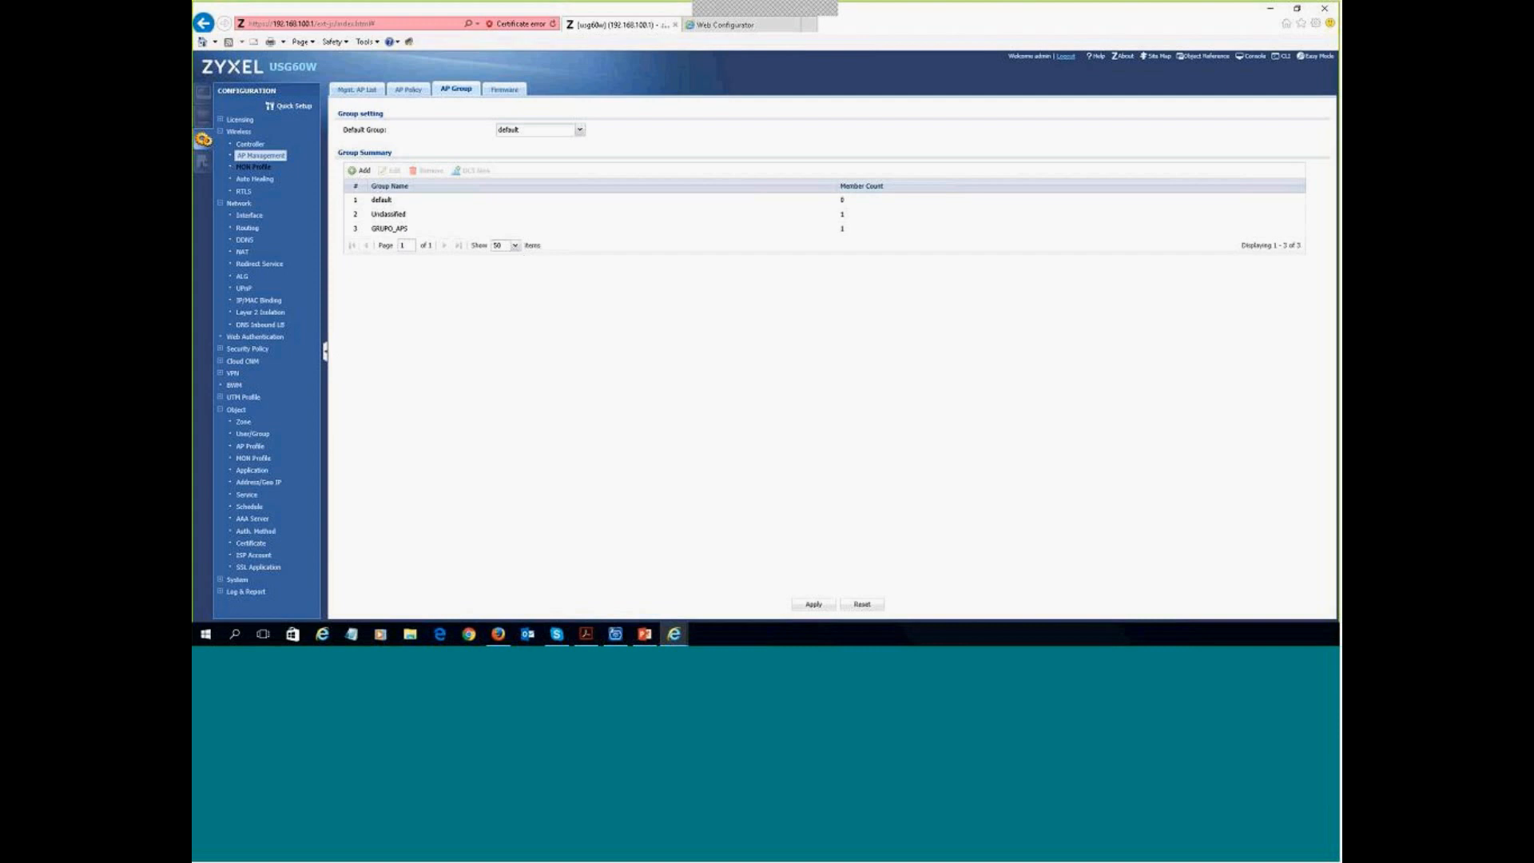
- Select the managed AP at 192.168.100.31 in Mgmt. AP List, then view the Rogue/Friendly AP List
left_click(363, 93)
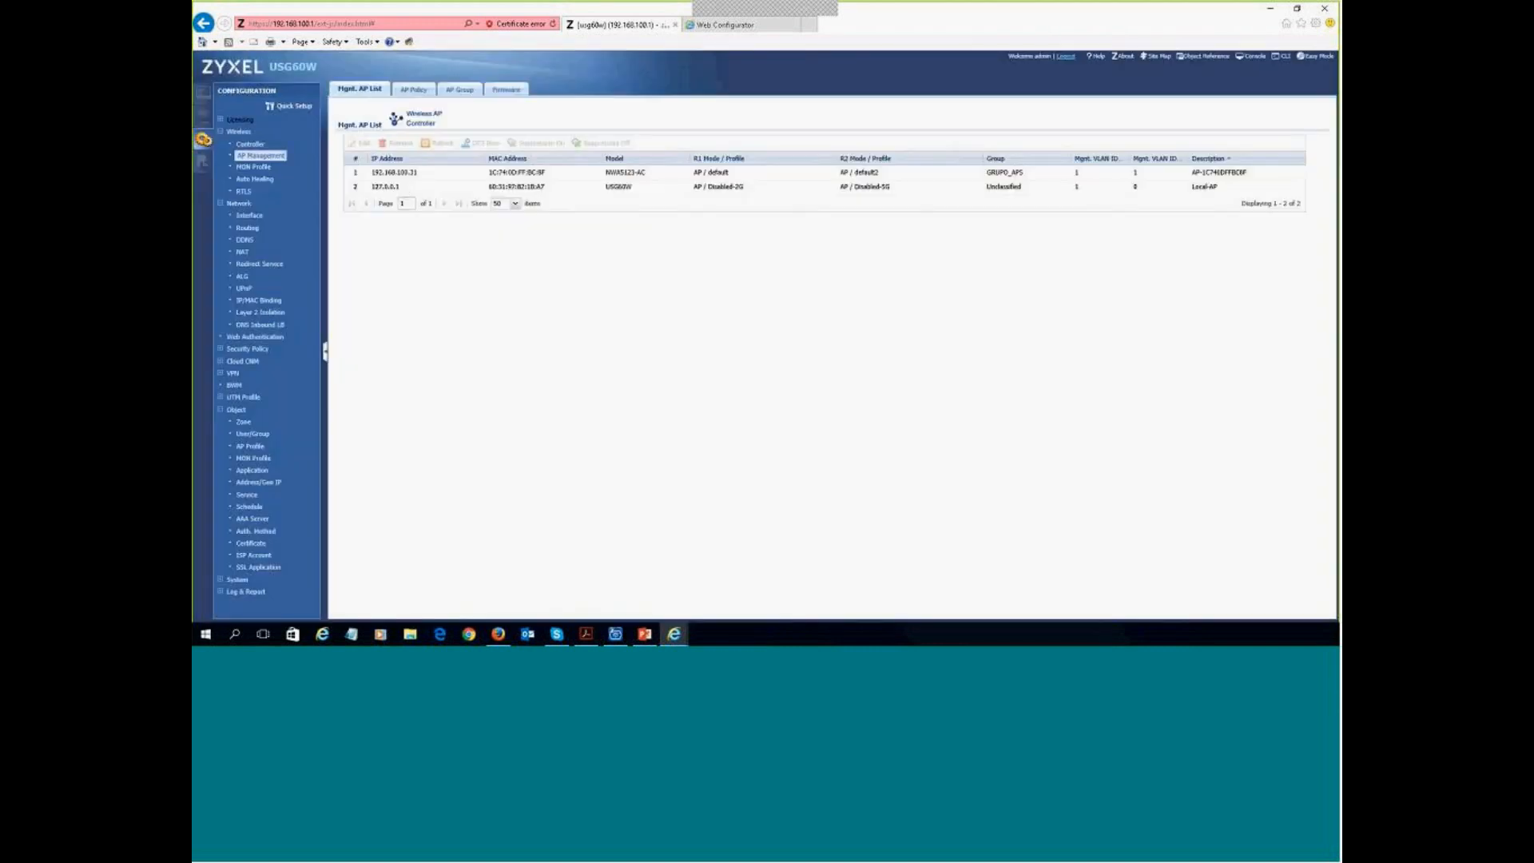
left_click(410, 174)
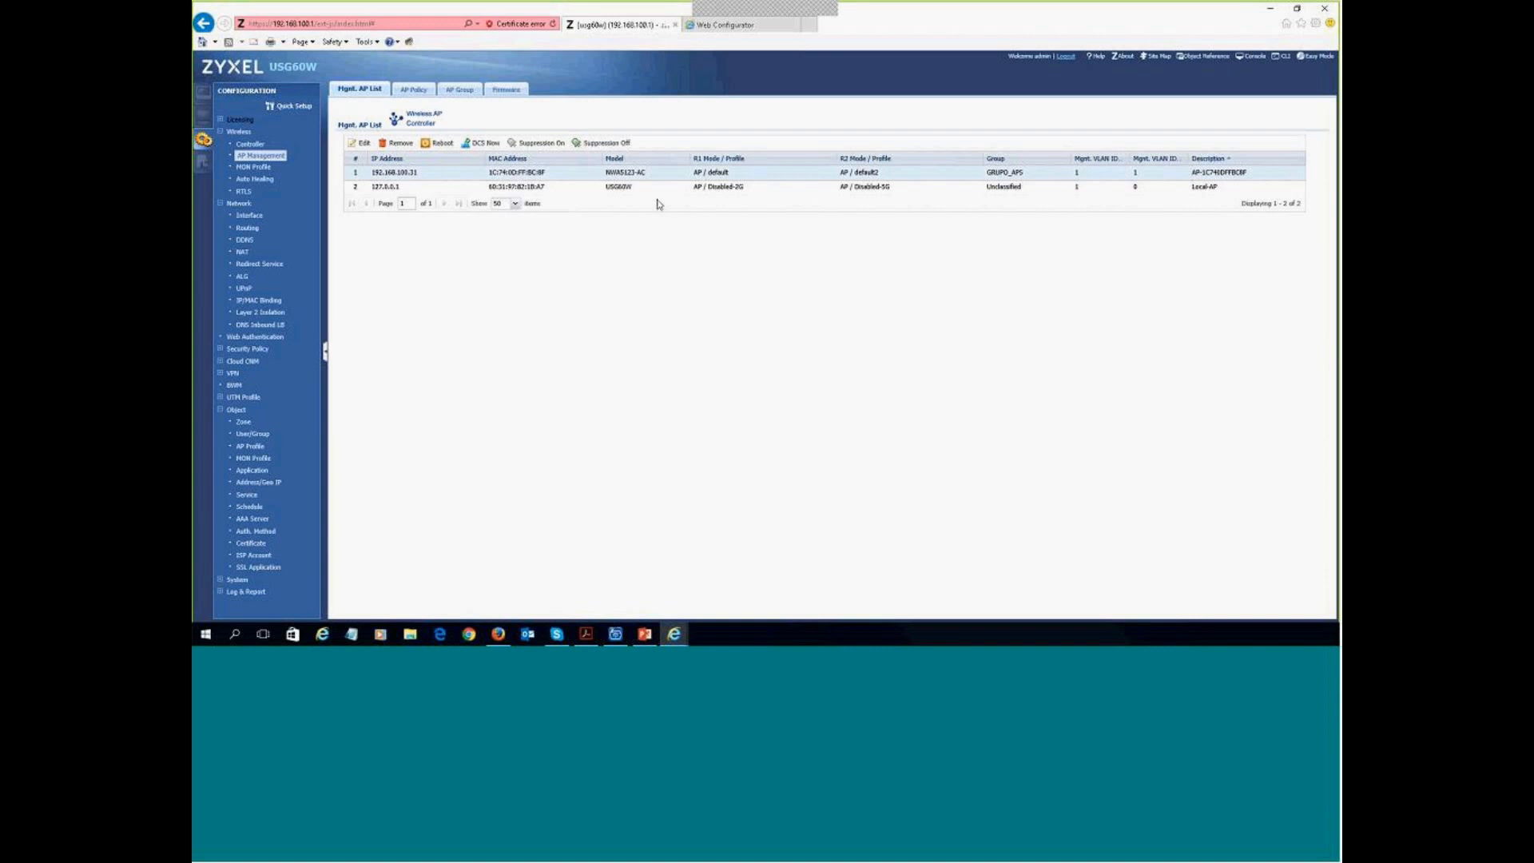
left_click(254, 169)
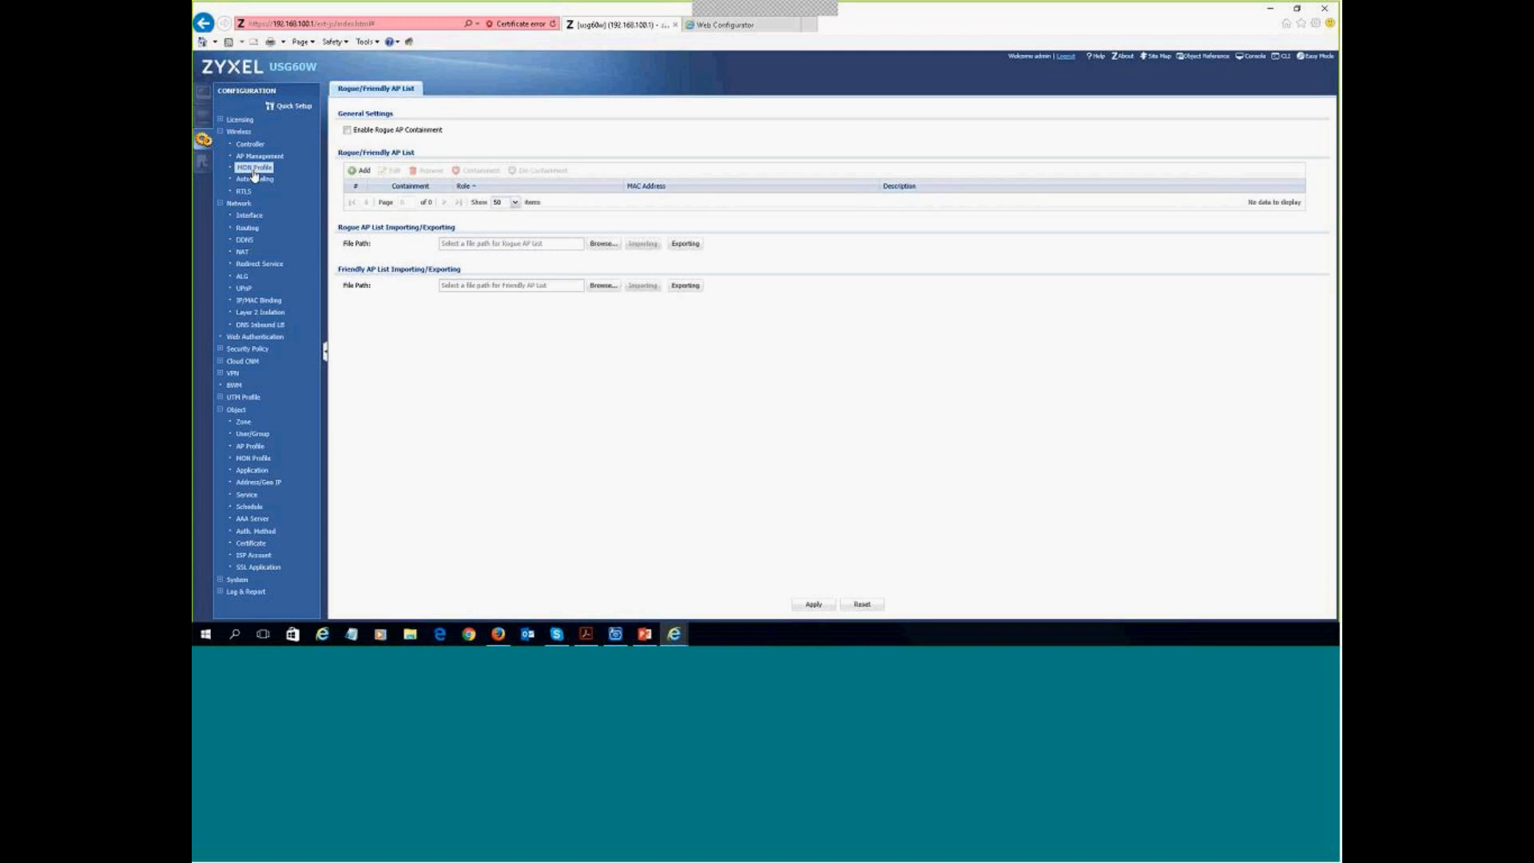
left_click(254, 179)
- Open the SEGURIDAD profile from the AP Profile SSID Security List
left_click(251, 446)
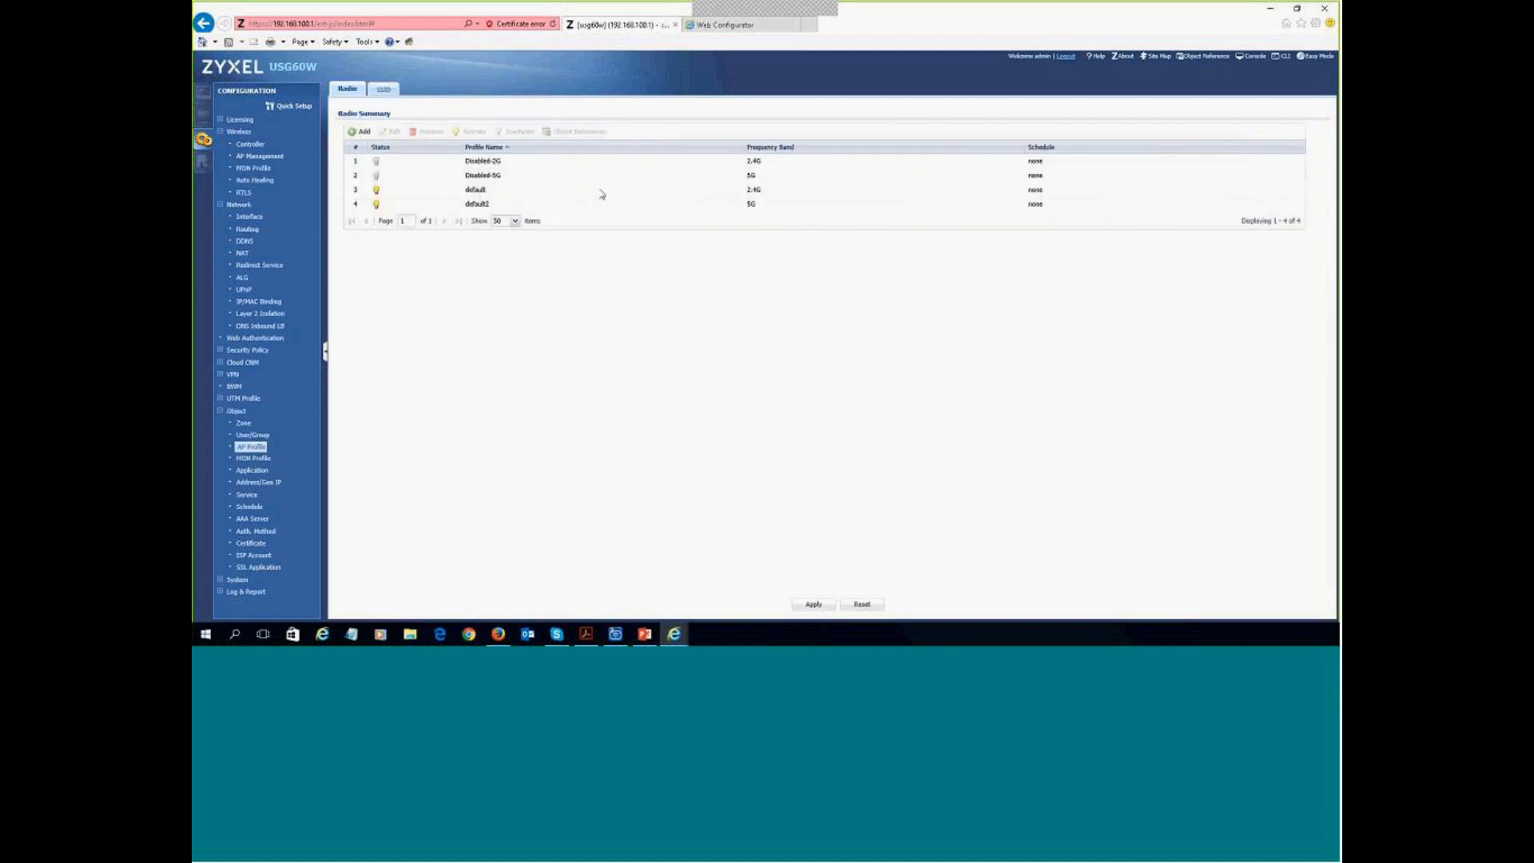
left_click(387, 88)
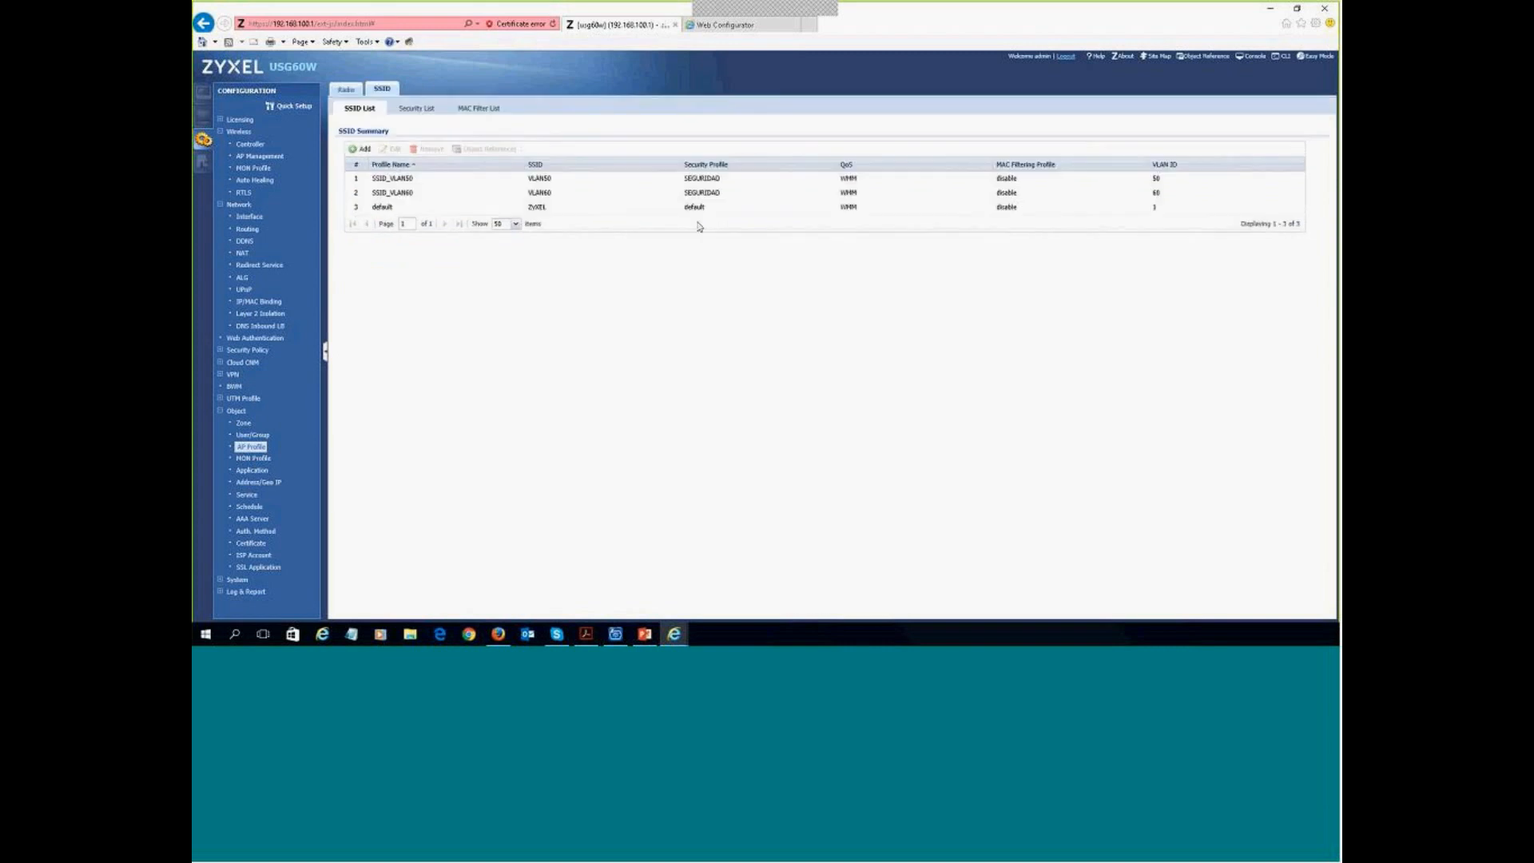
left_click(419, 110)
double_click(437, 177)
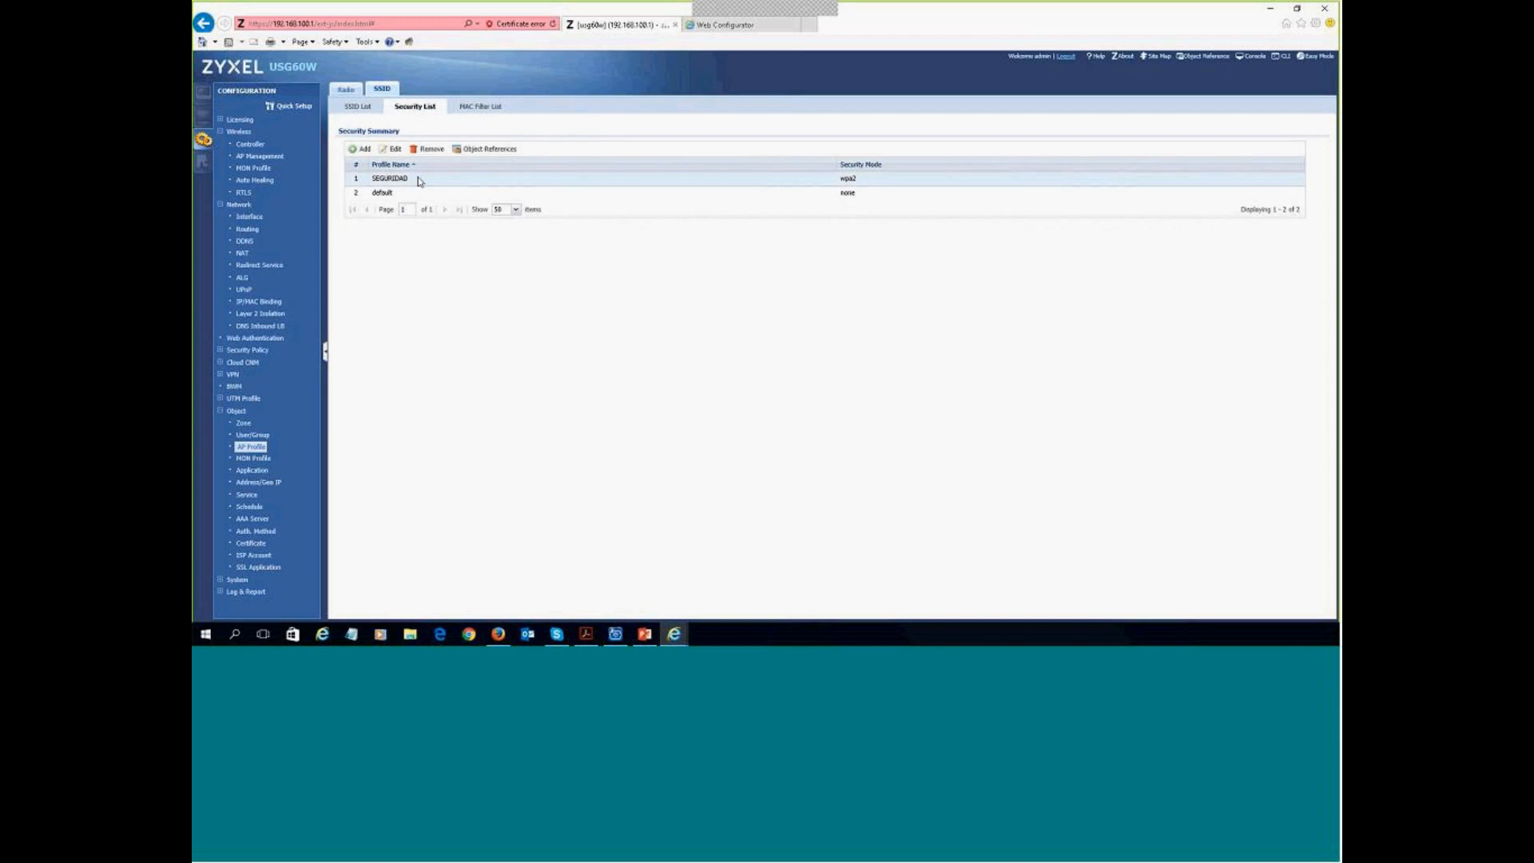
- Replace the SEGURIDAD pre-shared key with a new key and save the profile
scroll(851, 319, "down", 5)
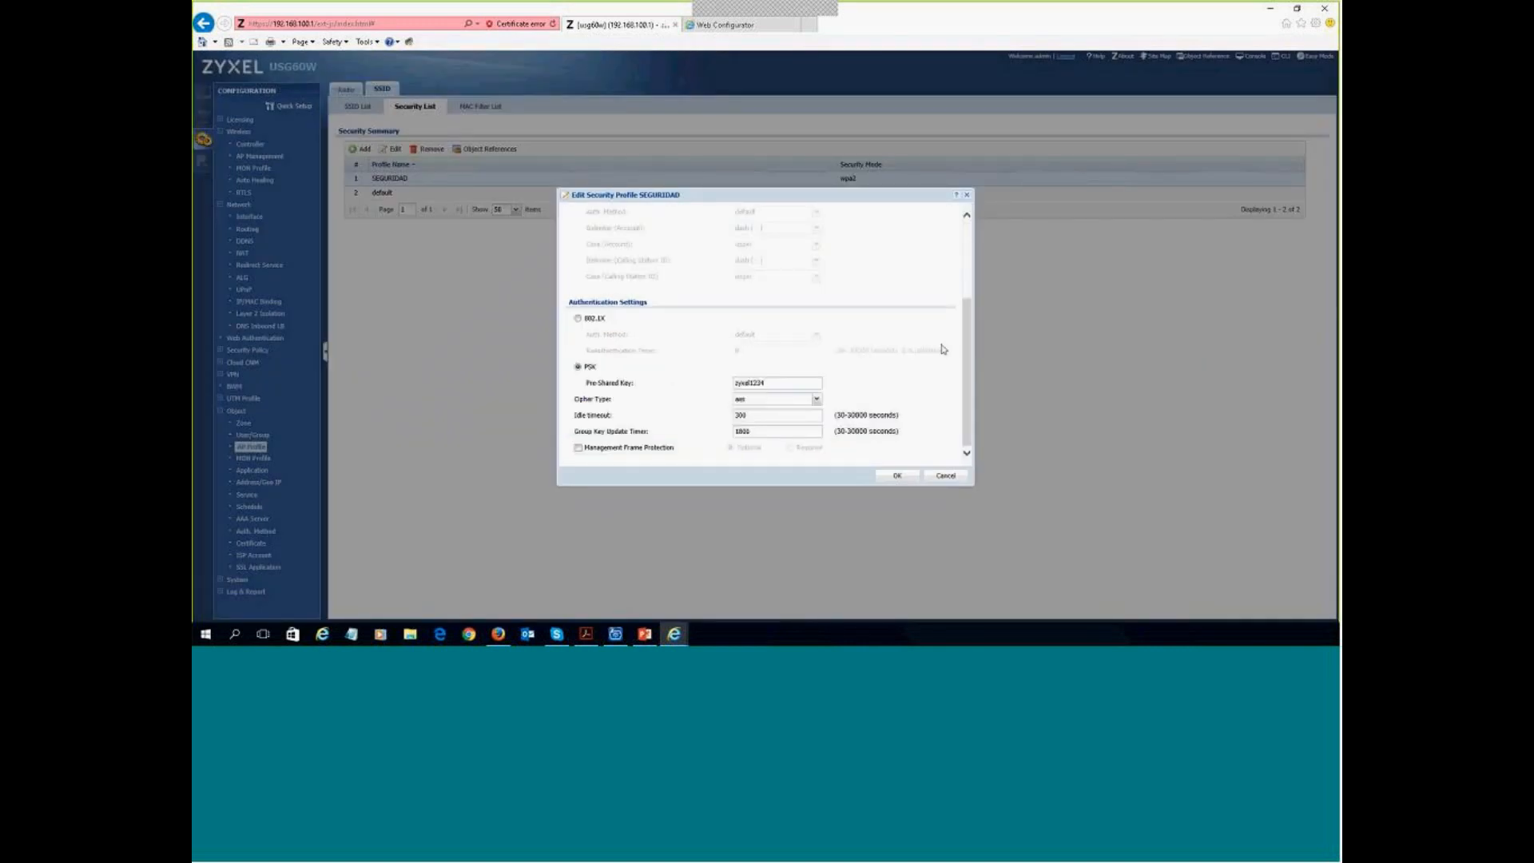
key("Tab")
type("1")
key("ctrl+z")
type("123456789")
left_click(892, 480)
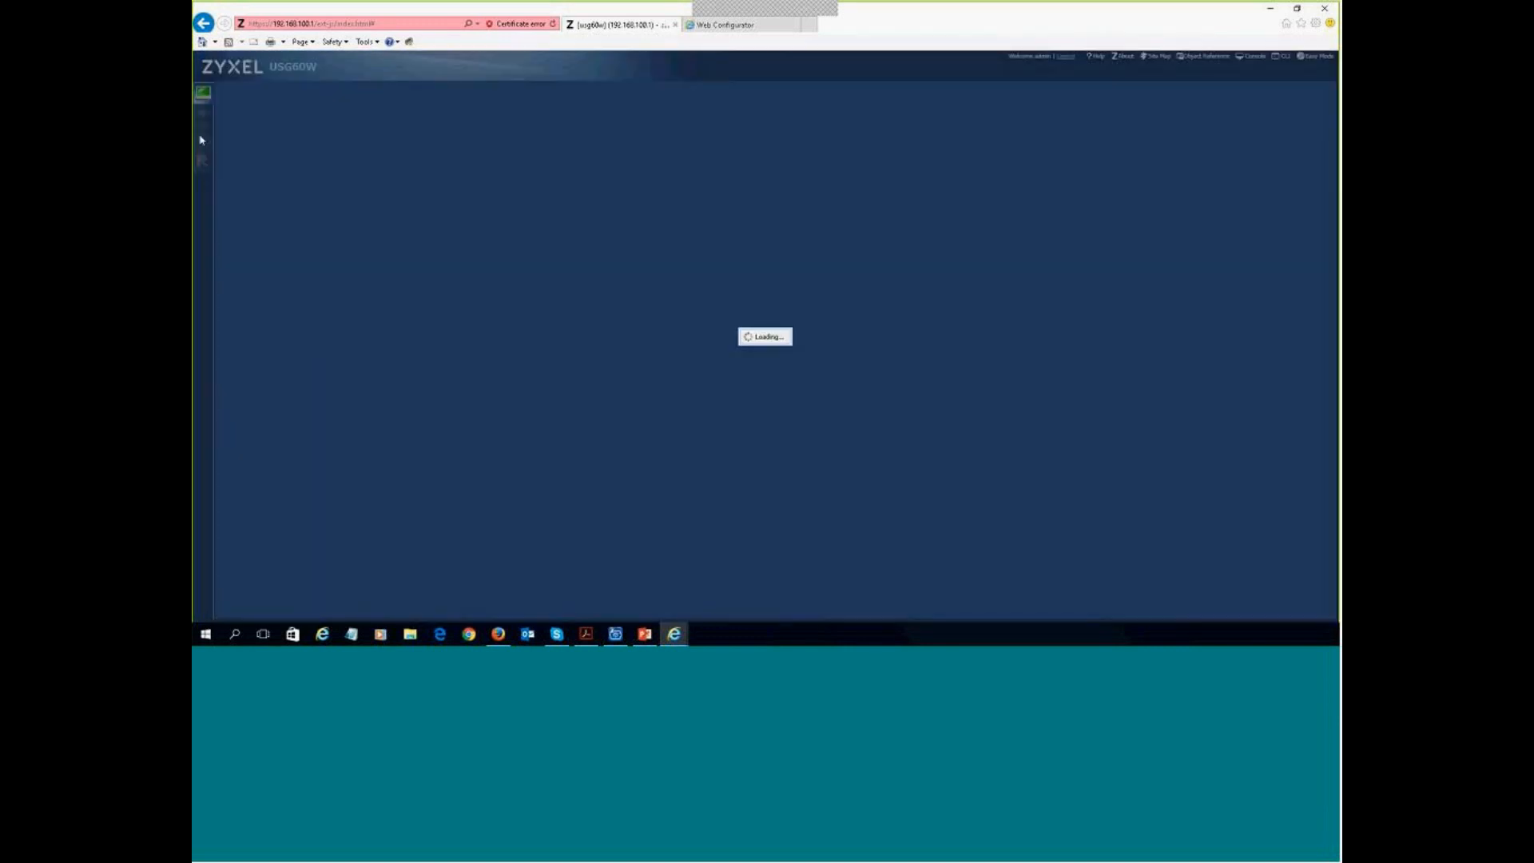
- Bring up the Dashboard and check the DHCP leases table before closing it
left_click(204, 144)
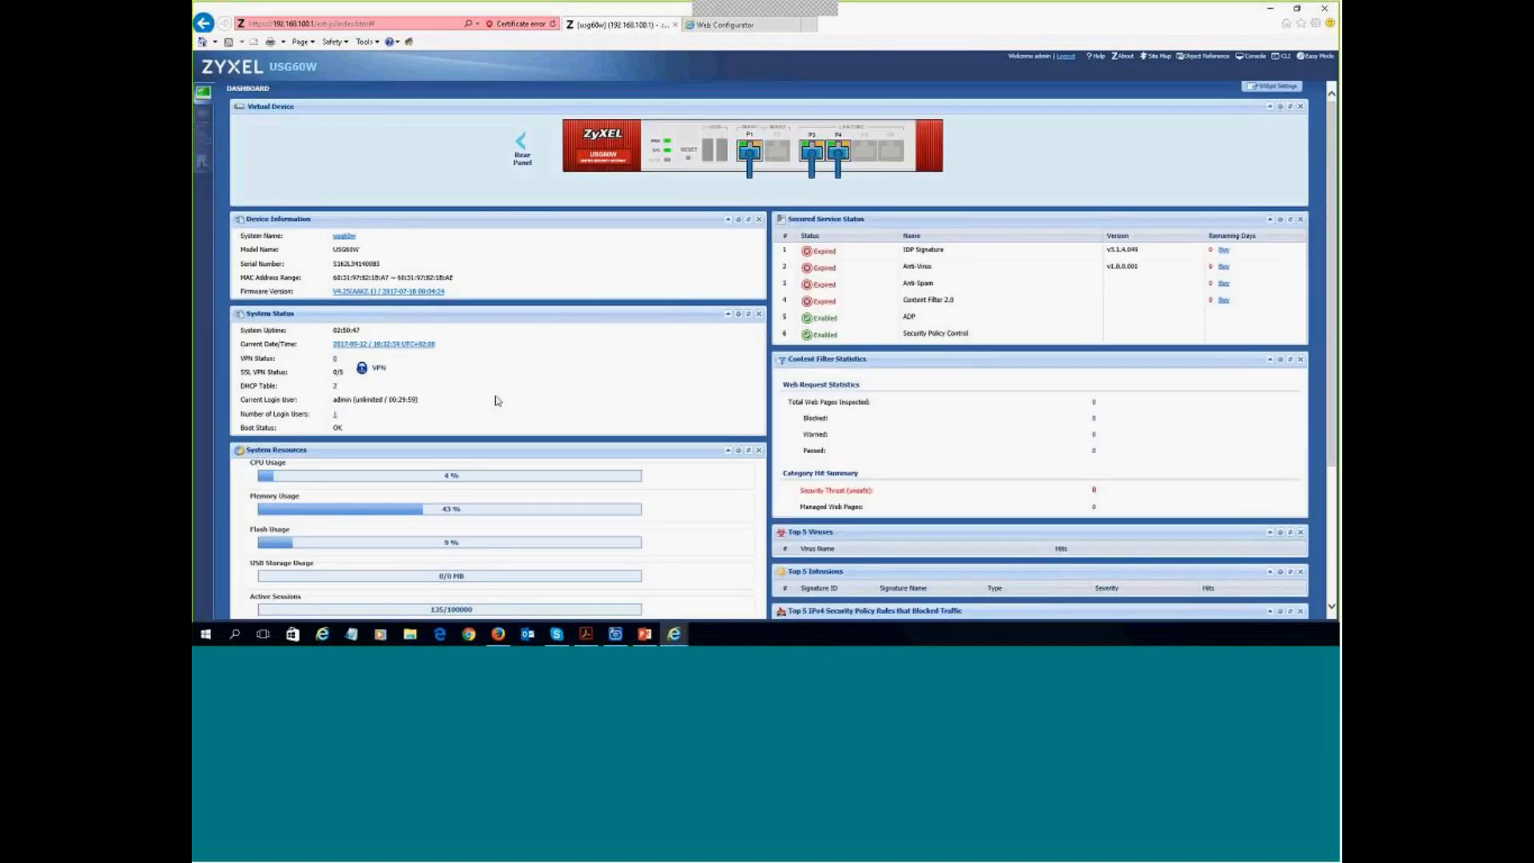
left_click(335, 386)
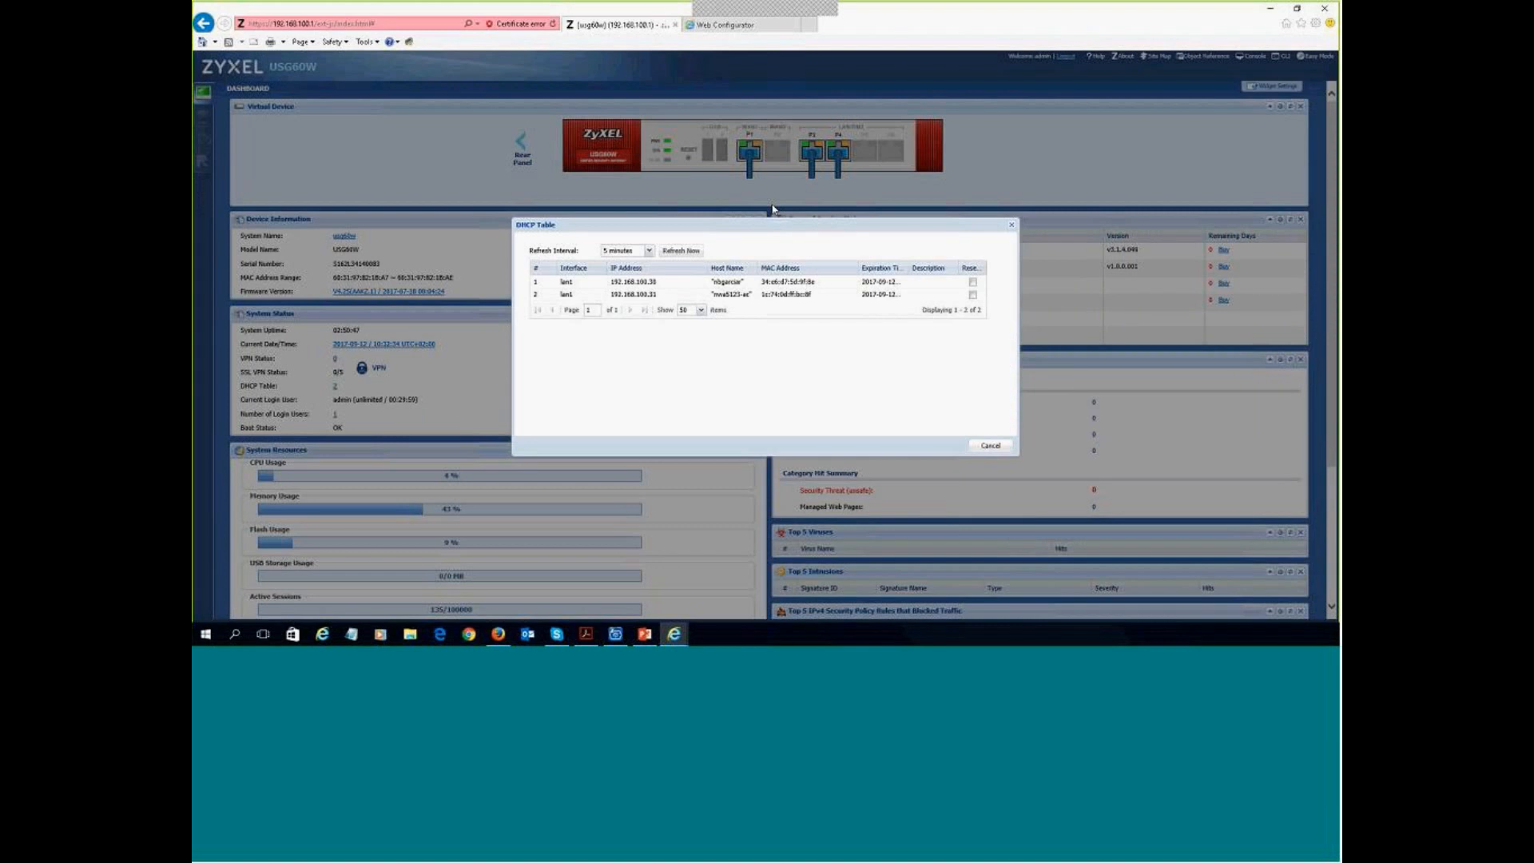
left_click(991, 445)
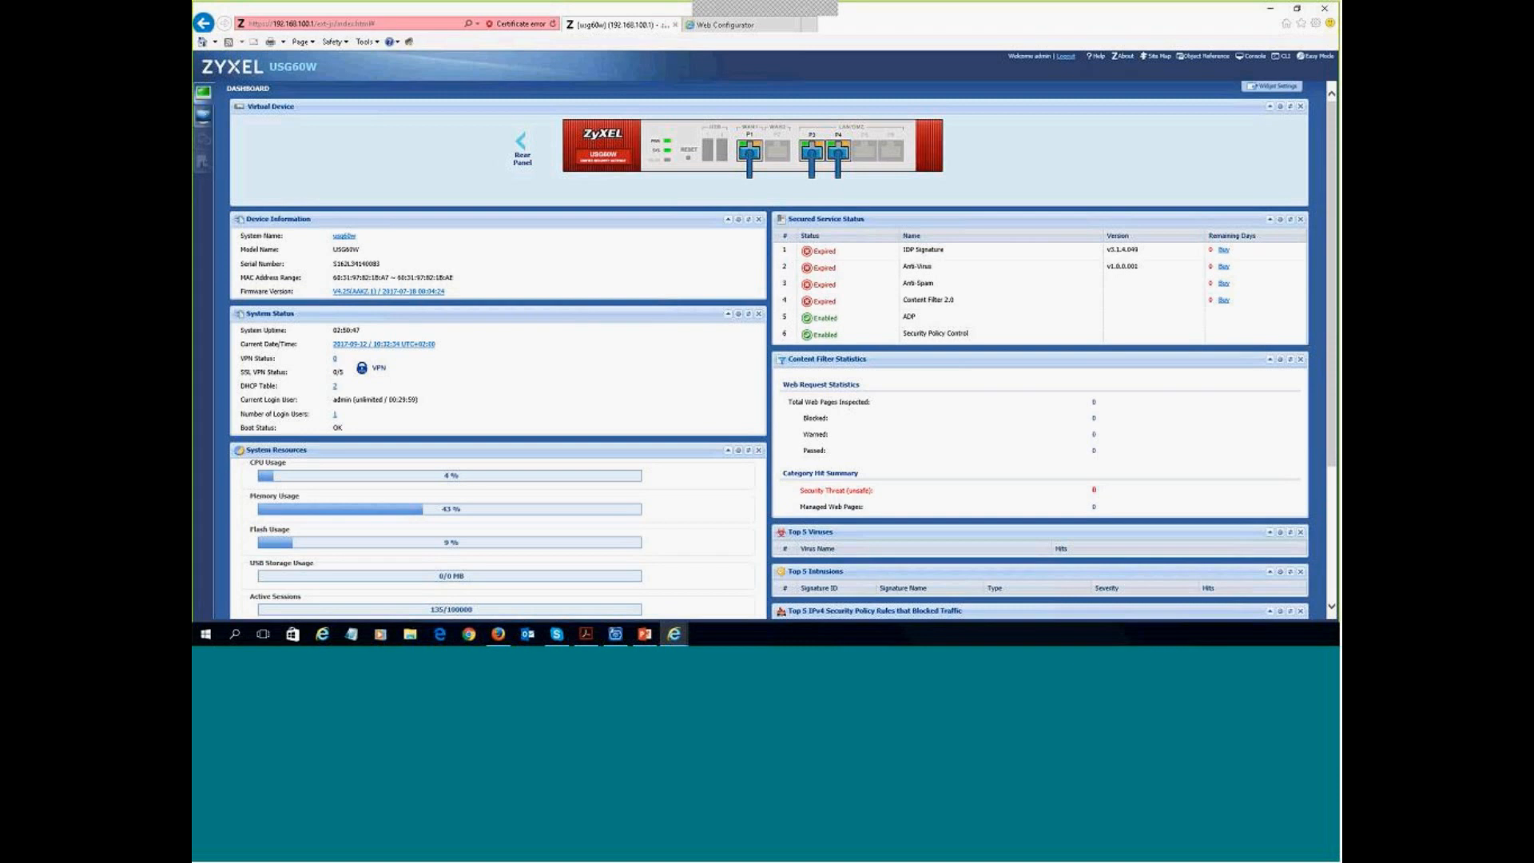
- Scroll through the USG60W system log under Monitor > Log, then open the AP radio profiles
left_click(204, 116)
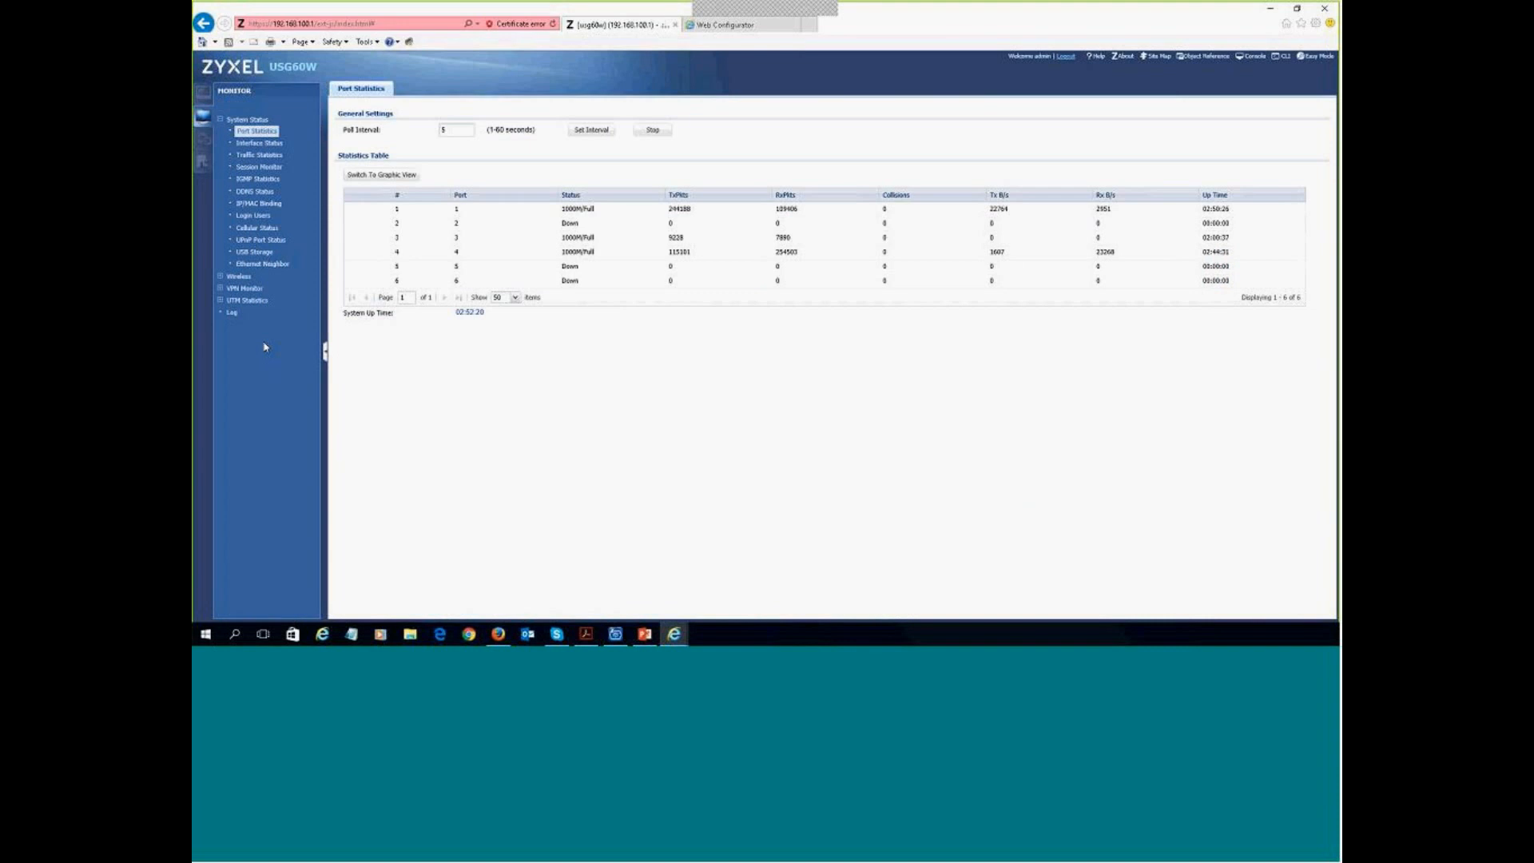
left_click(232, 313)
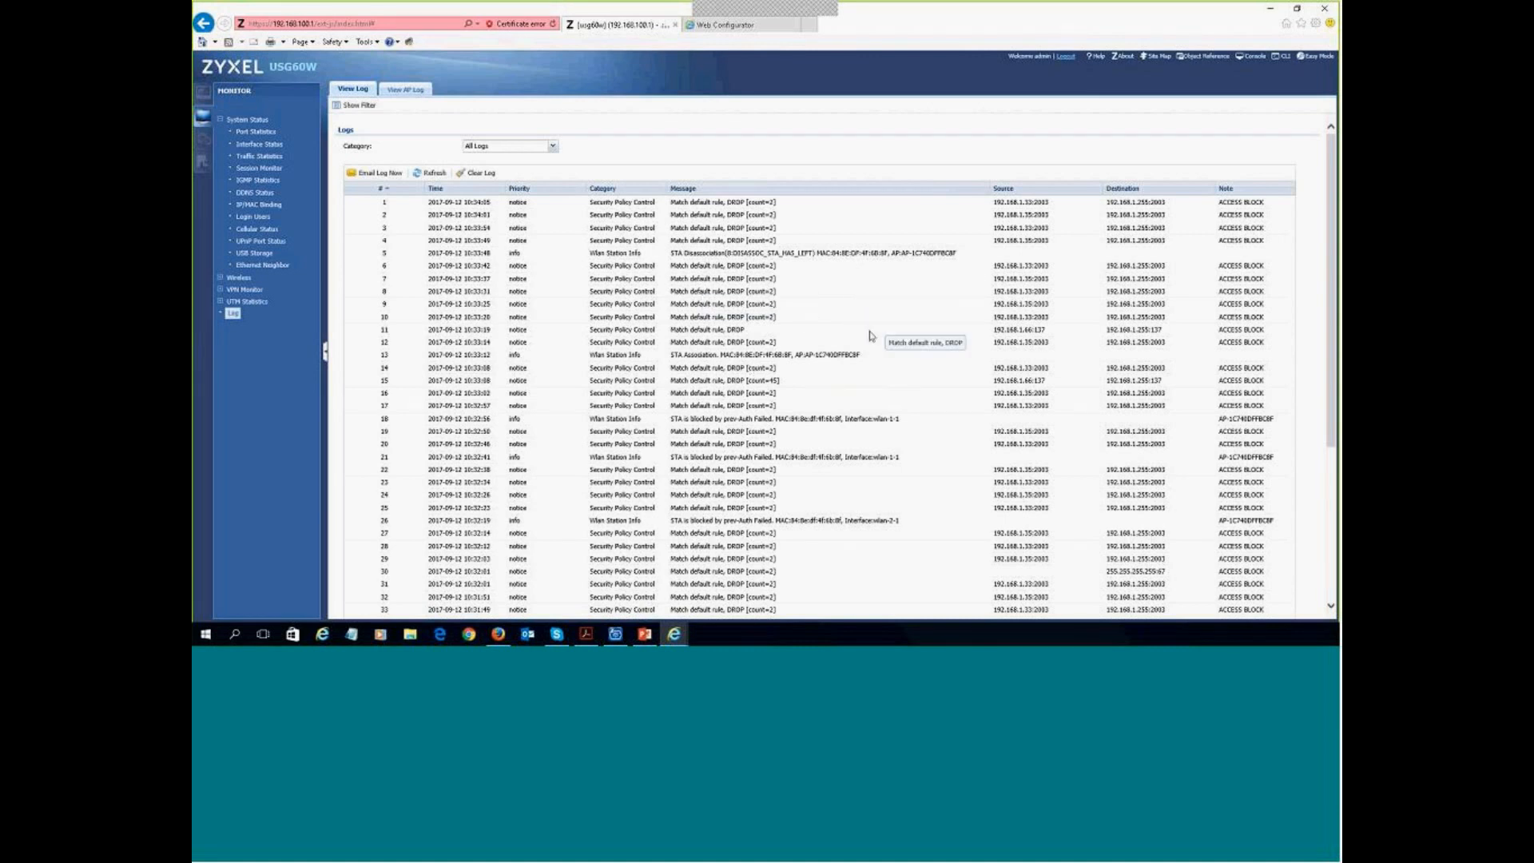
scroll(815, 369, "down", 3)
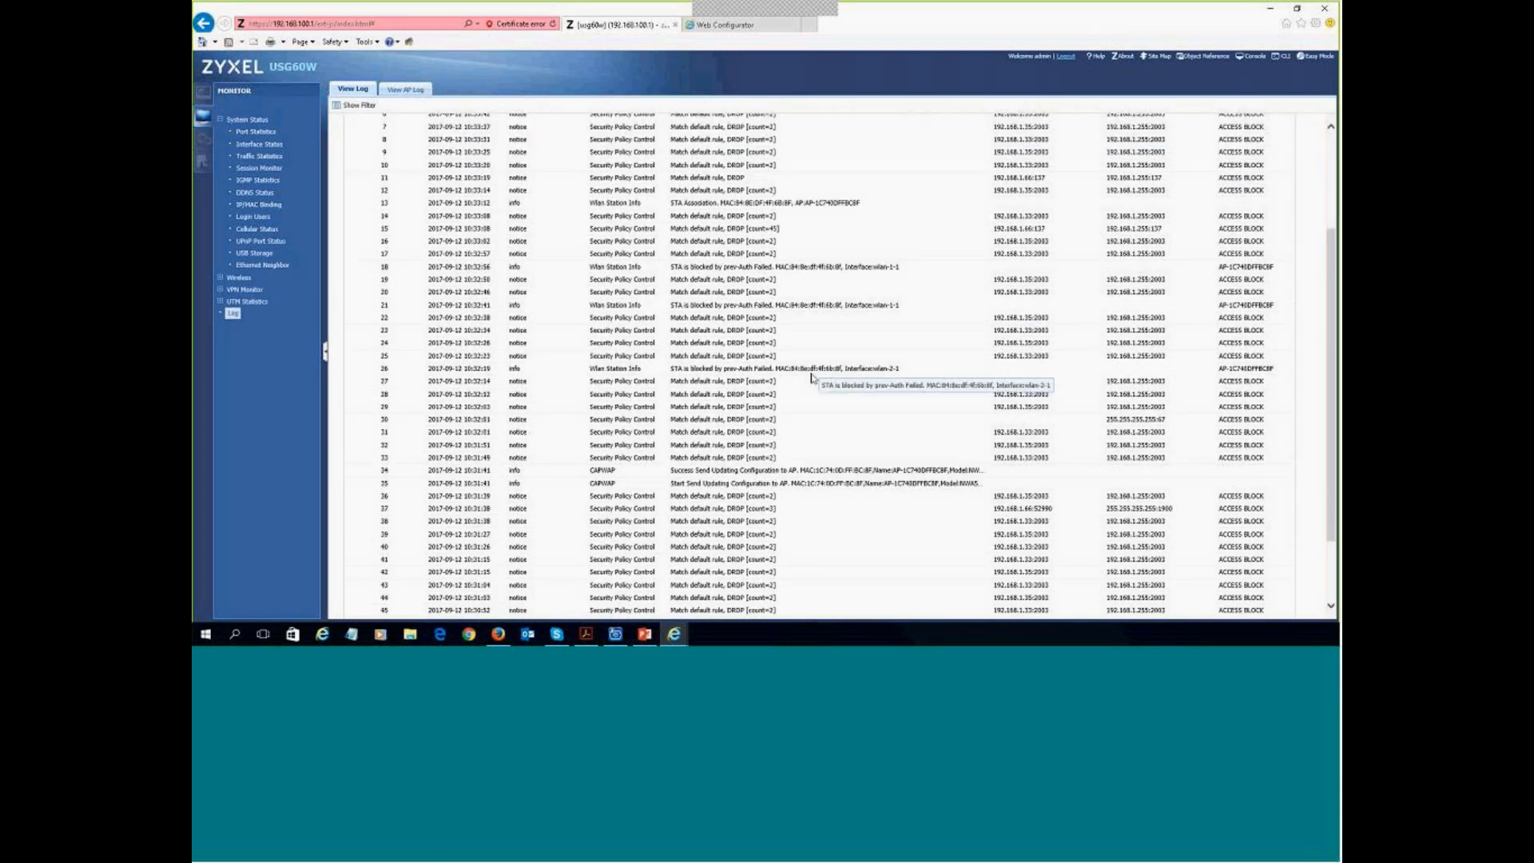
scroll(812, 375, "down", 1)
scroll(812, 384, "down", 1)
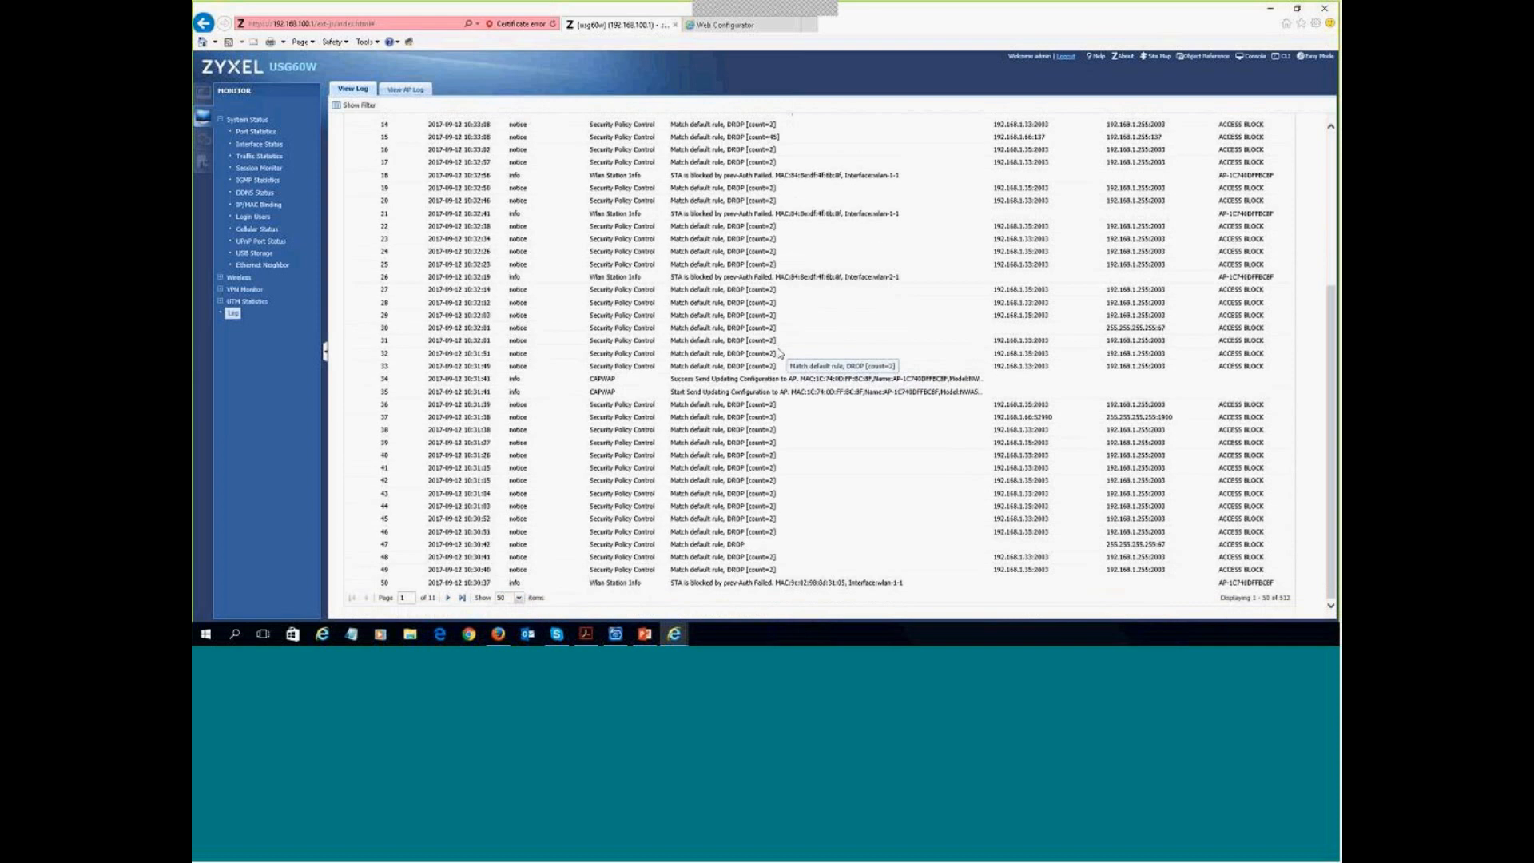
scroll(767, 359, "up", 5)
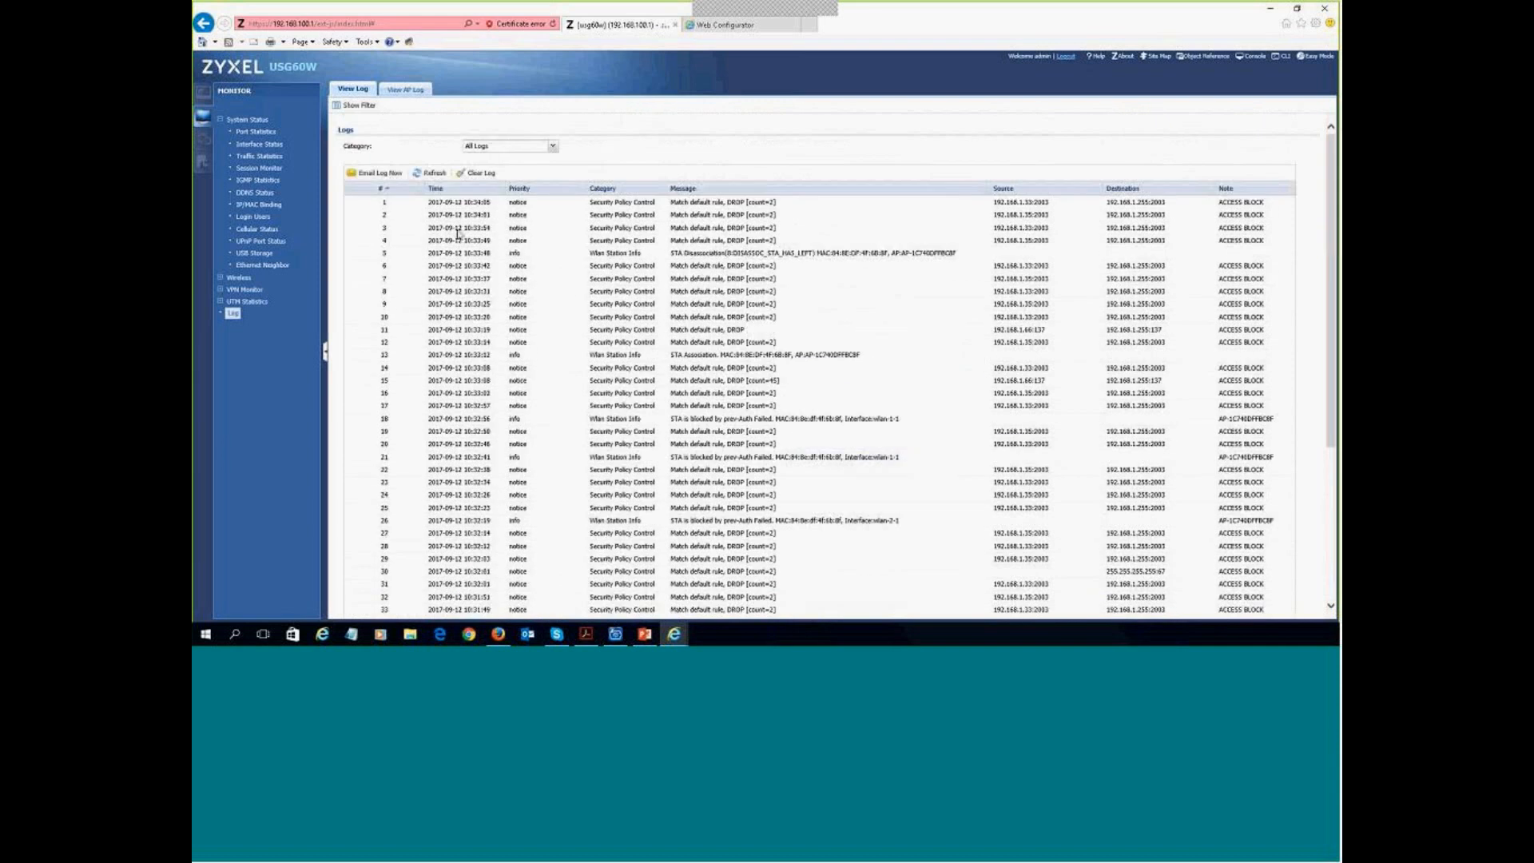
left_click(203, 139)
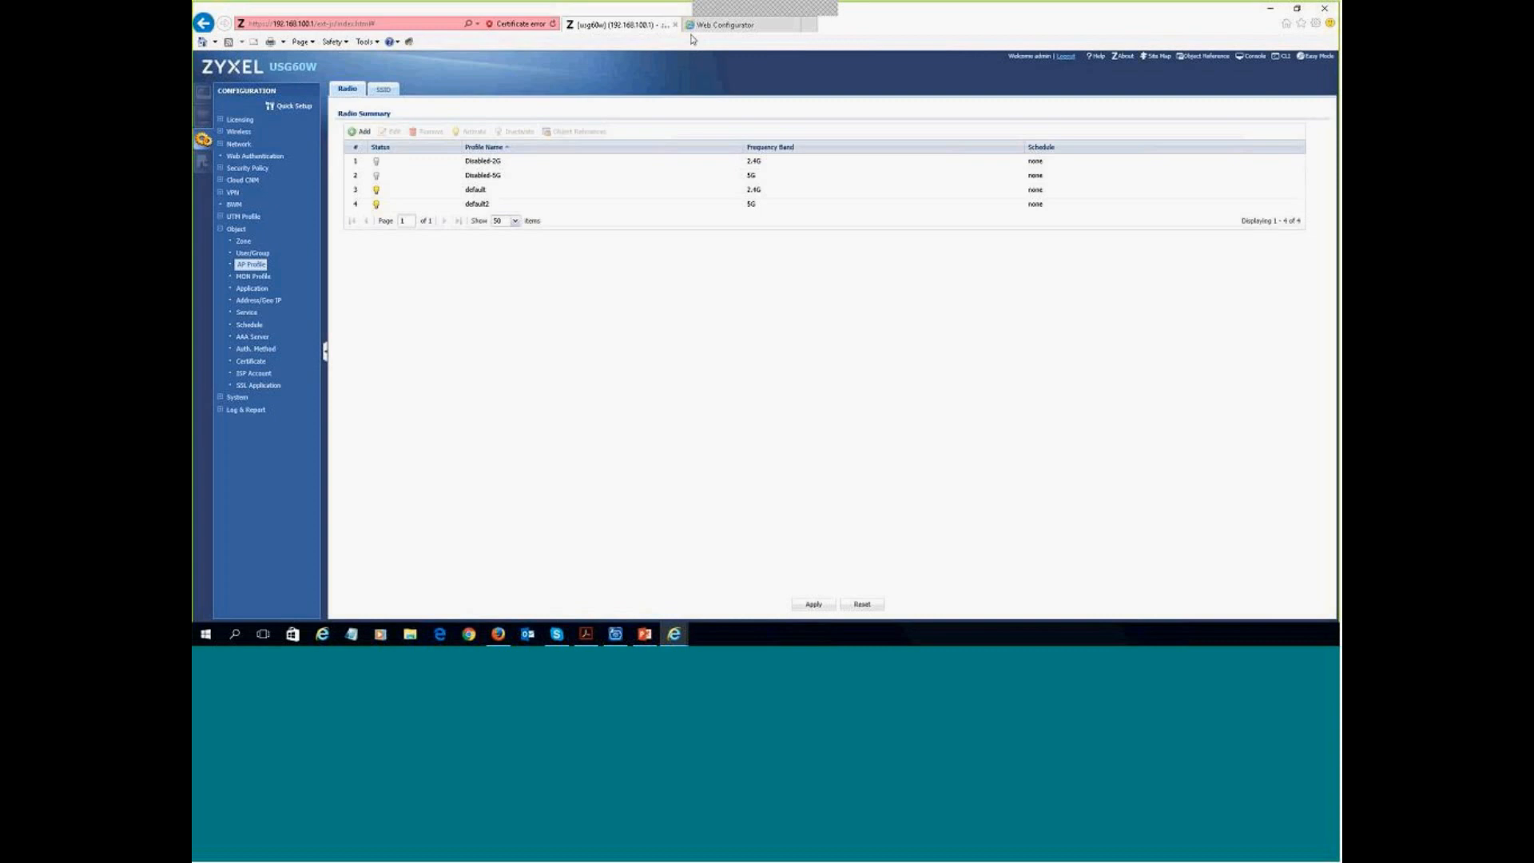
- Switch to the GS1920 tab, open Basic Setting and sign in as admin with the password
left_click(723, 25)
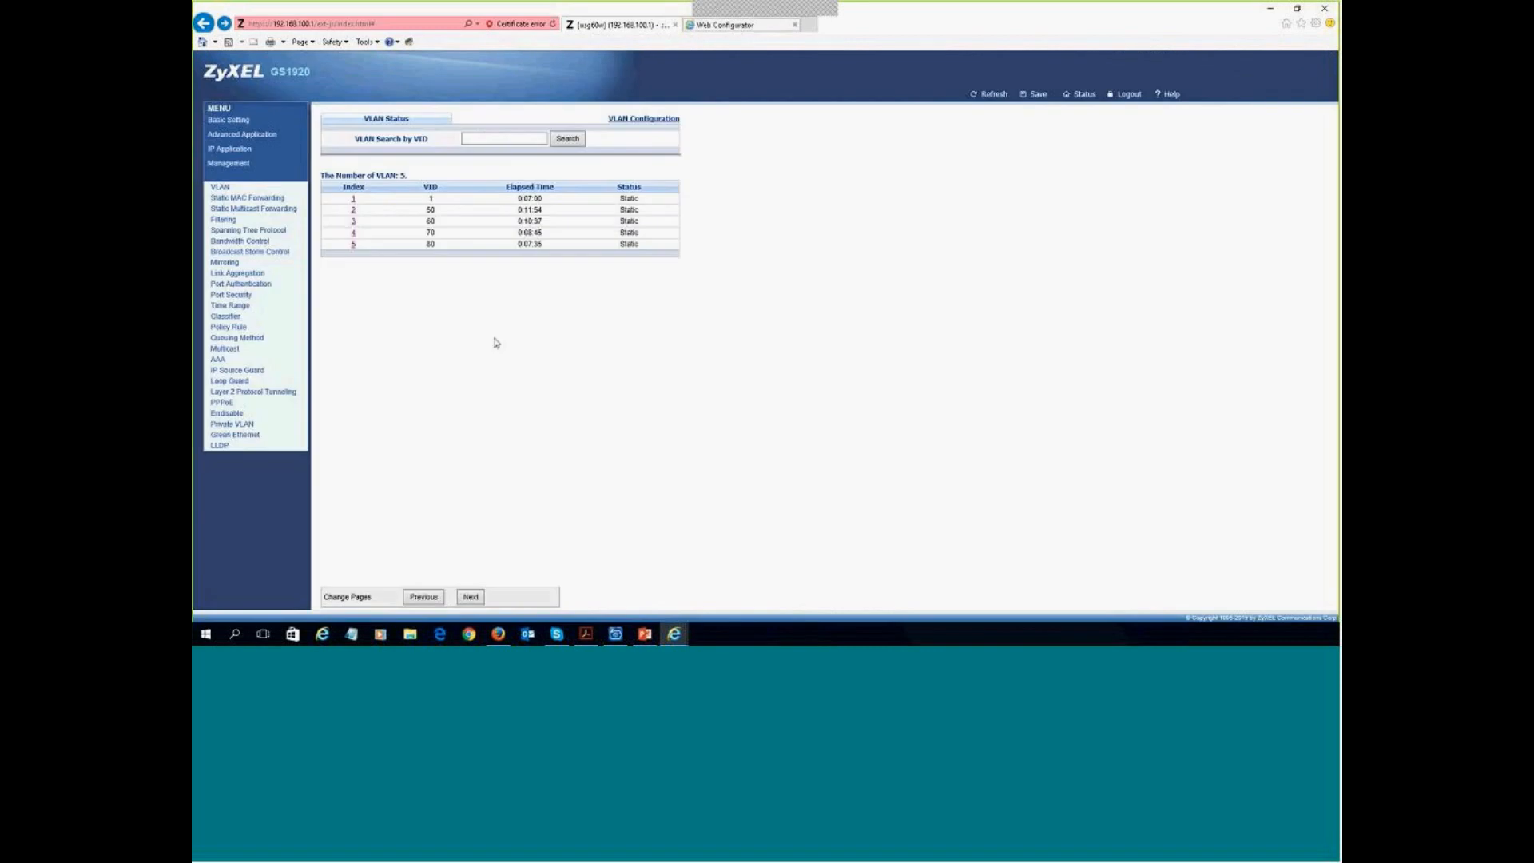
left_click(219, 121)
left_click(730, 340)
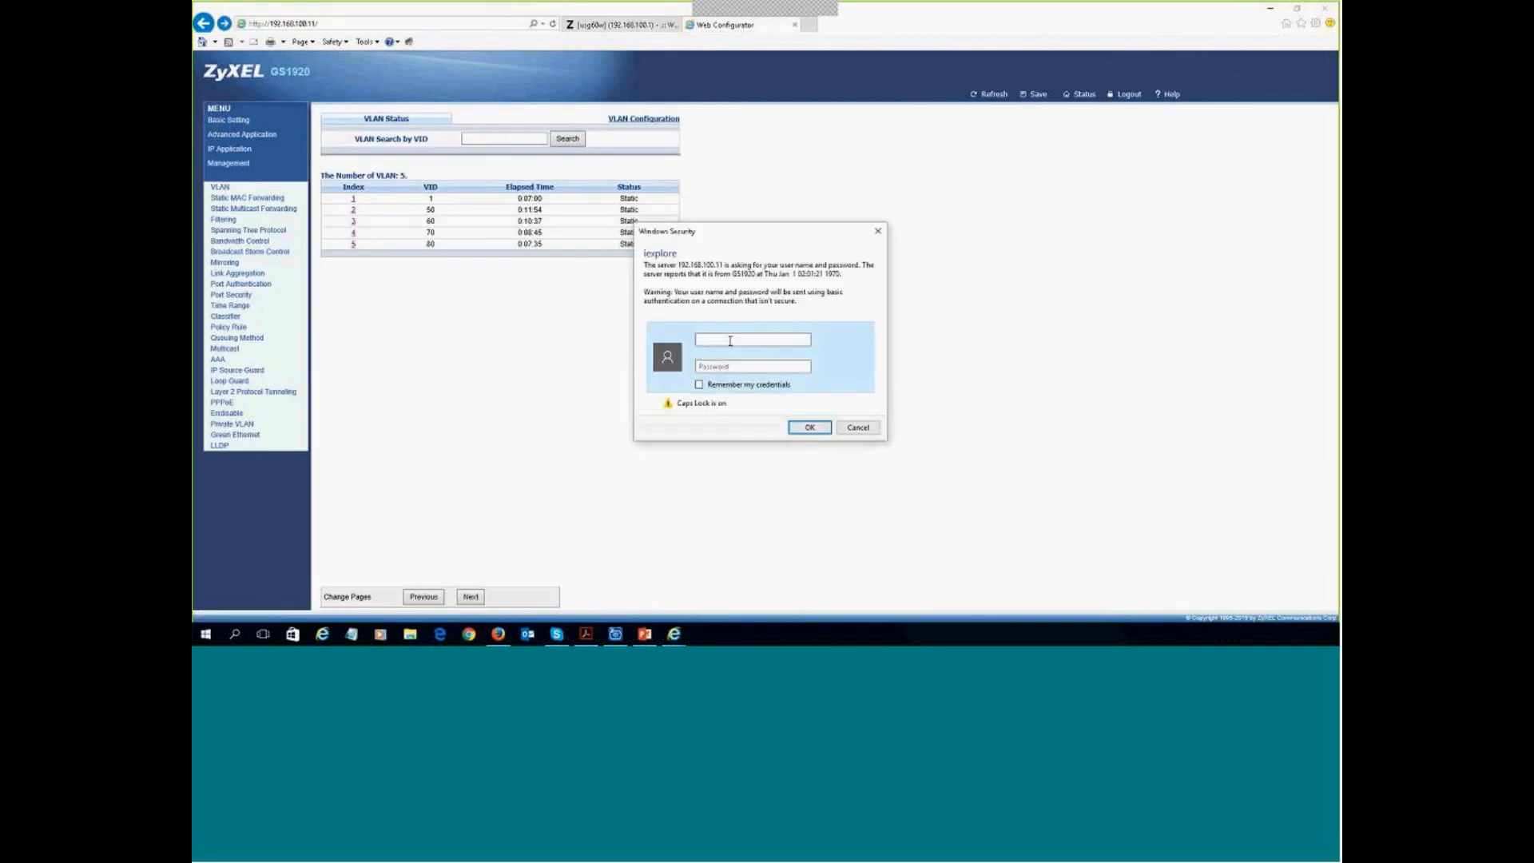
key("Caps_Lock")
type("adm")
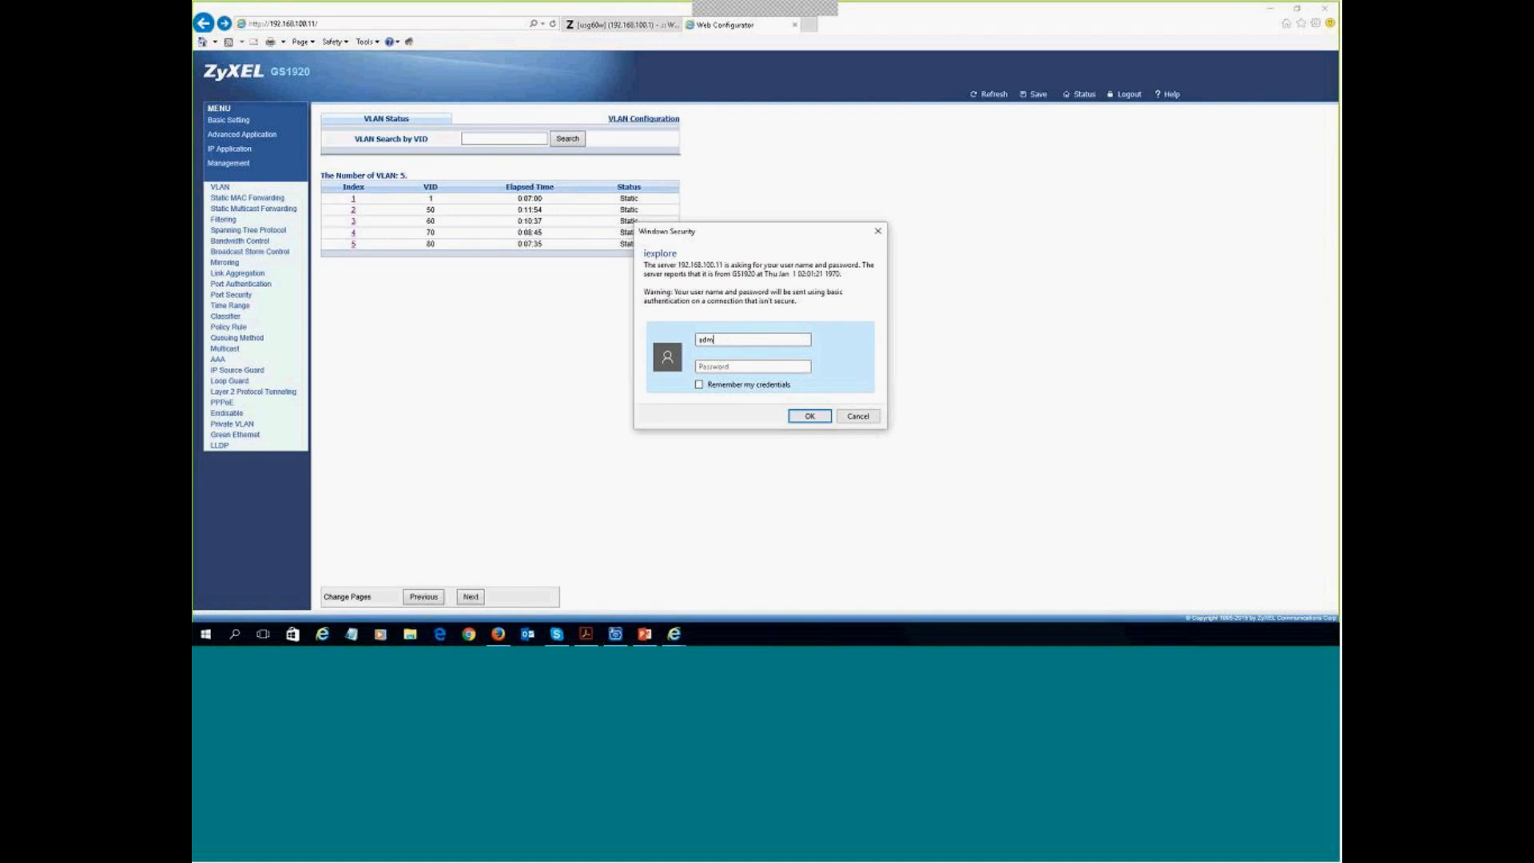
type("in")
key("Tab")
type("12")
key("Return")
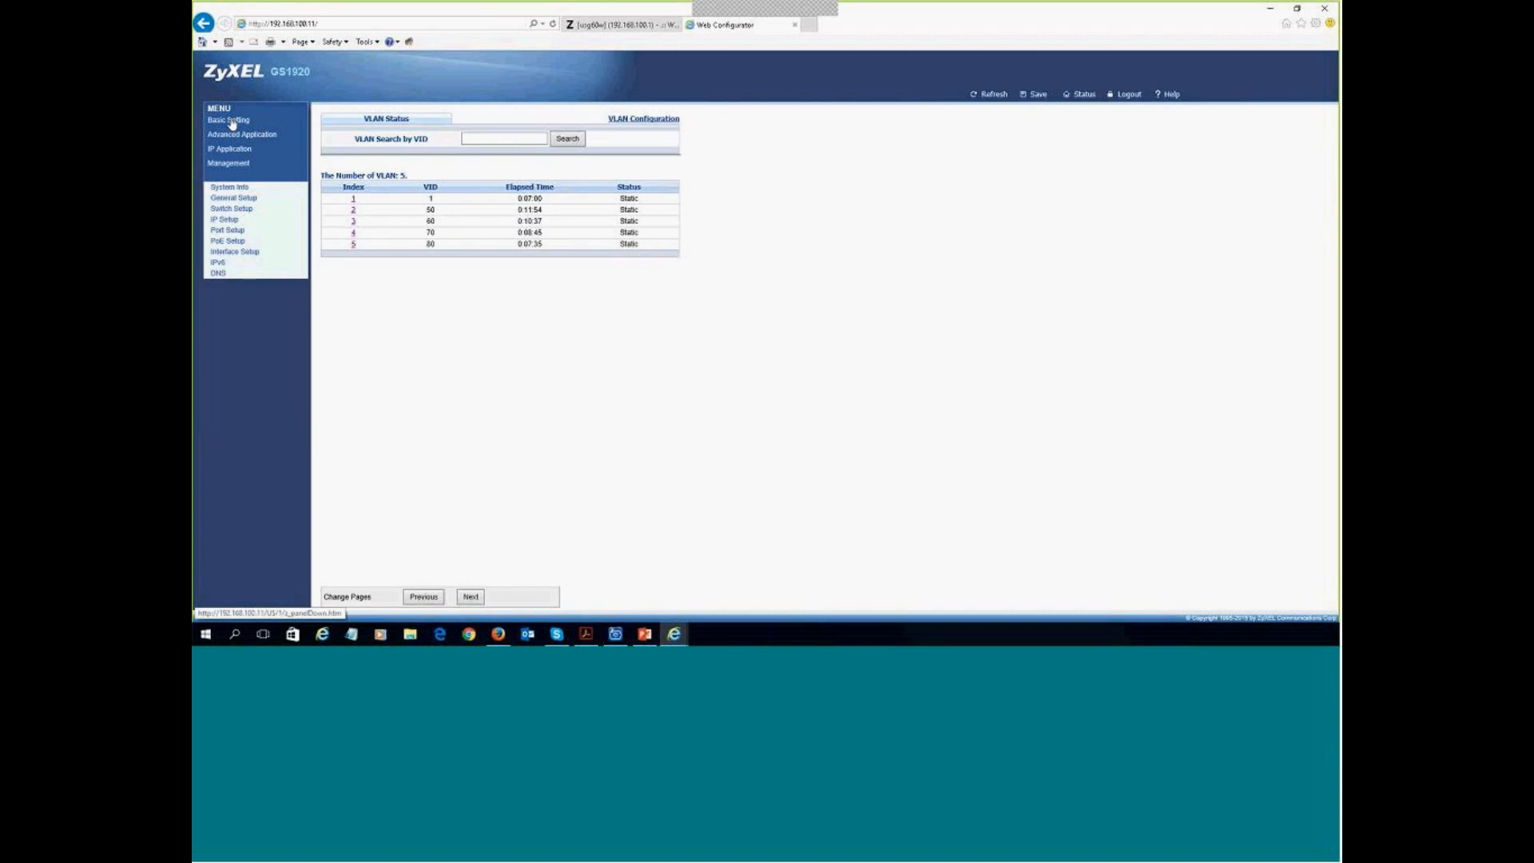
- Check System Info, General Setup, Switch Setup and Static MAC Forwarding, then return to VLAN Status
left_click(232, 187)
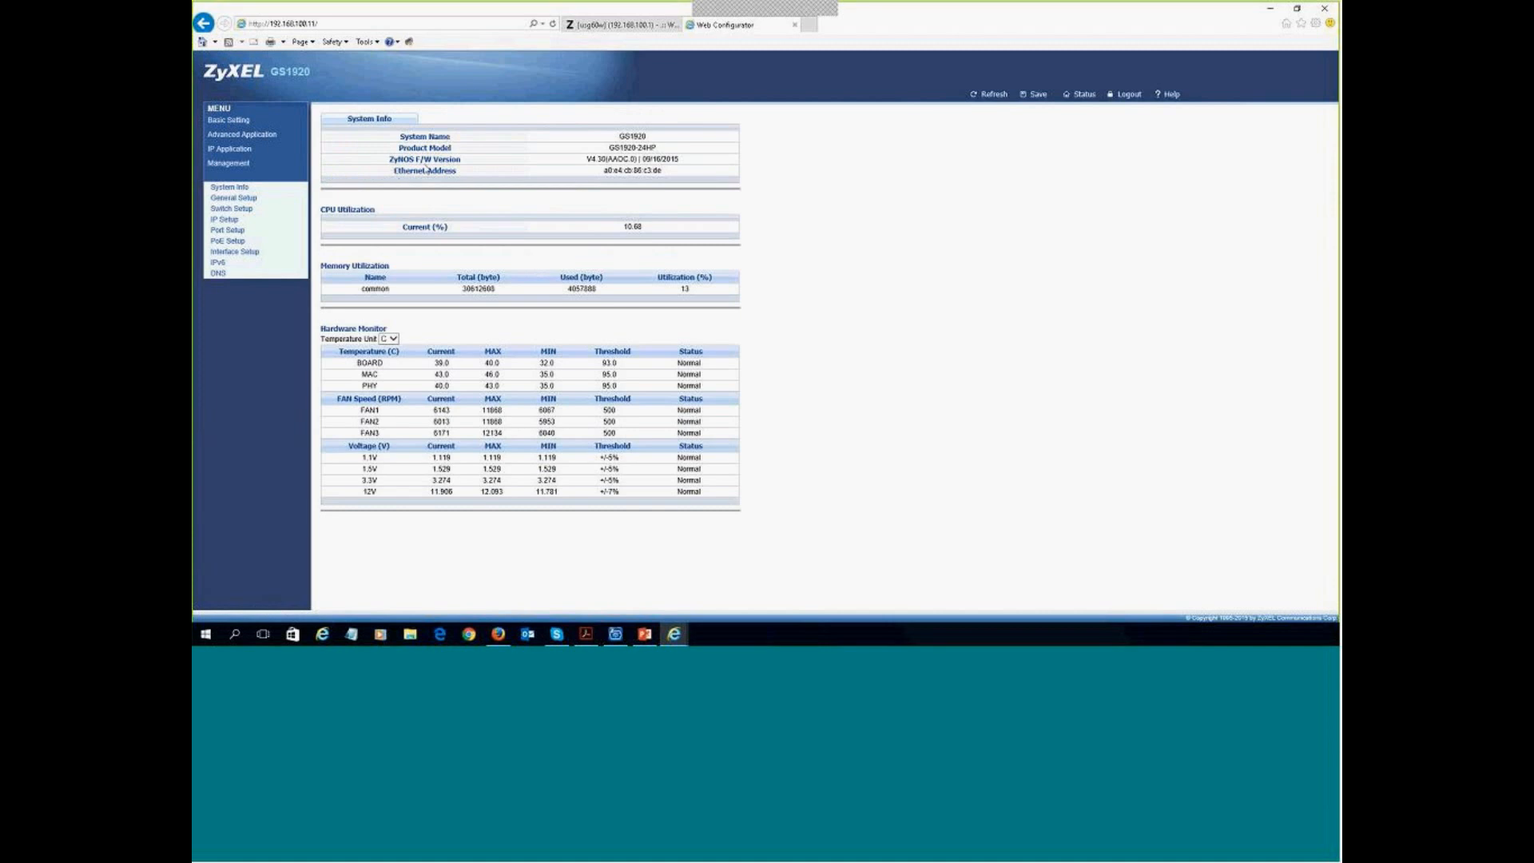
left_click(252, 199)
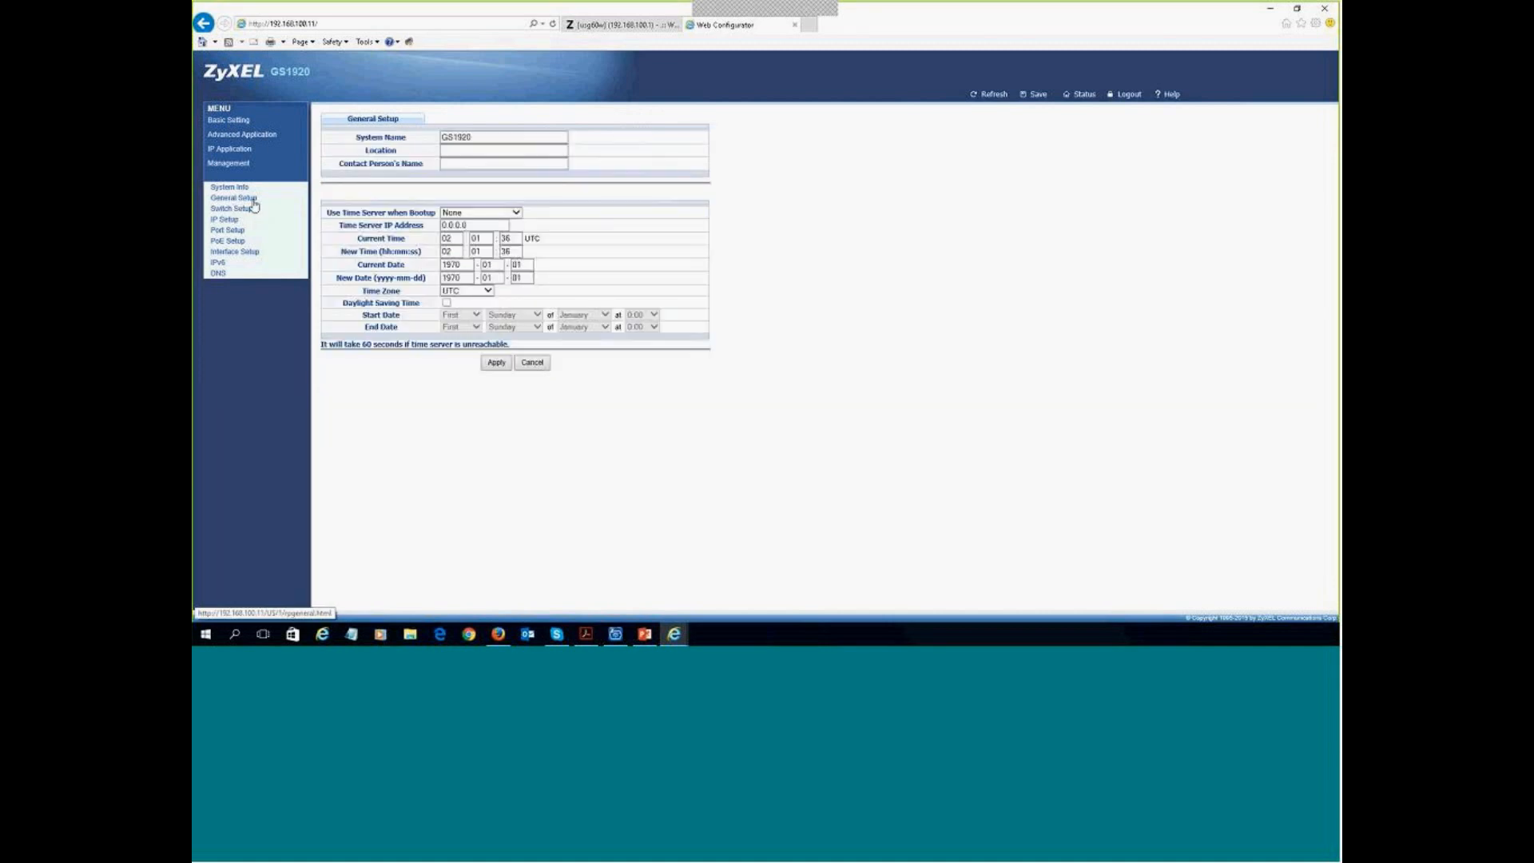
left_click(242, 209)
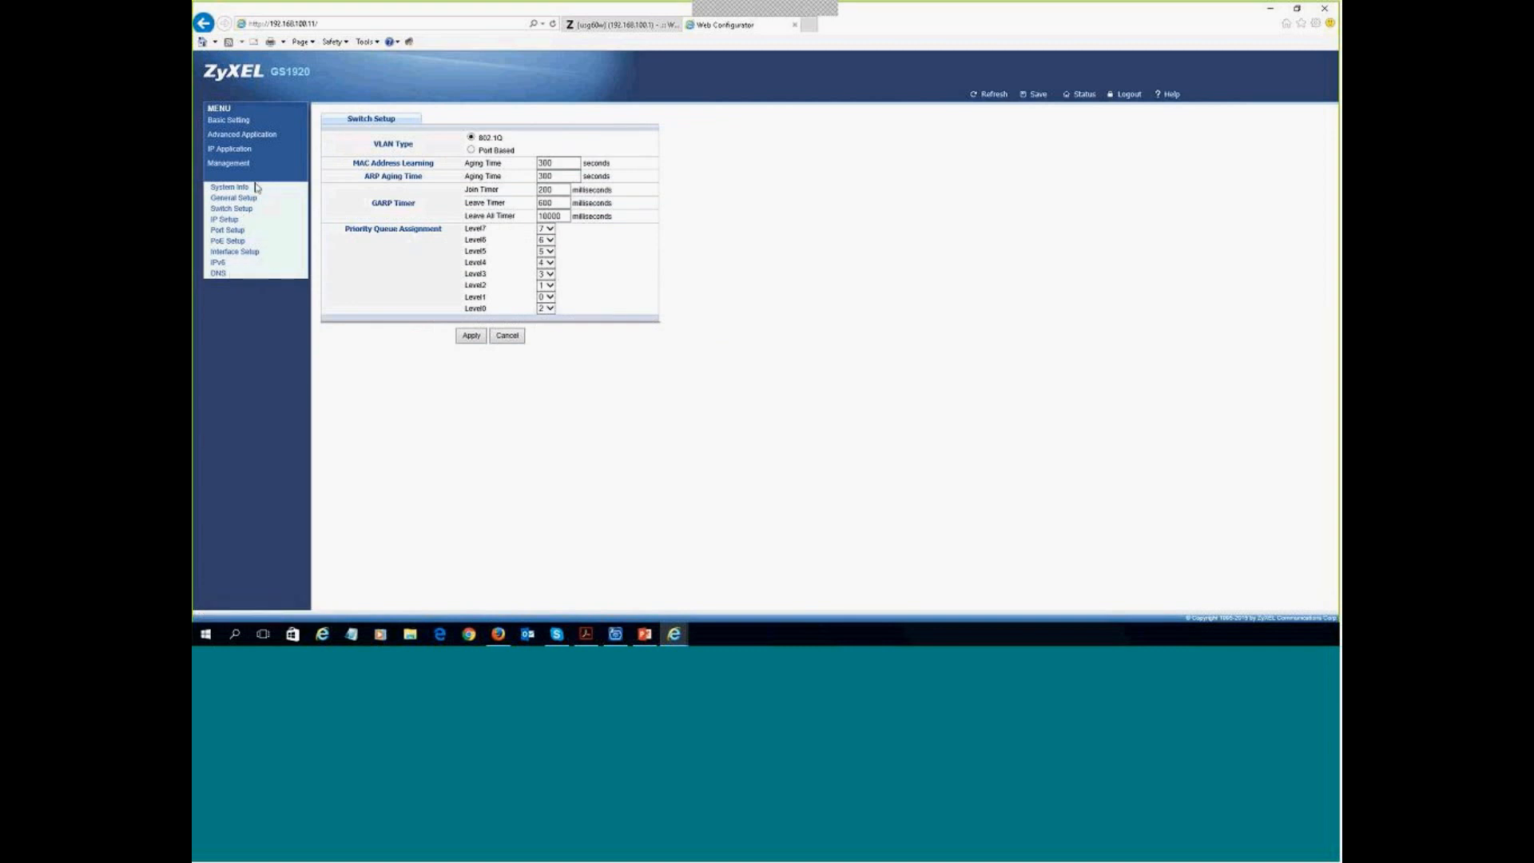
left_click(244, 136)
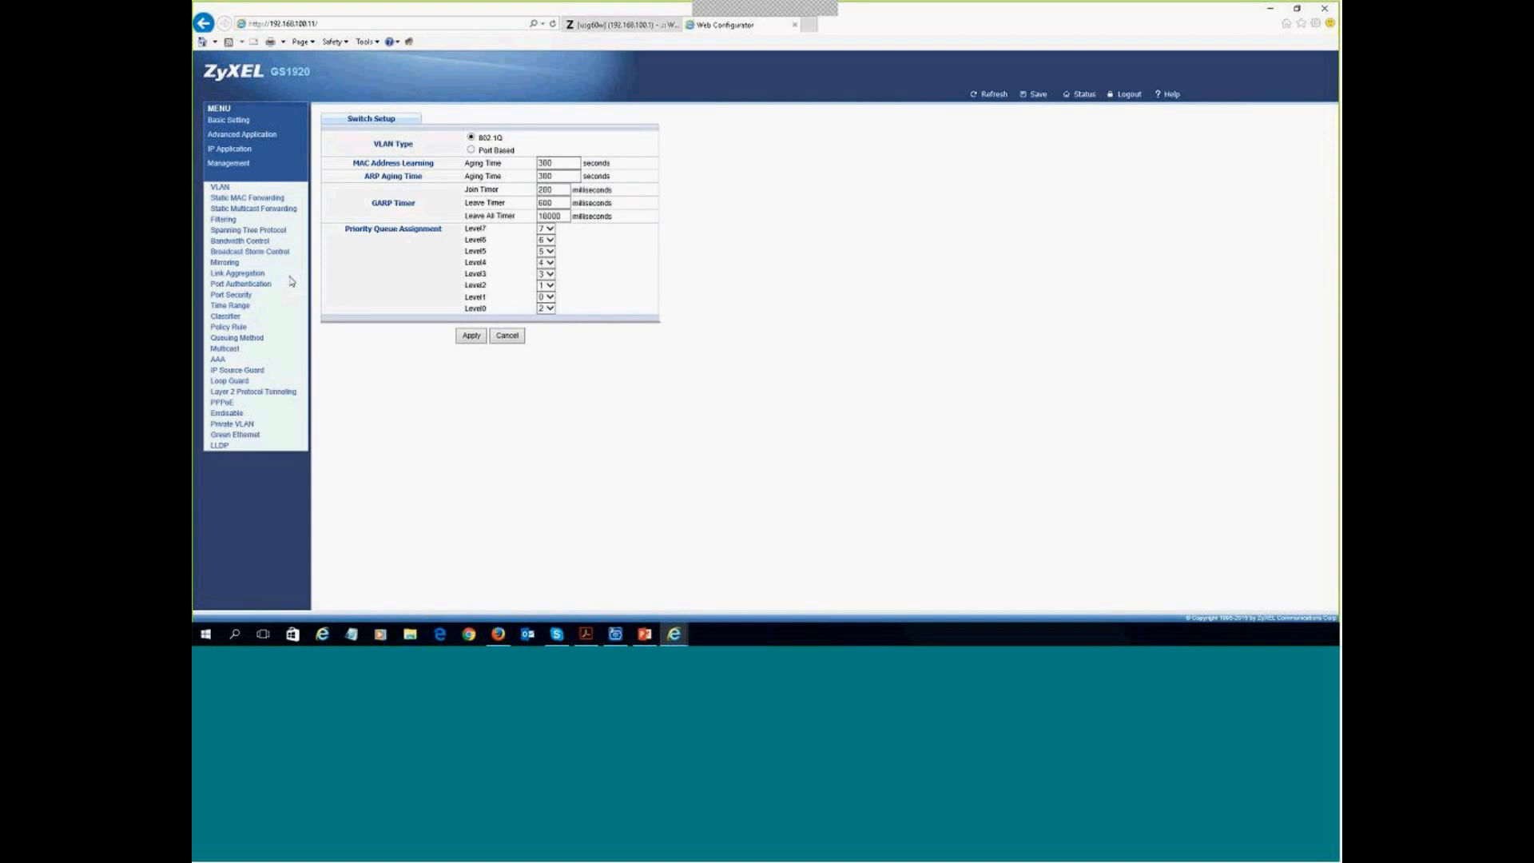
left_click(231, 200)
left_click(221, 189)
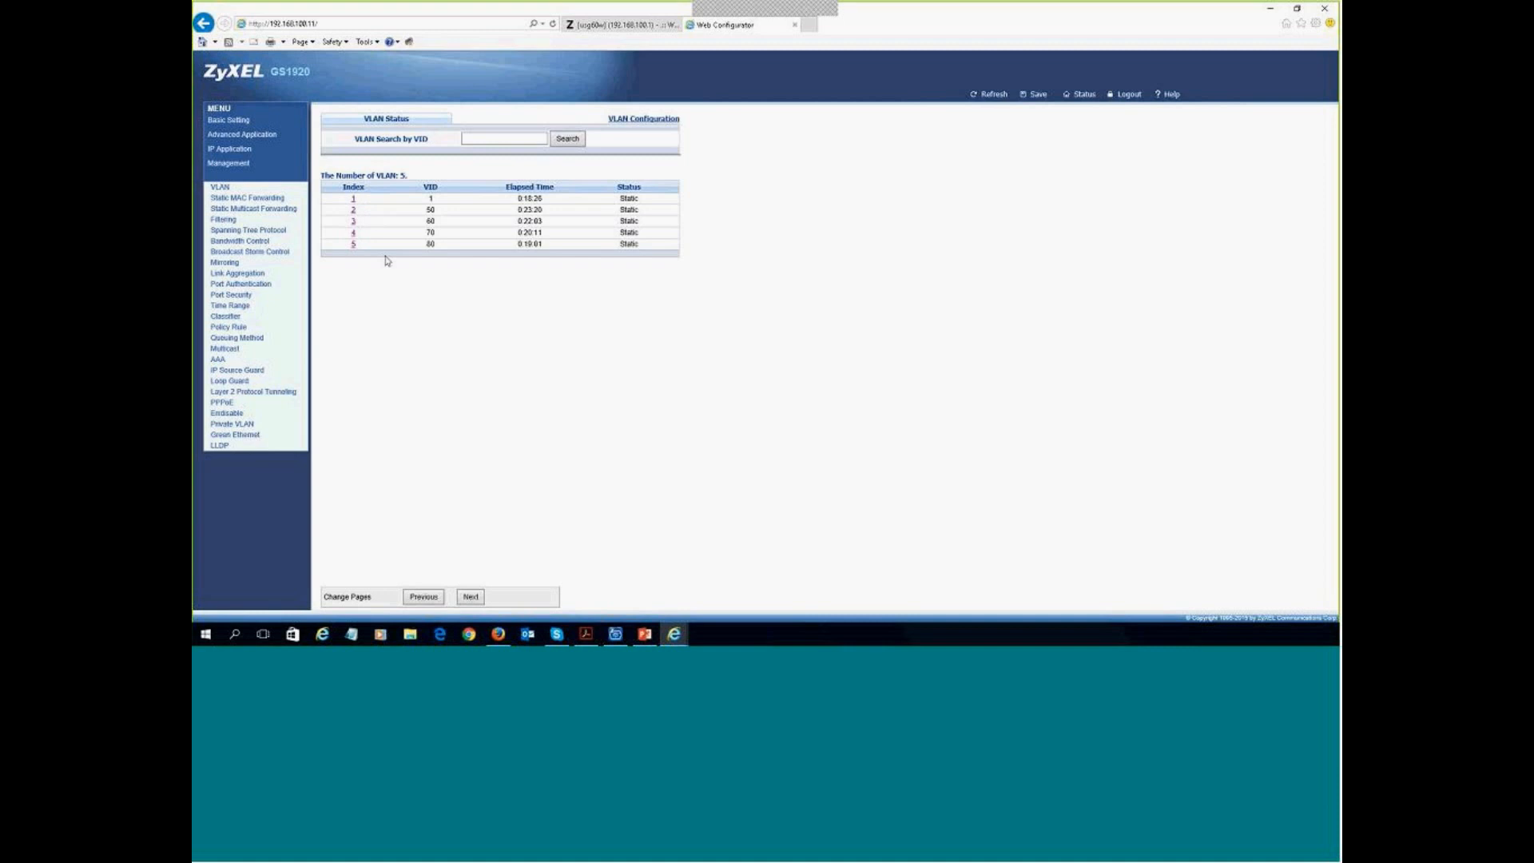
- View VID 70's port membership, then return to the USG60W browser tab
left_click(353, 233)
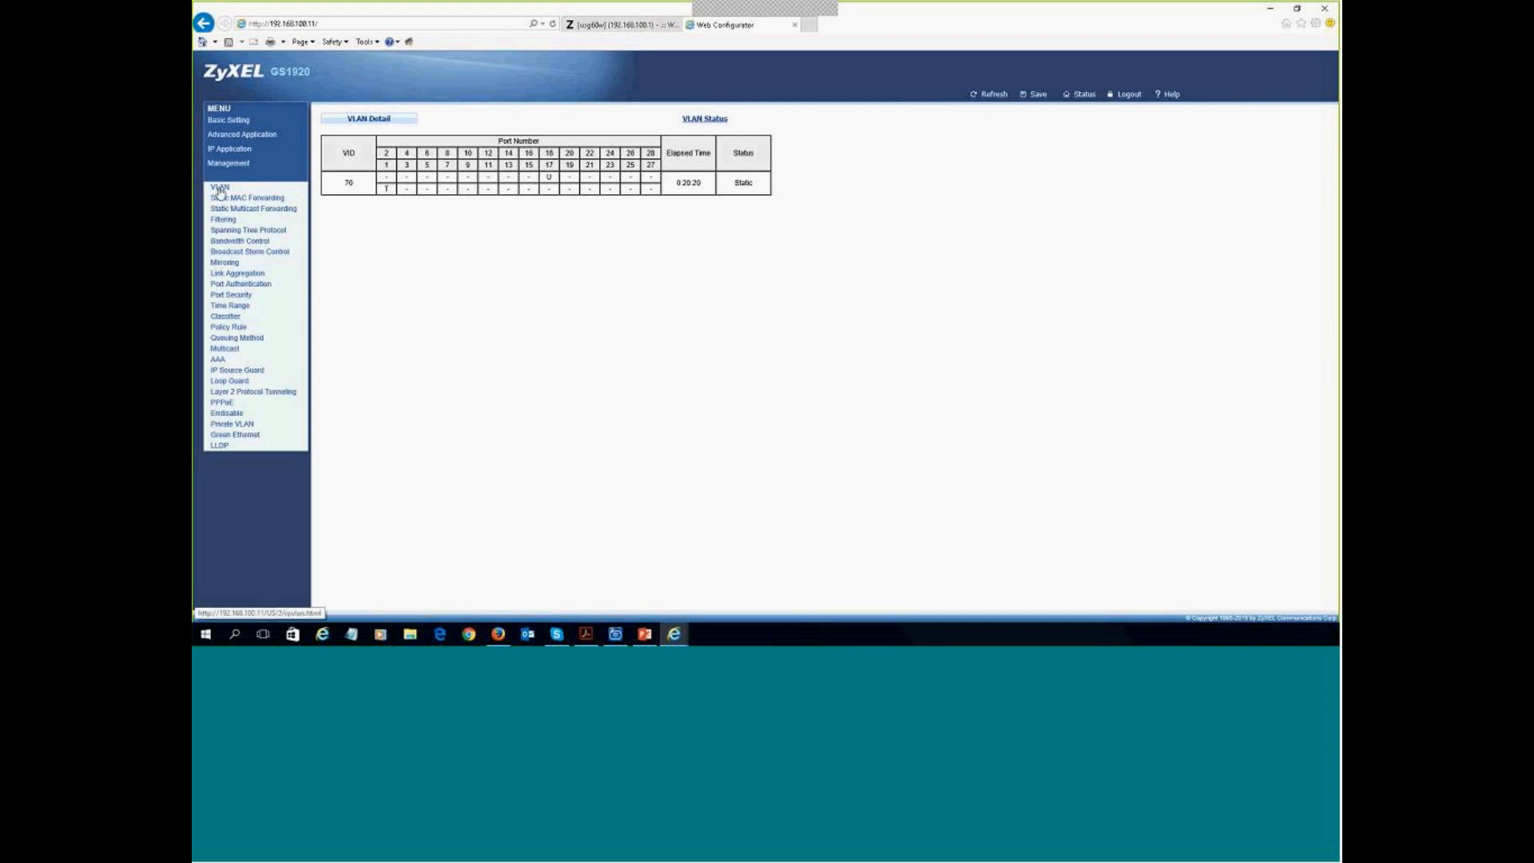
left_click(613, 25)
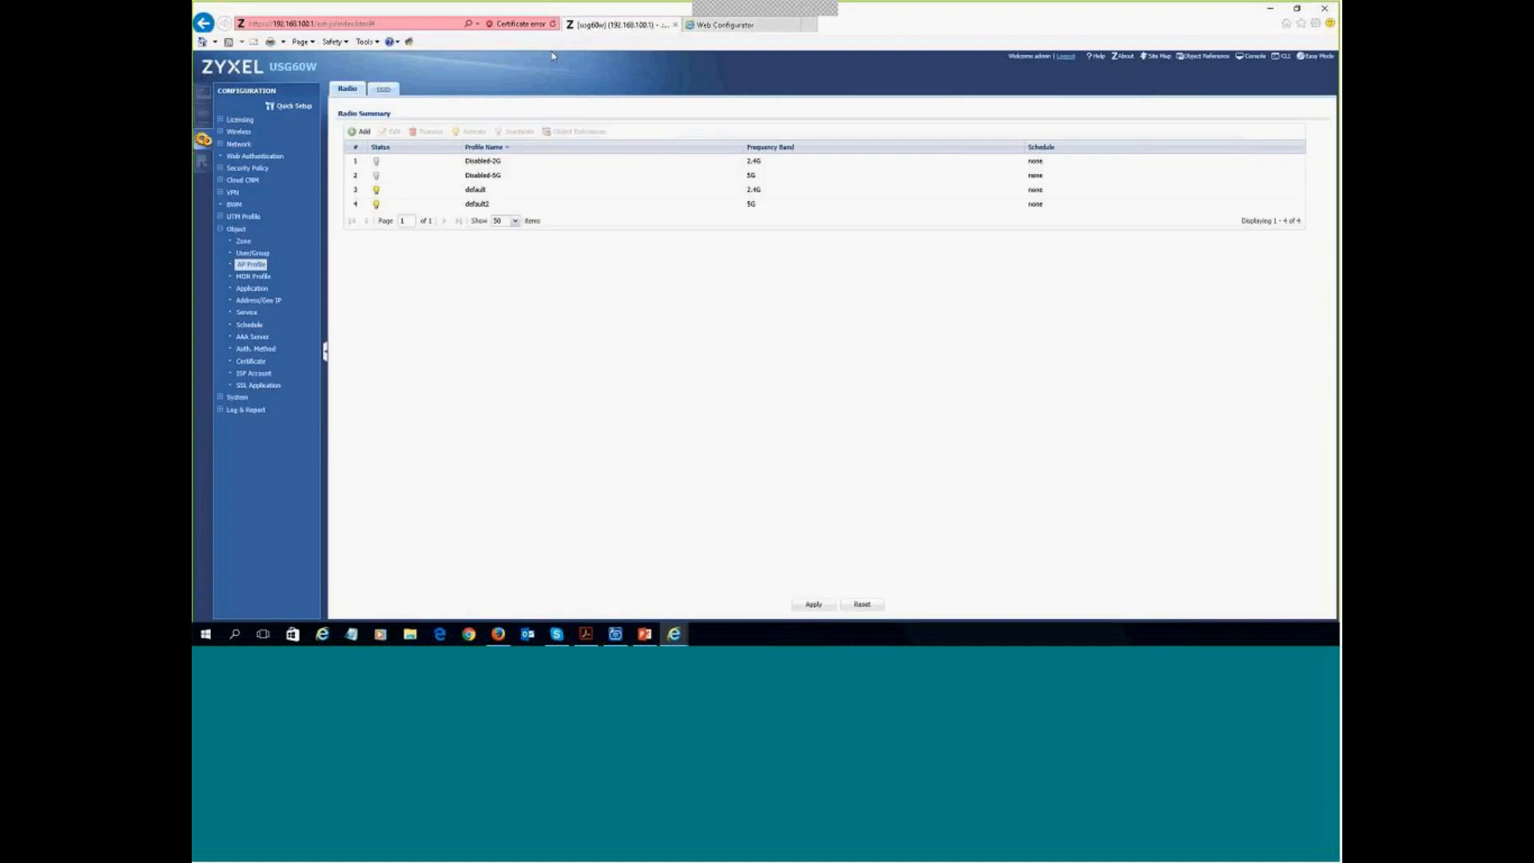
- Review the USG60W dashboard widgets, then go to the system log
left_click(203, 93)
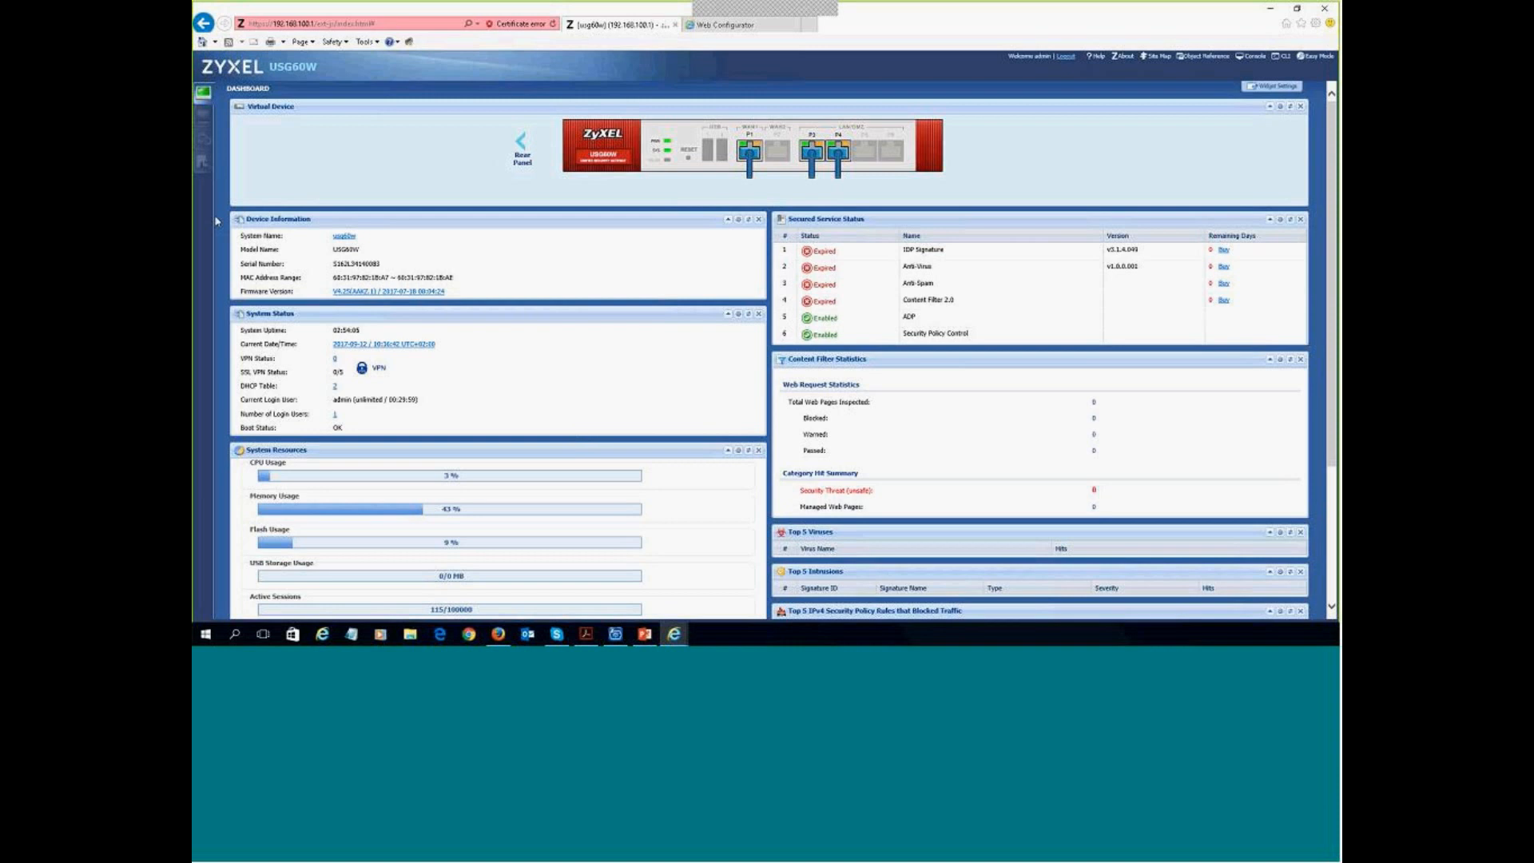
left_click(206, 124)
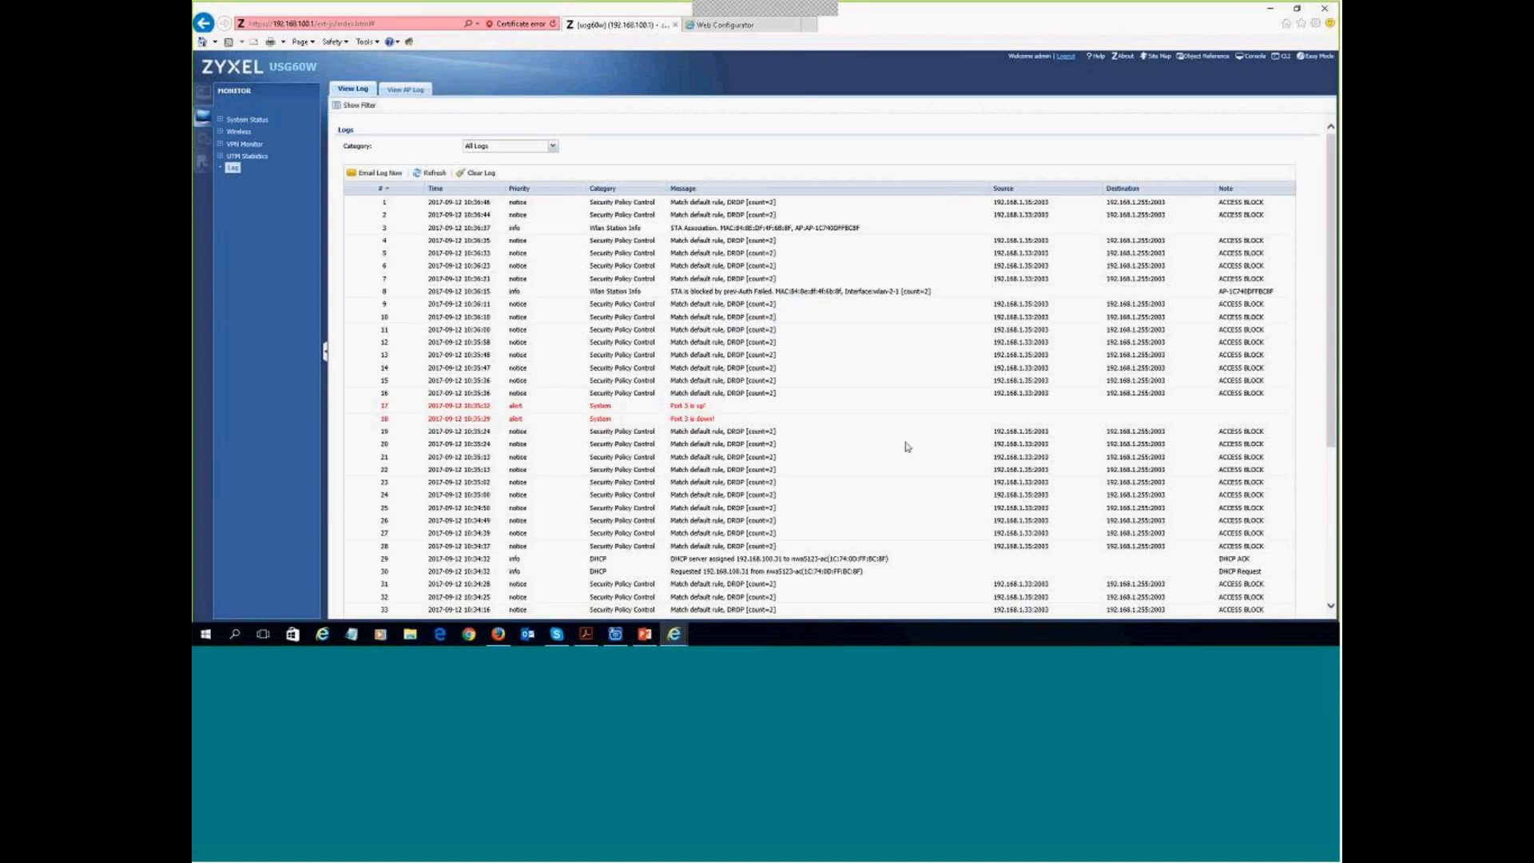
- Review the Port 3 up and down alerts in the View Log table, then return to the Dashboard
scroll(835, 500, "down", 2)
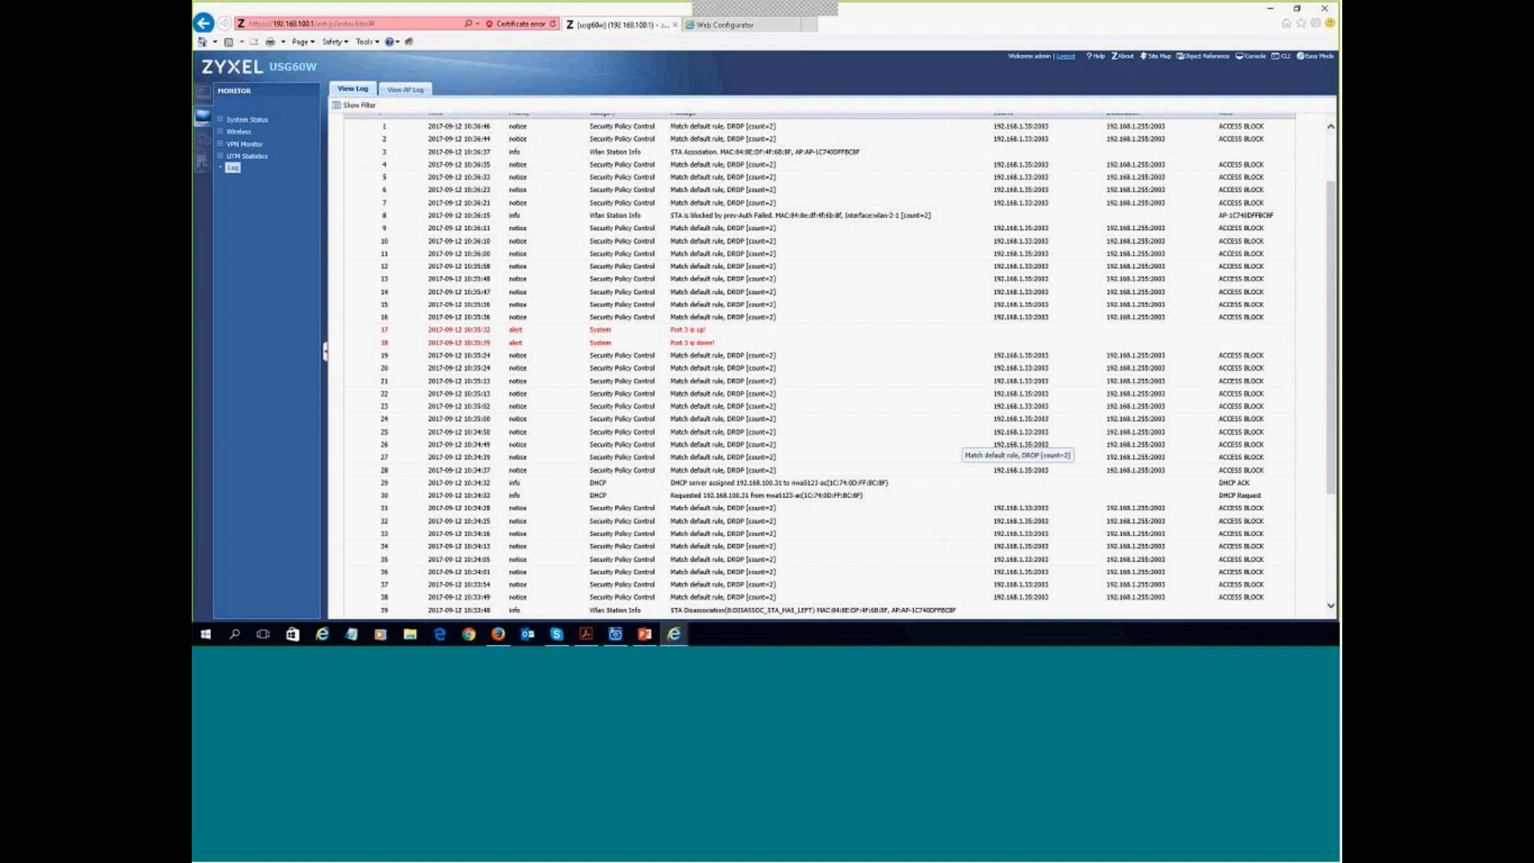
scroll(988, 443, "up", 2)
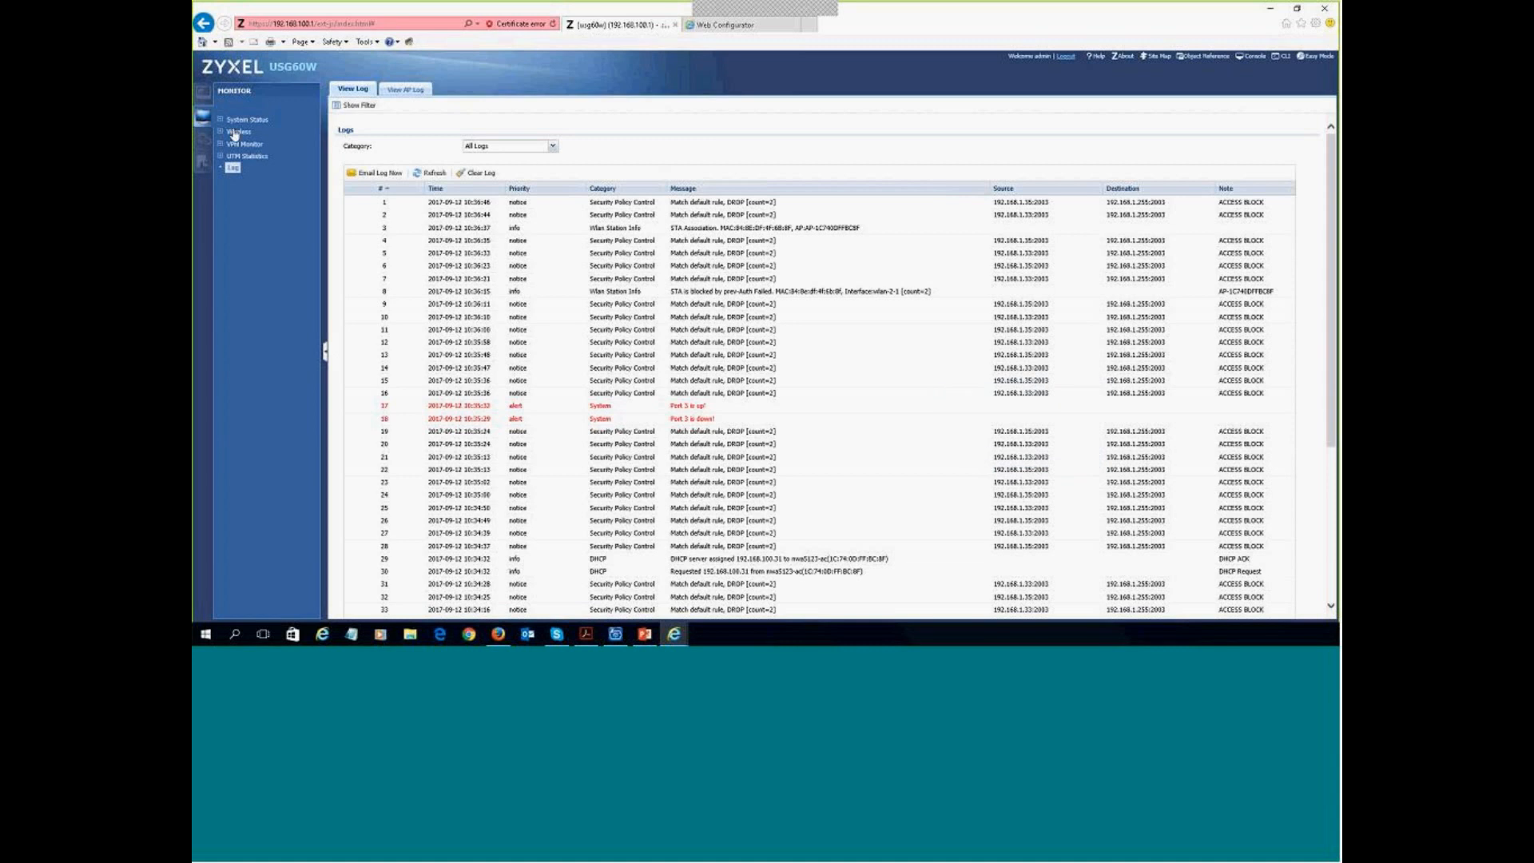
left_click(204, 110)
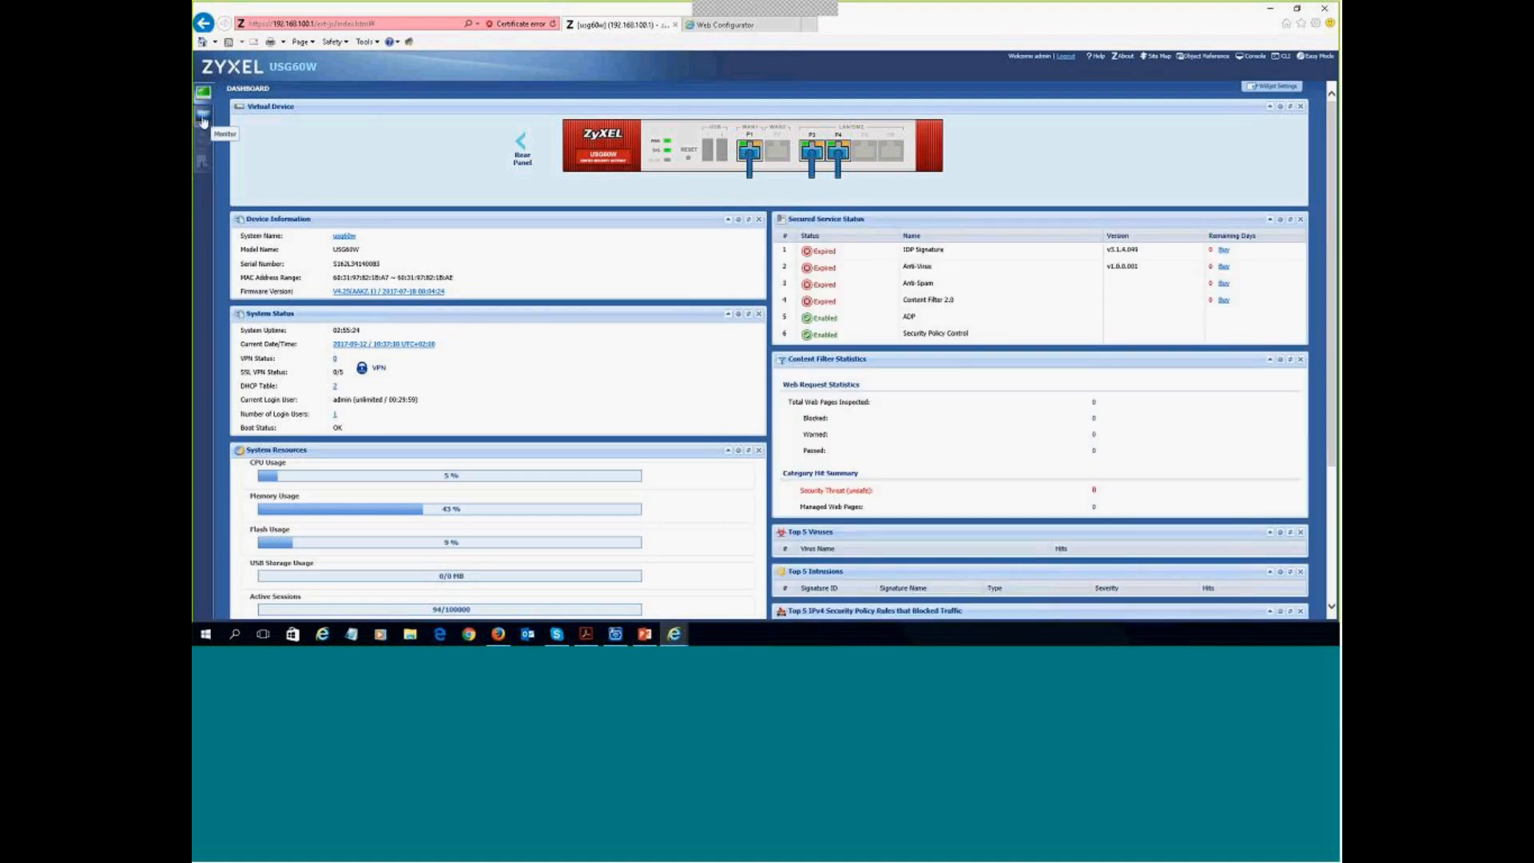
- Check the WLAN station association and blocking log entries, return to the Dashboard, then switch to PowerPoint
left_click(204, 120)
left_click(231, 169)
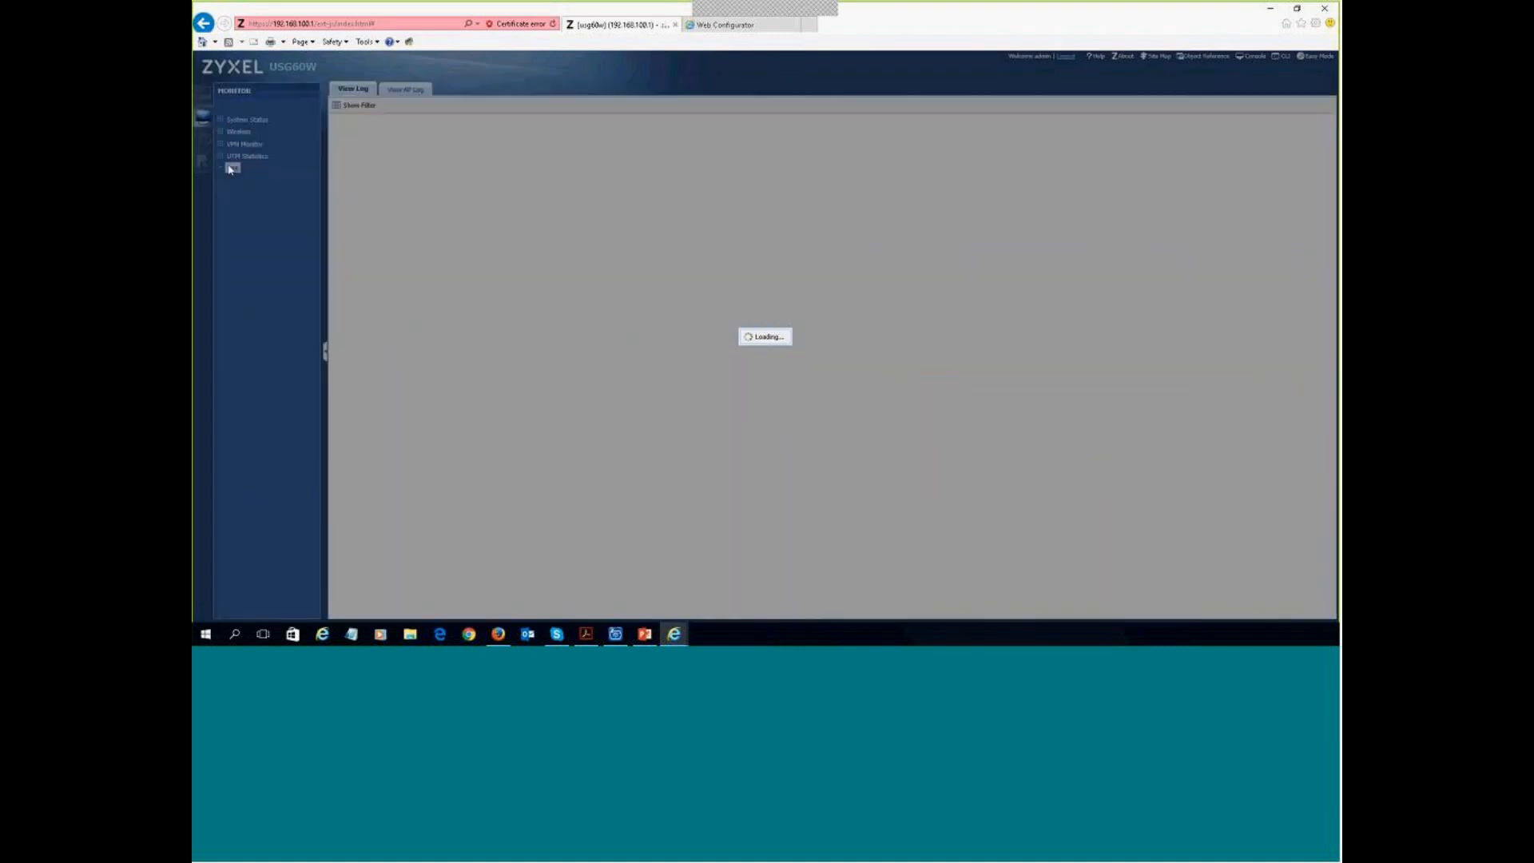
left_click(222, 132)
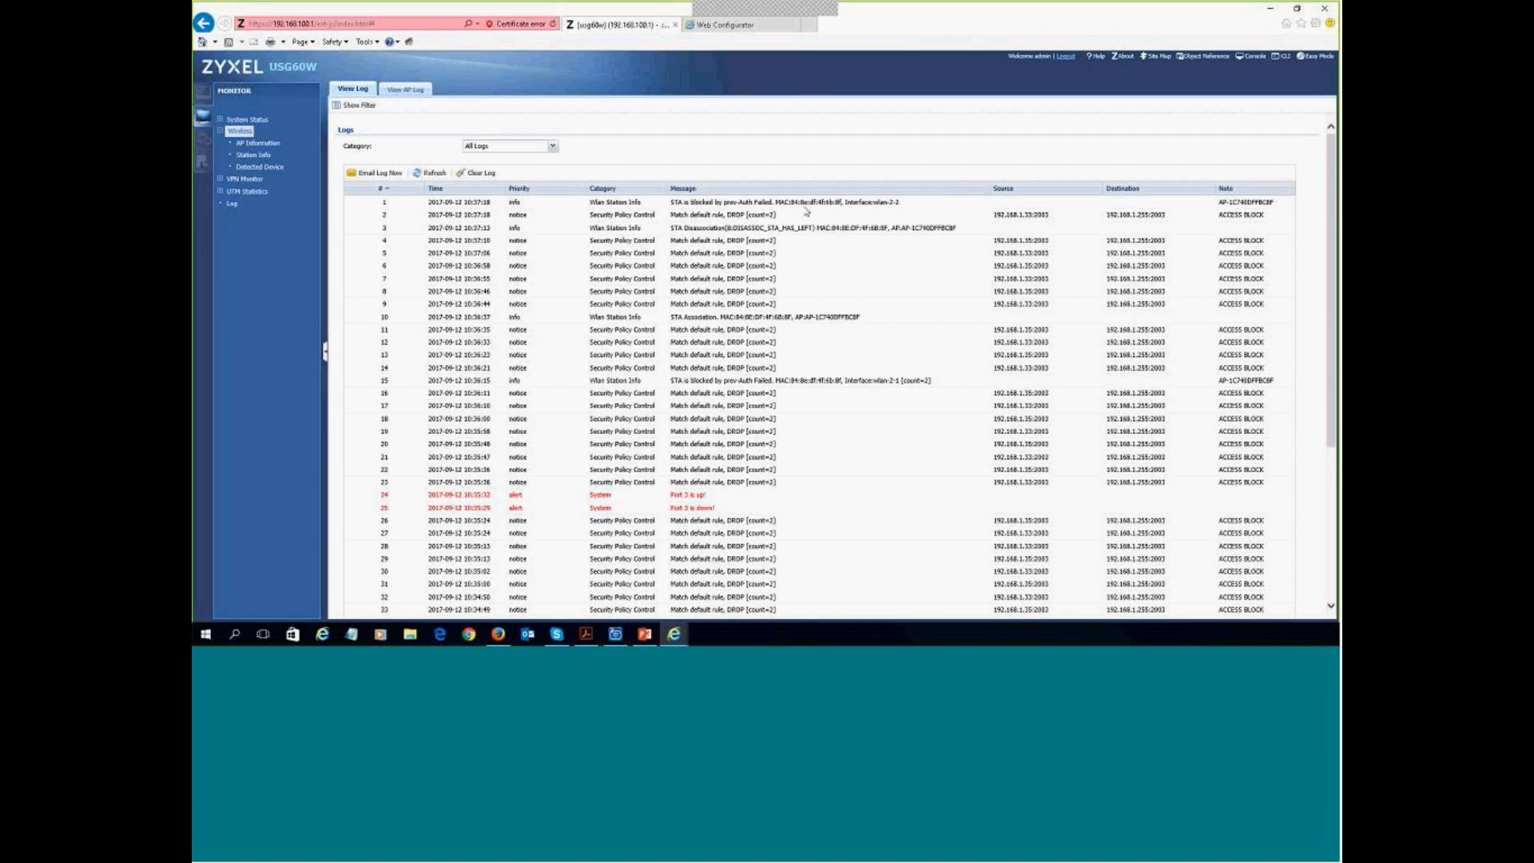
left_click(203, 93)
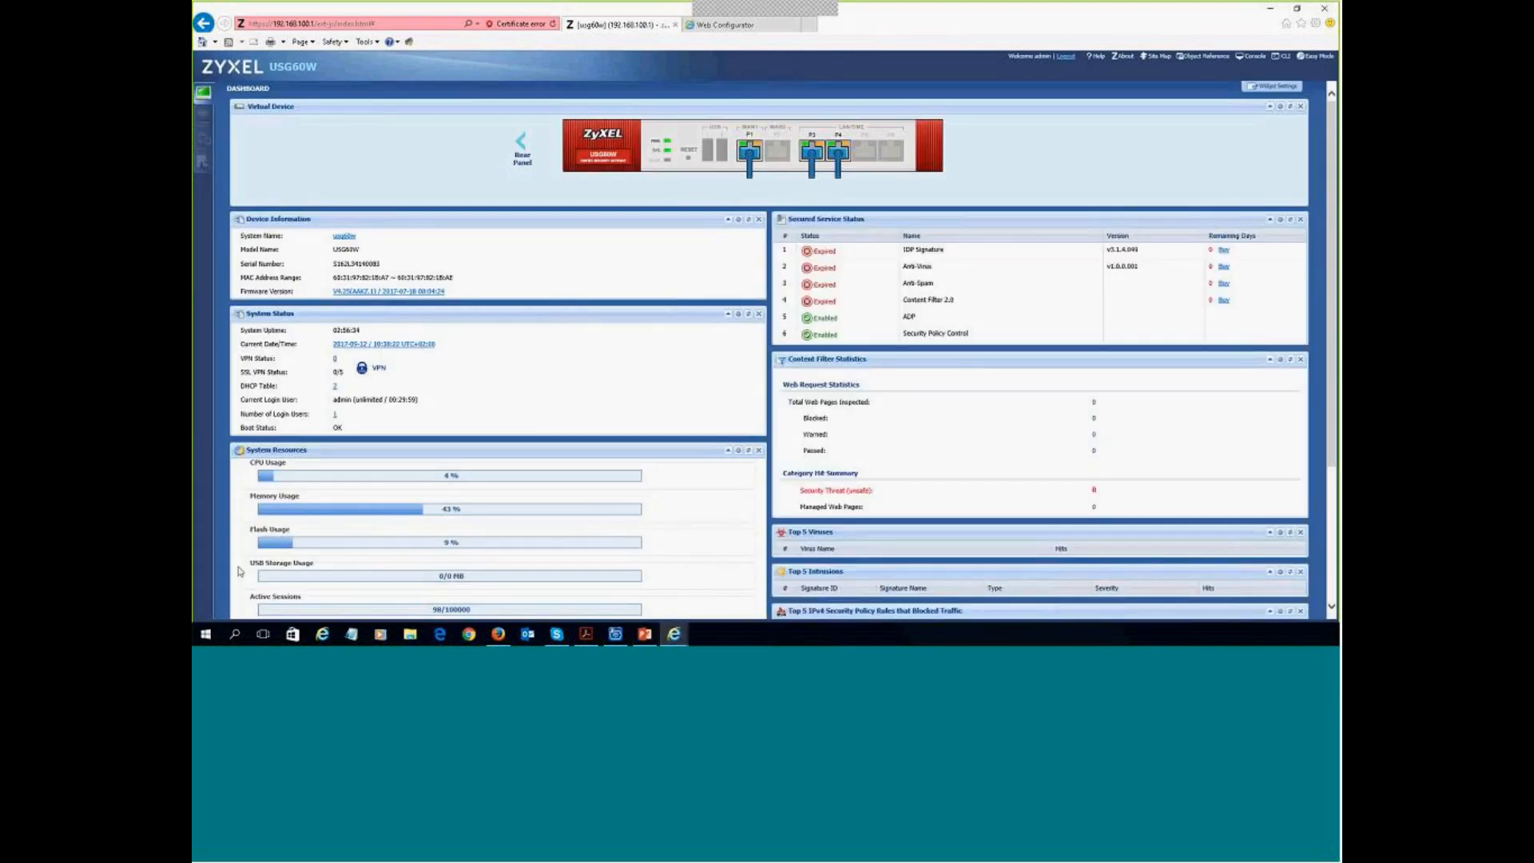
left_click(645, 635)
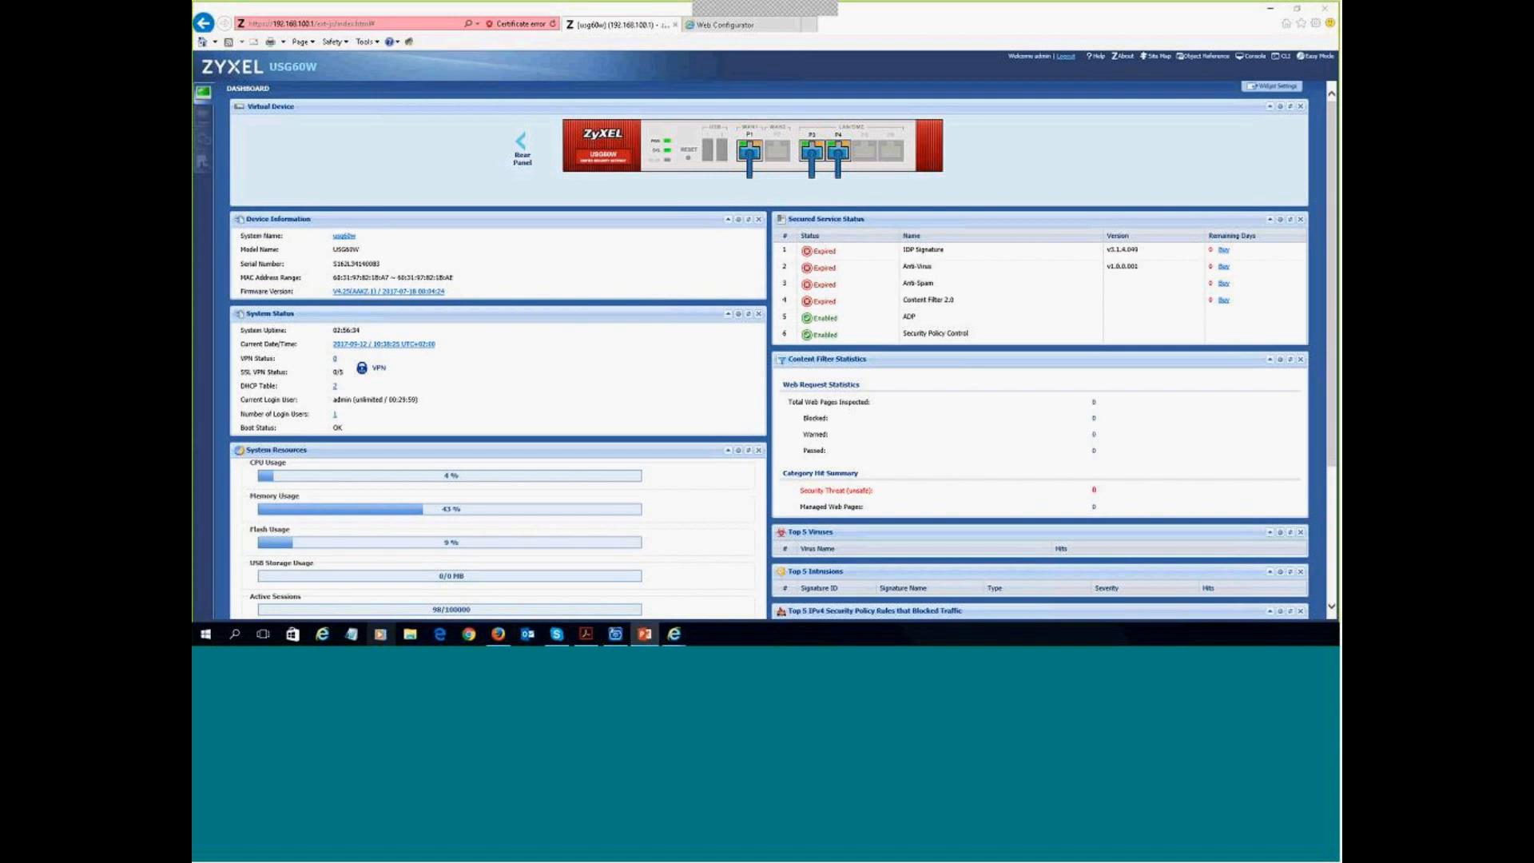